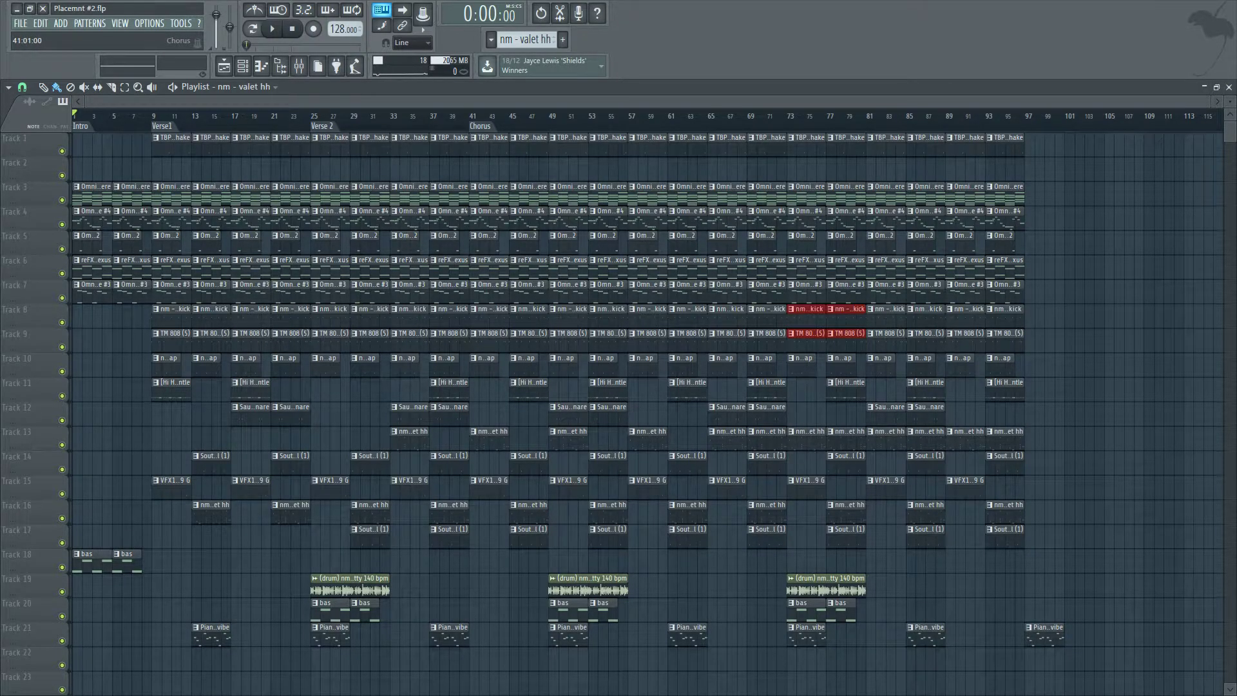
Add a section marker named Verse 3 and move it to bar 53.
{"action": "left_click", "coordinate": [600, 115]}
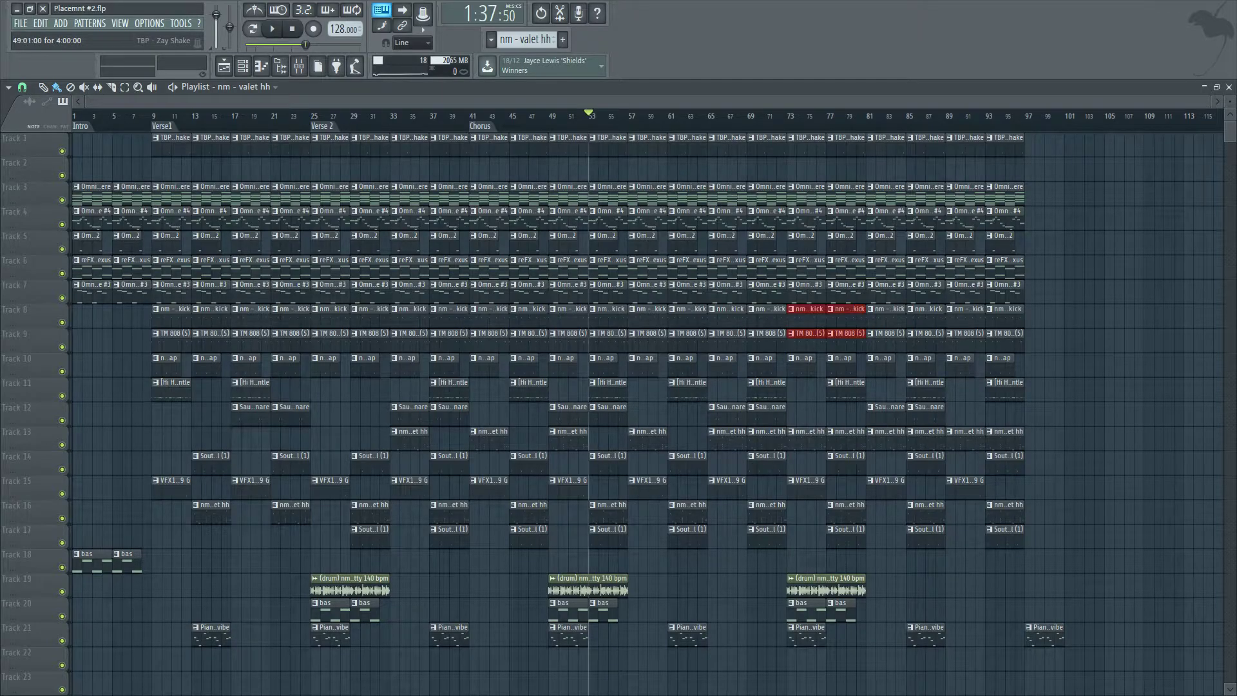
{"action": "key", "text": "alt+t"}
{"action": "type", "text": "Verse 3"}
{"action": "key", "text": "Return"}
{"action": "left_click_drag", "start_coordinate": [186, 169], "coordinate": [303, 194]}
{"action": "key", "text": "ctrl+d"}
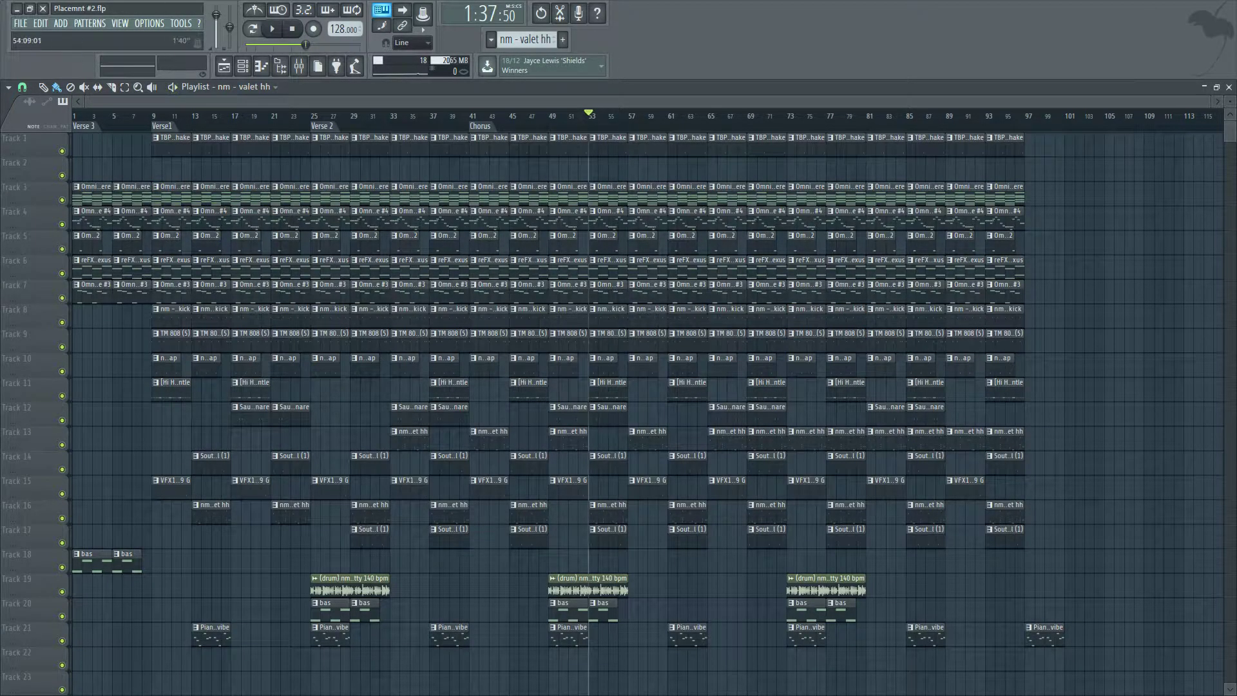
{"action": "mouse_move", "coordinate": [81, 126]}
{"action": "left_mouse_down"}
{"action": "mouse_move", "coordinate": [644, 126]}
{"action": "mouse_move", "coordinate": [596, 125]}
{"action": "left_mouse_up"}
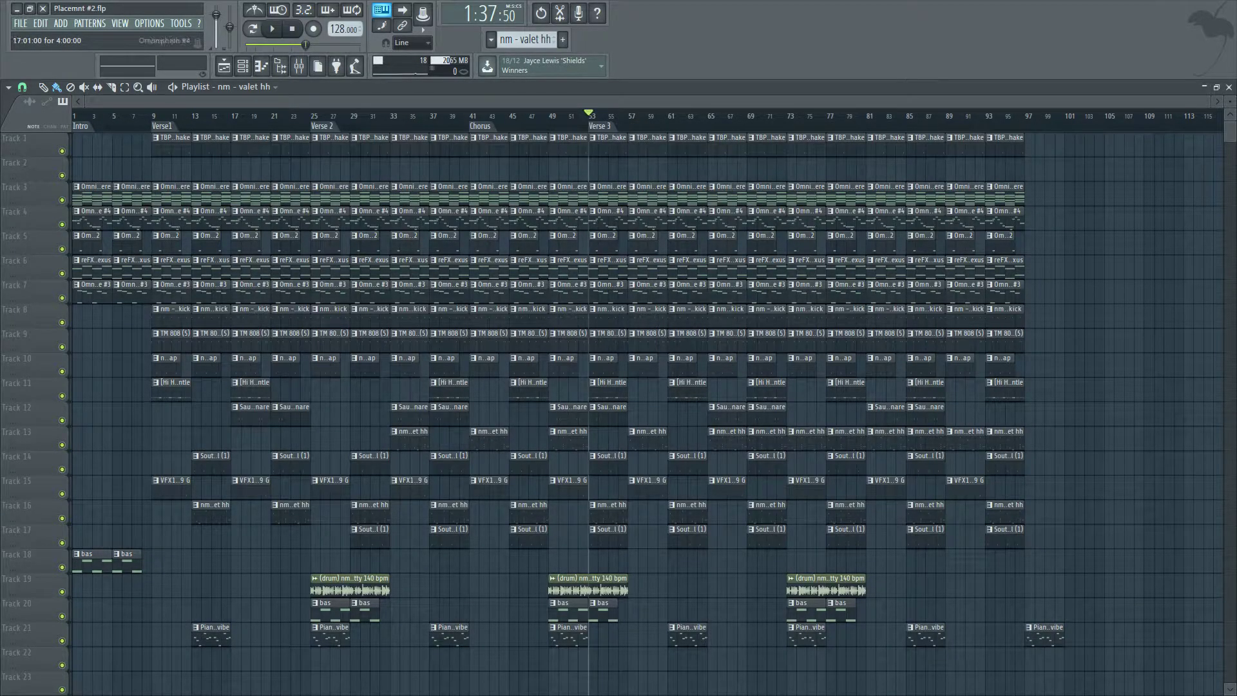
{"action": "scroll", "coordinate": [112, 147], "scroll_direction": "up", "scroll_amount": 3}
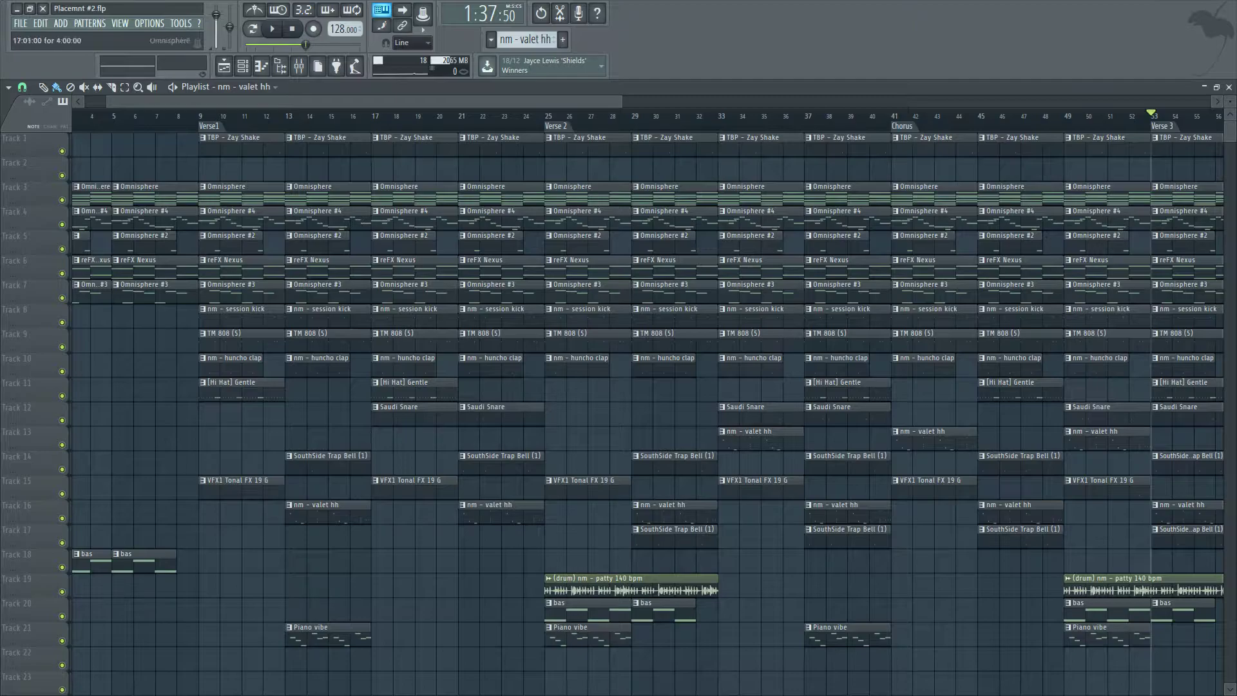
{"action": "scroll", "coordinate": [648, 400], "scroll_direction": "down", "scroll_amount": 4}
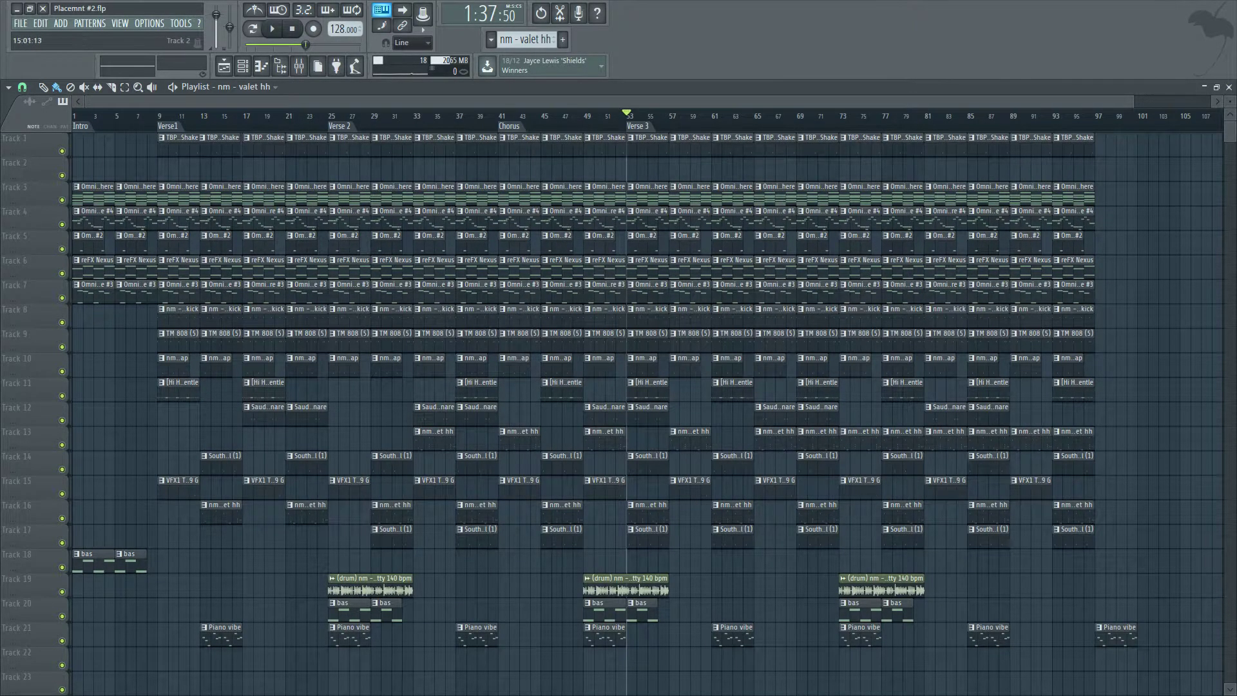
{"action": "scroll", "coordinate": [210, 146], "scroll_direction": "up", "scroll_amount": 4}
{"action": "scroll", "coordinate": [183, 145], "scroll_direction": "up", "scroll_amount": 3}
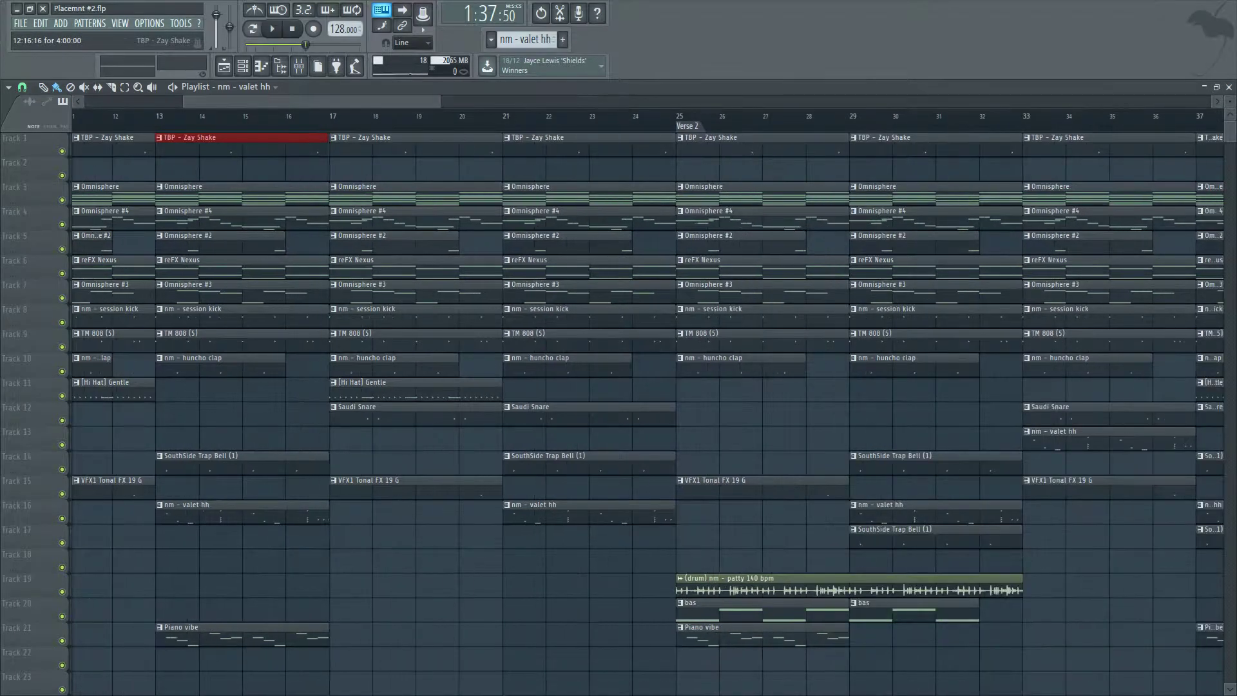
{"action": "scroll", "coordinate": [246, 146], "scroll_direction": "up", "scroll_amount": 2}
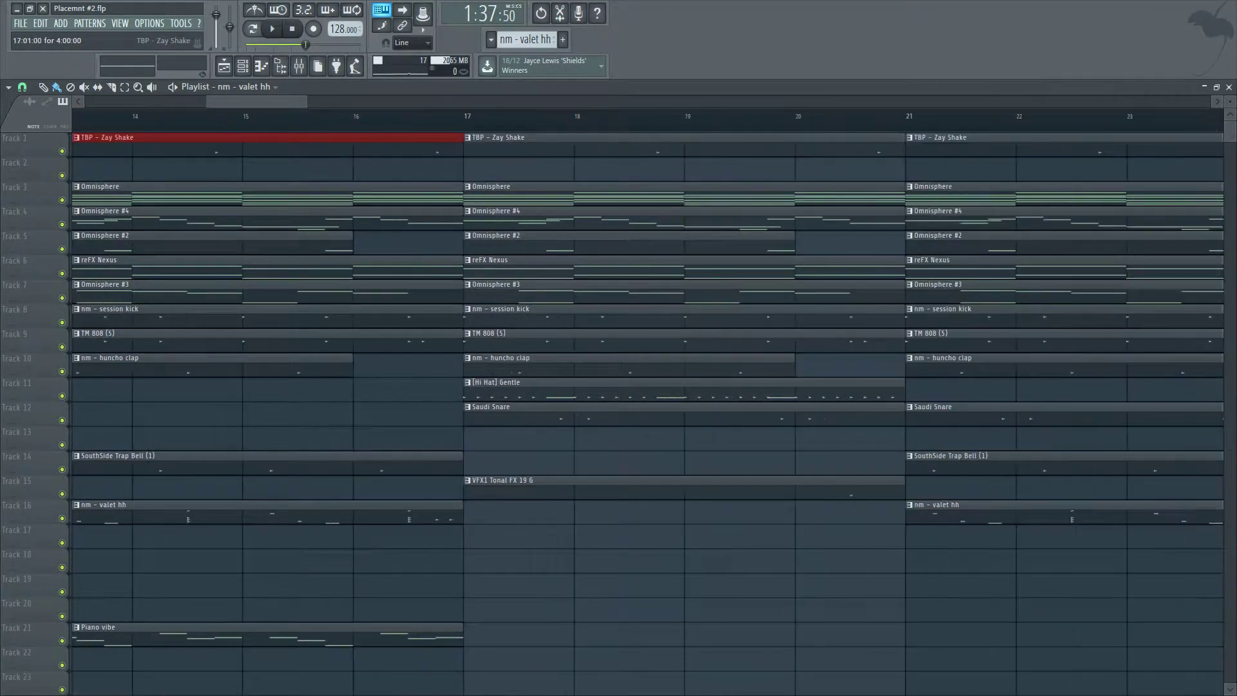
{"action": "scroll", "coordinate": [242, 146], "scroll_direction": "down", "scroll_amount": 8}
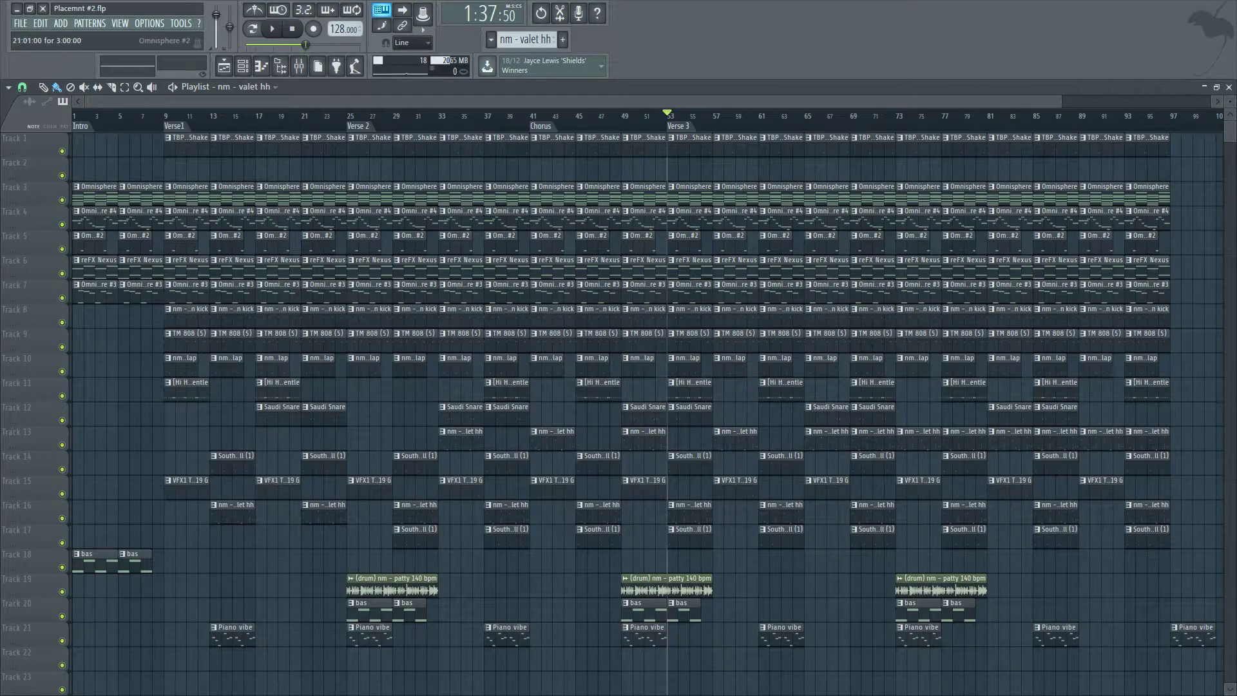
{"action": "scroll", "coordinate": [227, 239], "scroll_direction": "up", "scroll_amount": 4}
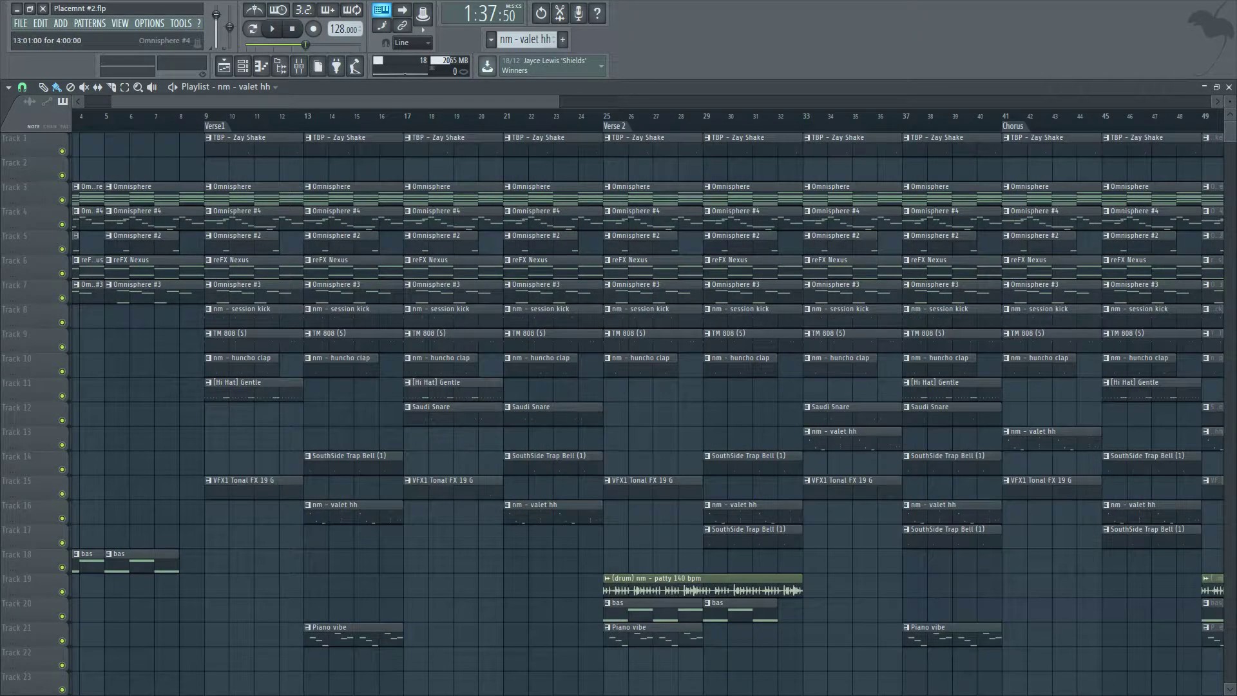
{"action": "scroll", "coordinate": [123, 239], "scroll_direction": "down", "scroll_amount": 2}
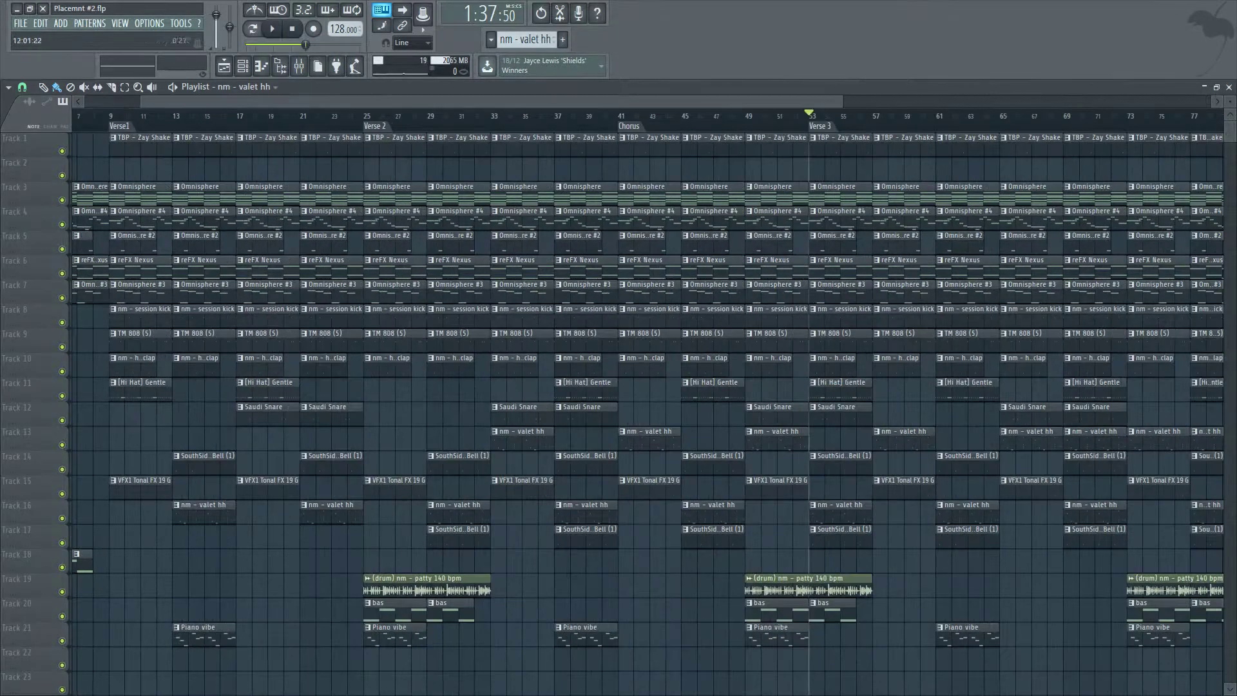
Lower the tempo to 46 BPM, restretching all channels, and play the song from Verse1.
{"action": "left_click", "coordinate": [110, 116]}
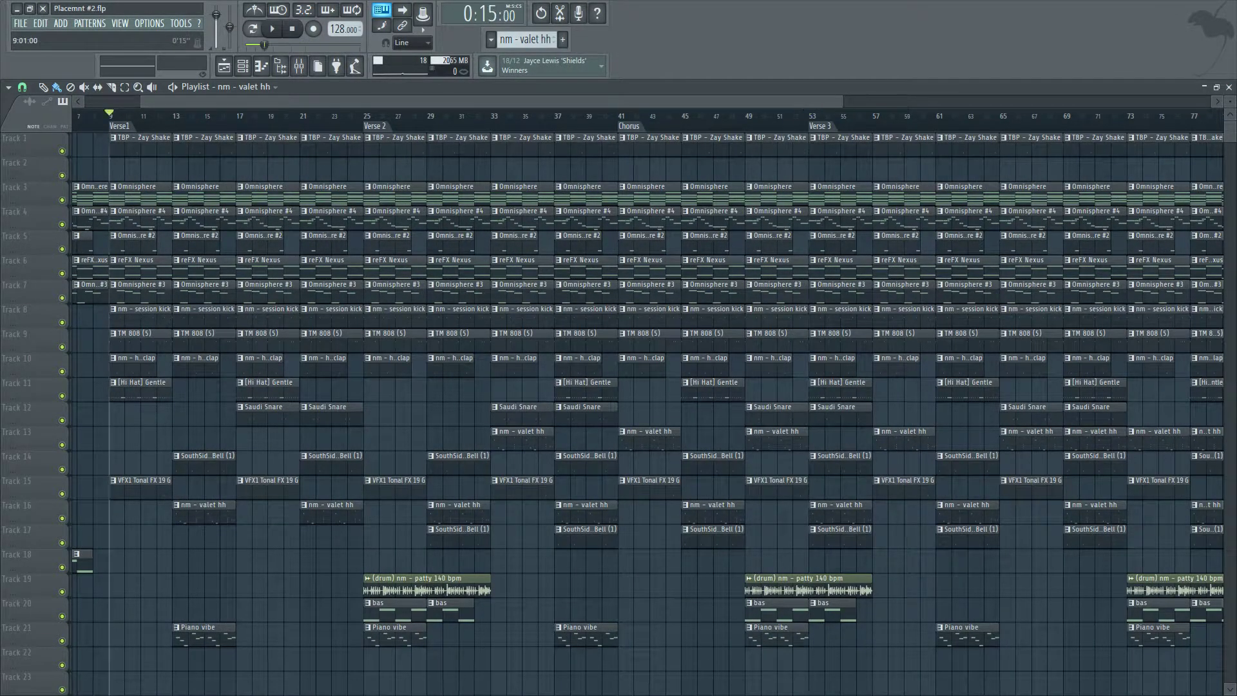
{"action": "scroll", "coordinate": [133, 117], "scroll_direction": "up", "scroll_amount": 3}
{"action": "left_click_drag", "start_coordinate": [339, 30], "coordinate": [339, 82]}
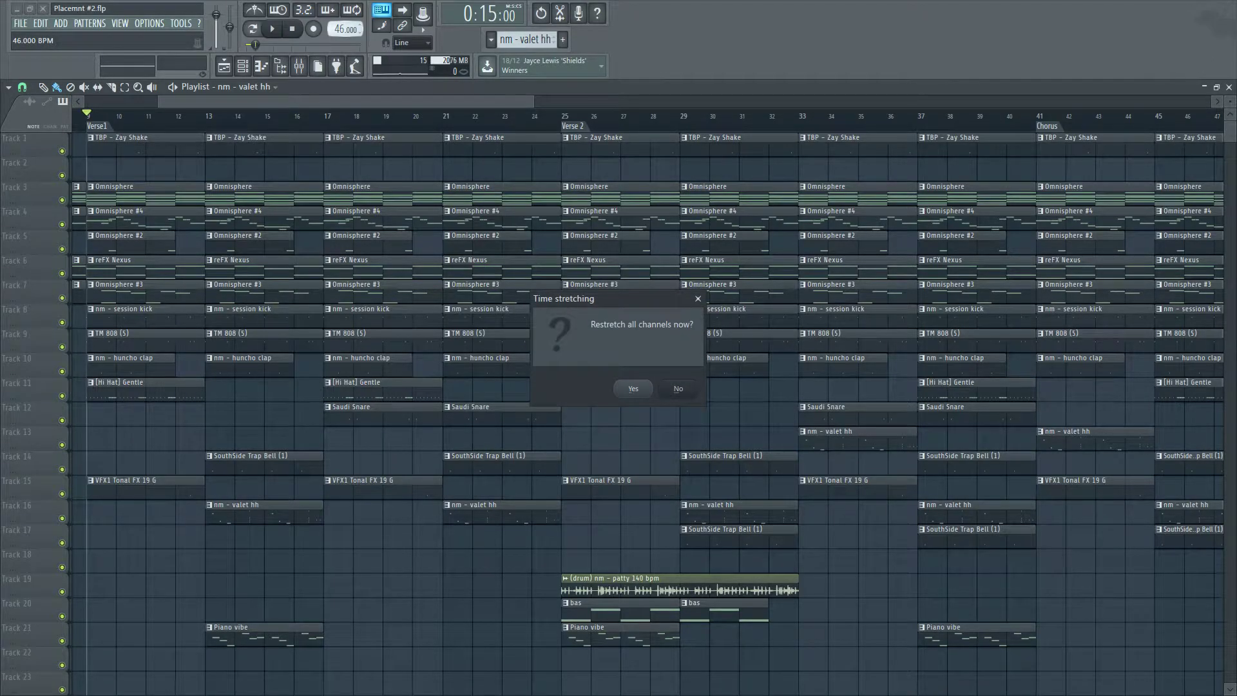
{"action": "key", "text": "Return"}
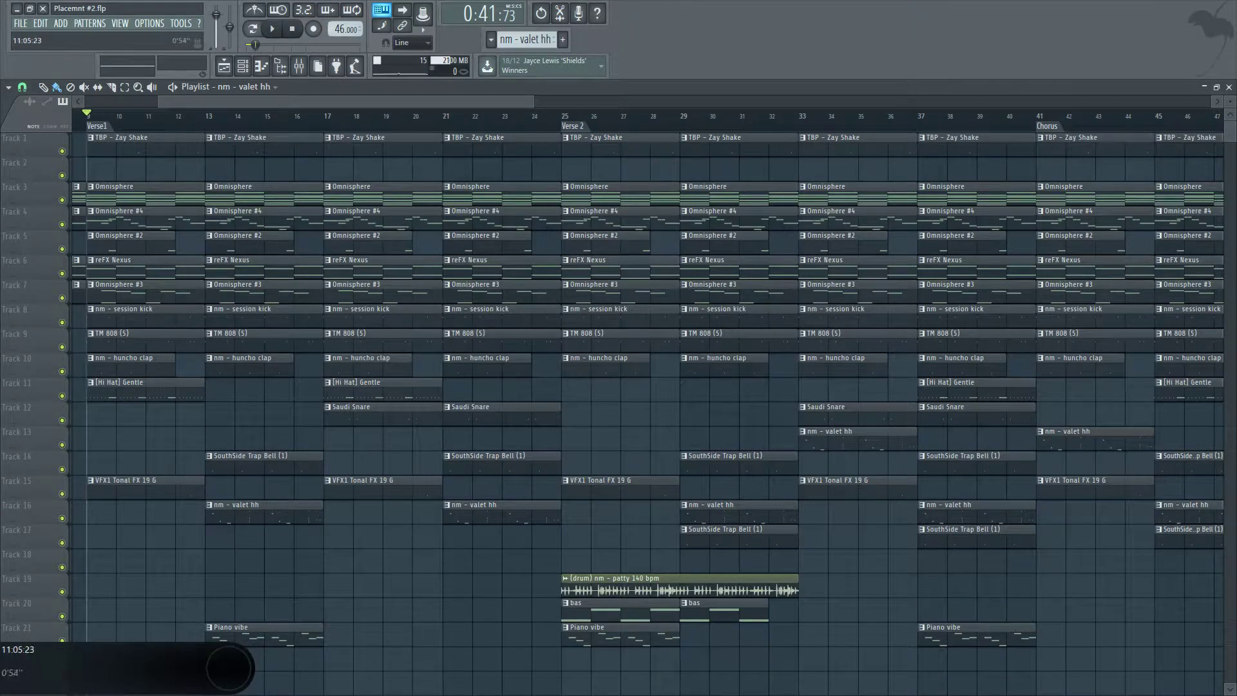
{"action": "key", "text": "space"}
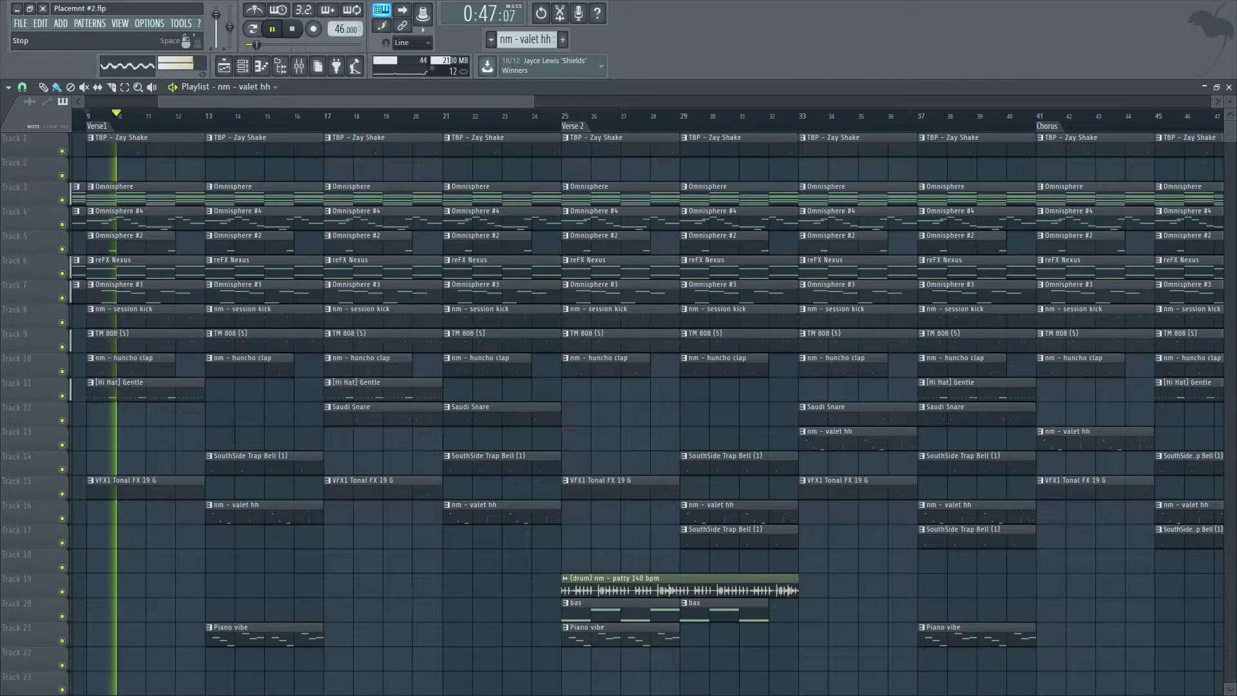
Stop playback and set the tempo back to 128 BPM.
{"action": "left_click", "coordinate": [292, 29]}
{"action": "scroll", "coordinate": [91, 193], "scroll_direction": "up", "scroll_amount": 3}
{"action": "left_click_drag", "start_coordinate": [206, 116], "coordinate": [90, 117]}
{"action": "scroll", "coordinate": [90, 116], "scroll_direction": "down", "scroll_amount": 1}
{"action": "scroll", "coordinate": [90, 116], "scroll_direction": "up", "scroll_amount": 3}
{"action": "scroll", "coordinate": [90, 116], "scroll_direction": "down", "scroll_amount": 3}
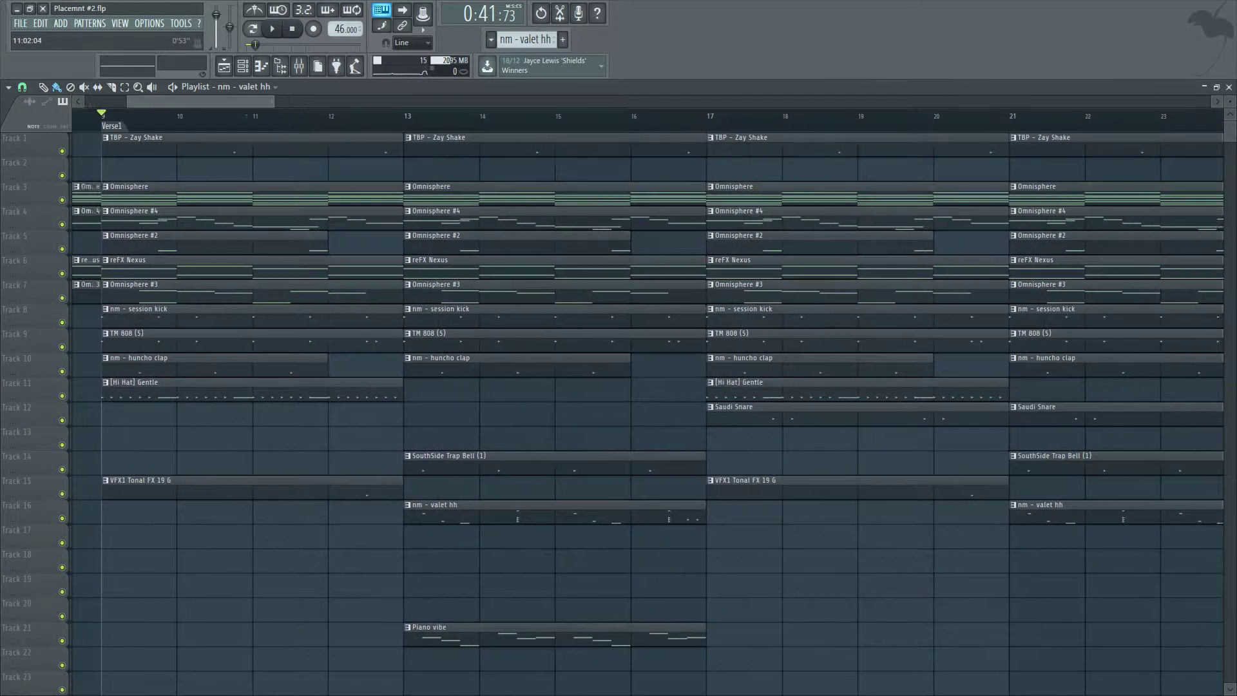
{"action": "left_click_drag", "start_coordinate": [344, 29], "coordinate": [345, 0]}
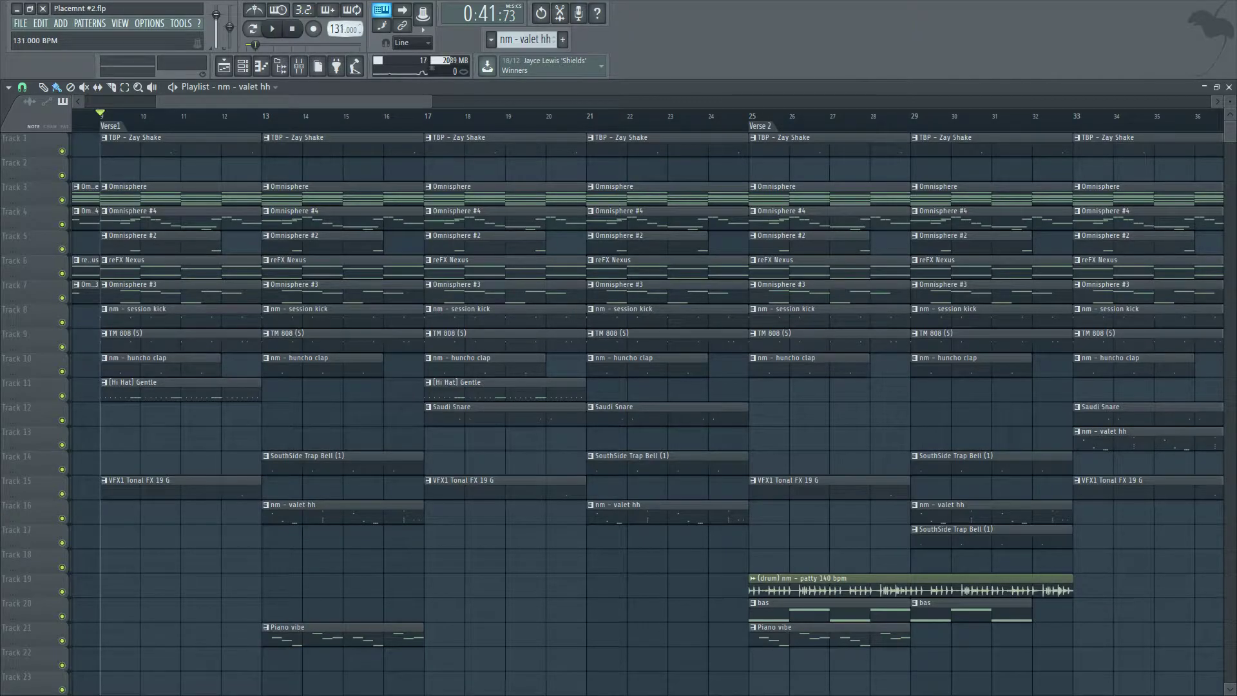
{"action": "left_click", "coordinate": [629, 387]}
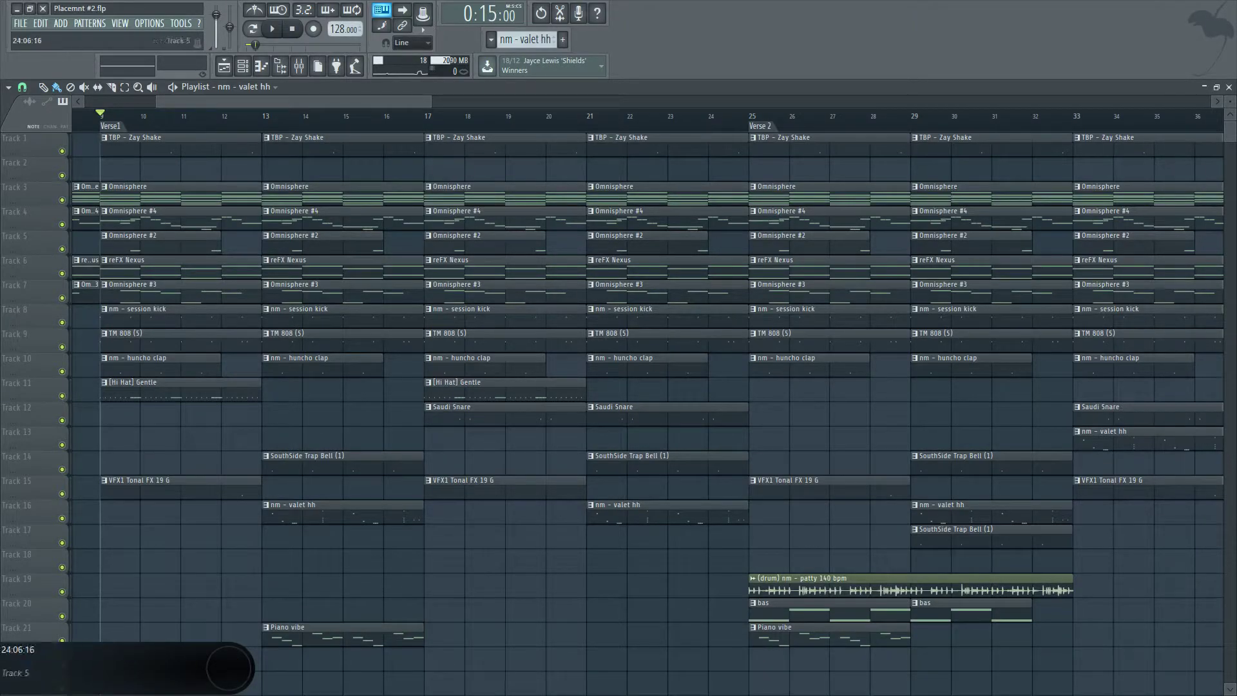
Move the Verse 3 marker so it starts at bar 57.
{"action": "scroll", "coordinate": [928, 290], "scroll_direction": "down", "scroll_amount": 5}
{"action": "scroll", "coordinate": [645, 387], "scroll_direction": "down", "scroll_amount": 2}
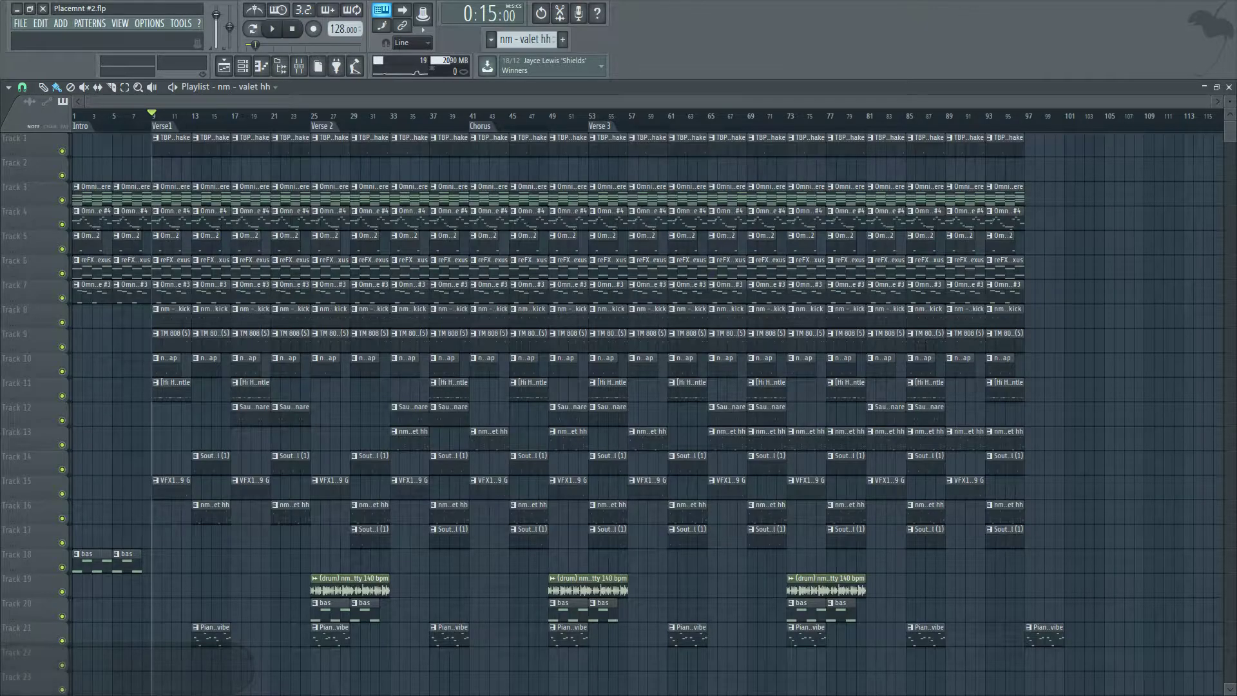
{"action": "left_click_drag", "start_coordinate": [956, 115], "coordinate": [767, 114]}
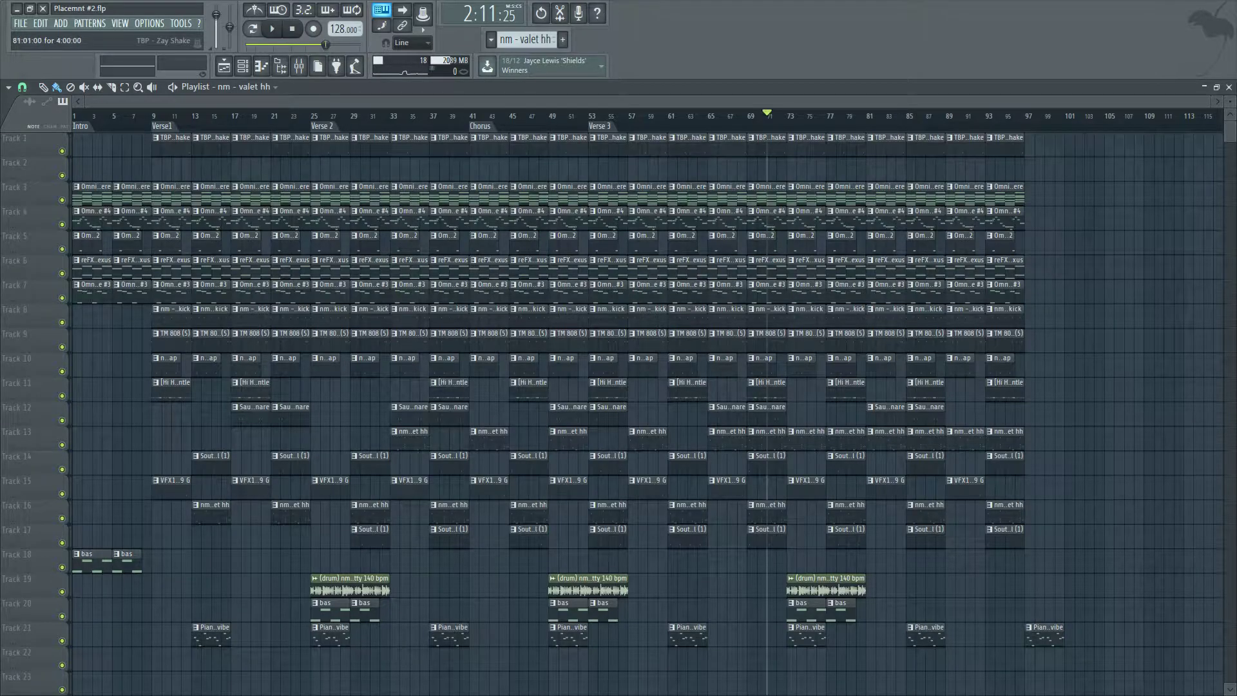
{"action": "mouse_move", "coordinate": [593, 126]}
{"action": "left_mouse_down"}
{"action": "mouse_move", "coordinate": [656, 126]}
{"action": "mouse_move", "coordinate": [643, 126]}
{"action": "left_mouse_up"}
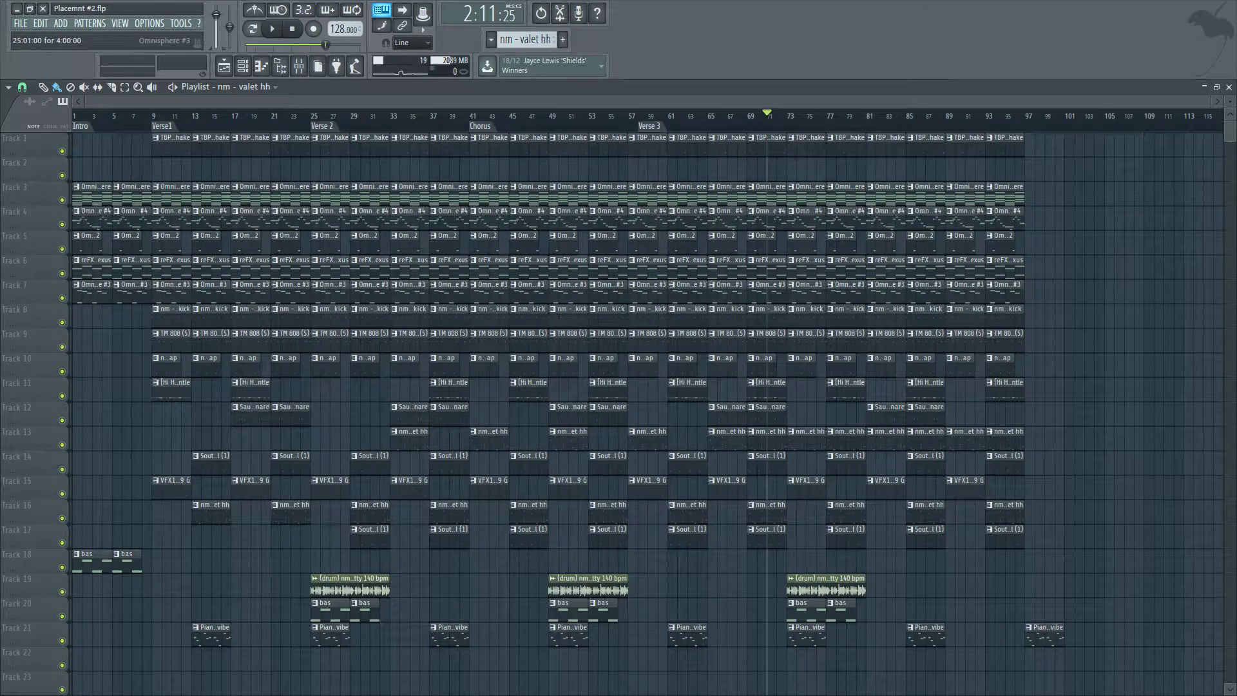
{"action": "scroll", "coordinate": [422, 366], "scroll_direction": "up", "scroll_amount": 2}
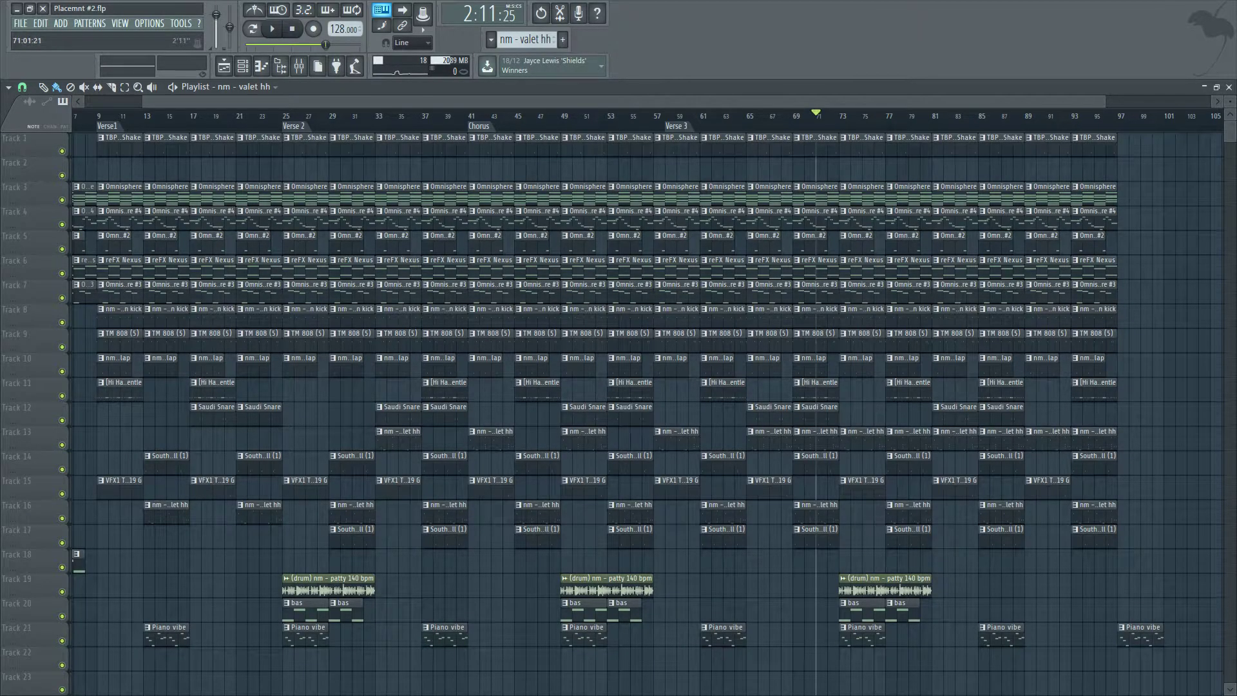
{"action": "left_click_drag", "start_coordinate": [677, 126], "coordinate": [665, 126]}
Add a section marker named Verse 4 and place it at bar 73.
{"action": "left_click", "coordinate": [809, 116]}
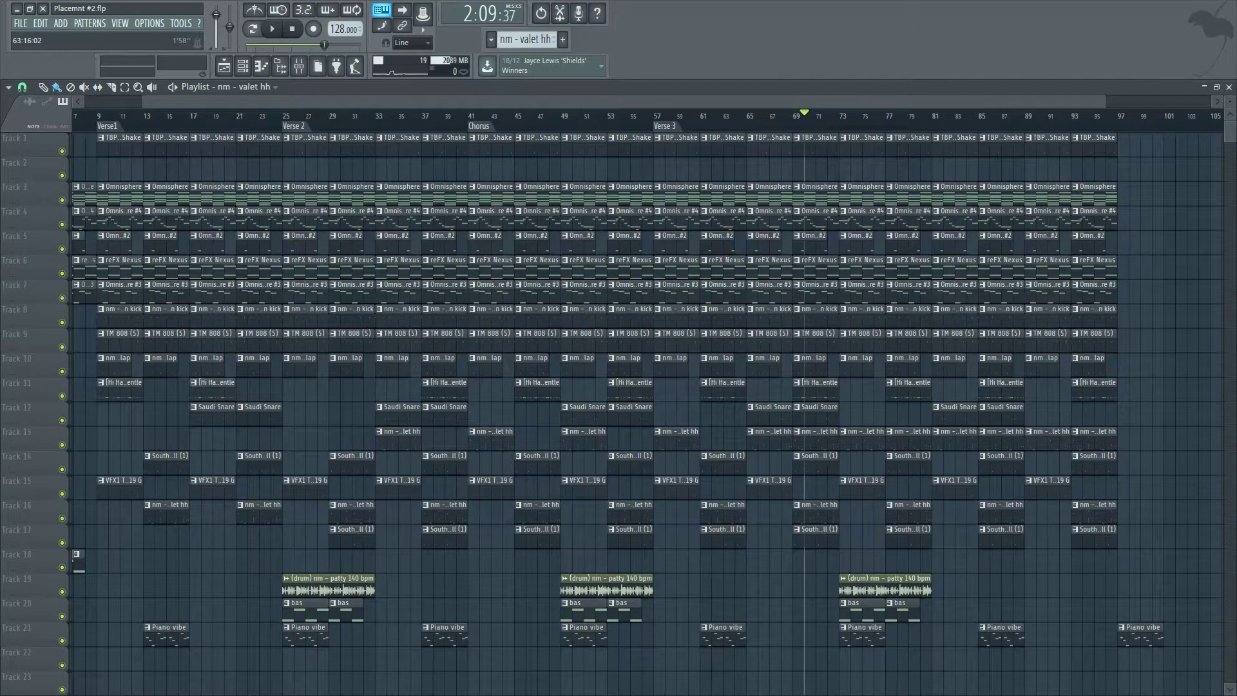
{"action": "key", "text": "alt+t"}
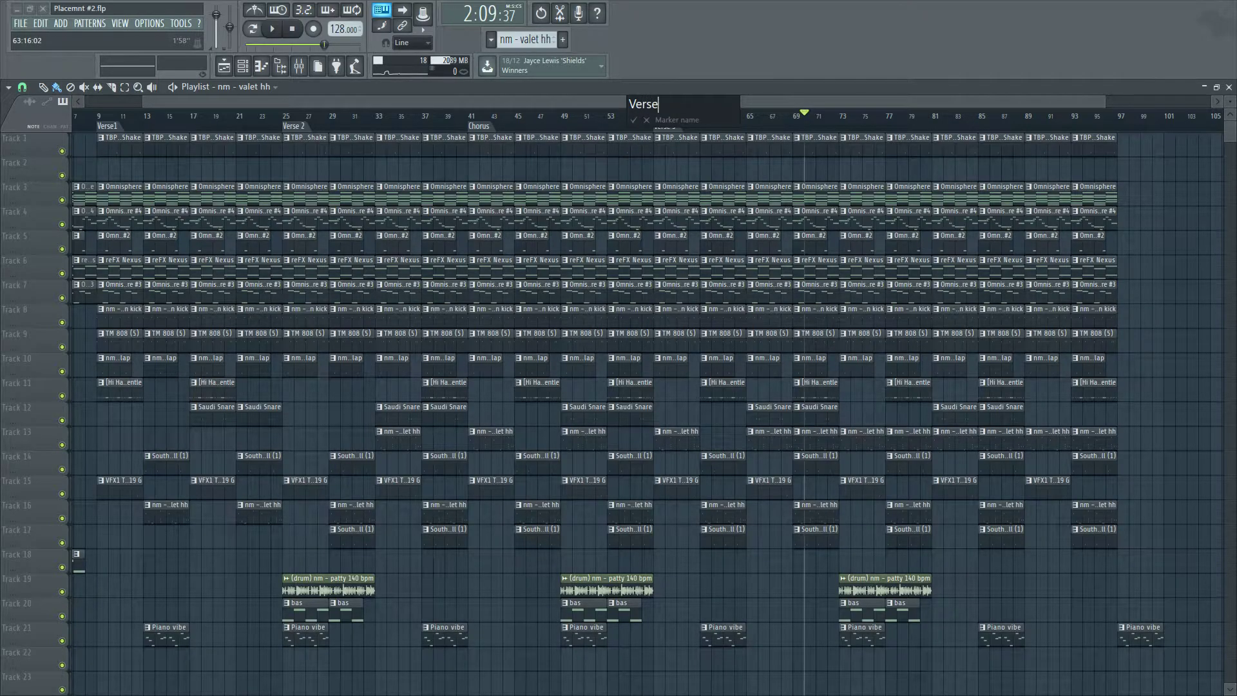
{"action": "type", "text": "Verse 4"}
{"action": "key", "text": "Return"}
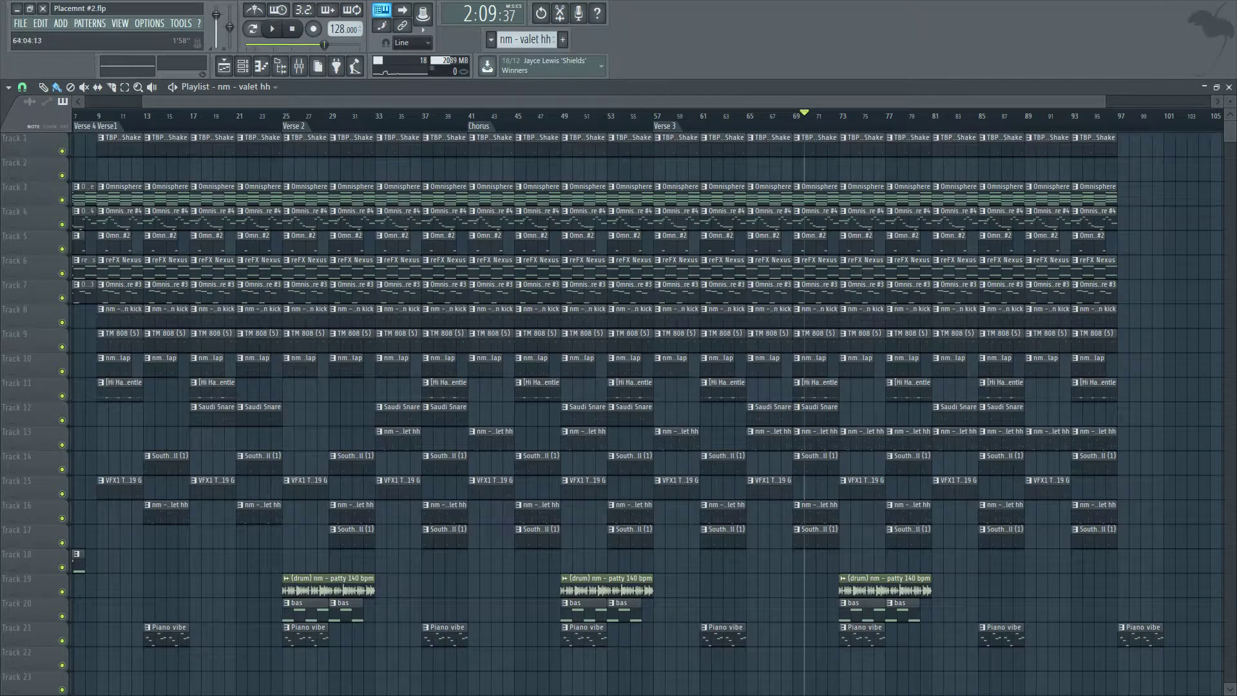
{"action": "mouse_move", "coordinate": [85, 126]}
{"action": "left_mouse_down"}
{"action": "mouse_move", "coordinate": [838, 127]}
{"action": "mouse_move", "coordinate": [850, 115]}
{"action": "mouse_move", "coordinate": [828, 115]}
{"action": "mouse_move", "coordinate": [892, 126]}
{"action": "mouse_move", "coordinate": [878, 127]}
{"action": "left_mouse_up"}
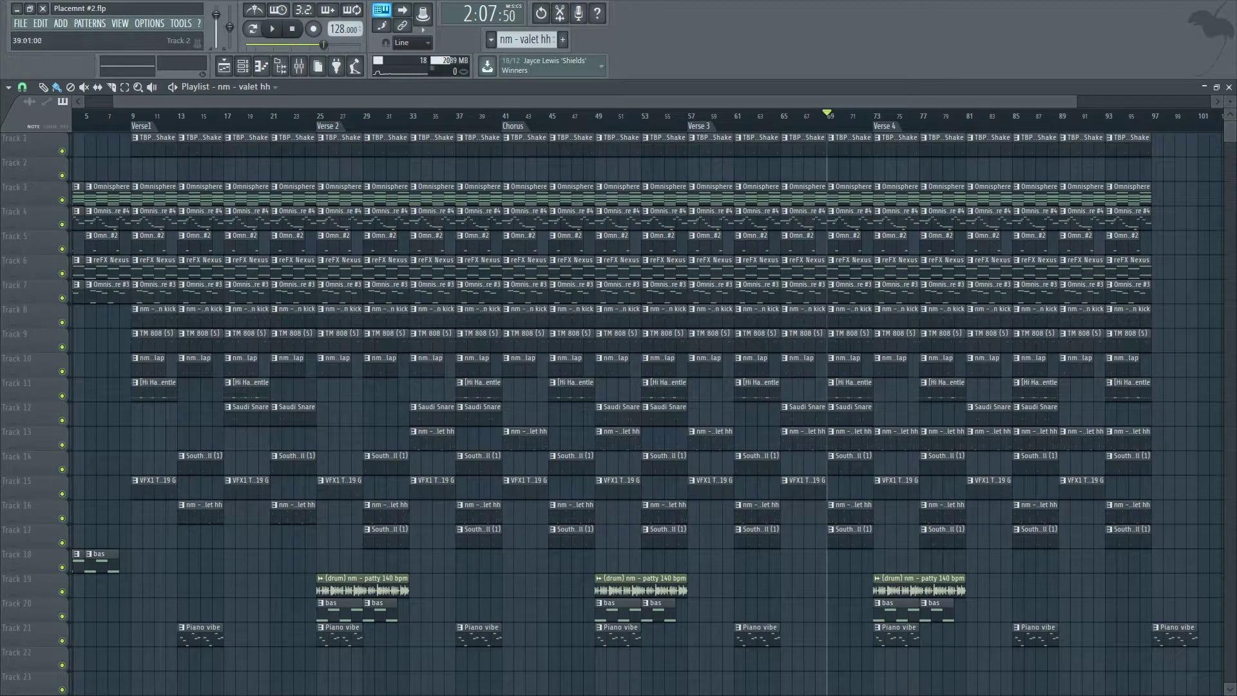
Add a section marker named Chorus and place it at bar 81.
{"action": "scroll", "coordinate": [480, 151], "scroll_direction": "down", "scroll_amount": 1}
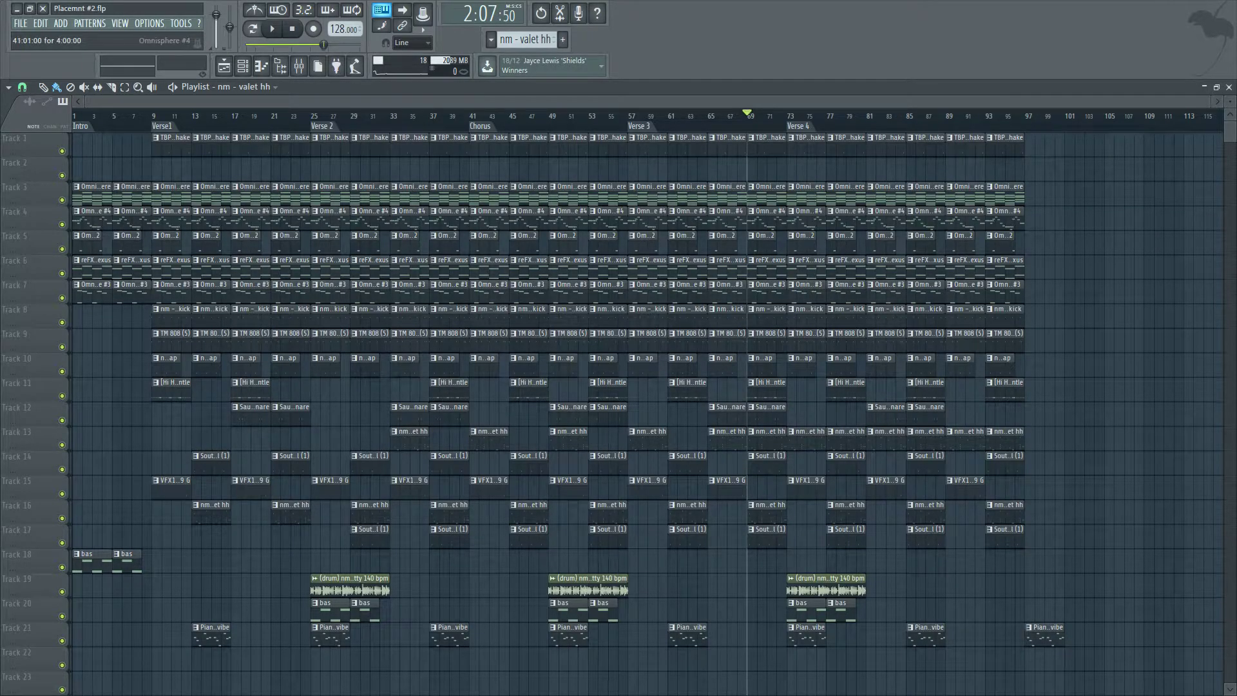
{"action": "scroll", "coordinate": [788, 212], "scroll_direction": "up", "scroll_amount": 2}
{"action": "scroll", "coordinate": [789, 212], "scroll_direction": "down", "scroll_amount": 2}
{"action": "scroll", "coordinate": [877, 117], "scroll_direction": "up", "scroll_amount": 2}
{"action": "mouse_move", "coordinate": [862, 117]}
{"action": "left_mouse_down"}
{"action": "mouse_move", "coordinate": [875, 117]}
{"action": "mouse_move", "coordinate": [860, 116]}
{"action": "left_mouse_up"}
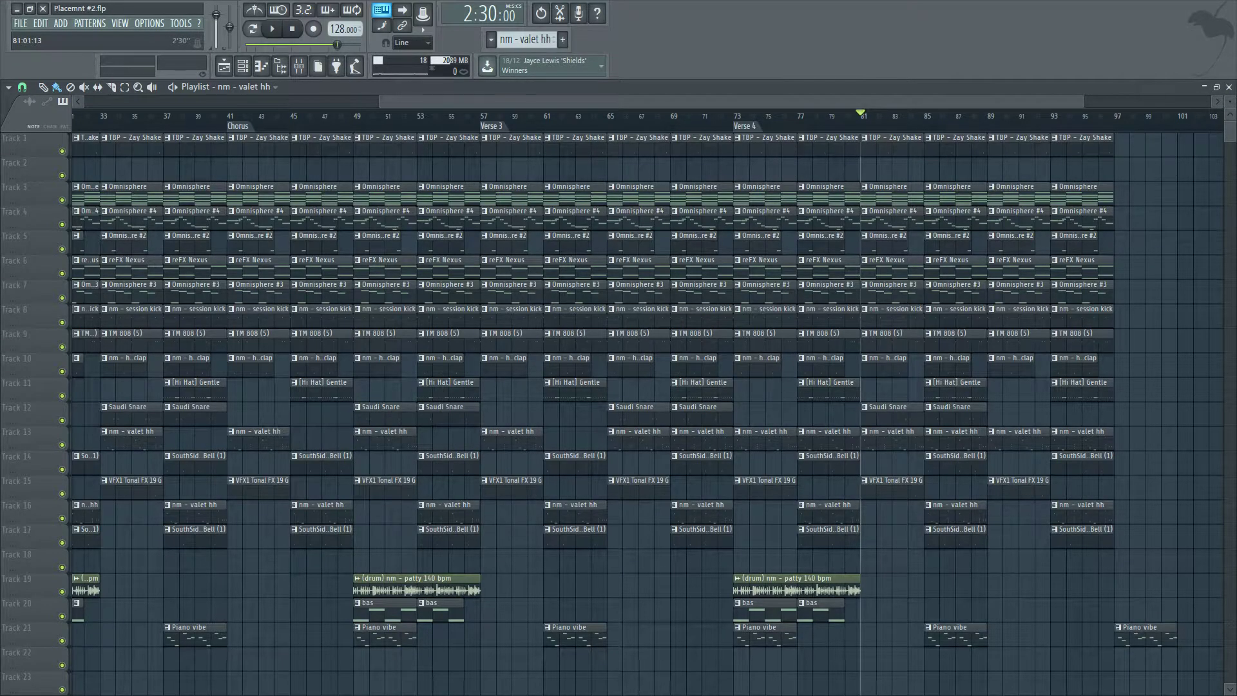
{"action": "key", "text": "alt+t"}
{"action": "type", "text": "Chopu"}
{"action": "key", "text": "BackSpace"}
{"action": "key", "text": "BackSpace"}
{"action": "type", "text": "rus"}
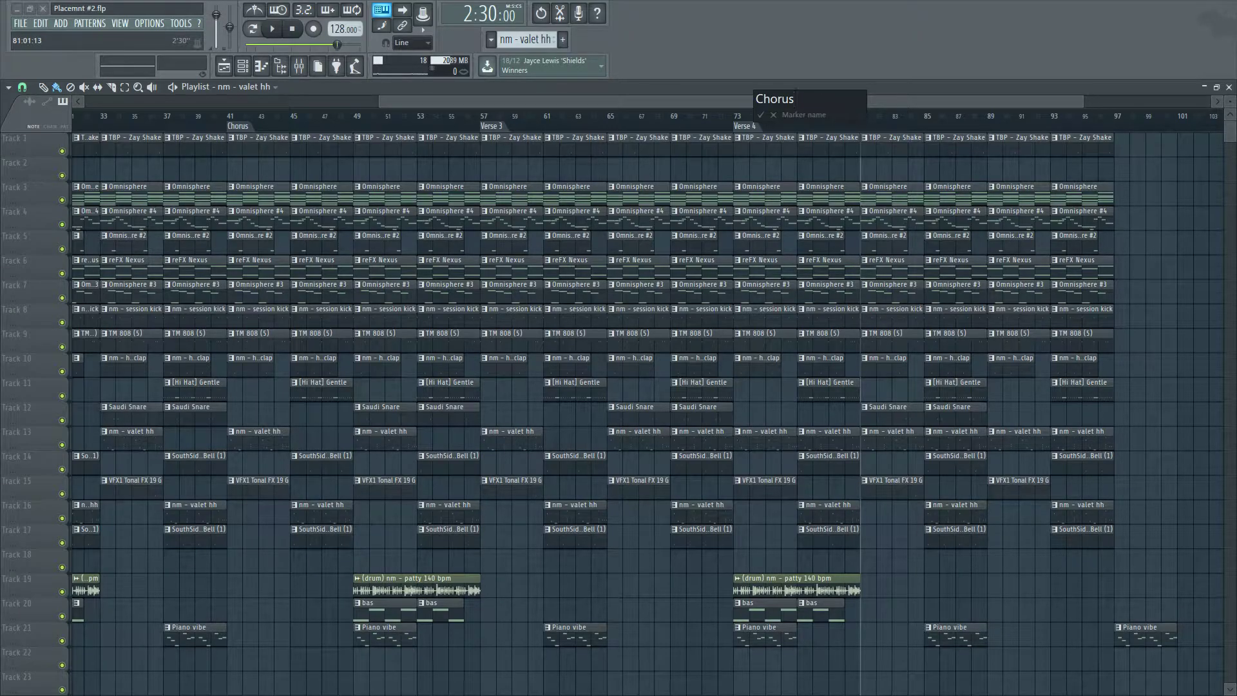
{"action": "key", "text": "Return"}
{"action": "mouse_move", "coordinate": [94, 126]}
{"action": "left_mouse_down"}
{"action": "mouse_move", "coordinate": [886, 127]}
{"action": "mouse_move", "coordinate": [871, 126]}
{"action": "left_mouse_up"}
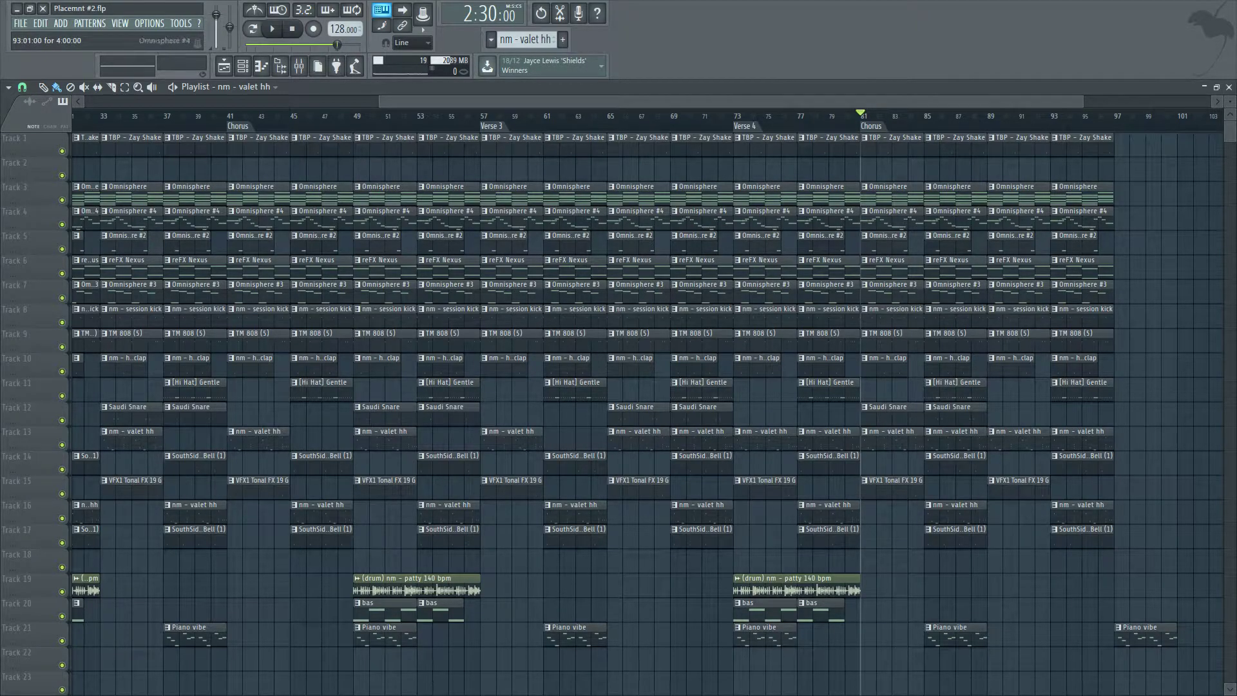
Add a section marker named Outro at bar 89.
{"action": "left_click", "coordinate": [995, 116]}
{"action": "key", "text": "alt+t"}
{"action": "type", "text": "Outro"}
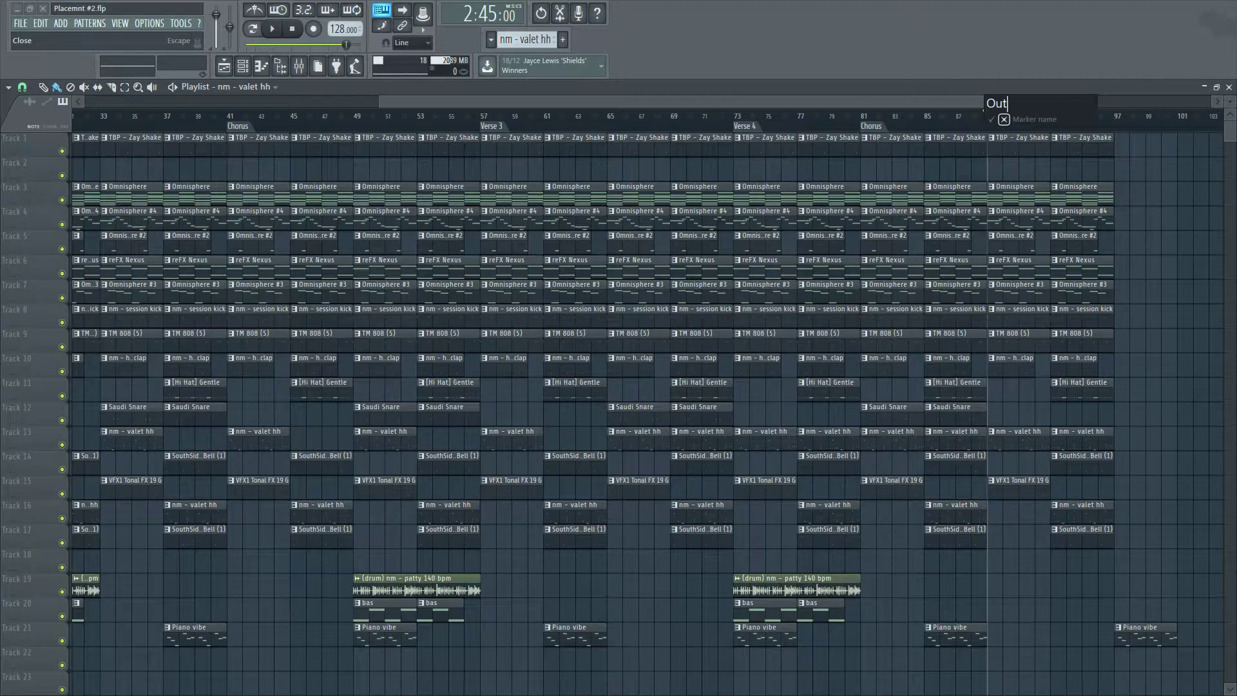
{"action": "key", "text": "Return"}
{"action": "scroll", "coordinate": [1005, 293], "scroll_direction": "down", "scroll_amount": 3}
{"action": "scroll", "coordinate": [1005, 293], "scroll_direction": "down", "scroll_amount": 1}
{"action": "scroll", "coordinate": [1005, 293], "scroll_direction": "up", "scroll_amount": 1}
Delete the kick, 808, clap, hi-hat, snare, bell, FX and piano clips from the outro section from bar 89 on.
{"action": "right_click", "coordinate": [1003, 340]}
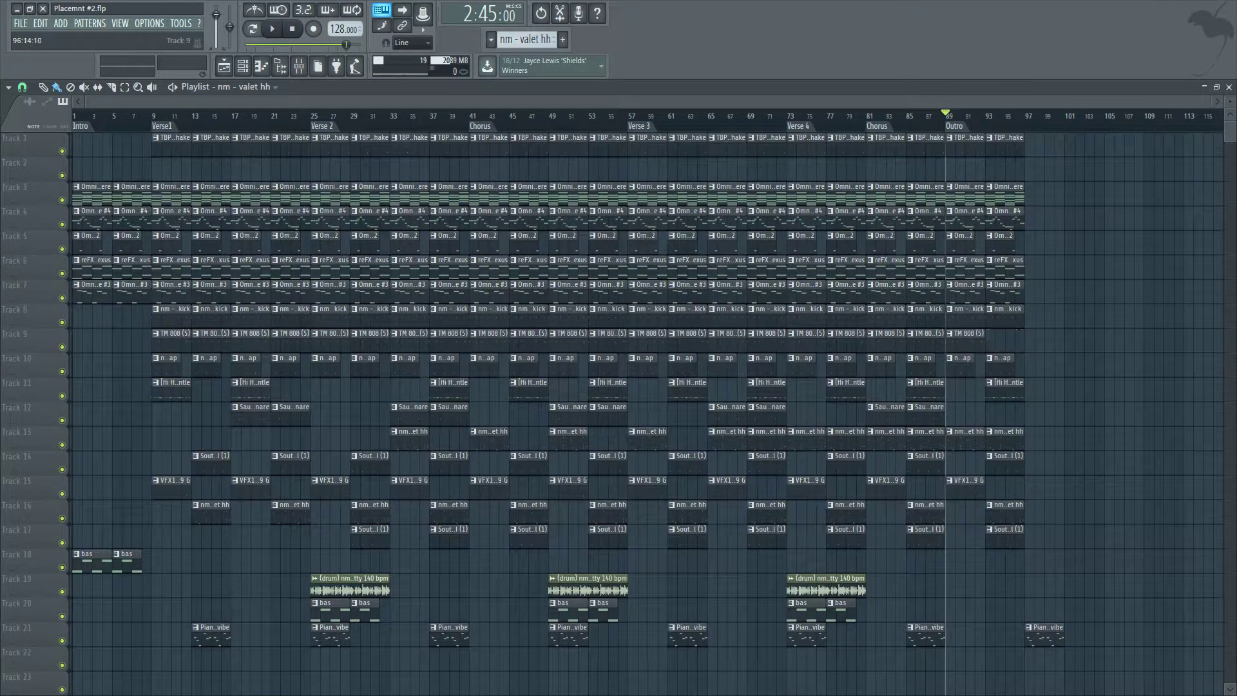
{"action": "right_click", "coordinate": [967, 341]}
{"action": "right_click", "coordinate": [966, 317]}
{"action": "right_click", "coordinate": [1003, 317]}
{"action": "right_click", "coordinate": [1002, 364]}
{"action": "right_click", "coordinate": [967, 365]}
{"action": "right_click", "coordinate": [1003, 389]}
{"action": "right_click", "coordinate": [927, 438]}
{"action": "right_click", "coordinate": [967, 438]}
{"action": "right_click", "coordinate": [1003, 439]}
{"action": "key", "text": "ctrl+z"}
{"action": "right_click", "coordinate": [966, 439]}
{"action": "right_click", "coordinate": [1003, 438]}
{"action": "right_click", "coordinate": [1003, 389]}
{"action": "right_click", "coordinate": [1003, 364]}
{"action": "right_click", "coordinate": [967, 365]}
{"action": "right_click", "coordinate": [1002, 462]}
{"action": "right_click", "coordinate": [966, 487]}
{"action": "right_click", "coordinate": [1003, 512]}
{"action": "right_click", "coordinate": [1002, 537]}
{"action": "right_click", "coordinate": [1044, 634]}
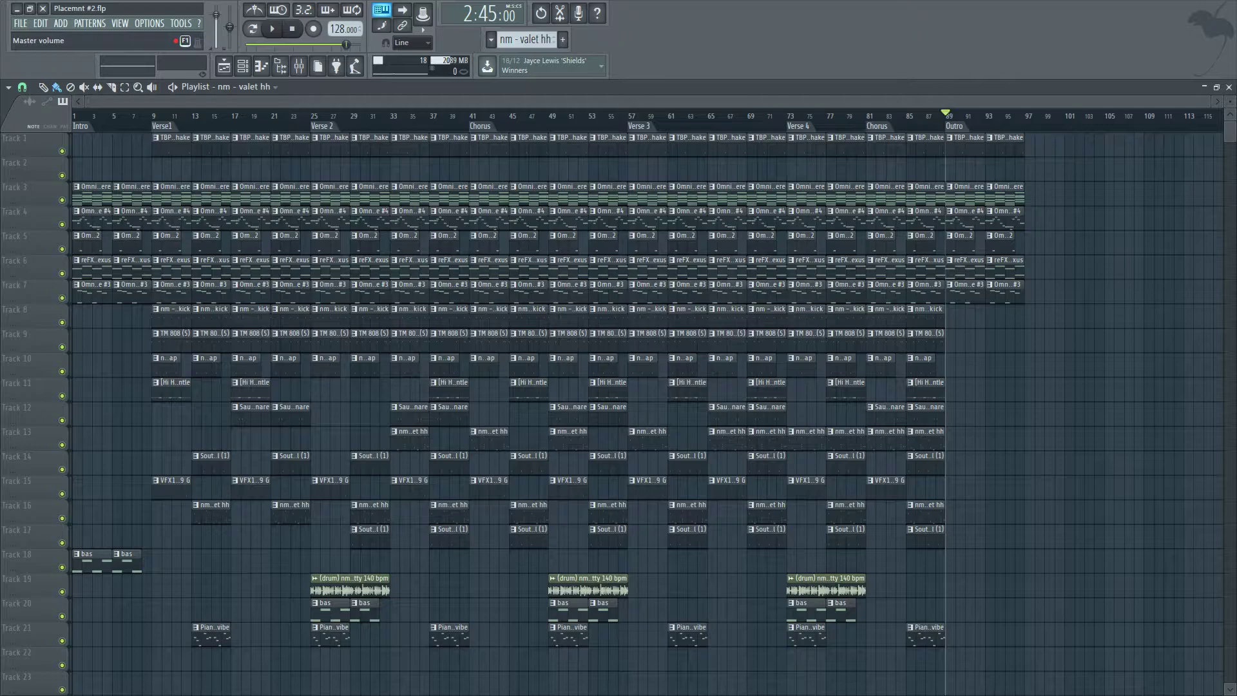
Create an automation clip for the master volume in the playlist.
{"action": "right_click", "coordinate": [215, 15]}
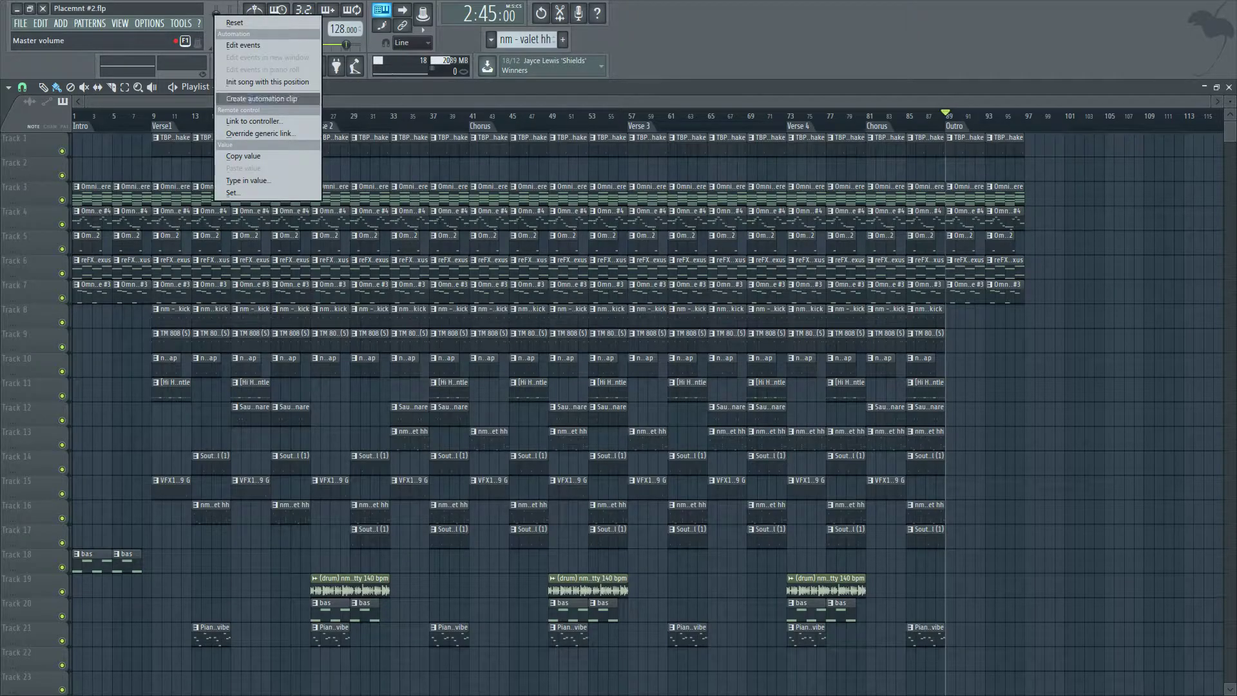
{"action": "left_click", "coordinate": [261, 99]}
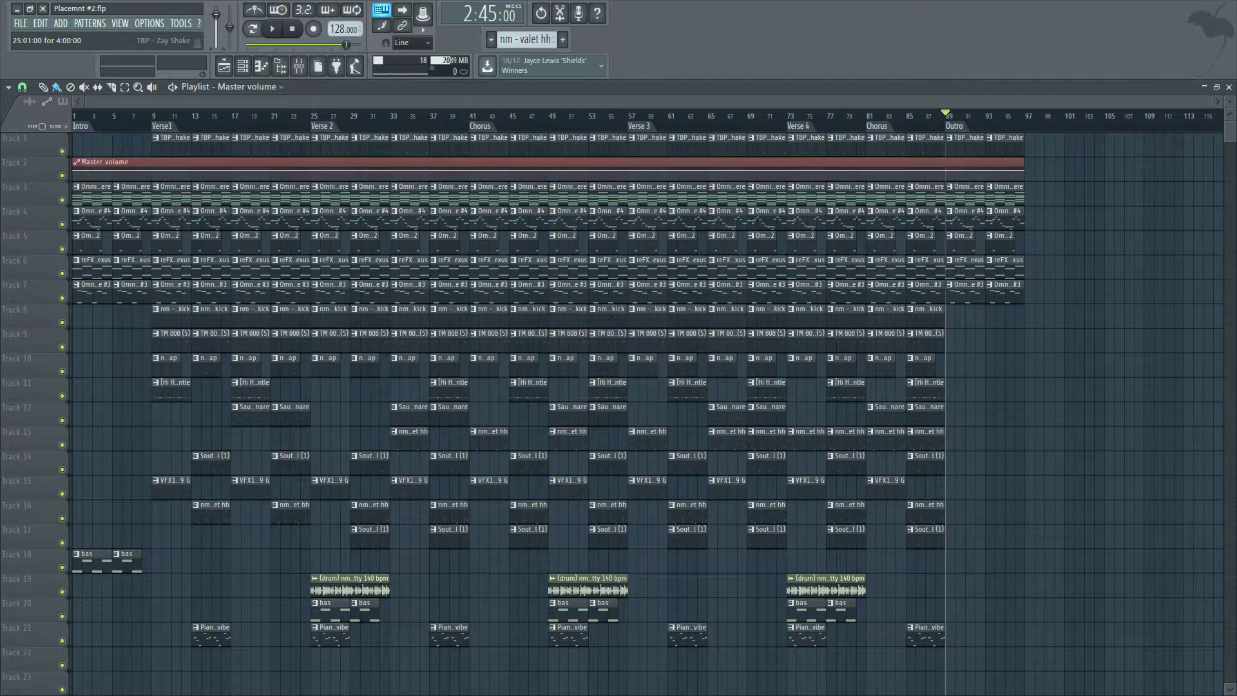
{"action": "mouse_move", "coordinate": [219, 163]}
{"action": "left_mouse_down"}
{"action": "mouse_move", "coordinate": [219, 143]}
{"action": "mouse_move", "coordinate": [219, 162]}
{"action": "left_mouse_up"}
{"action": "right_click", "coordinate": [215, 15]}
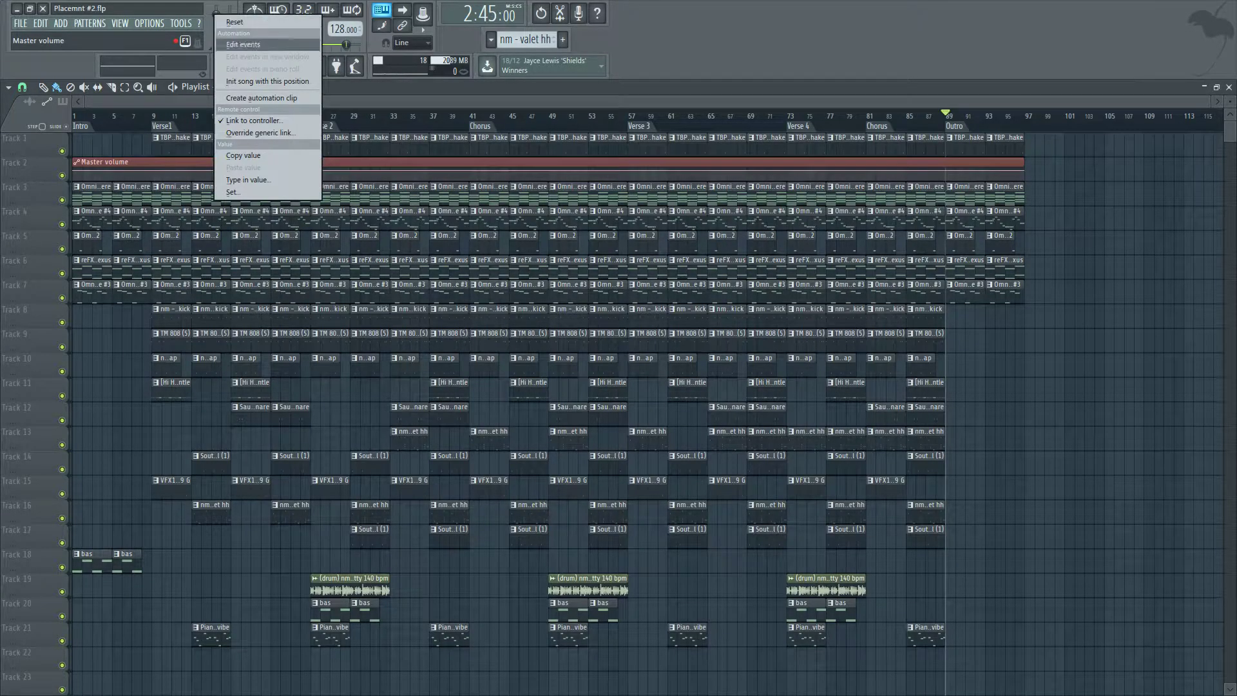
Add a point at bar 89 on the master volume automation clip and set it to 80%.
{"action": "left_click", "coordinate": [1066, 145]}
{"action": "scroll", "coordinate": [1031, 162], "scroll_direction": "up", "scroll_amount": 6}
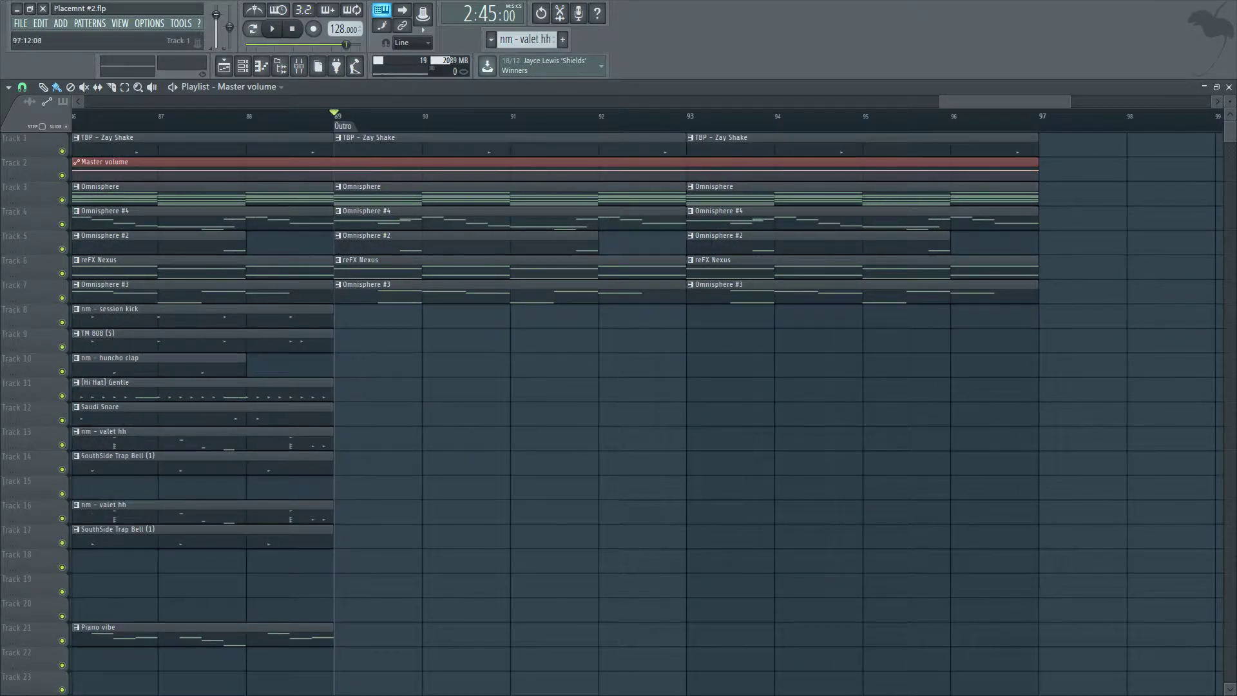
{"action": "right_click", "coordinate": [334, 171]}
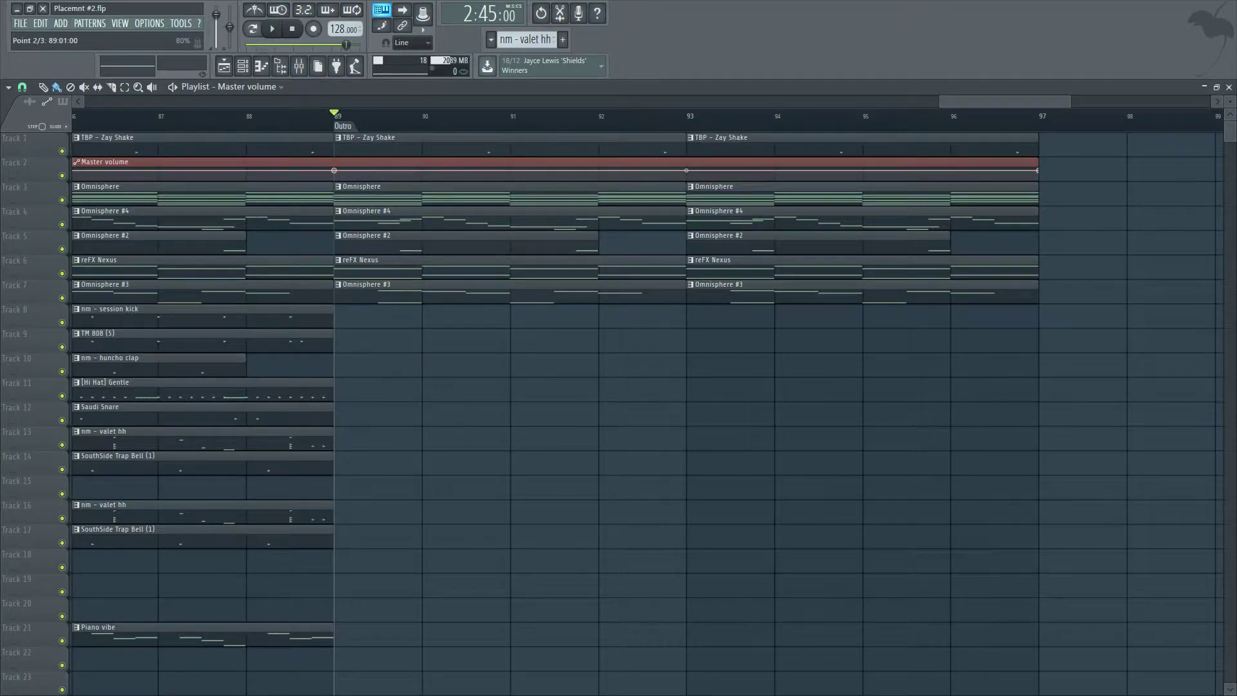
{"action": "right_click", "coordinate": [334, 171]}
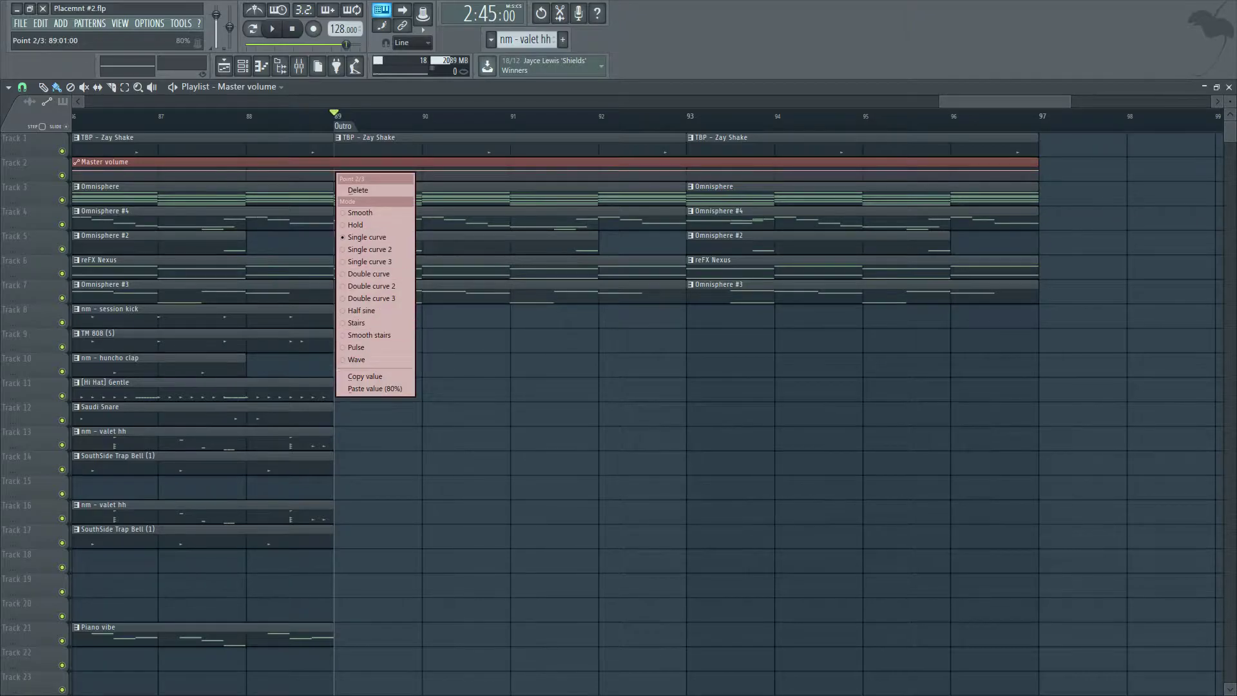
{"action": "left_click", "coordinate": [376, 389]}
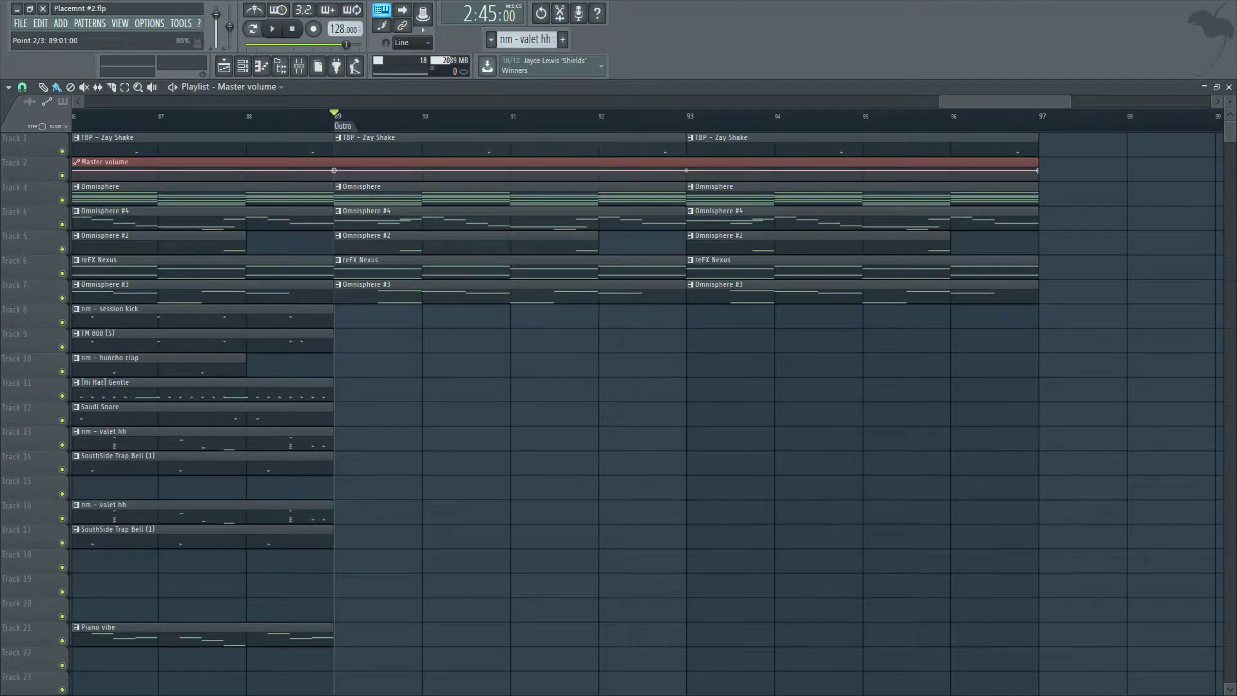
Lower the automation clip's end point so the master volume fades out across the outro.
{"action": "scroll", "coordinate": [334, 171], "scroll_direction": "down", "scroll_amount": 8}
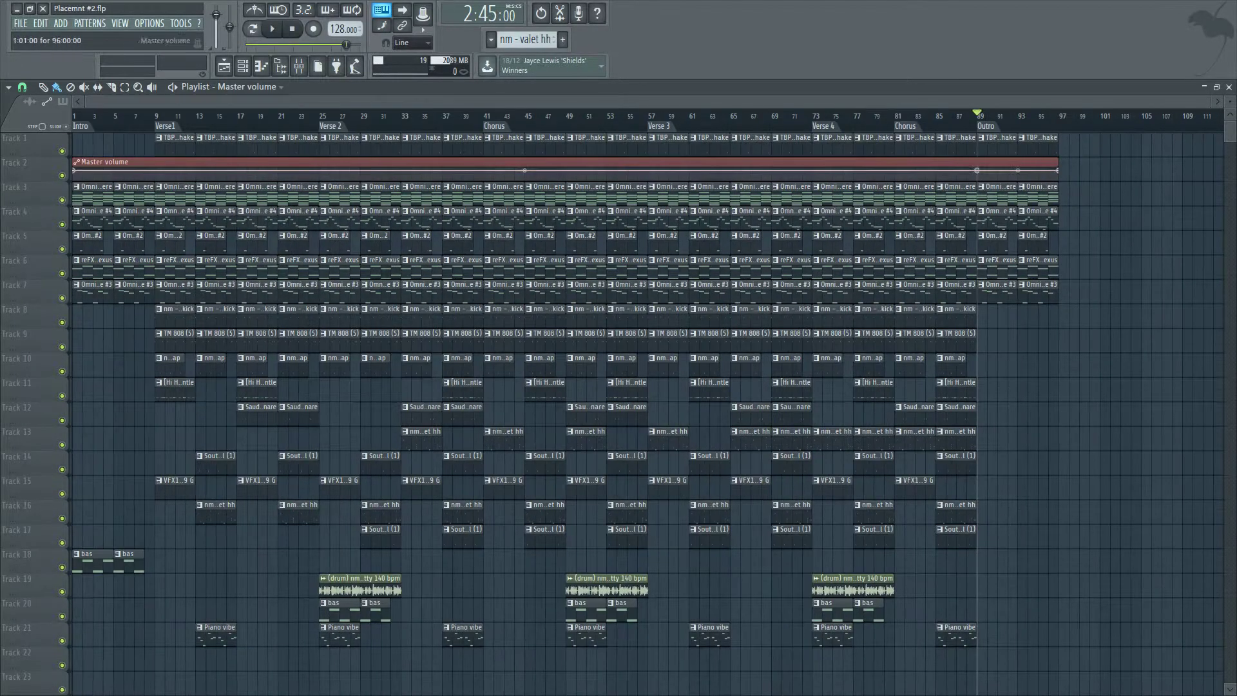
{"action": "scroll", "coordinate": [1134, 193], "scroll_direction": "up", "scroll_amount": 6}
{"action": "left_click_drag", "start_coordinate": [709, 170], "coordinate": [709, 178]}
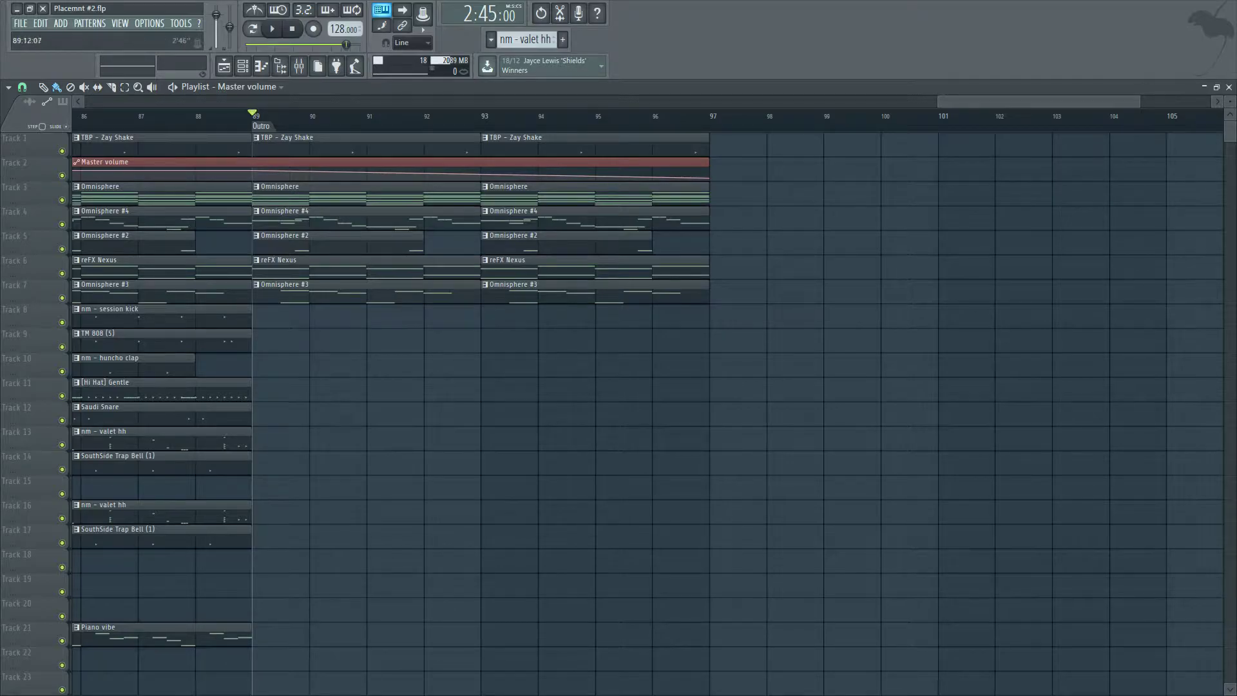
Delete the two TBP - Zay Shake clips from the outro and play back the arrangement.
{"action": "right_click", "coordinate": [425, 145]}
{"action": "right_click", "coordinate": [529, 145]}
{"action": "key", "text": "space"}
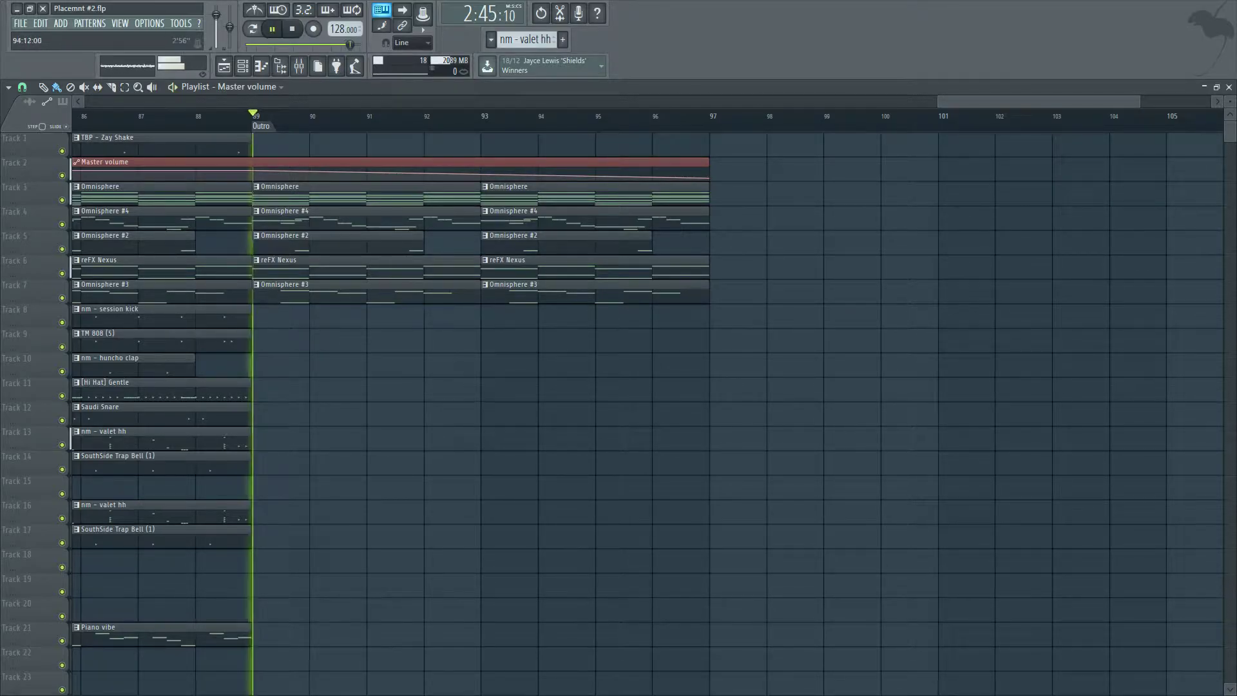
{"action": "scroll", "coordinate": [541, 173], "scroll_direction": "down", "scroll_amount": 8}
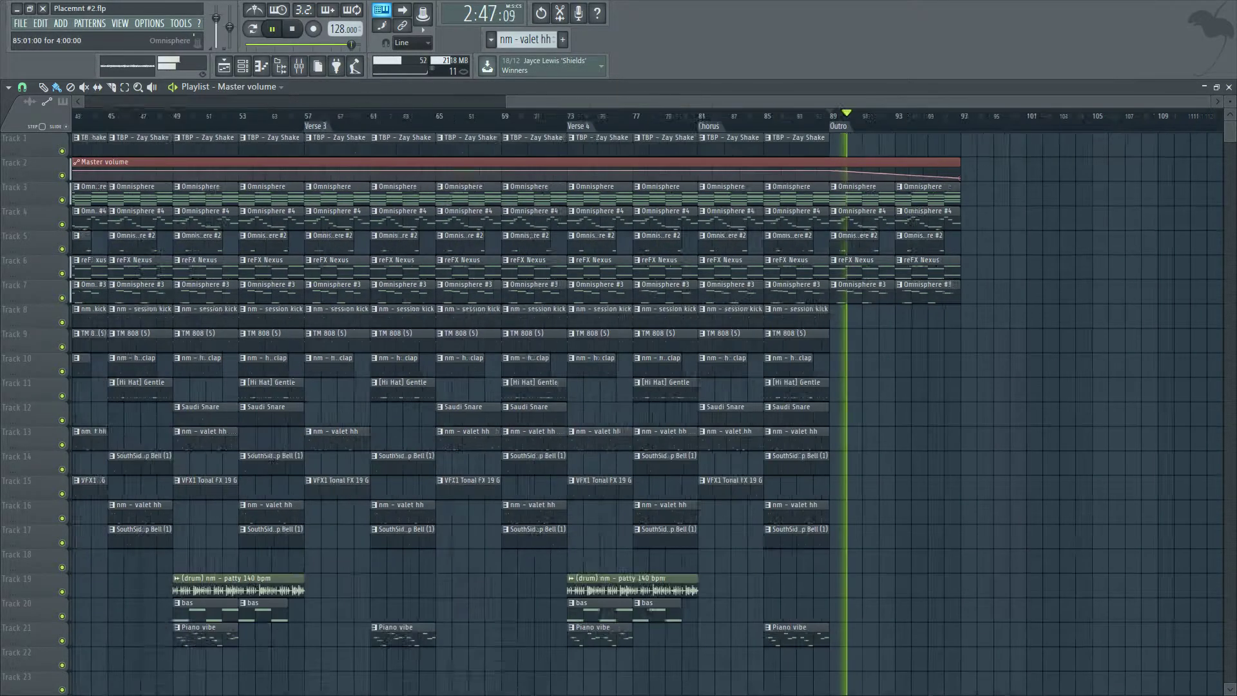
{"action": "scroll", "coordinate": [1078, 194], "scroll_direction": "up", "scroll_amount": 1}
{"action": "scroll", "coordinate": [1105, 194], "scroll_direction": "down", "scroll_amount": 1}
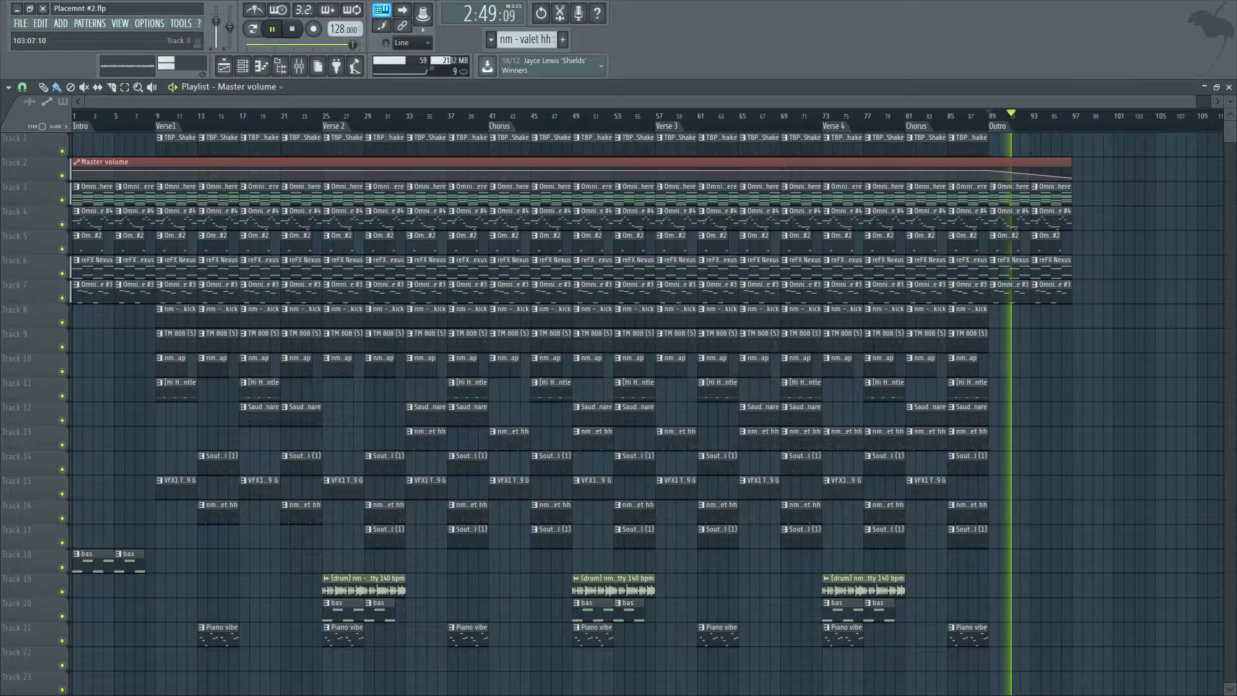
{"action": "scroll", "coordinate": [1139, 194], "scroll_direction": "up", "scroll_amount": 2}
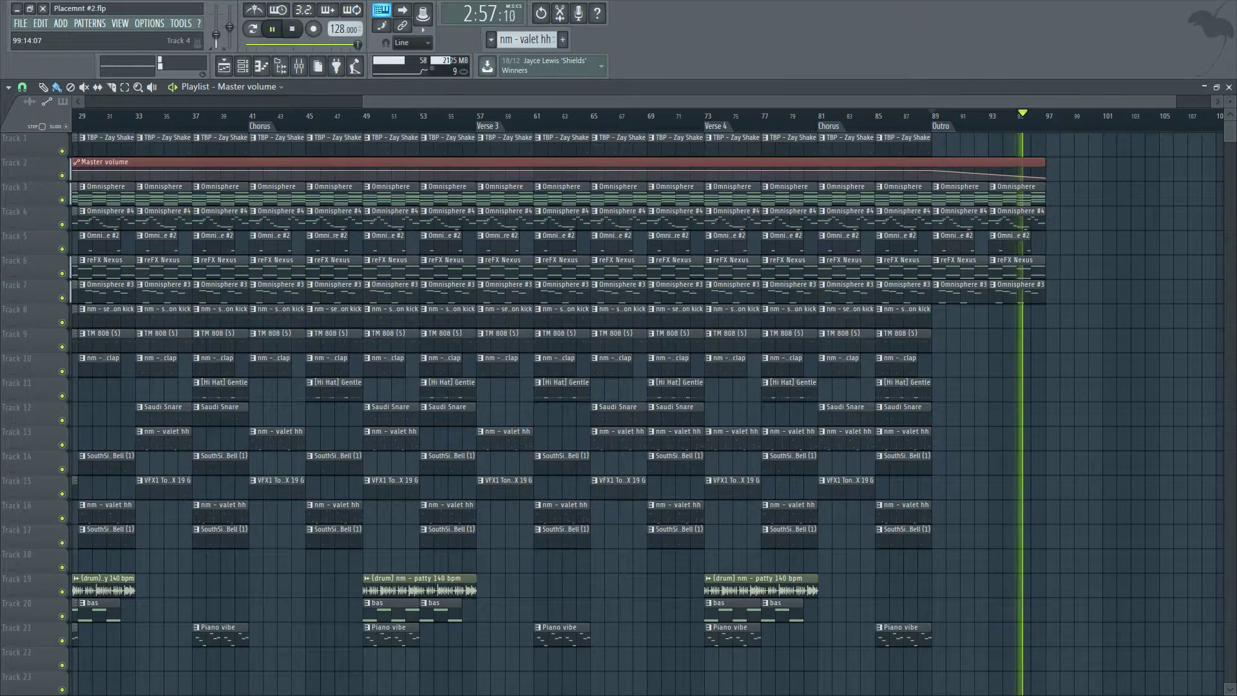
{"action": "key", "text": "space"}
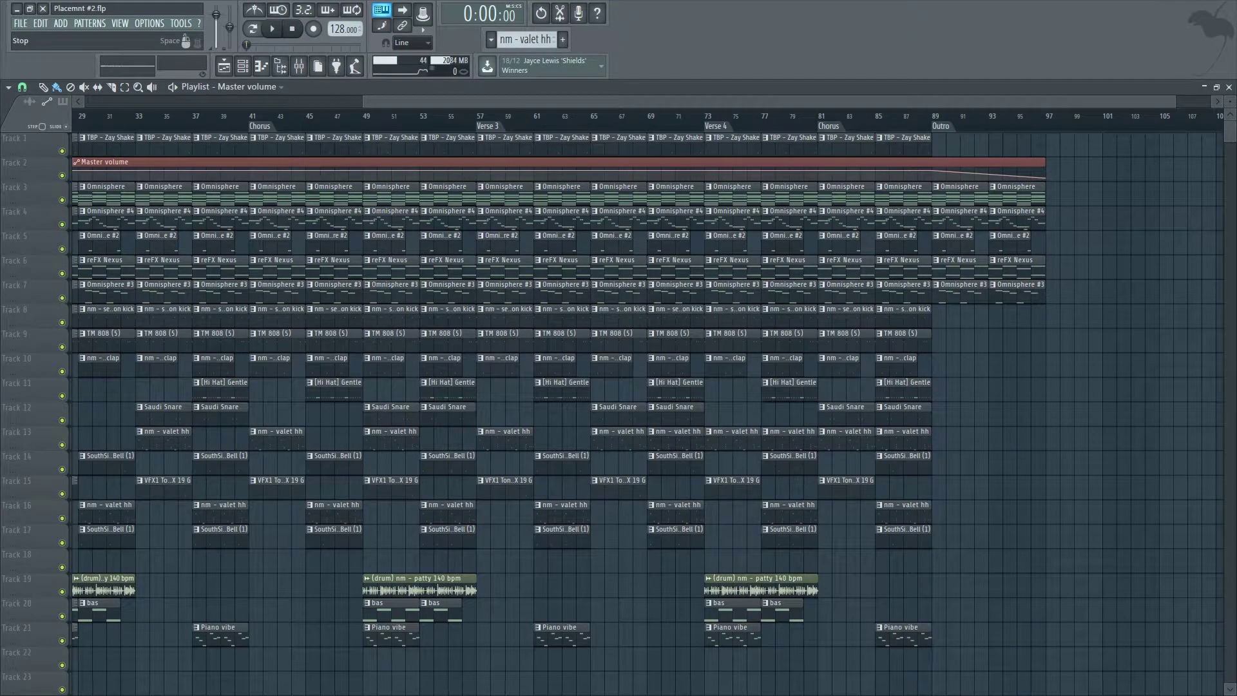
Delete the kick, 808, clap, hi-hat, bell and FX clips from the first bars of the first Chorus at bar 41.
{"action": "left_click_drag", "start_coordinate": [470, 101], "coordinate": [328, 102]}
{"action": "left_click_drag", "start_coordinate": [1230, 101], "coordinate": [1231, 100]}
{"action": "left_click_drag", "start_coordinate": [1230, 132], "coordinate": [1230, 151]}
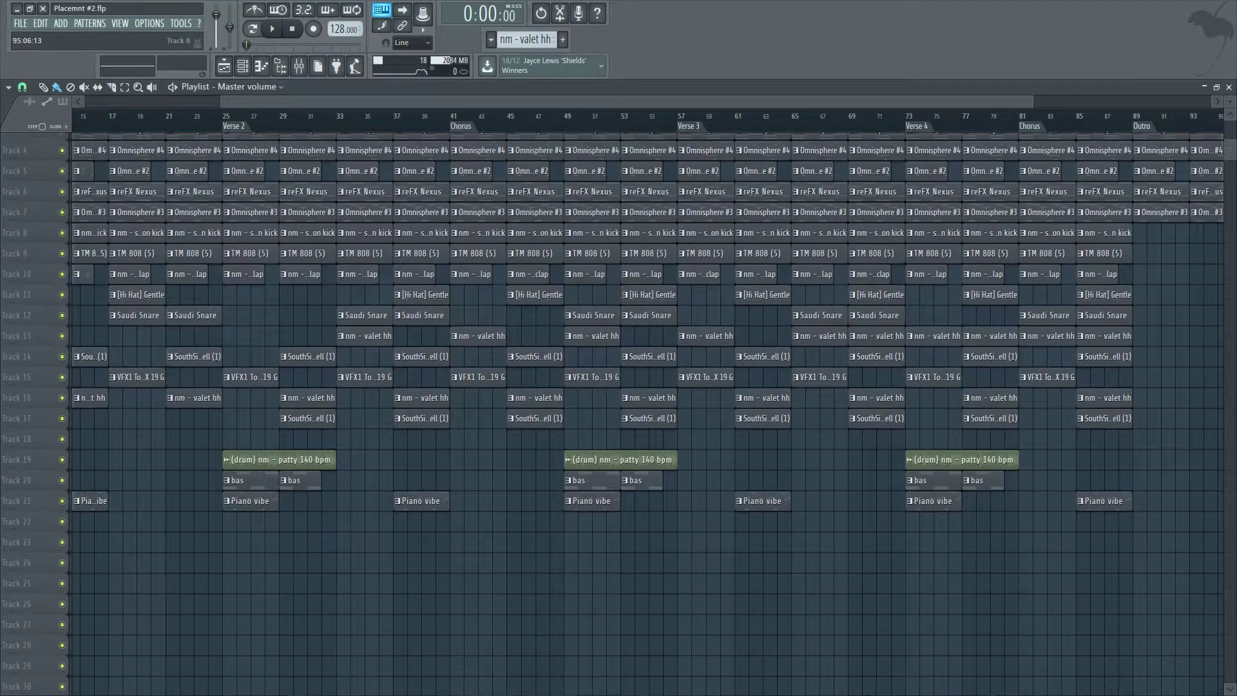
{"action": "scroll", "coordinate": [1212, 212], "scroll_direction": "up", "scroll_amount": 3}
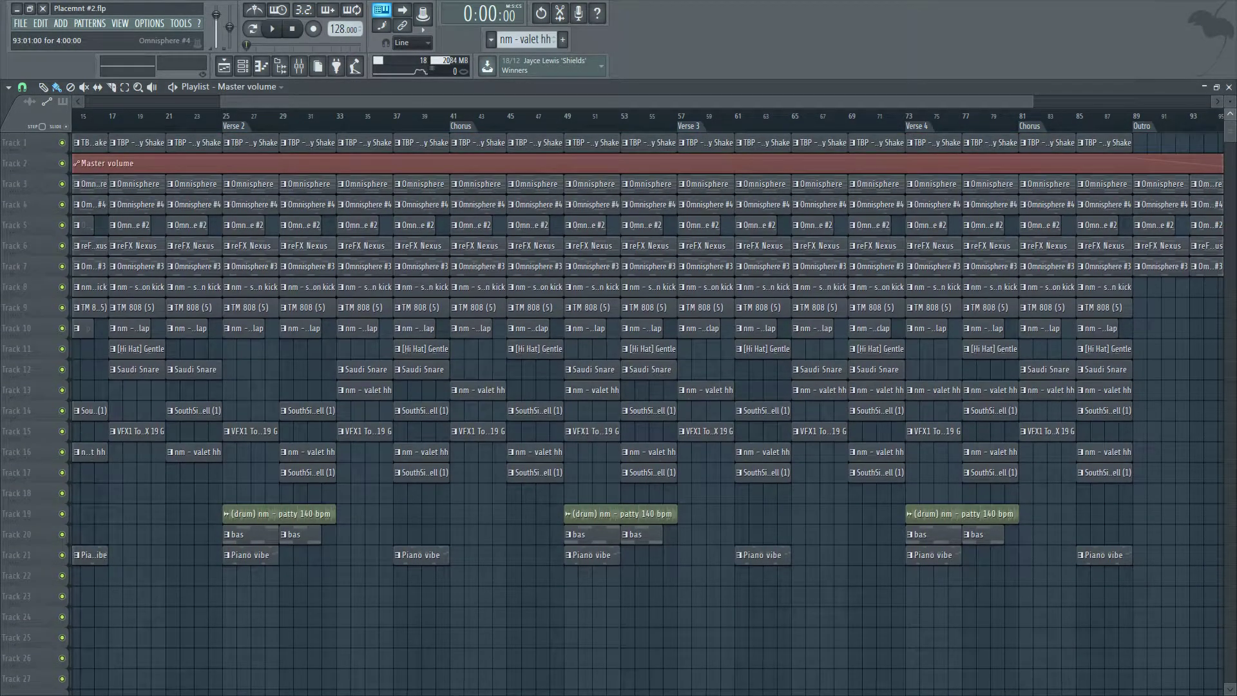
{"action": "left_click_drag", "start_coordinate": [1230, 101], "coordinate": [1230, 96]}
{"action": "scroll", "coordinate": [1147, 200], "scroll_direction": "down", "scroll_amount": 3}
{"action": "scroll", "coordinate": [1083, 187], "scroll_direction": "up", "scroll_amount": 2}
{"action": "scroll", "coordinate": [1057, 177], "scroll_direction": "down", "scroll_amount": 1}
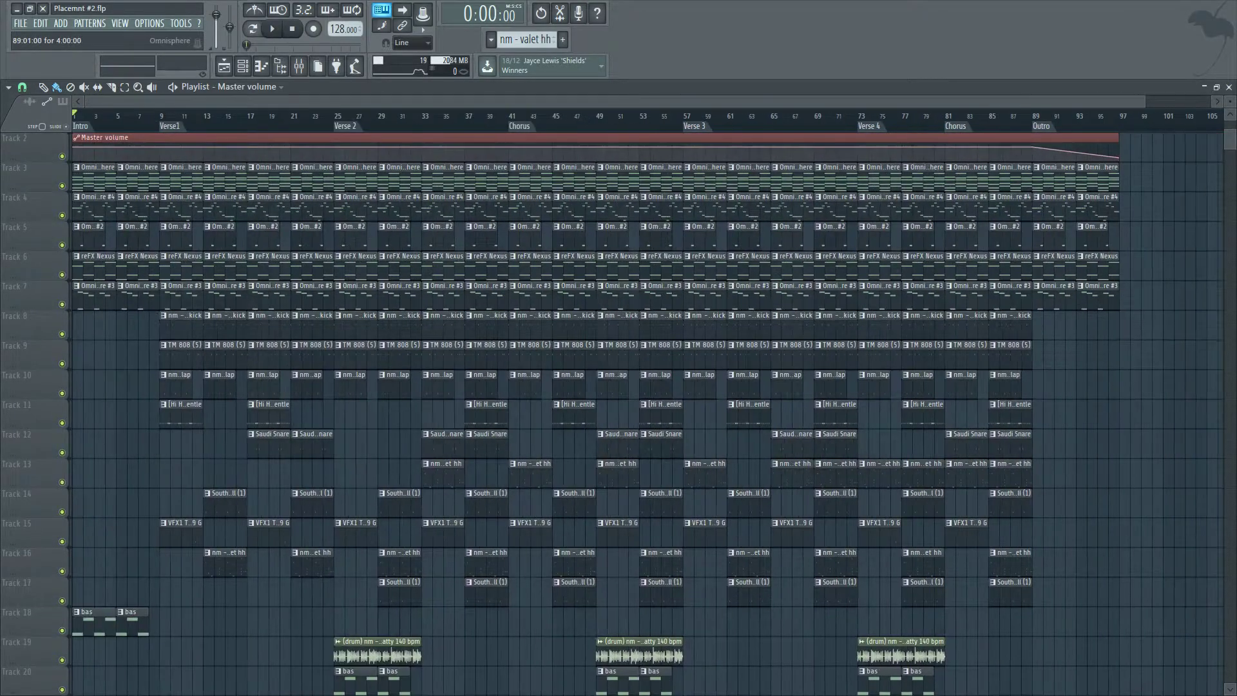
{"action": "scroll", "coordinate": [1057, 174], "scroll_direction": "up", "scroll_amount": 1}
{"action": "scroll", "coordinate": [1056, 174], "scroll_direction": "down", "scroll_amount": 1}
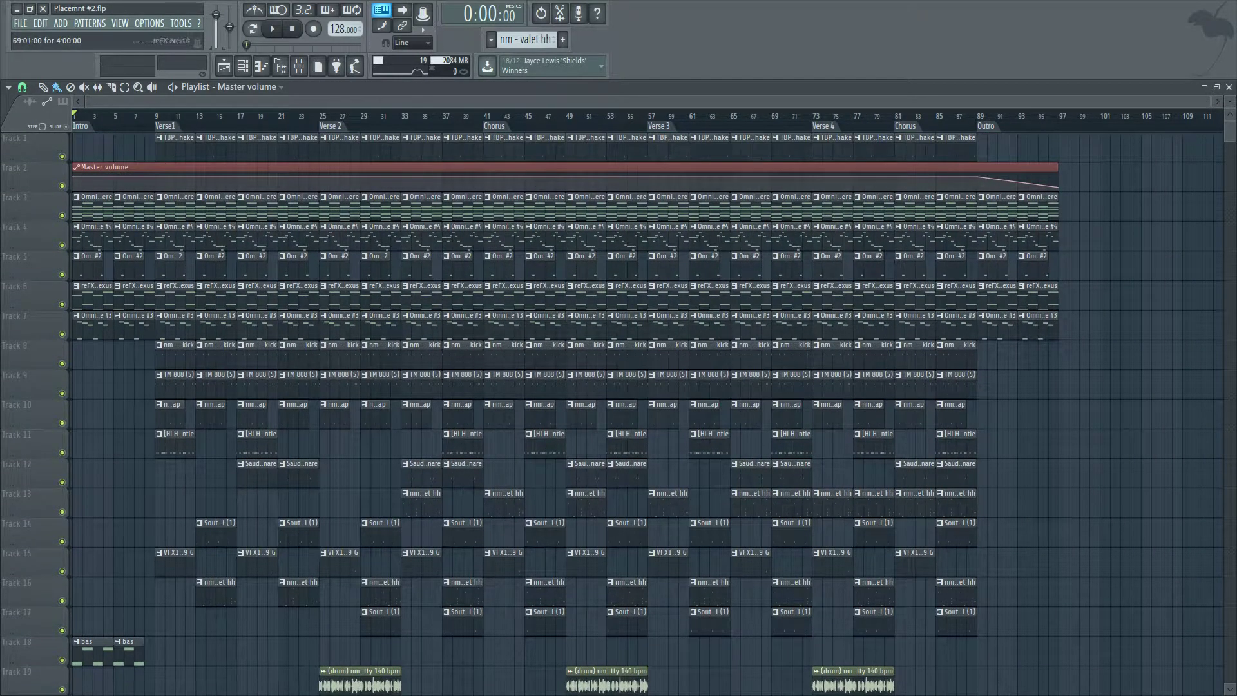
{"action": "scroll", "coordinate": [116, 232], "scroll_direction": "up", "scroll_amount": 2}
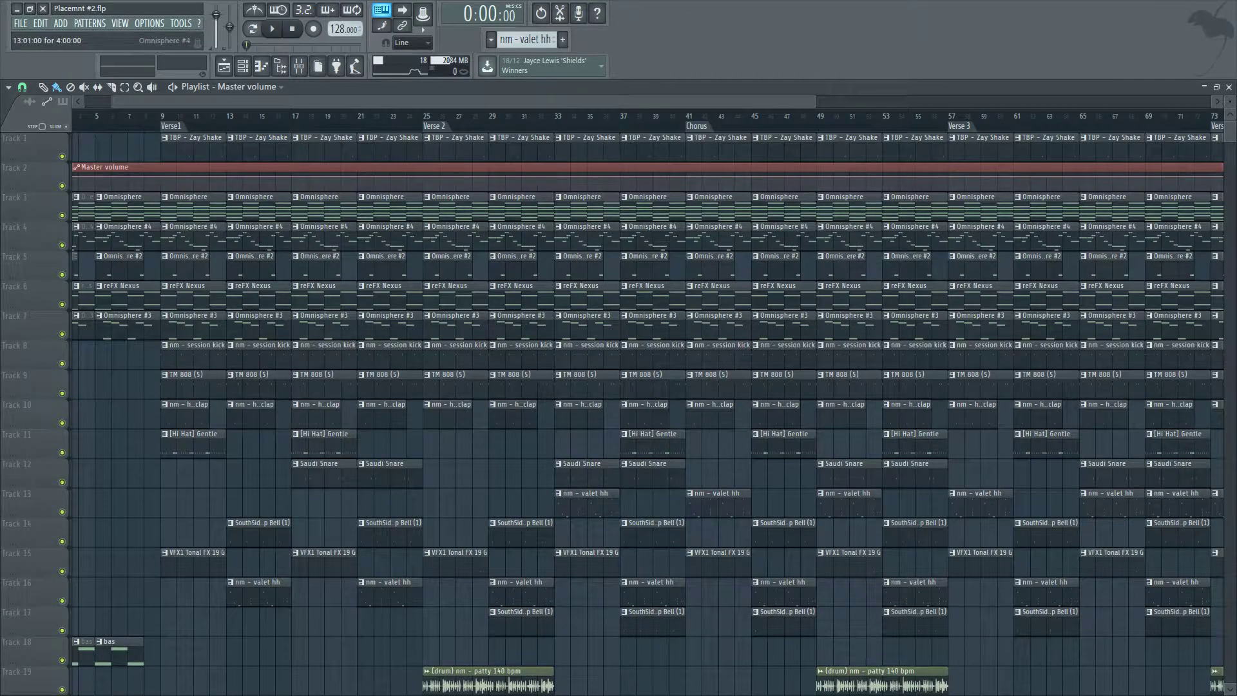
{"action": "scroll", "coordinate": [155, 170], "scroll_direction": "down", "scroll_amount": 2}
{"action": "scroll", "coordinate": [578, 296], "scroll_direction": "up", "scroll_amount": 1}
{"action": "right_click", "coordinate": [512, 356]}
{"action": "right_click", "coordinate": [512, 384]}
{"action": "right_click", "coordinate": [559, 355]}
{"action": "right_click", "coordinate": [561, 382]}
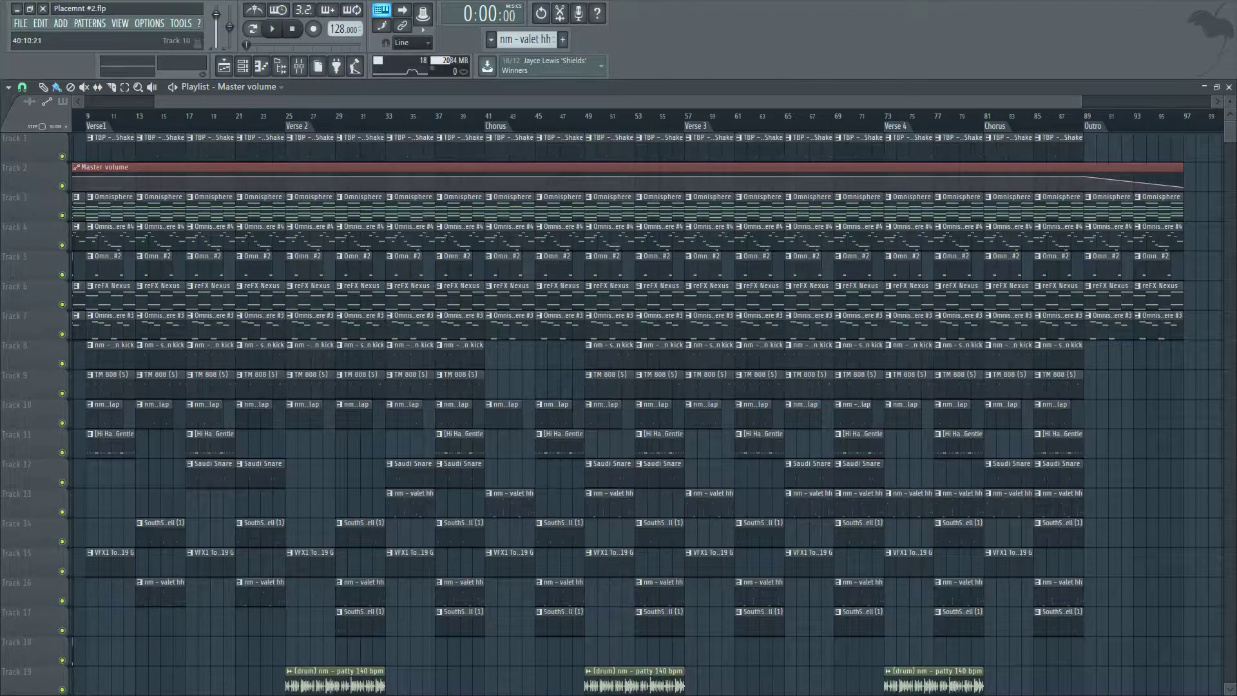
{"action": "right_click", "coordinate": [560, 414]}
{"action": "right_click", "coordinate": [509, 414]}
{"action": "right_click", "coordinate": [559, 444]}
{"action": "right_click", "coordinate": [509, 503]}
{"action": "right_click", "coordinate": [559, 533]}
{"action": "right_click", "coordinate": [509, 561]}
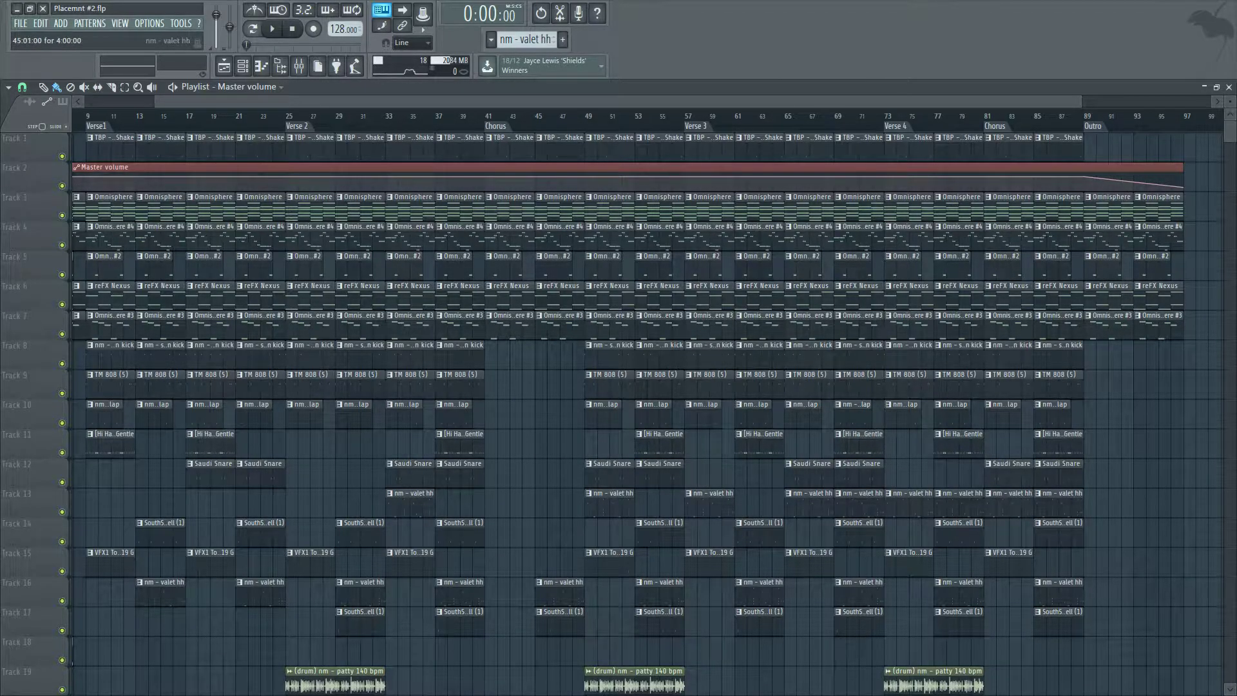
{"action": "right_click", "coordinate": [559, 592]}
Place a SouthSide Trap Bell clip at bar 41 on track 17 and preview the section.
{"action": "left_click_drag", "start_coordinate": [559, 619], "coordinate": [509, 619]}
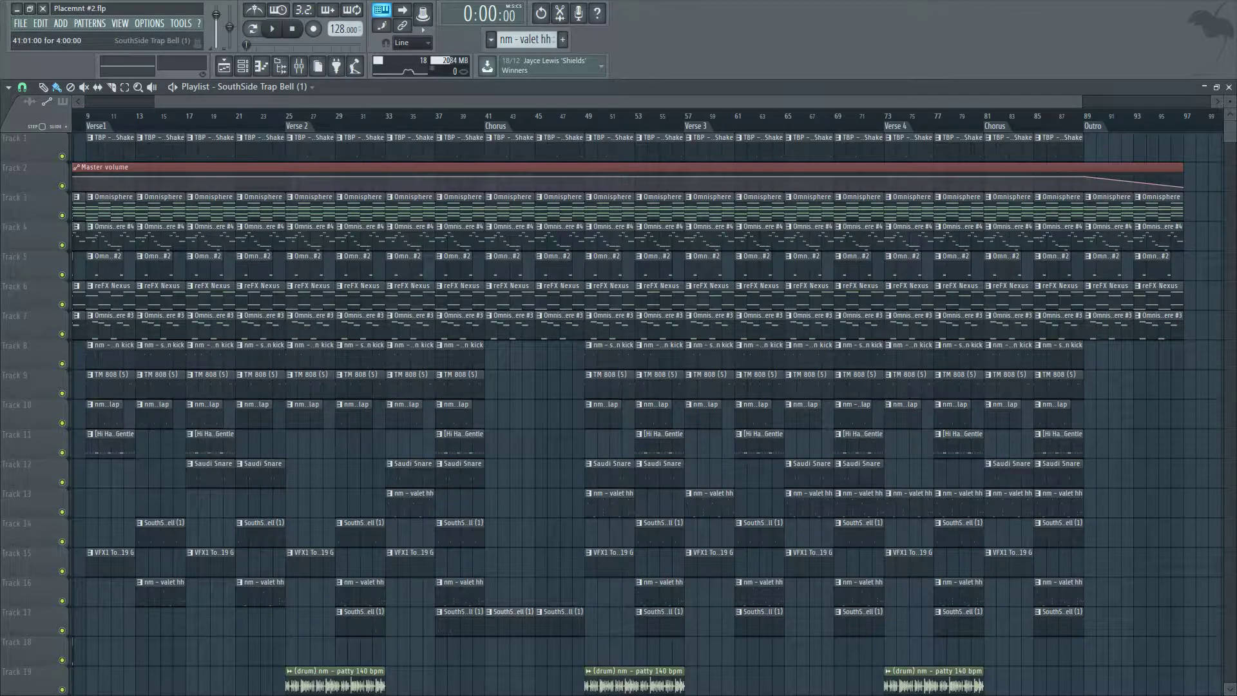
{"action": "key", "text": "space"}
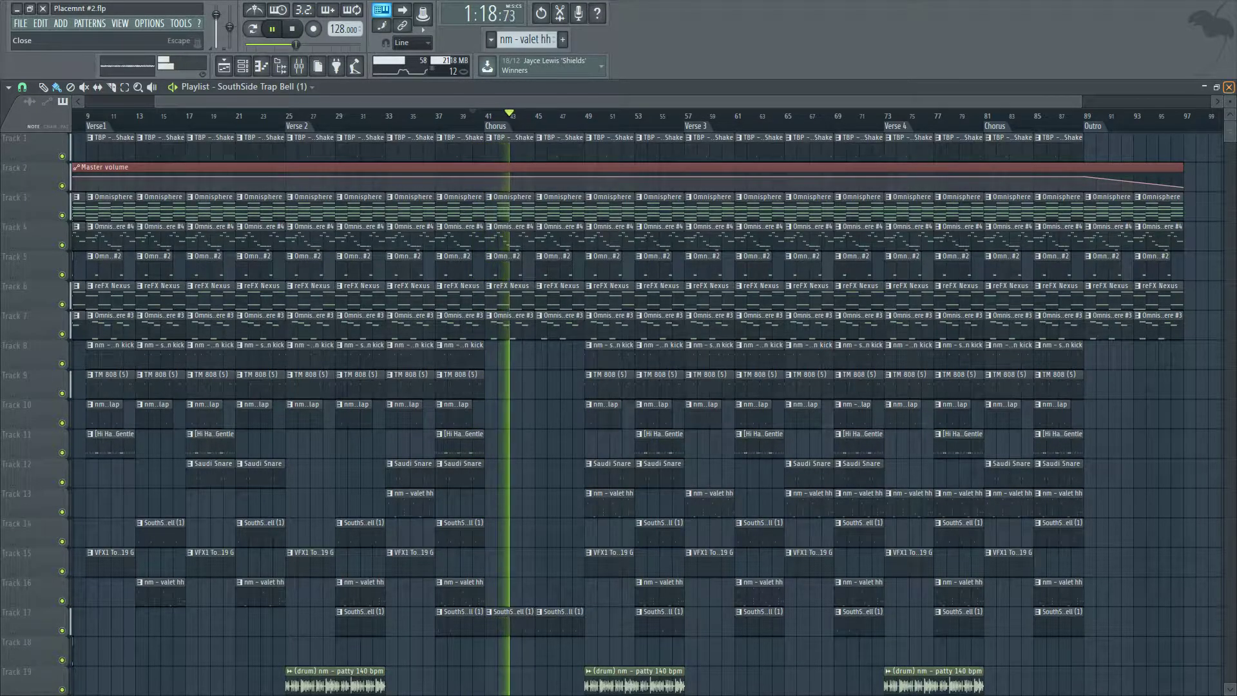
{"action": "key", "text": "space"}
Open the mixer and insert Fruity parametric EQ 2 on the master track.
{"action": "key", "text": "F5"}
{"action": "key", "text": "F9"}
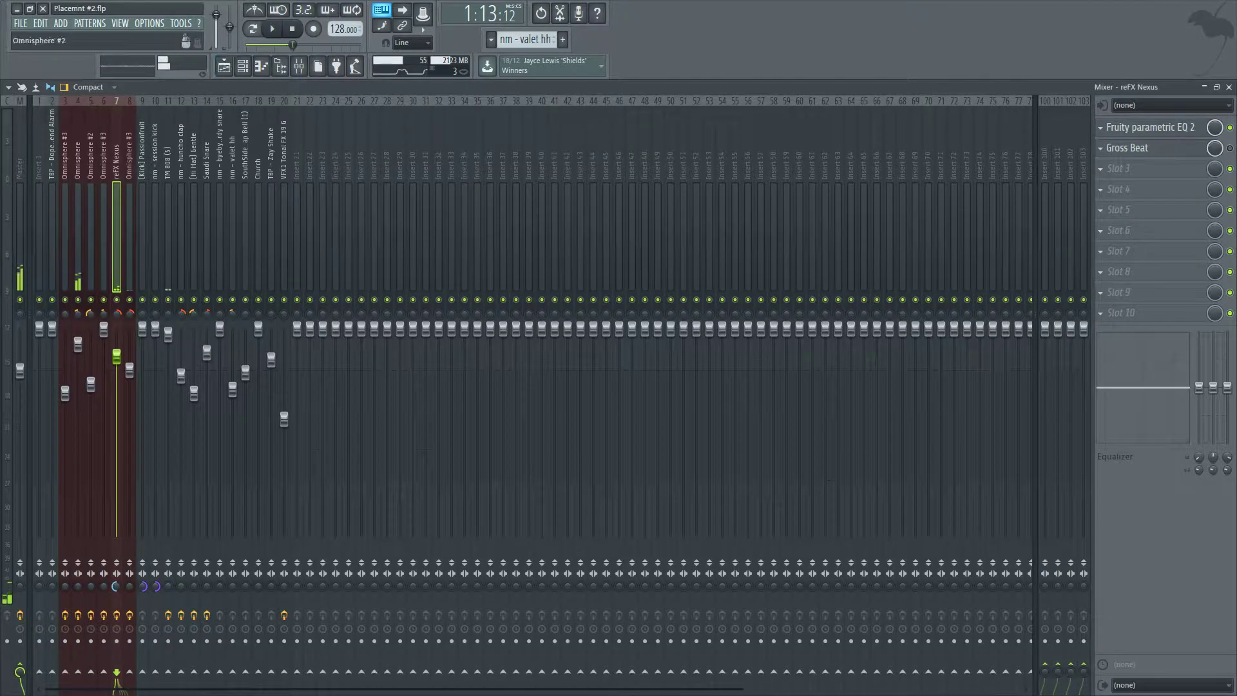
{"action": "left_click", "coordinate": [20, 226]}
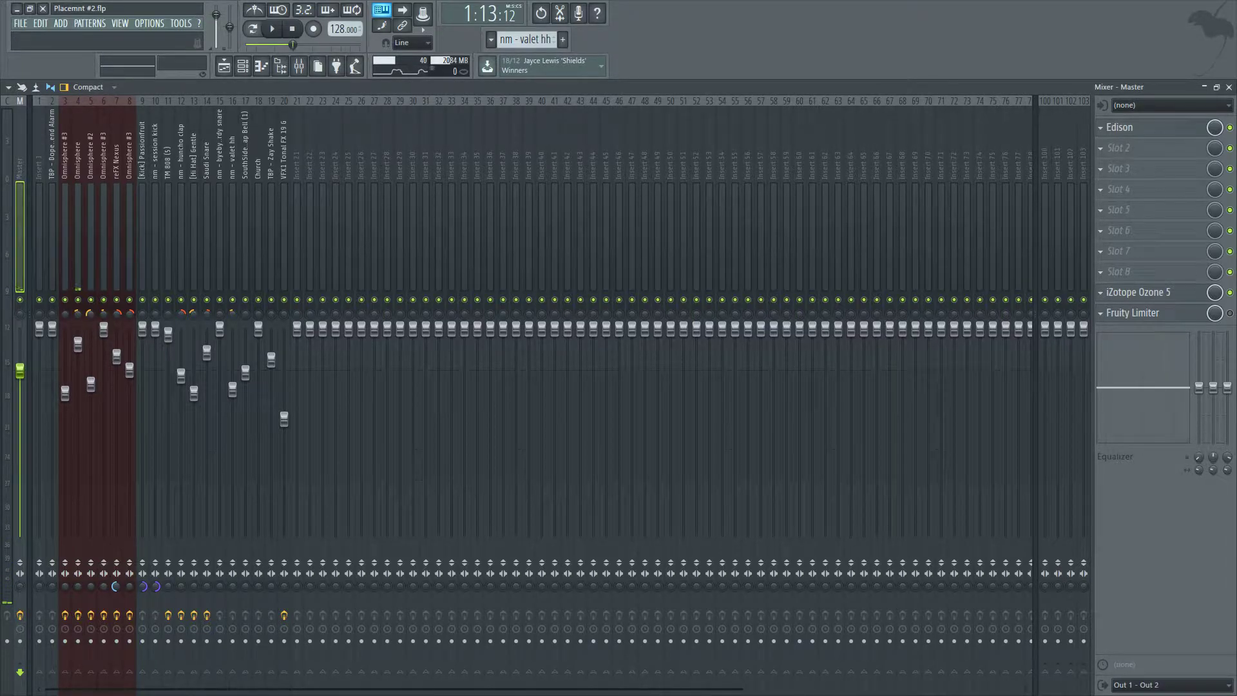
{"action": "left_click", "coordinate": [1119, 272]}
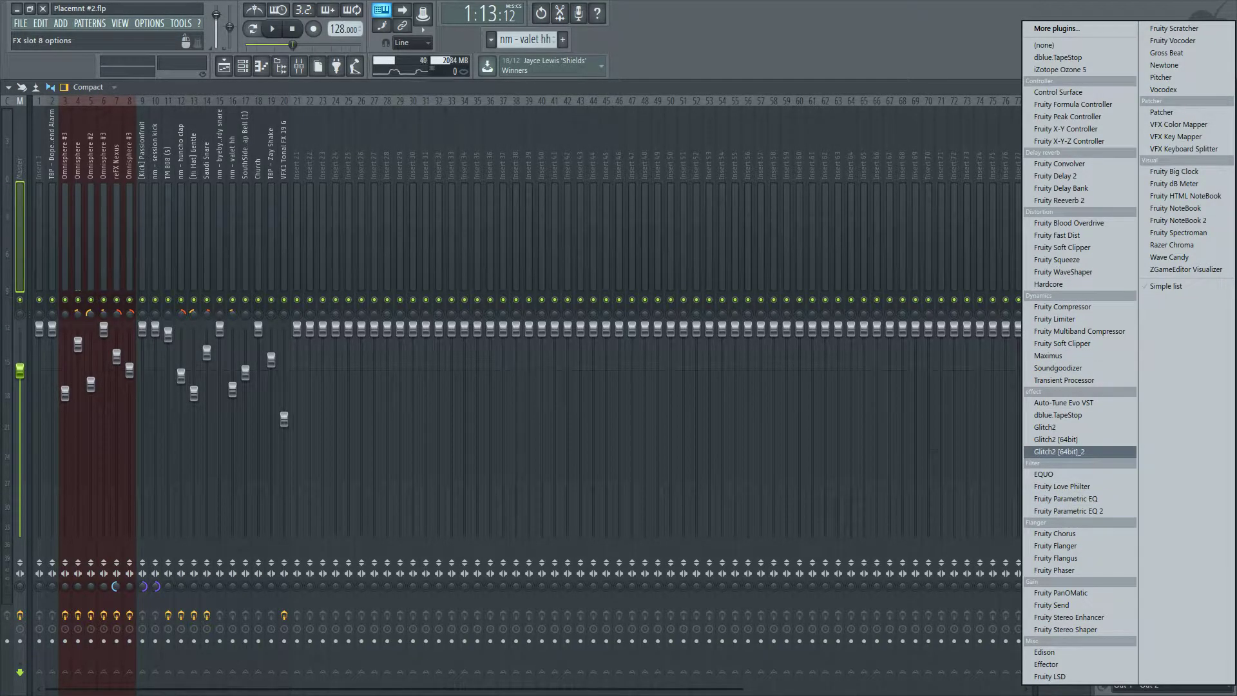
{"action": "left_click", "coordinate": [1060, 451]}
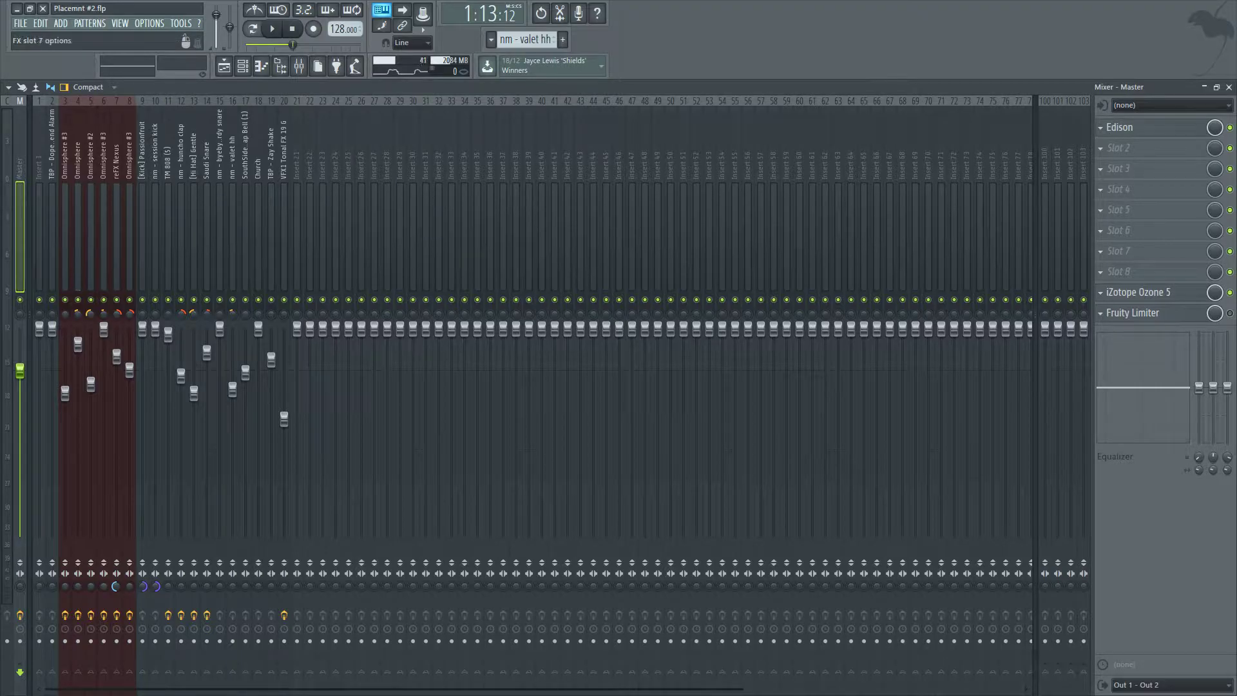
{"action": "left_click", "coordinate": [1101, 272]}
{"action": "right_click", "coordinate": [767, 40]}
{"action": "left_click", "coordinate": [1154, 528]}
{"action": "left_click", "coordinate": [1100, 272]}
{"action": "left_click", "coordinate": [1083, 511]}
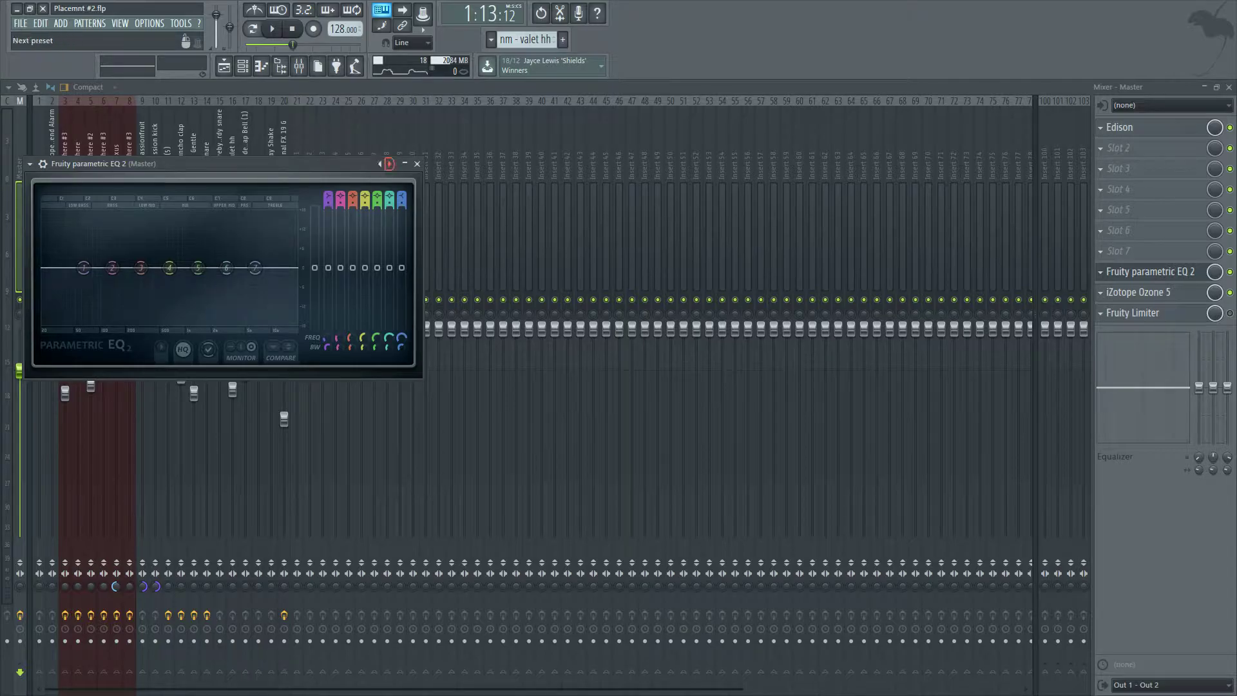
Load the EQ's 40Hz + 18kHz cut preset and move the low-cut band slightly lower.
{"action": "right_click", "coordinate": [389, 164]}
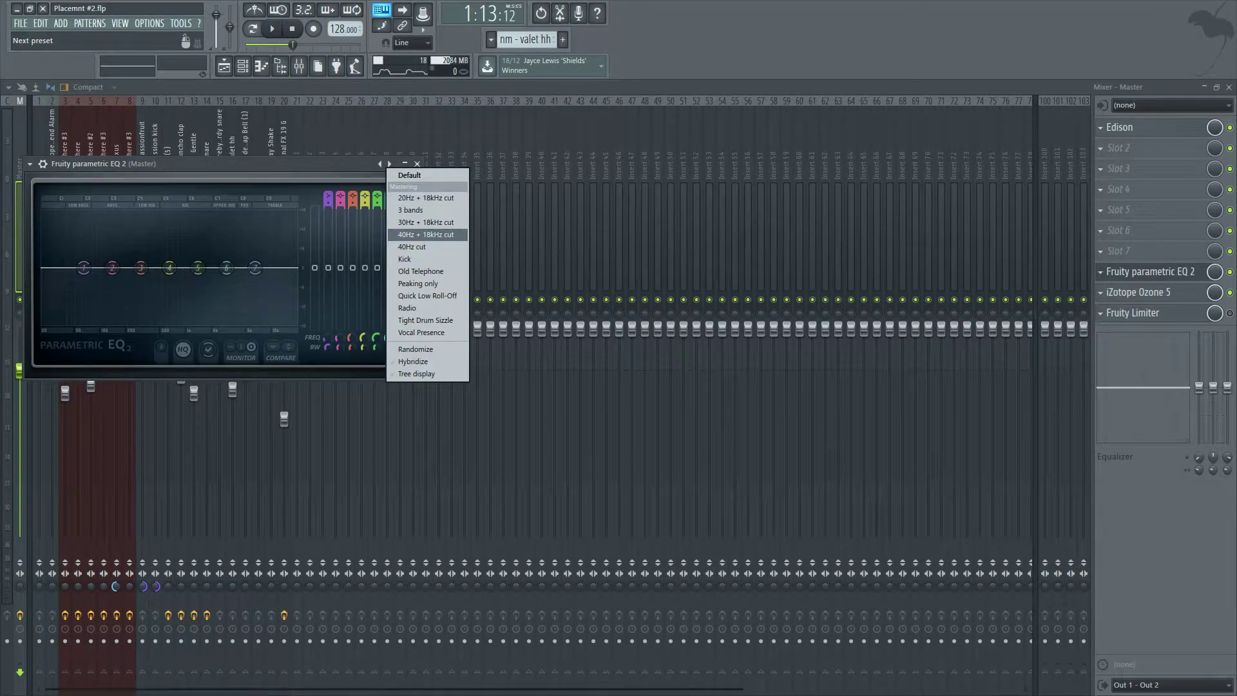
{"action": "left_click", "coordinate": [425, 235]}
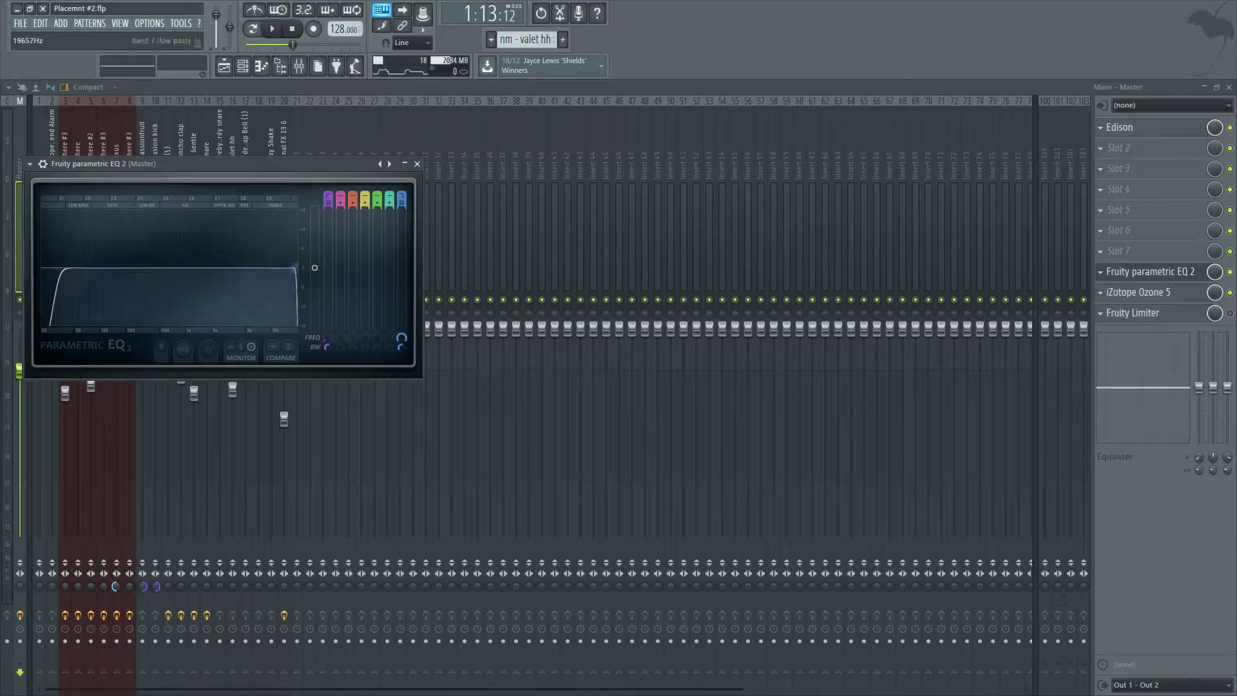
{"action": "left_click_drag", "start_coordinate": [51, 268], "coordinate": [42, 267]}
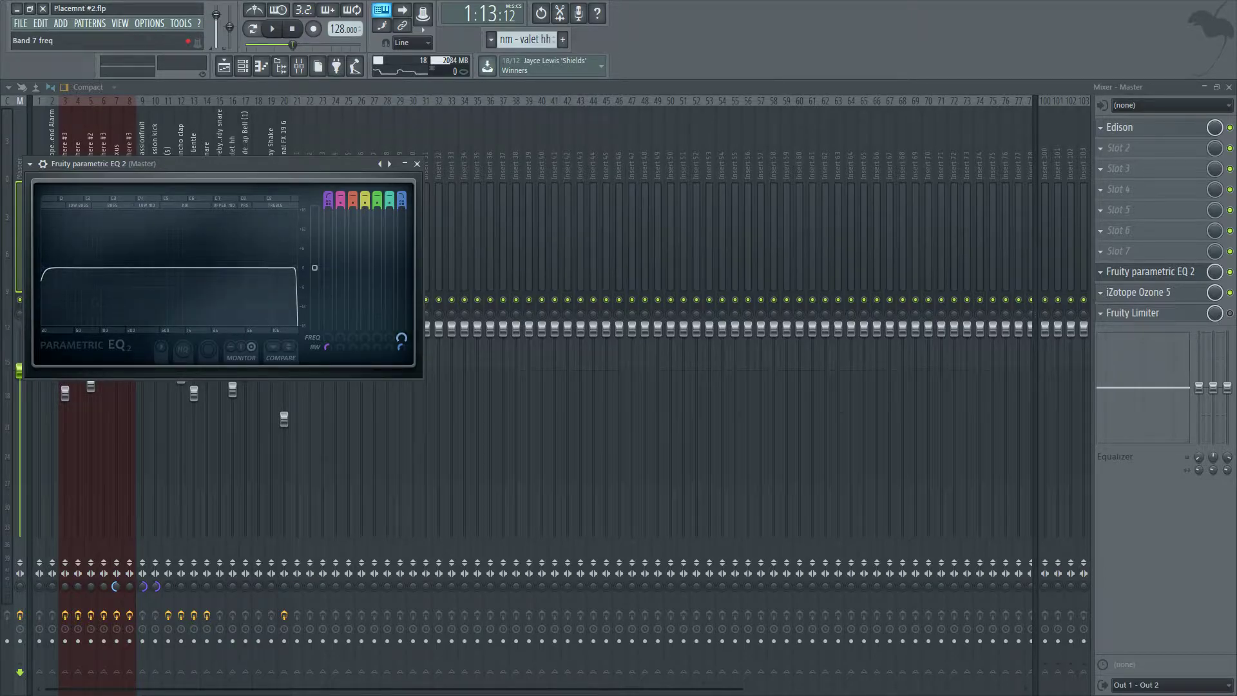
Create an automation clip for the EQ's band 7 frequency and view it in the playlist.
{"action": "right_click", "coordinate": [400, 338]}
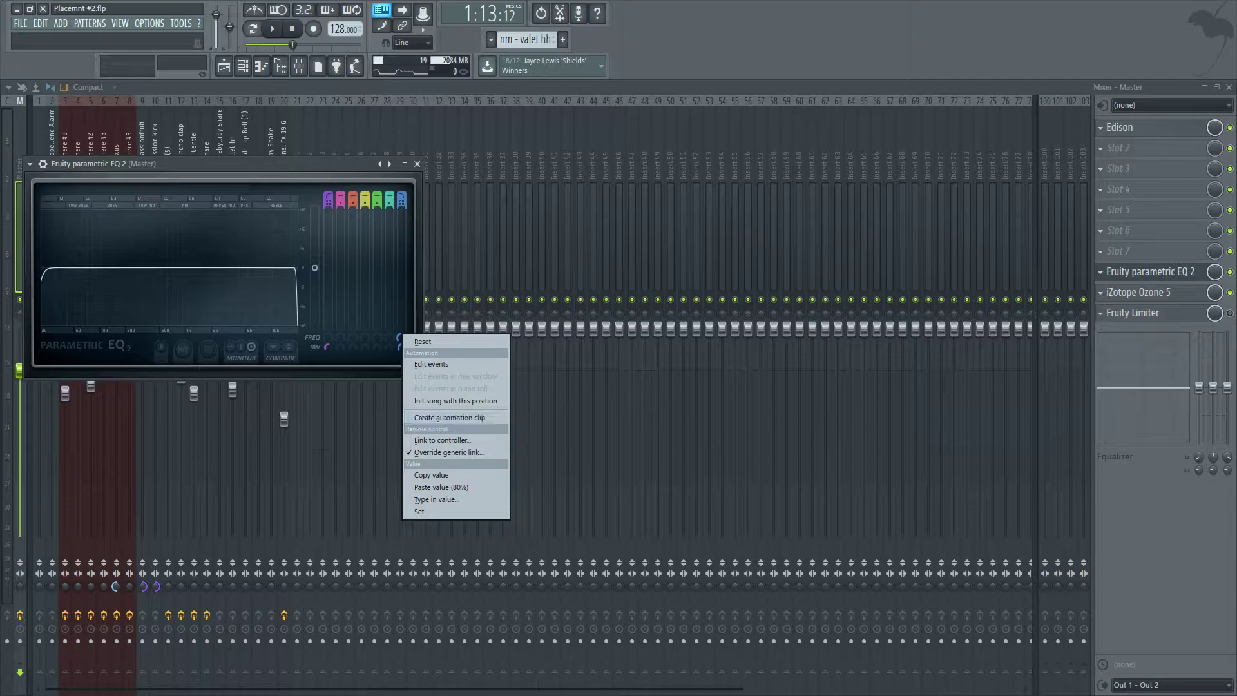
{"action": "left_click", "coordinate": [449, 418]}
{"action": "mouse_move", "coordinate": [296, 268]}
{"action": "left_mouse_down"}
{"action": "mouse_move", "coordinate": [45, 267]}
{"action": "mouse_move", "coordinate": [296, 267]}
{"action": "left_mouse_up"}
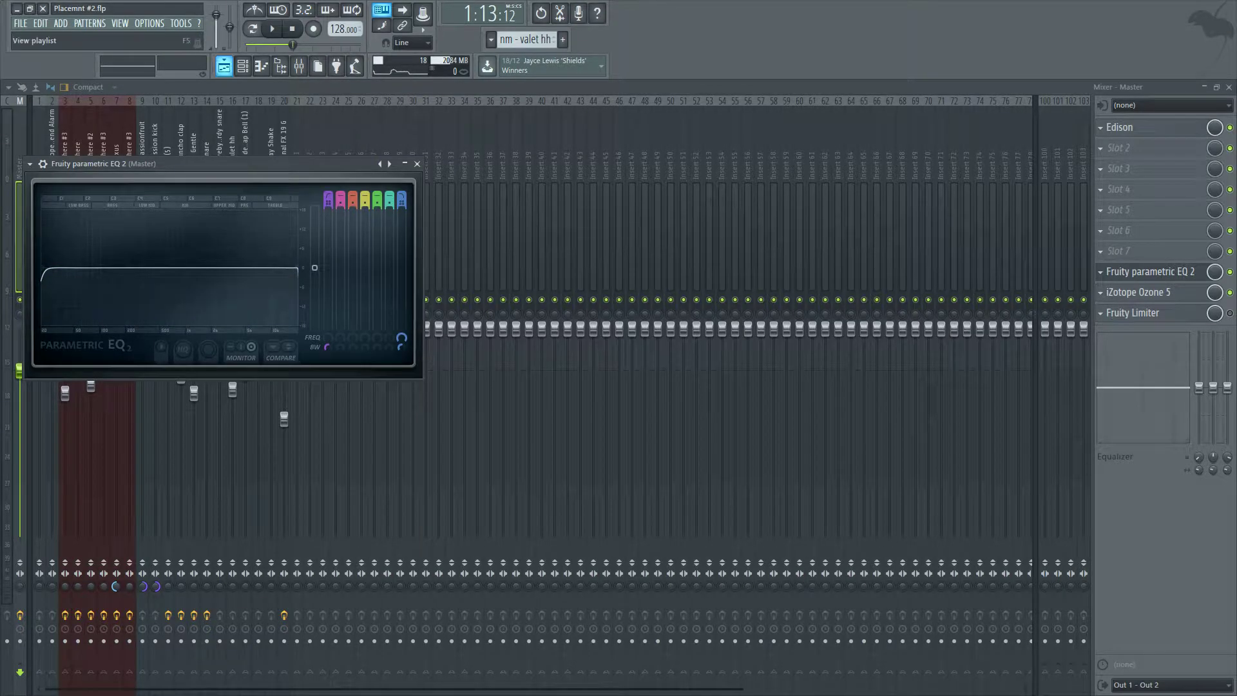
{"action": "left_click", "coordinate": [224, 66]}
{"action": "scroll", "coordinate": [523, 412], "scroll_direction": "down", "scroll_amount": 5}
{"action": "scroll", "coordinate": [526, 433], "scroll_direction": "up", "scroll_amount": 2}
{"action": "scroll", "coordinate": [526, 433], "scroll_direction": "up", "scroll_amount": 5}
{"action": "scroll", "coordinate": [526, 433], "scroll_direction": "down", "scroll_amount": 2}
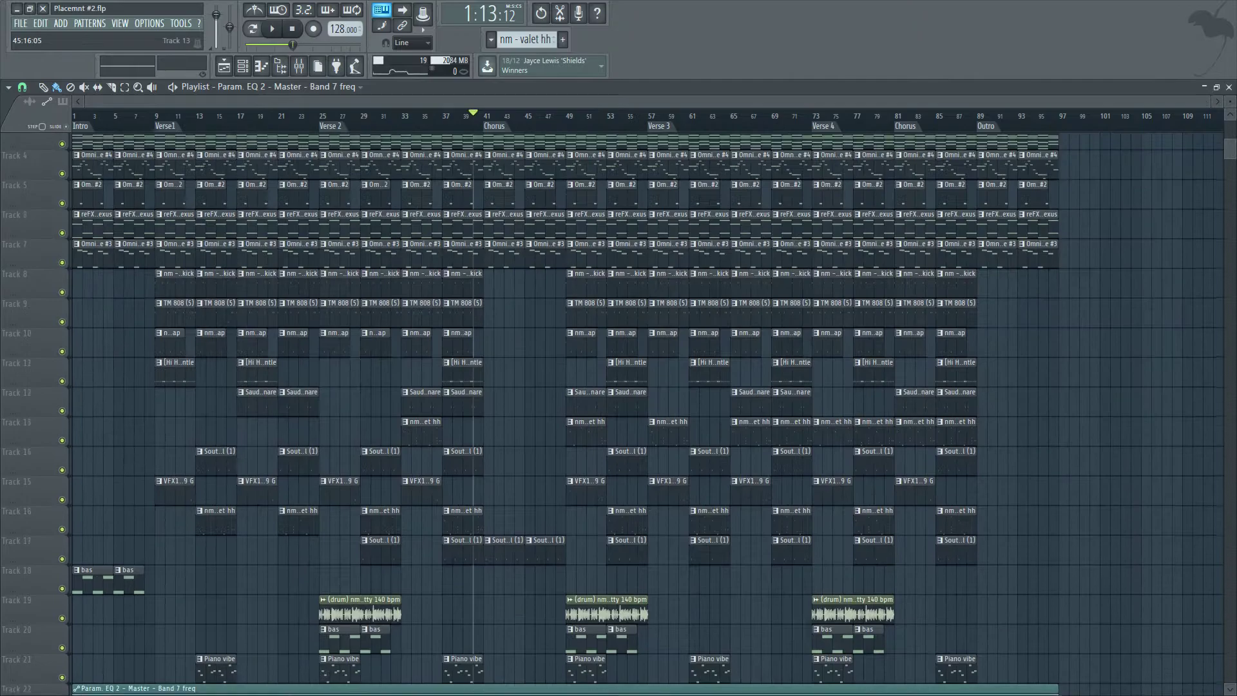
{"action": "scroll", "coordinate": [509, 503], "scroll_direction": "down", "scroll_amount": 4}
{"action": "scroll", "coordinate": [498, 575], "scroll_direction": "up", "scroll_amount": 3}
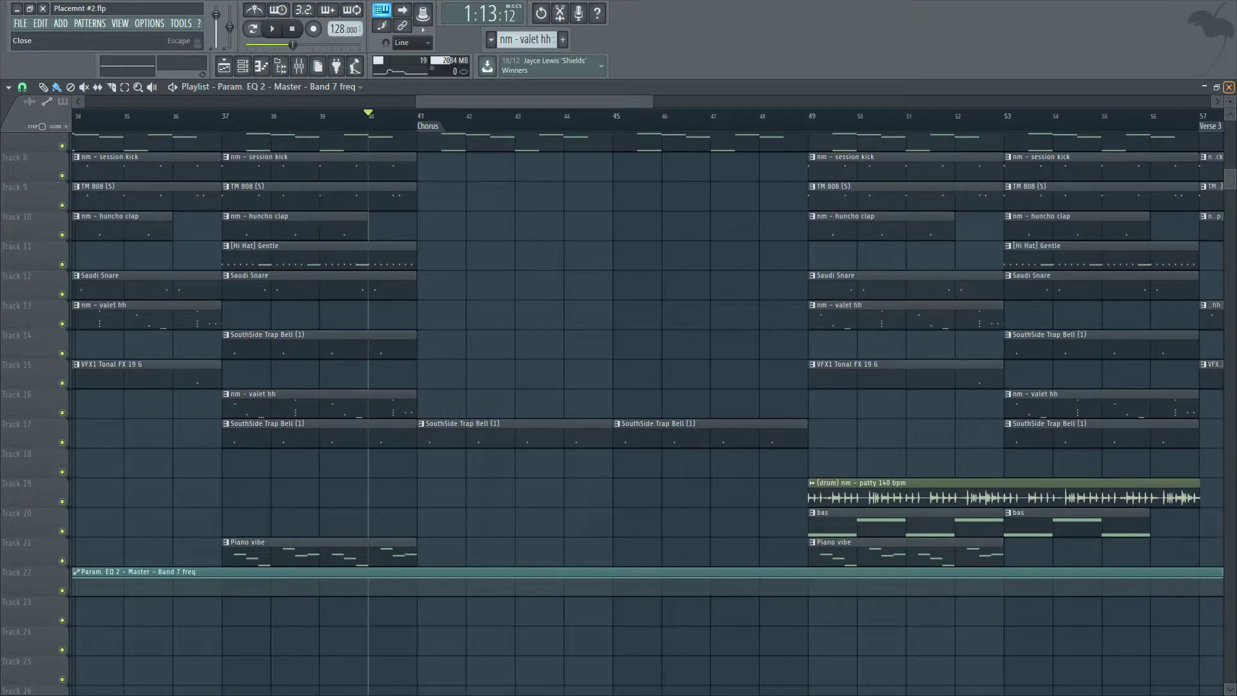
Sweep the EQ's band 7 high cut down to about 1490 Hz and back up to 20000 Hz while previewing, then close the mixer.
{"action": "left_click", "coordinate": [299, 66]}
{"action": "left_click_drag", "start_coordinate": [297, 267], "coordinate": [187, 268]}
{"action": "left_click_drag", "start_coordinate": [226, 164], "coordinate": [357, 172]}
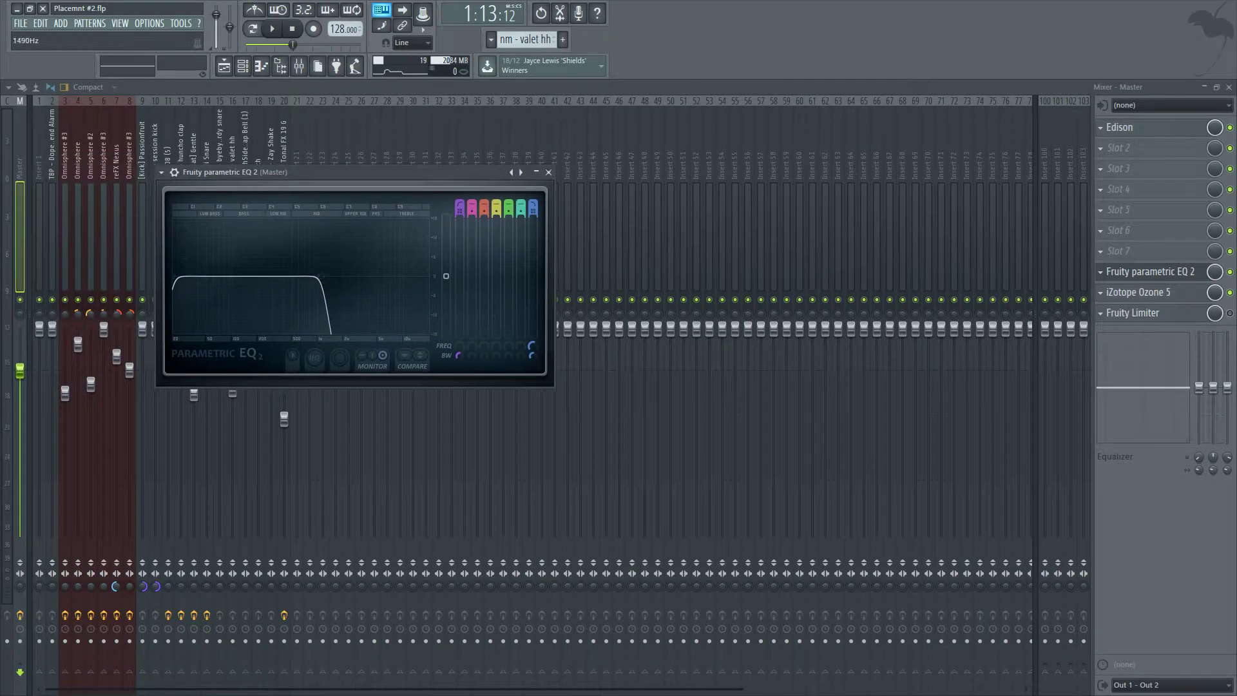
{"action": "left_click_drag", "start_coordinate": [319, 276], "coordinate": [429, 276]}
{"action": "key", "text": "space"}
{"action": "key", "text": "space"}
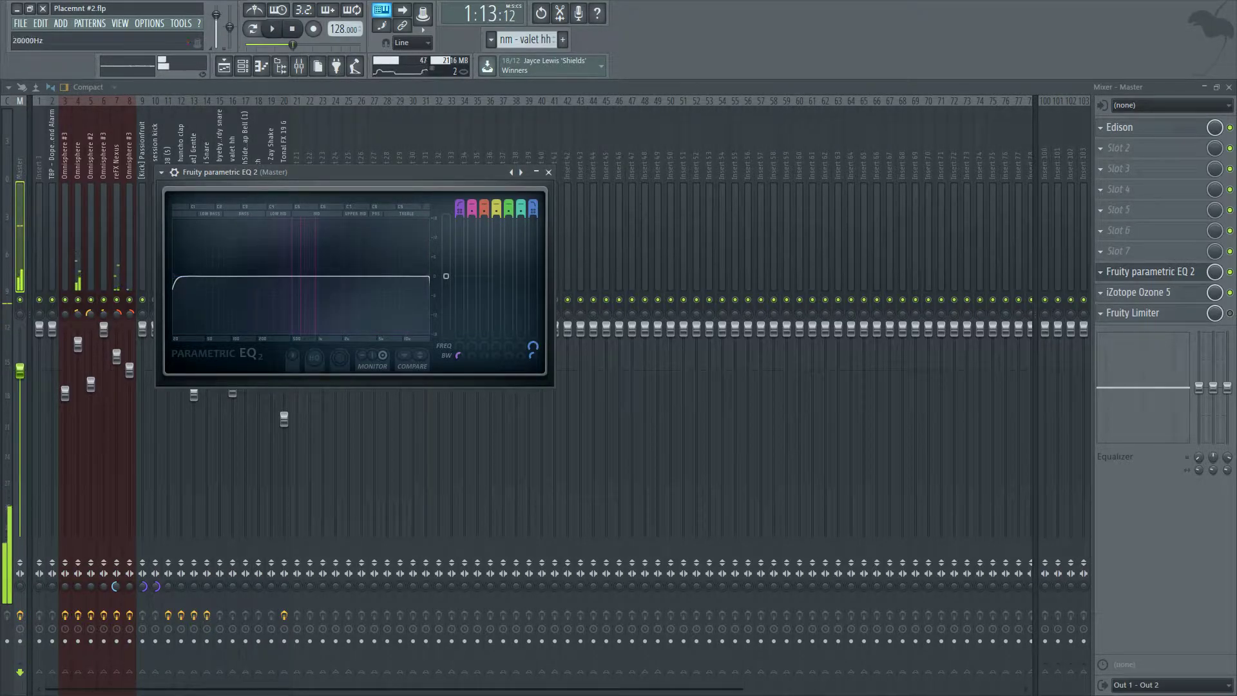
{"action": "key", "text": "space"}
{"action": "mouse_move", "coordinate": [174, 278]}
{"action": "left_mouse_down"}
{"action": "mouse_move", "coordinate": [332, 276]}
{"action": "mouse_move", "coordinate": [174, 276]}
{"action": "left_mouse_up"}
{"action": "key", "text": "space"}
{"action": "key", "text": "F9"}
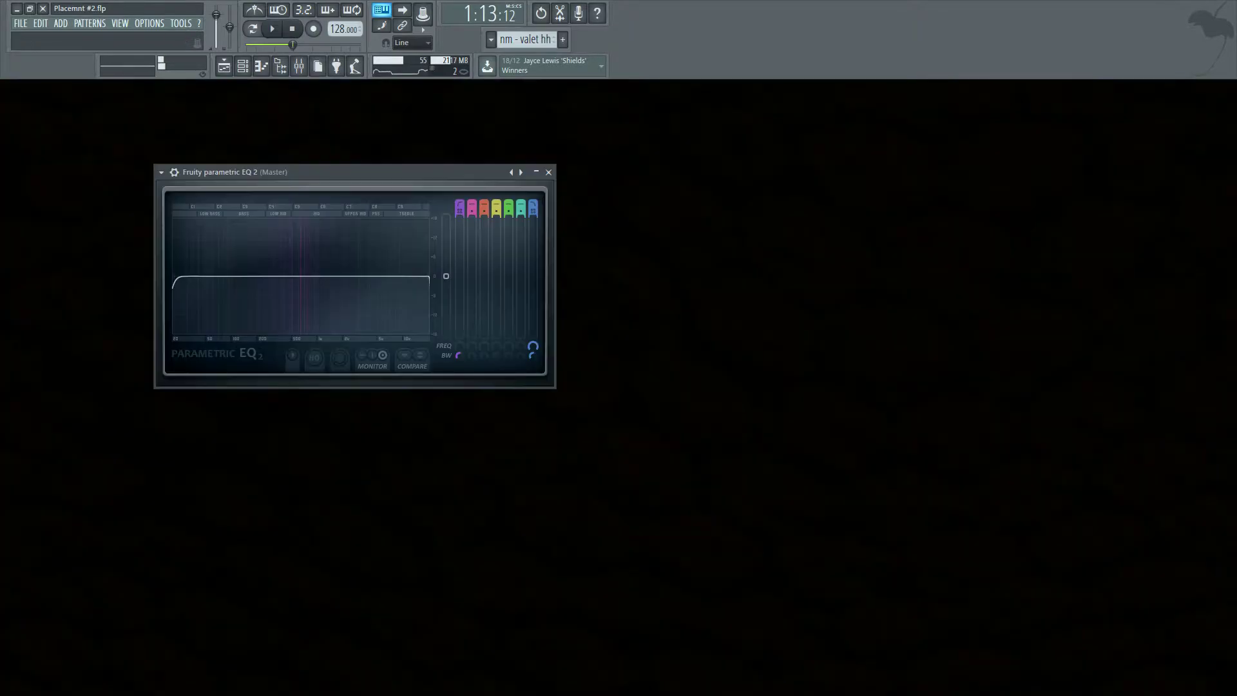
Return to the playlist and add a point at the chorus start, bar 41, on the band 7 frequency automation clip.
{"action": "key", "text": "F9"}
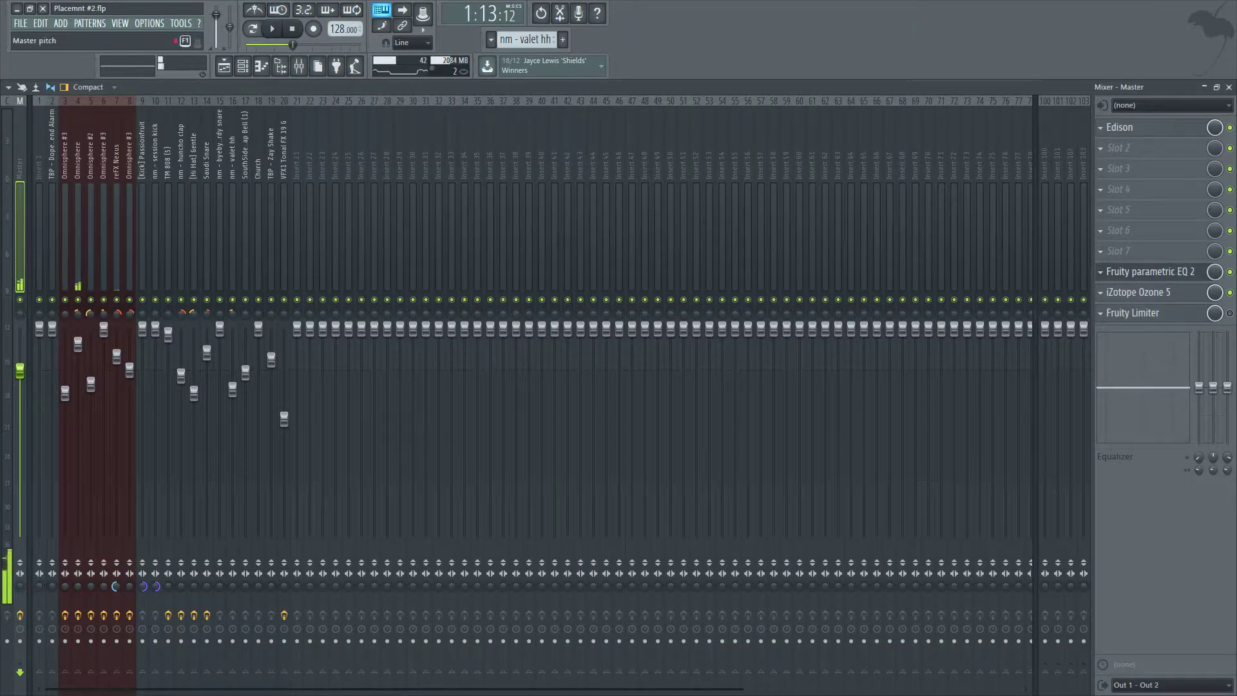
{"action": "left_click", "coordinate": [224, 66]}
{"action": "scroll", "coordinate": [484, 593], "scroll_direction": "up", "scroll_amount": 3}
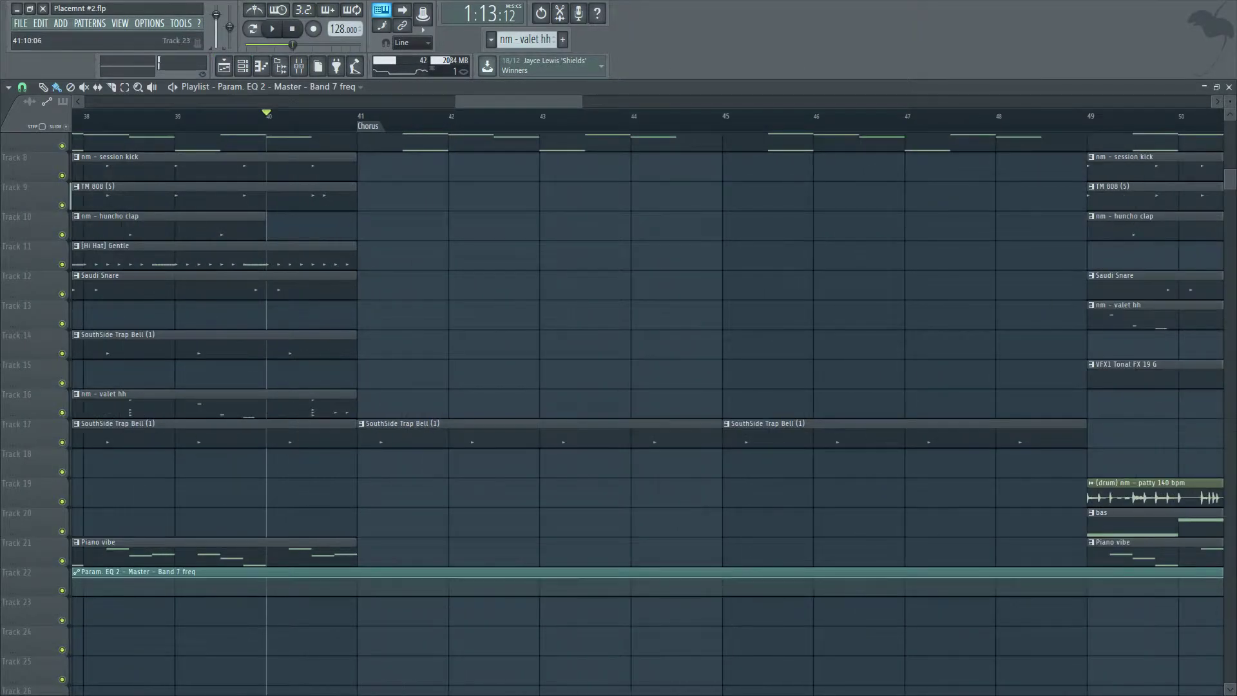
{"action": "left_click_drag", "start_coordinate": [357, 577], "coordinate": [357, 581]}
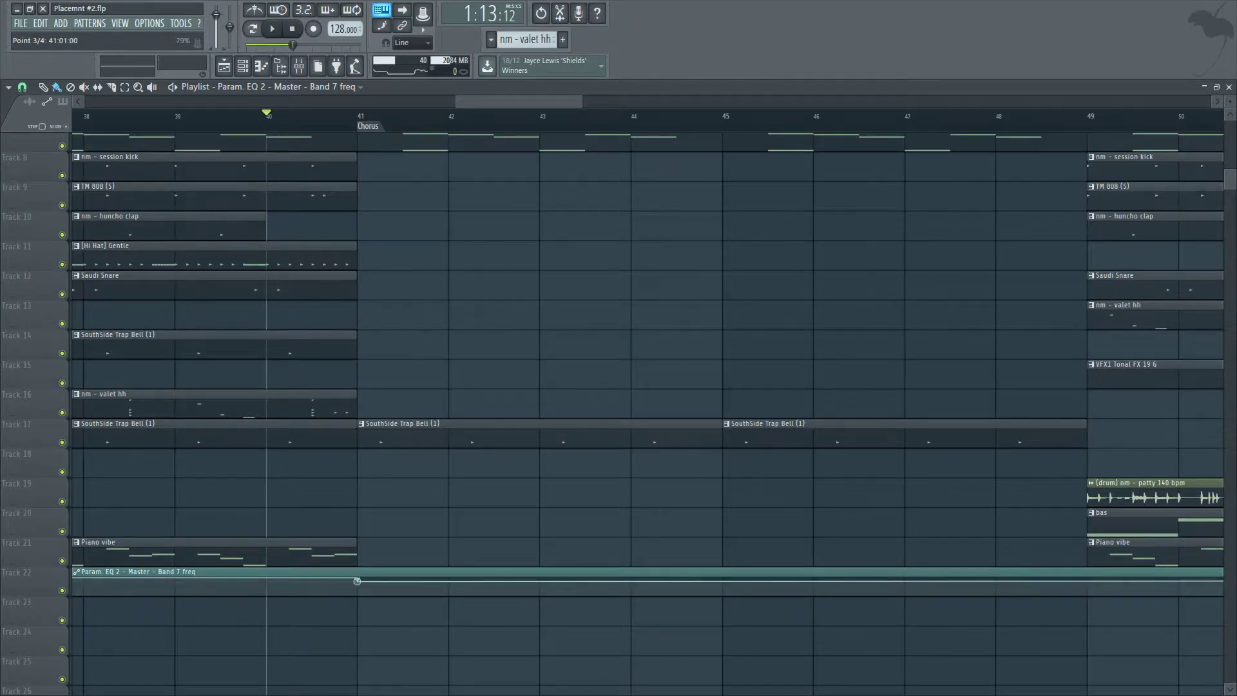
{"action": "scroll", "coordinate": [357, 580], "scroll_direction": "down", "scroll_amount": 3}
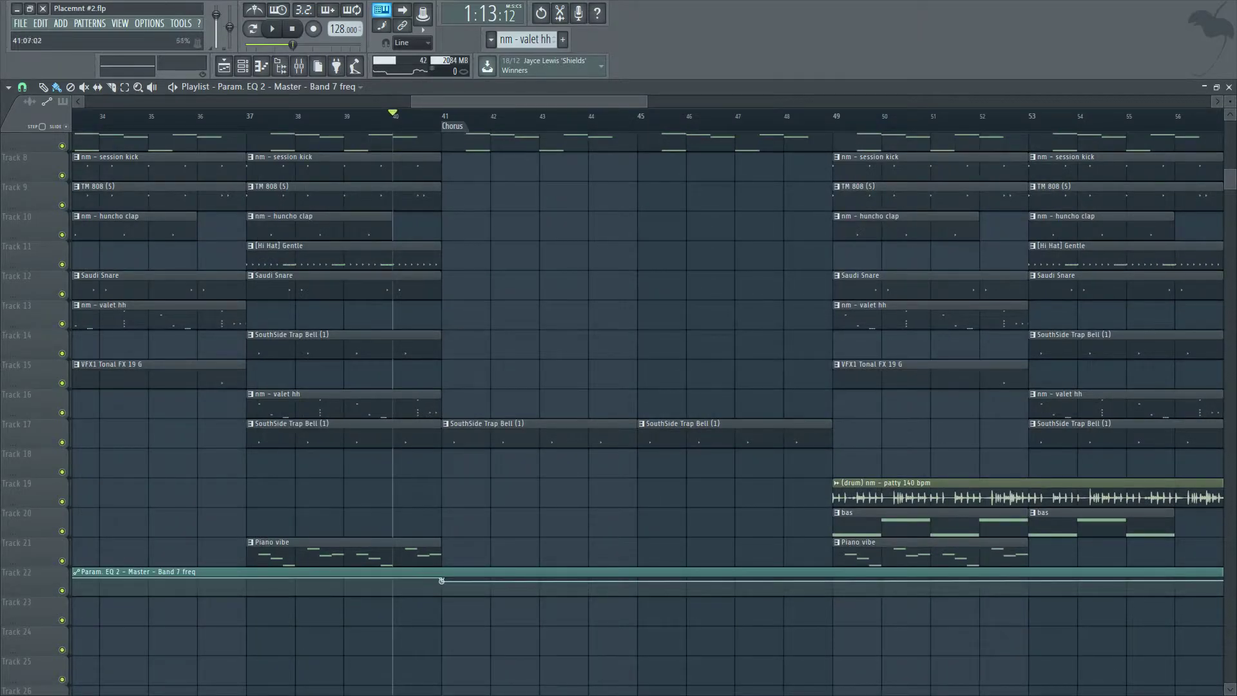
{"action": "scroll", "coordinate": [442, 580], "scroll_direction": "up", "scroll_amount": 3}
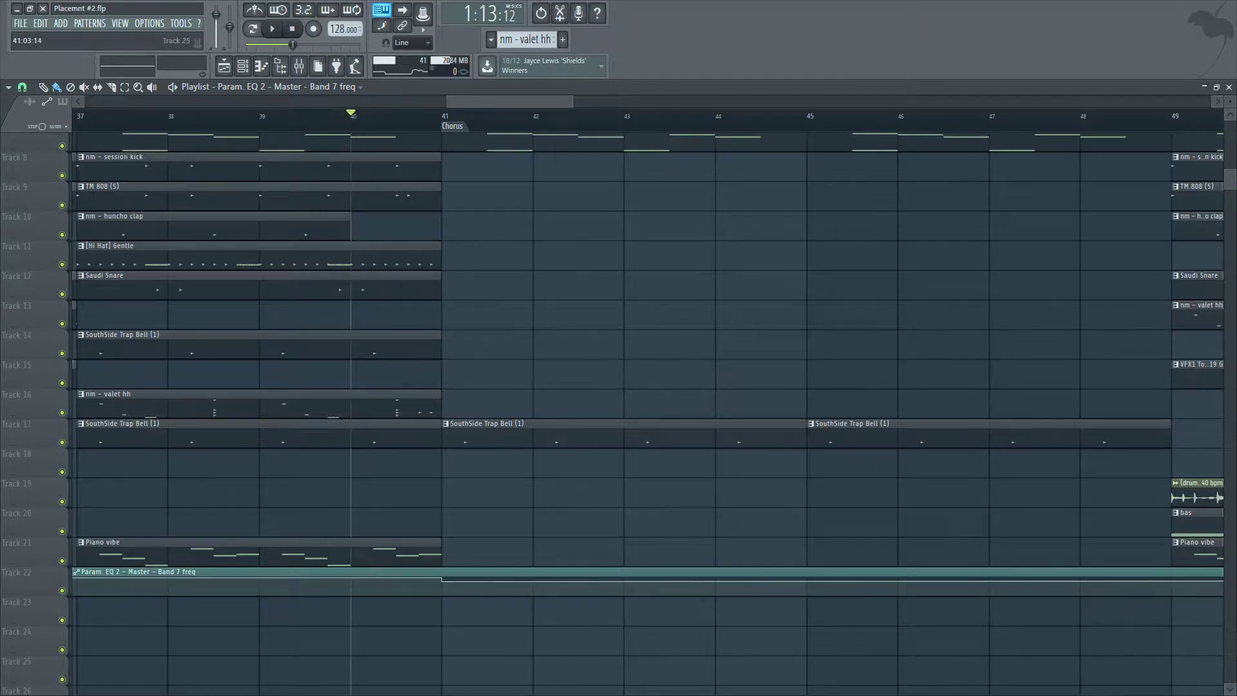
{"action": "scroll", "coordinate": [442, 580], "scroll_direction": "down", "scroll_amount": 3}
{"action": "left_click", "coordinate": [22, 86]}
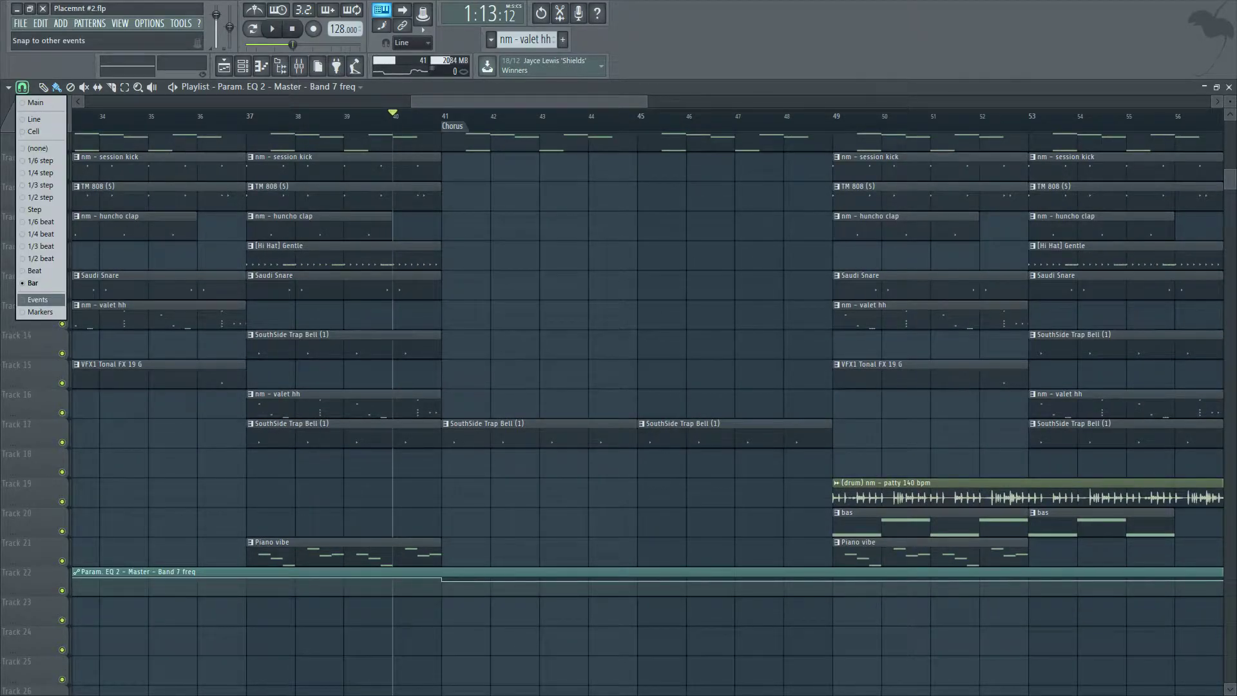
{"action": "left_click", "coordinate": [37, 300]}
{"action": "scroll", "coordinate": [503, 523], "scroll_direction": "up", "scroll_amount": 2}
{"action": "scroll", "coordinate": [503, 524], "scroll_direction": "down", "scroll_amount": 6}
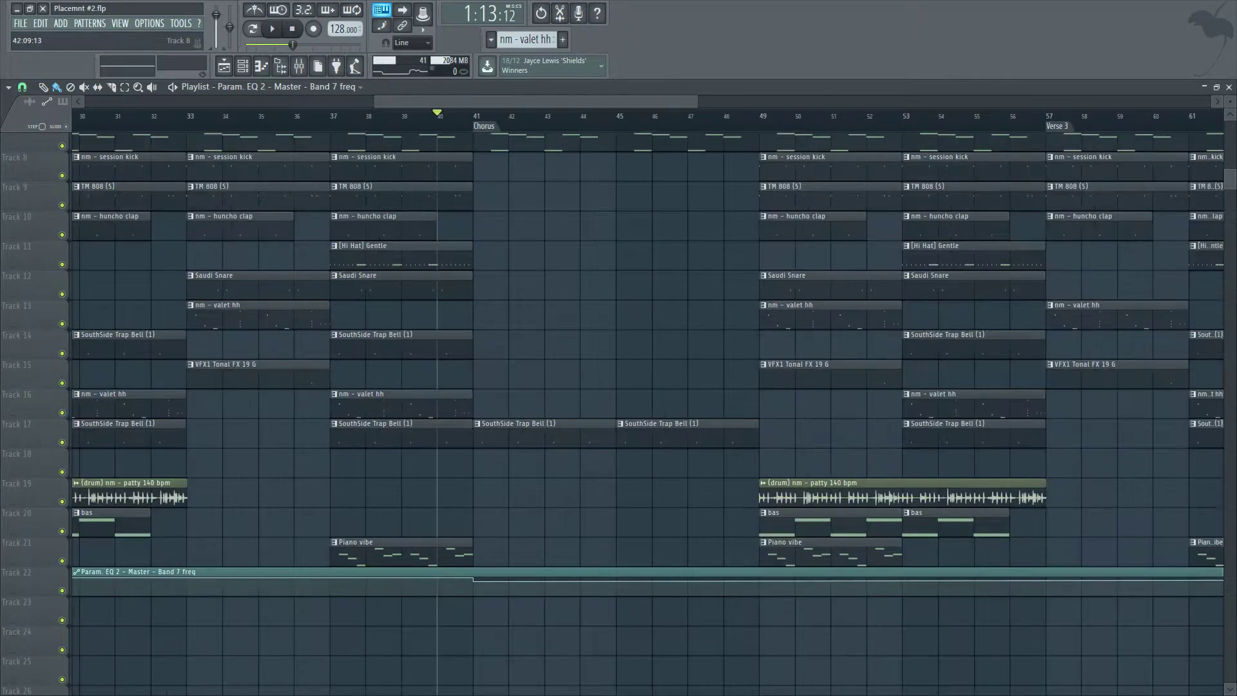
{"action": "scroll", "coordinate": [515, 523], "scroll_direction": "up", "scroll_amount": 4}
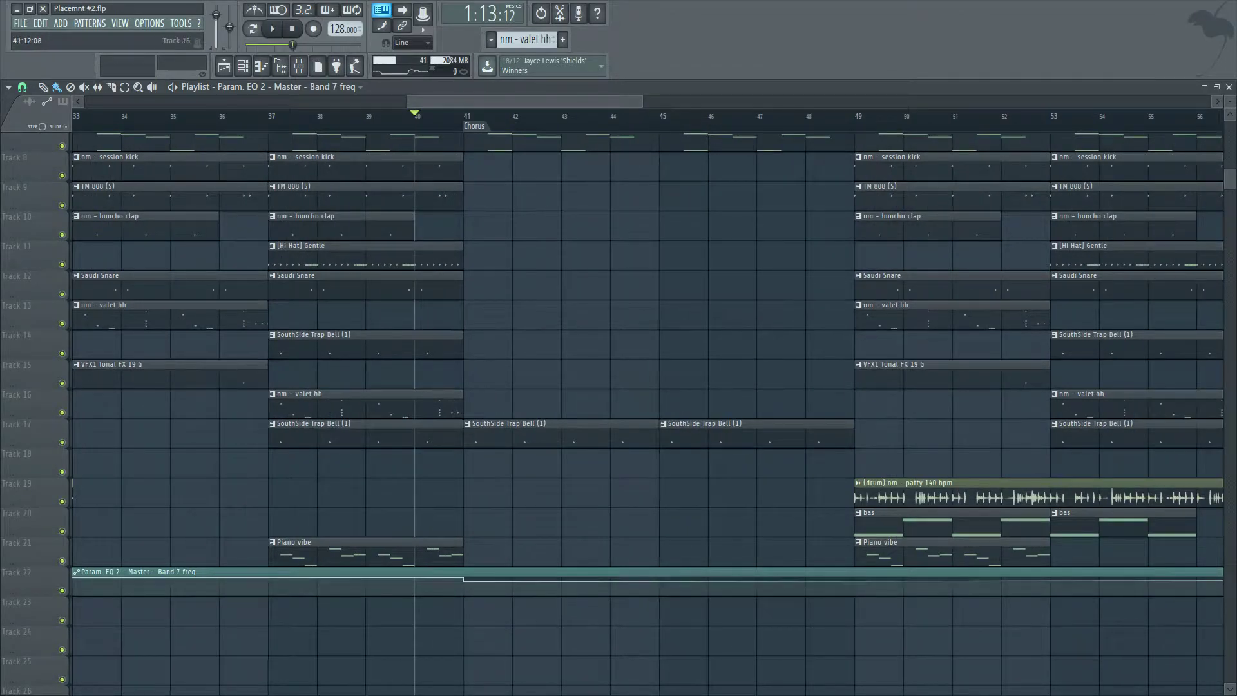
{"action": "left_click", "coordinate": [22, 87]}
{"action": "left_click", "coordinate": [40, 222]}
{"action": "scroll", "coordinate": [472, 570], "scroll_direction": "up", "scroll_amount": 3}
{"action": "right_click", "coordinate": [493, 583]}
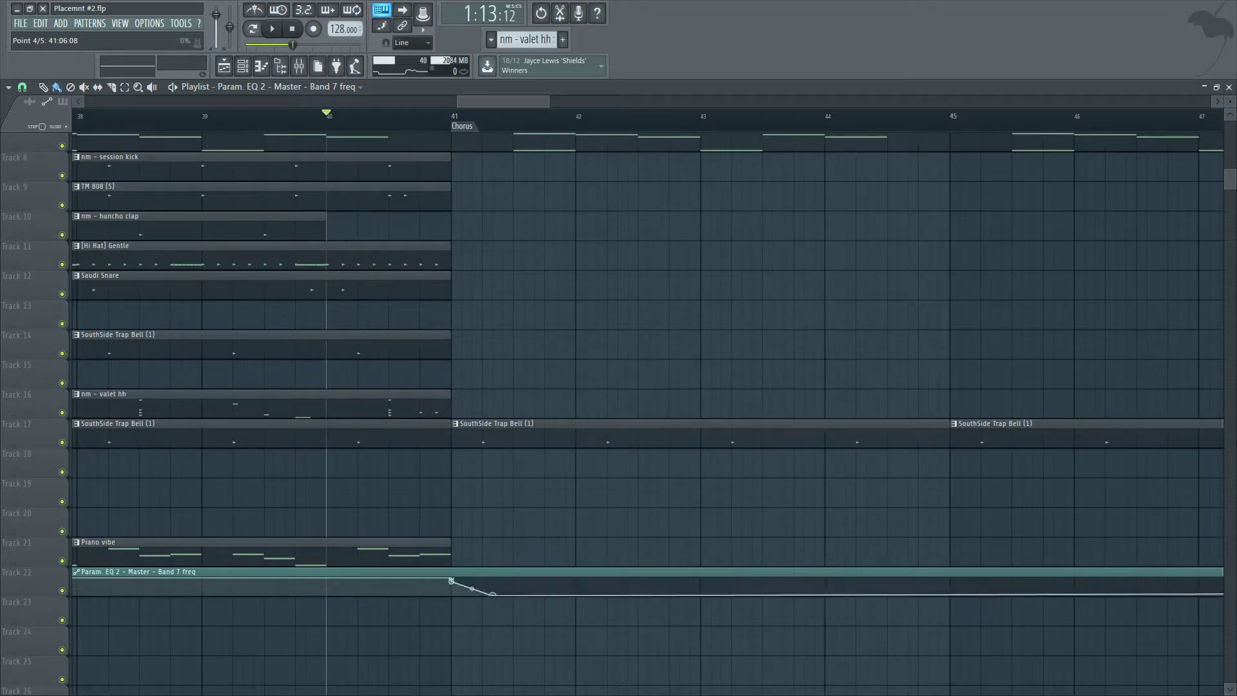
{"action": "key", "text": "ctrl+z"}
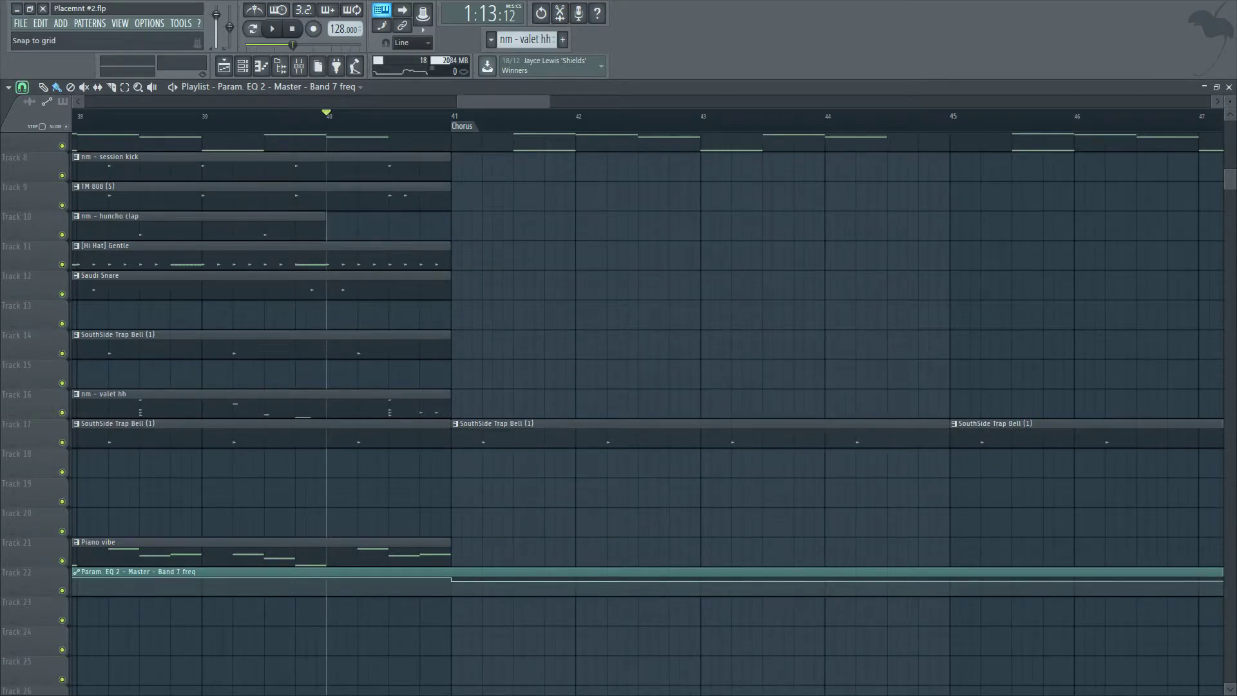
Set snapping to Bar and add an automation point at bar 42, lower than the chorus start point.
{"action": "left_click", "coordinate": [22, 87]}
{"action": "left_click", "coordinate": [41, 283]}
{"action": "scroll", "coordinate": [494, 580], "scroll_direction": "down", "scroll_amount": 2}
{"action": "left_click", "coordinate": [586, 590]}
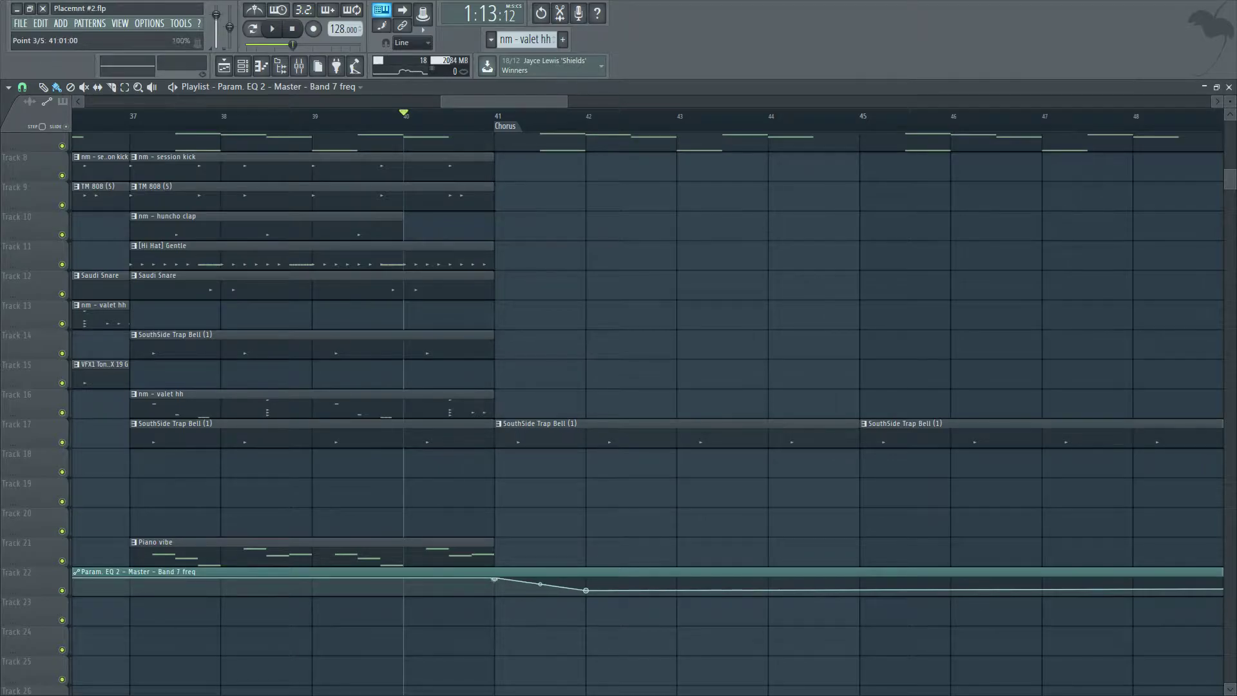
{"action": "scroll", "coordinate": [542, 377], "scroll_direction": "down", "scroll_amount": 3}
{"action": "scroll", "coordinate": [895, 611], "scroll_direction": "up", "scroll_amount": 1}
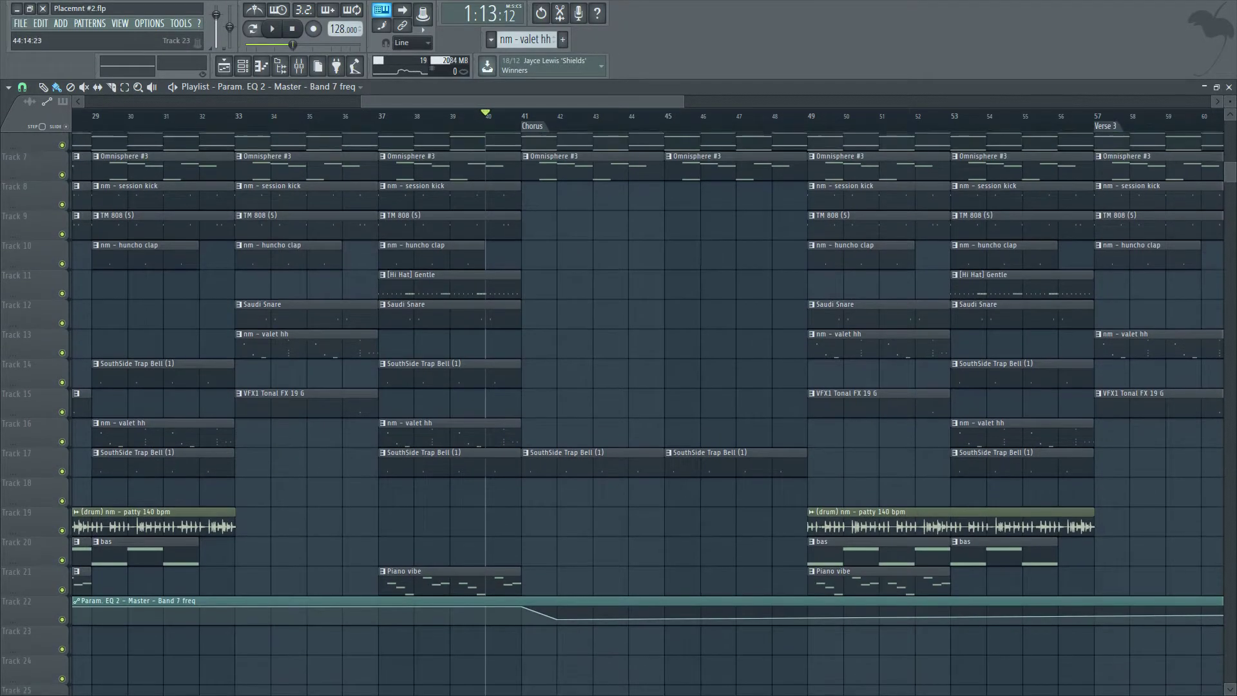
Add automation points at bar 45, raised slightly, and at bar 49 to shape the filter dip across the chorus.
{"action": "right_click", "coordinate": [665, 618]}
{"action": "left_click_drag", "start_coordinate": [665, 618], "coordinate": [665, 611]}
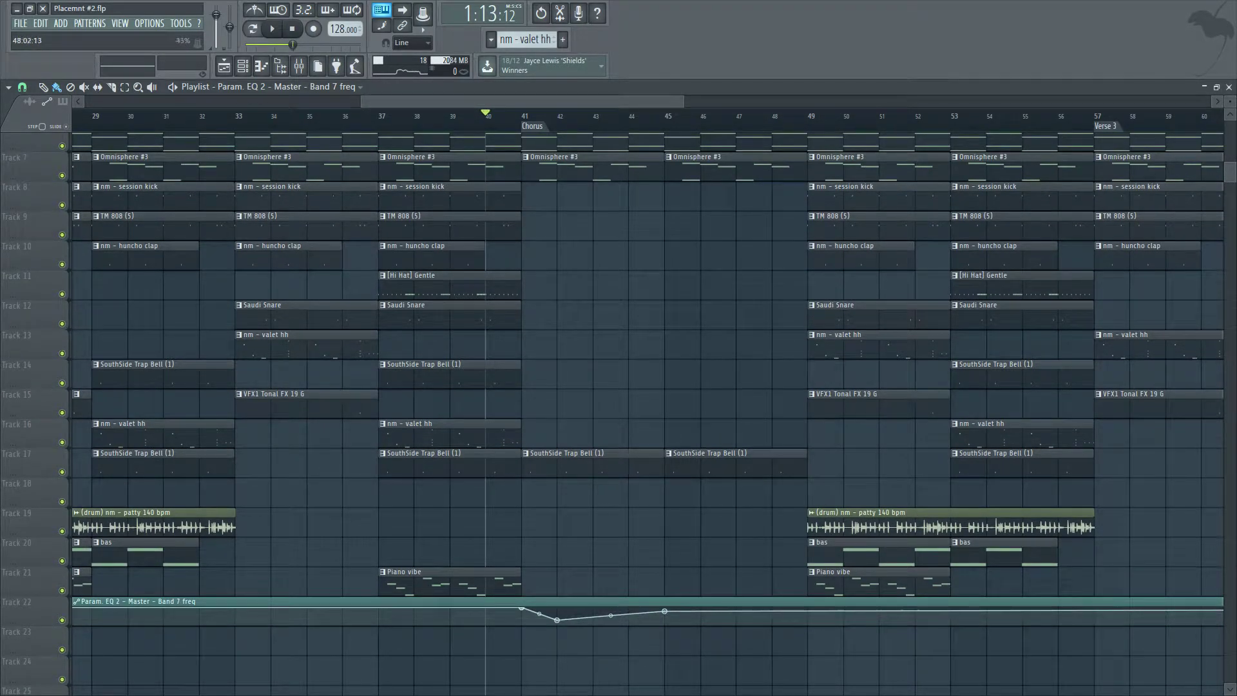
{"action": "right_click", "coordinate": [808, 620]}
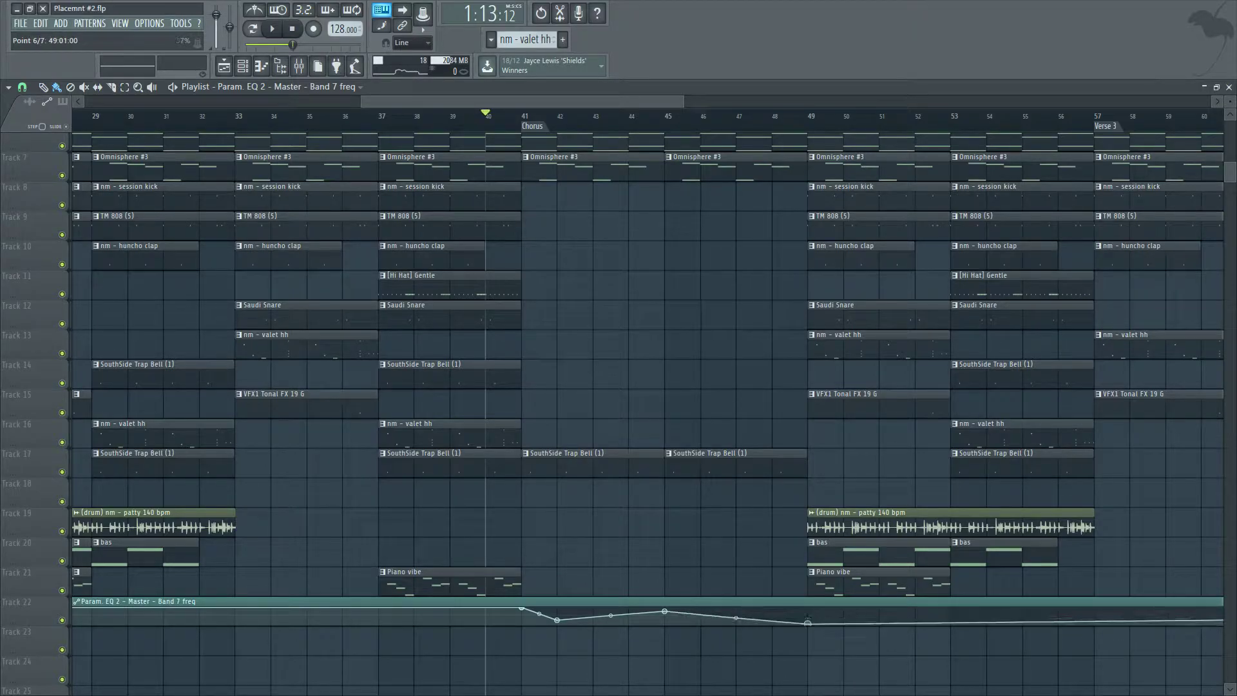
{"action": "right_click", "coordinate": [808, 607]}
{"action": "right_click", "coordinate": [807, 620]}
{"action": "left_click", "coordinate": [822, 480]}
Play the chorus section to preview the band 7 filter automation.
{"action": "key", "text": "space"}
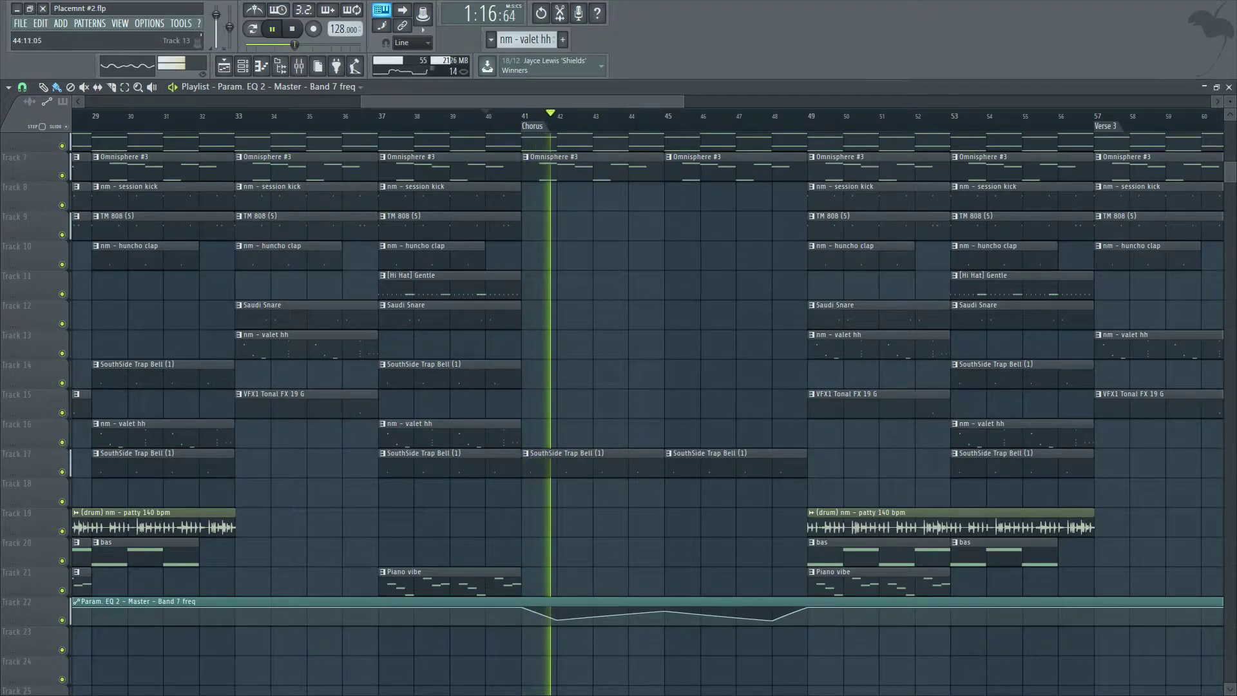
{"action": "key", "text": "space"}
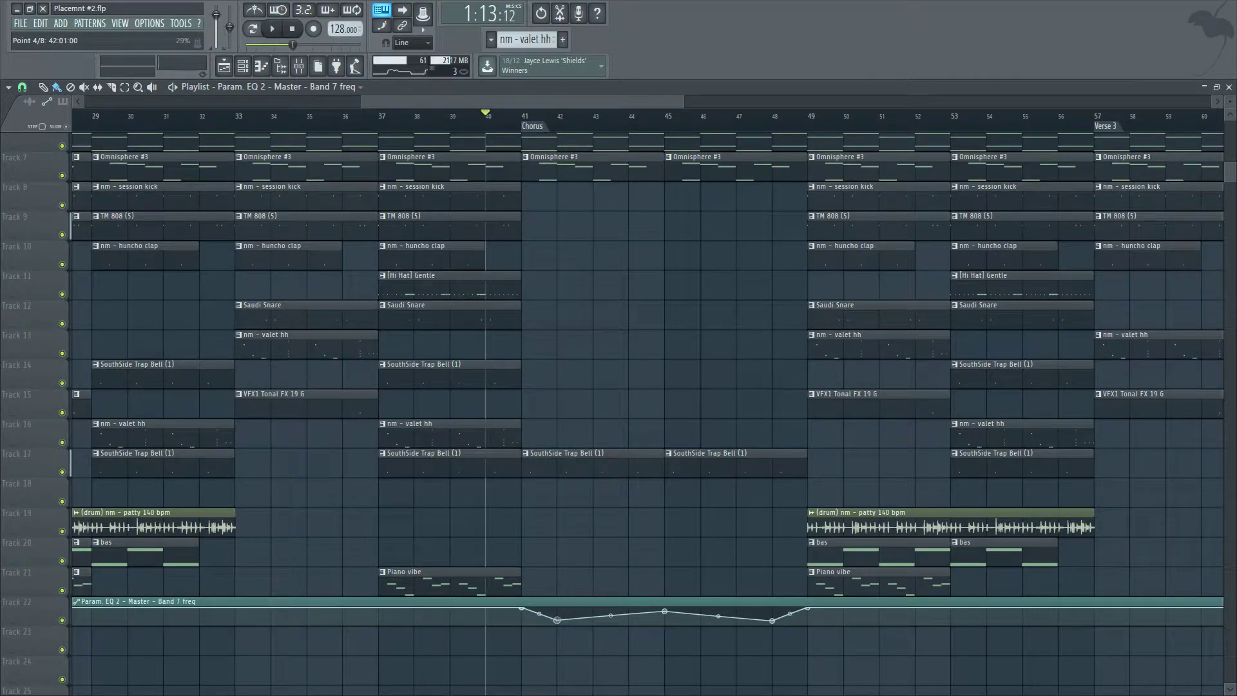
{"action": "key", "text": "space"}
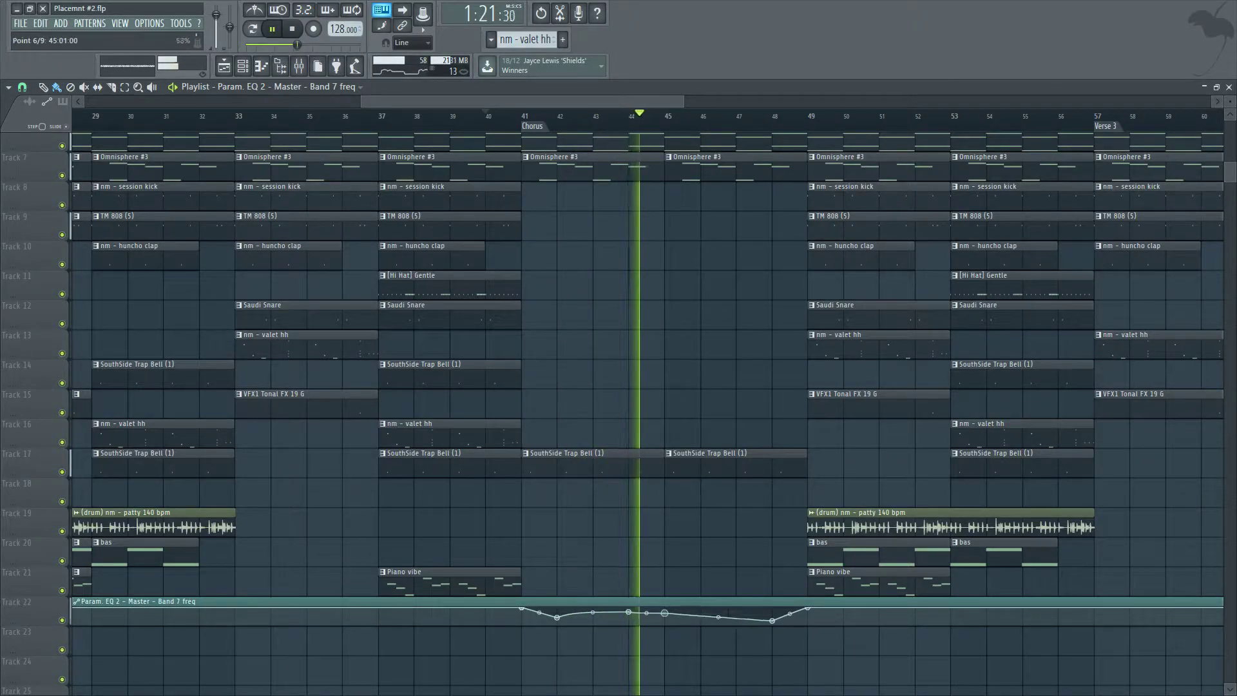
{"action": "key", "text": "space"}
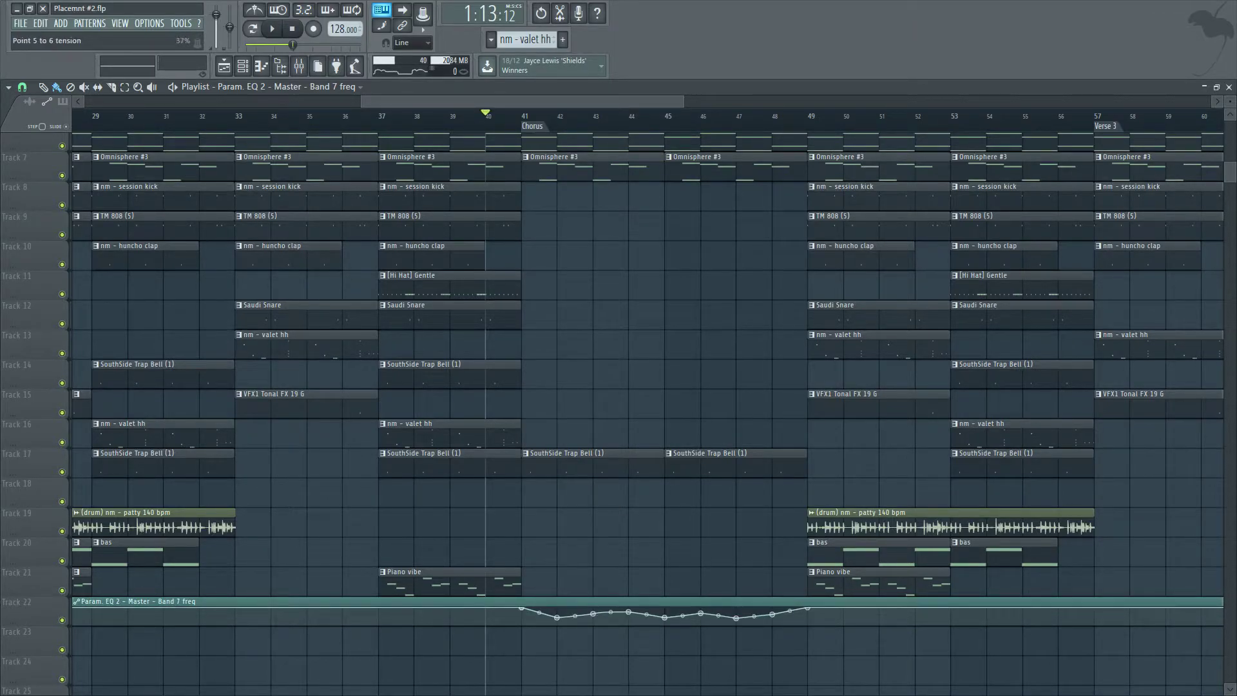
Reshape the automation curve around bar 46 while the chorus plays.
{"action": "key", "text": "space"}
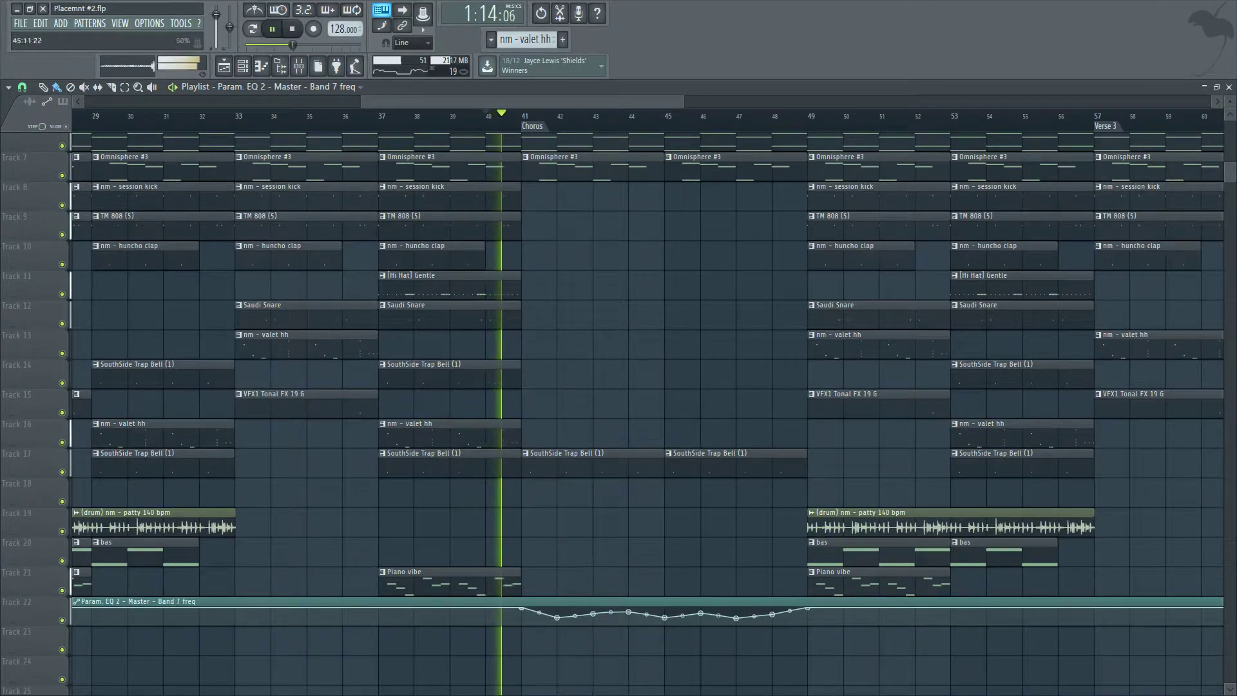
{"action": "right_click", "coordinate": [701, 613]}
{"action": "left_click", "coordinate": [724, 478]}
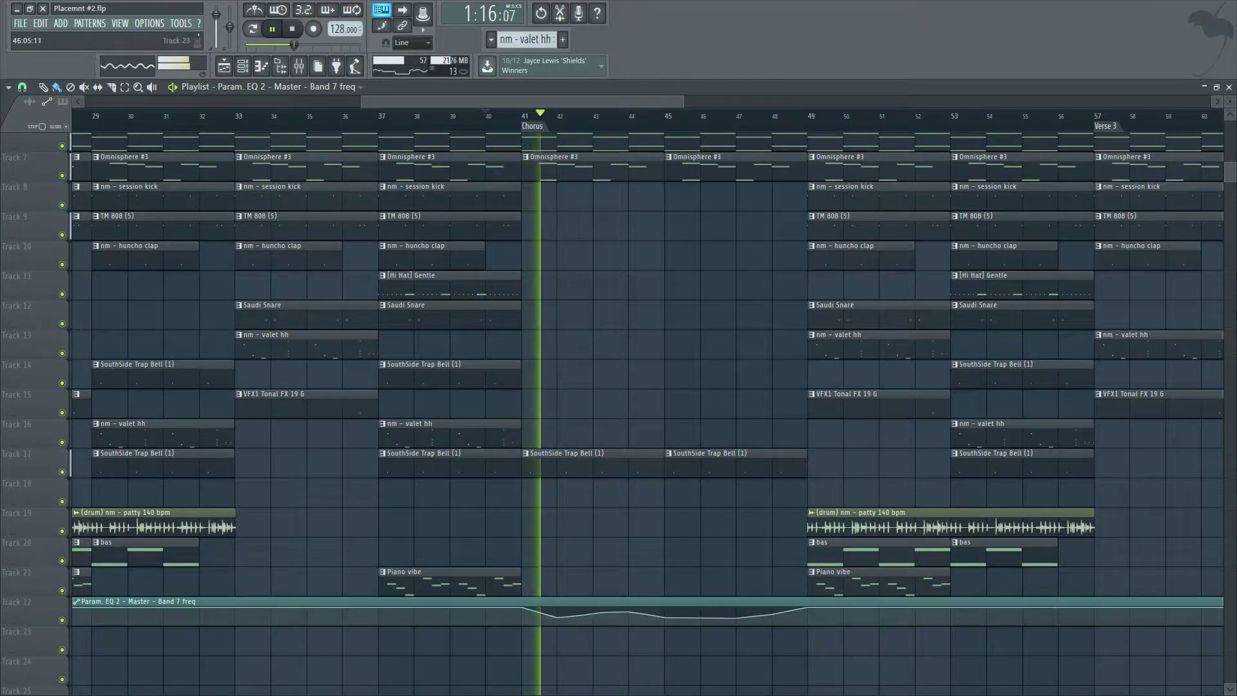
{"action": "left_click_drag", "start_coordinate": [700, 617], "coordinate": [701, 610]}
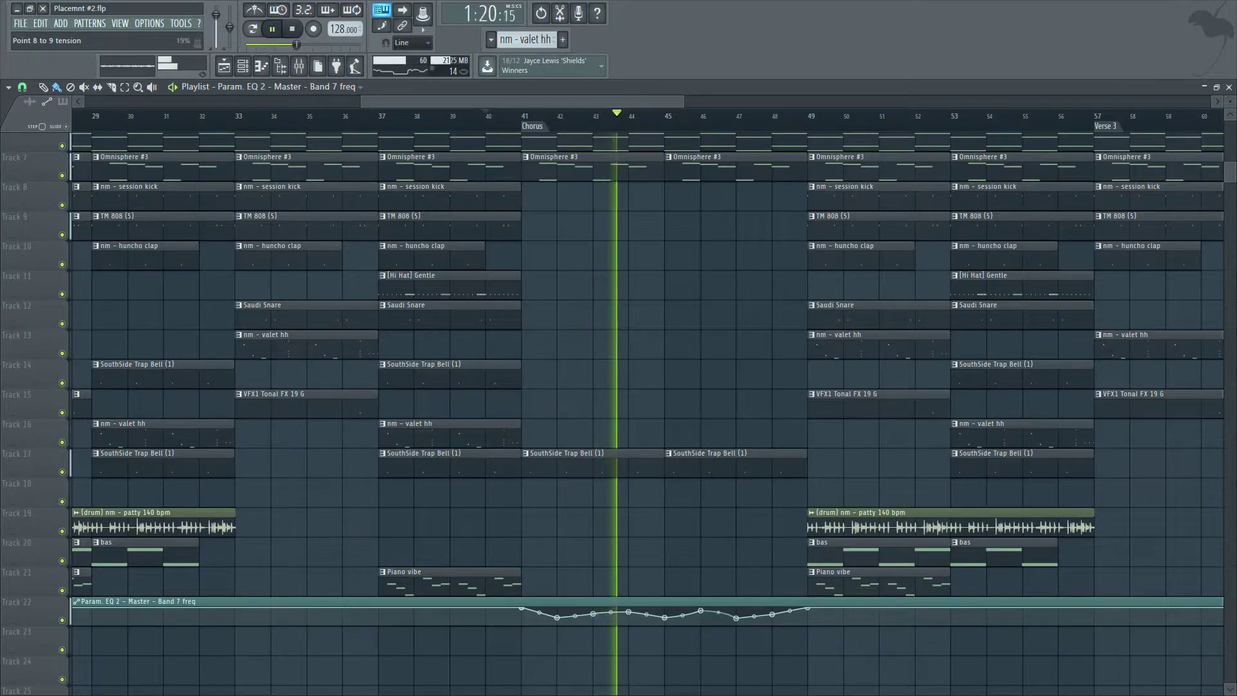
Set snapping to 1/4 beat and shape a sharp filter dip just before bar 49.
{"action": "scroll", "coordinate": [892, 387], "scroll_direction": "up", "scroll_amount": 3}
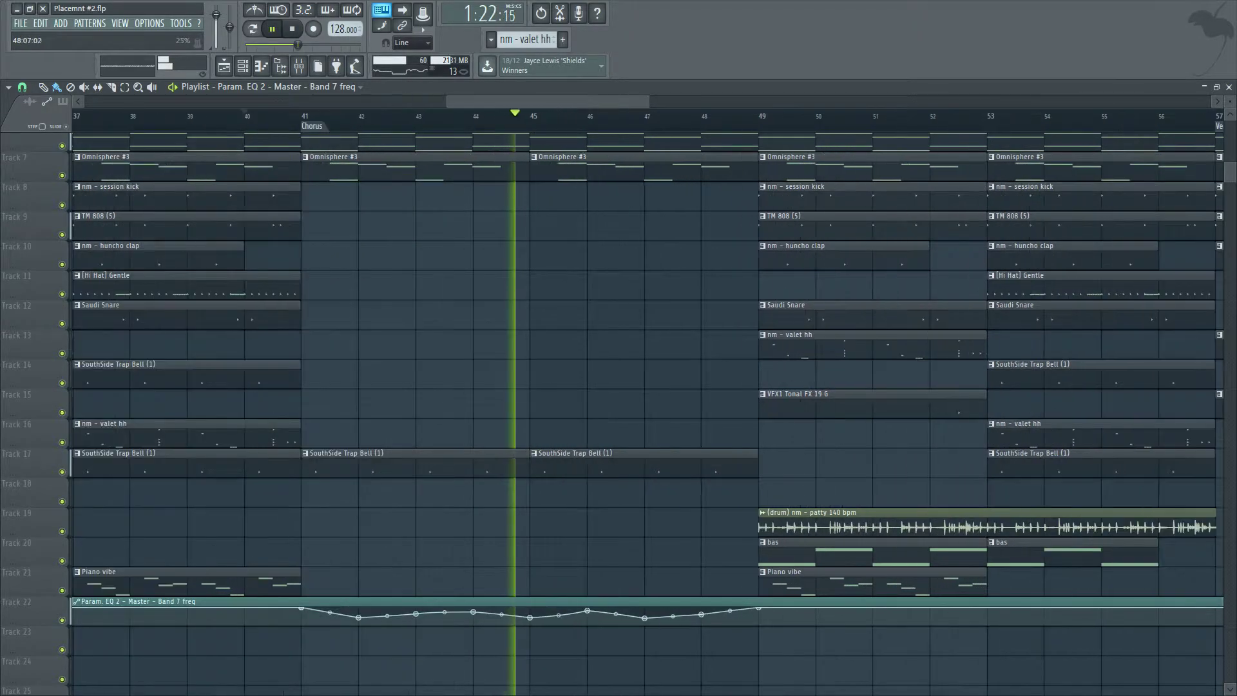
{"action": "left_click", "coordinate": [22, 87]}
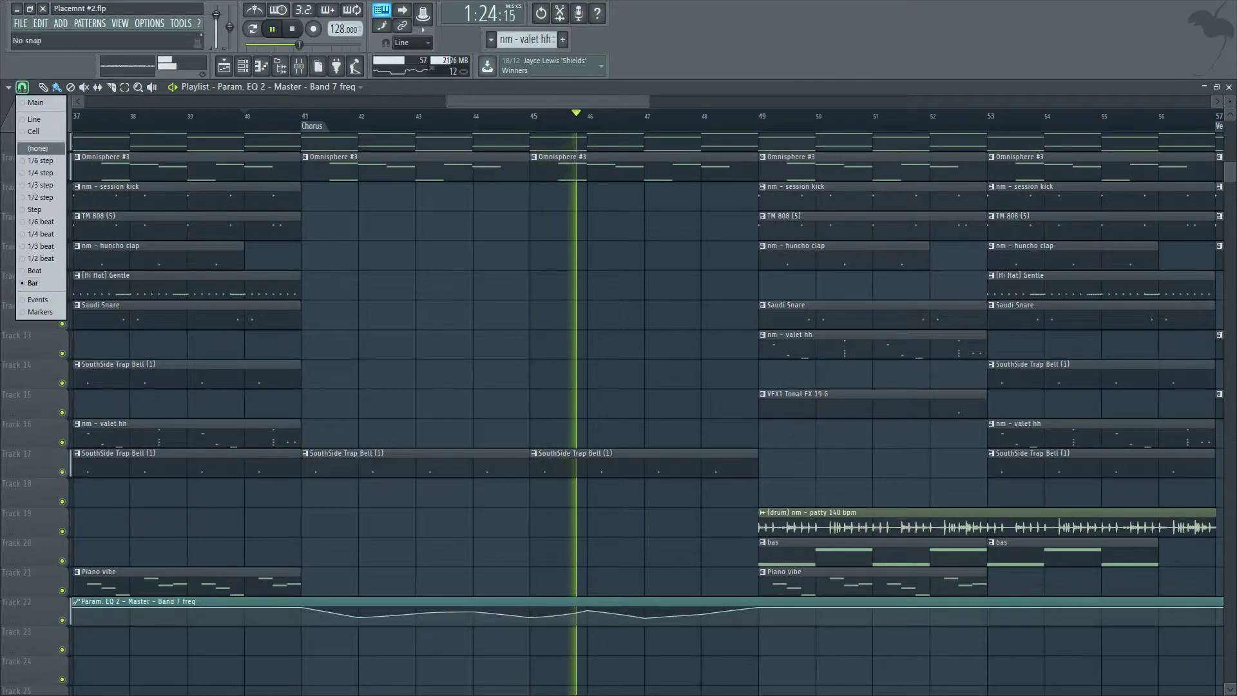
{"action": "left_click", "coordinate": [41, 234]}
{"action": "scroll", "coordinate": [619, 387], "scroll_direction": "up", "scroll_amount": 4}
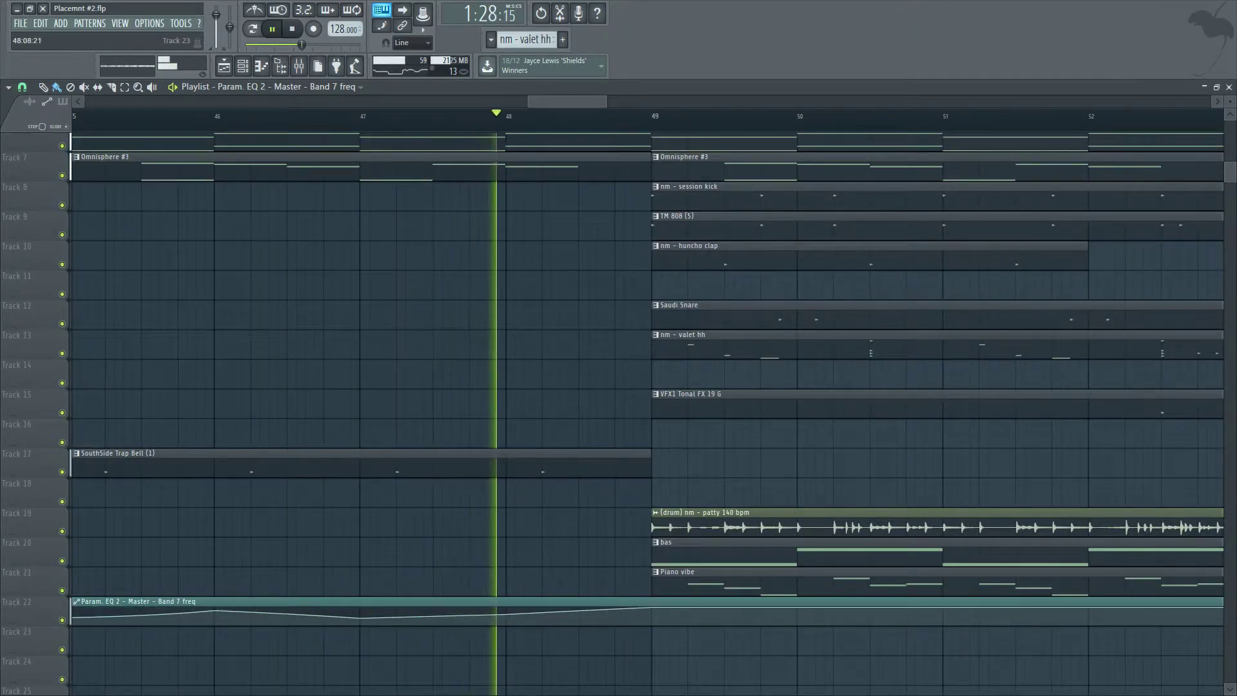
{"action": "key", "text": "space"}
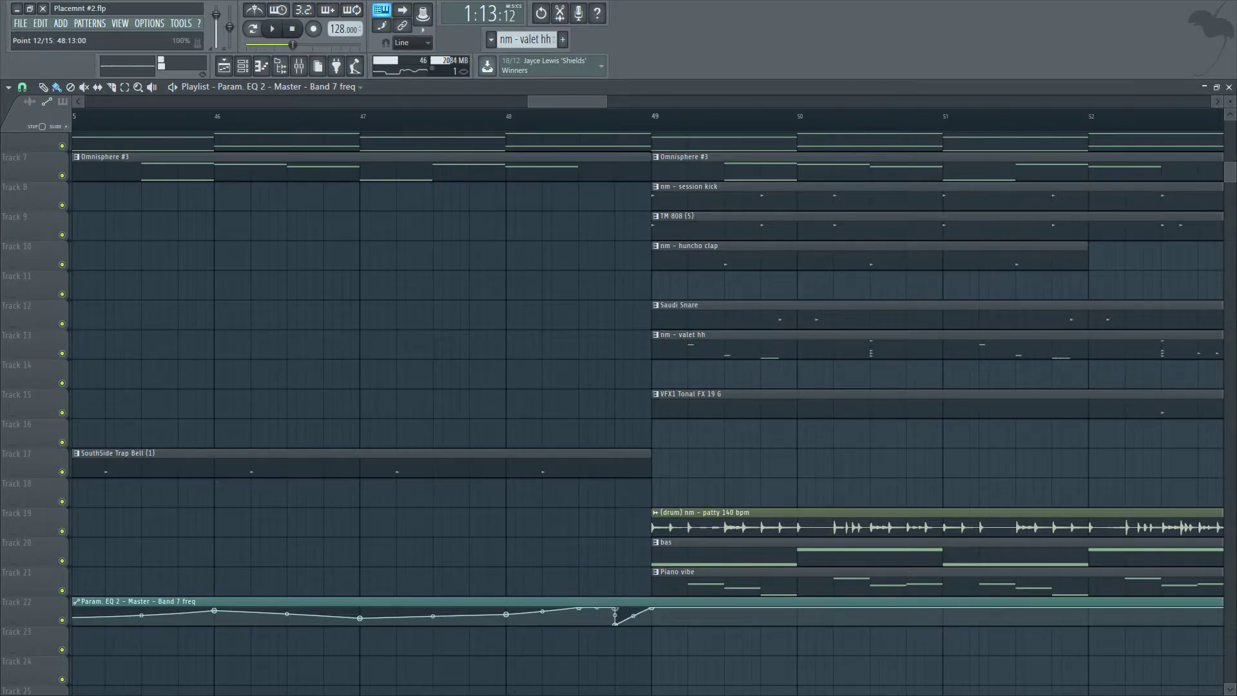
{"action": "left_click_drag", "start_coordinate": [623, 624], "coordinate": [616, 624]}
{"action": "left_click_drag", "start_coordinate": [651, 608], "coordinate": [651, 625]}
{"action": "right_click", "coordinate": [652, 607]}
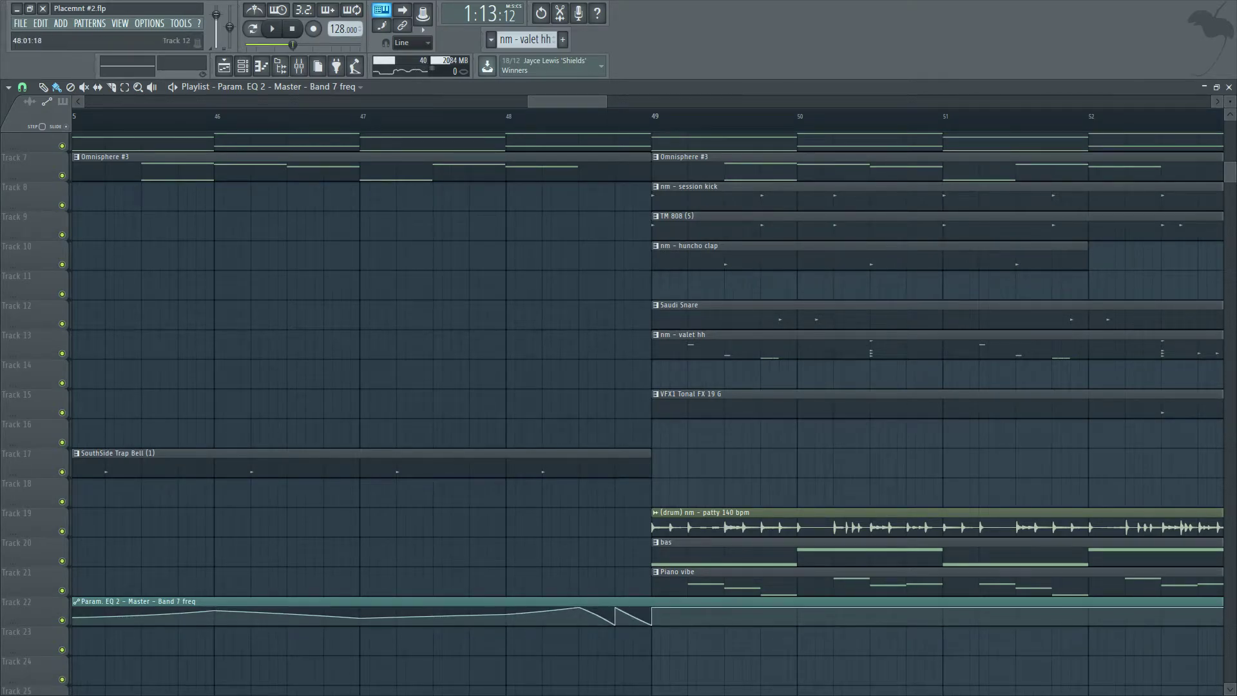
Play back the transition into bar 49 several times to check the filter dip.
{"action": "key", "text": "space"}
{"action": "scroll", "coordinate": [648, 413], "scroll_direction": "down", "scroll_amount": 2}
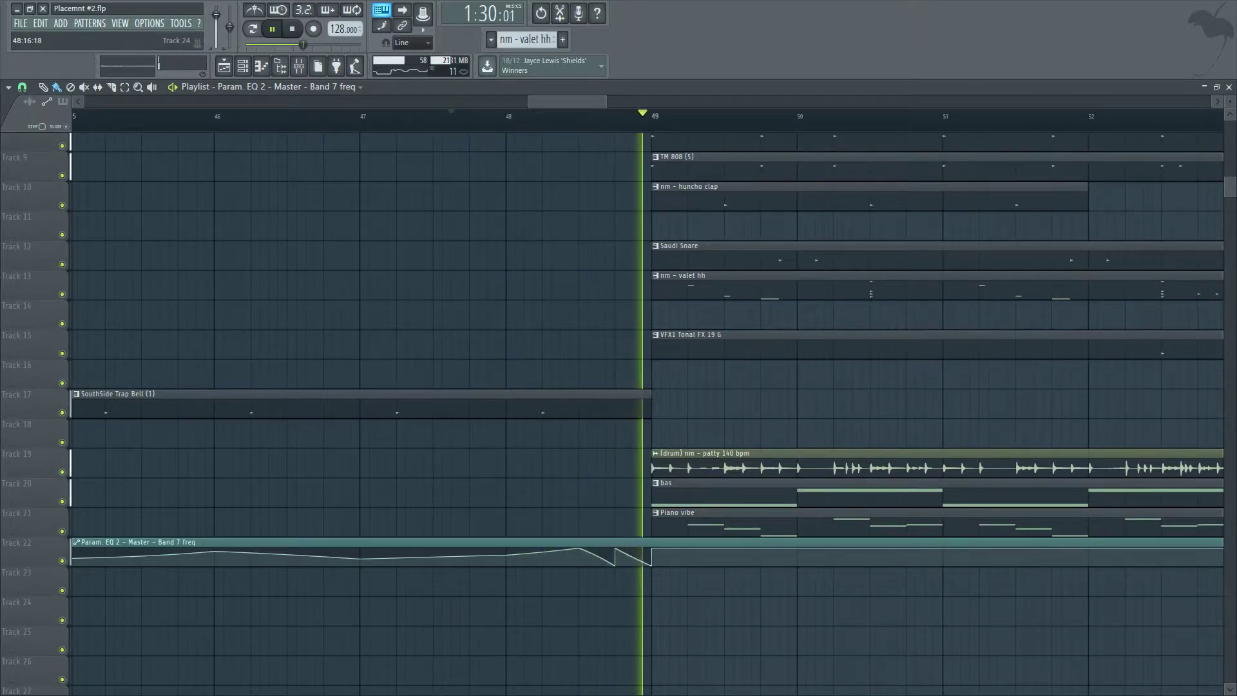
{"action": "key", "text": "space"}
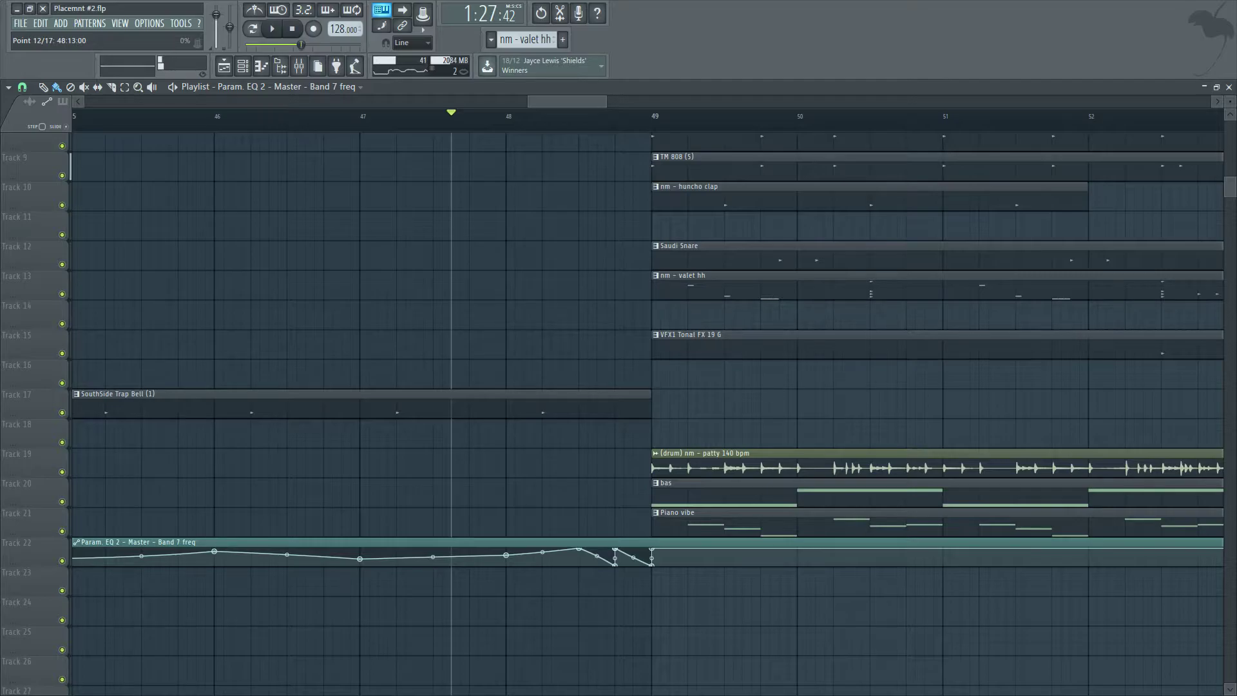
{"action": "scroll", "coordinate": [648, 412], "scroll_direction": "up", "scroll_amount": 1}
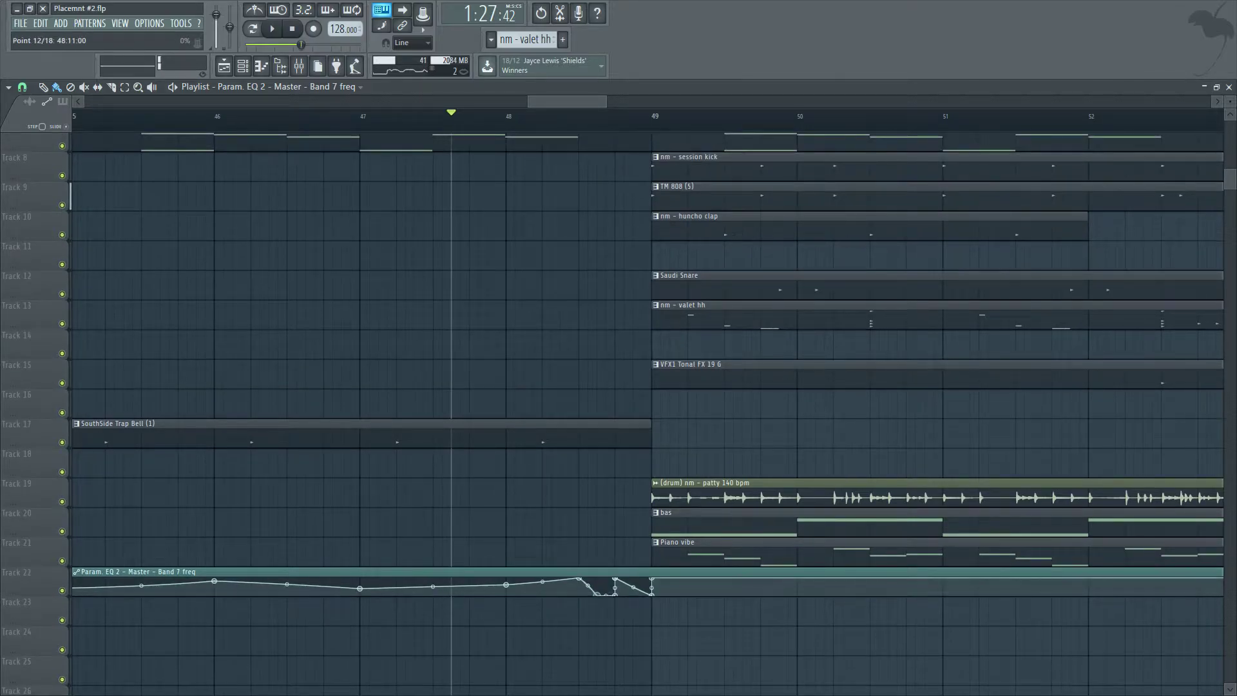
{"action": "key", "text": "space"}
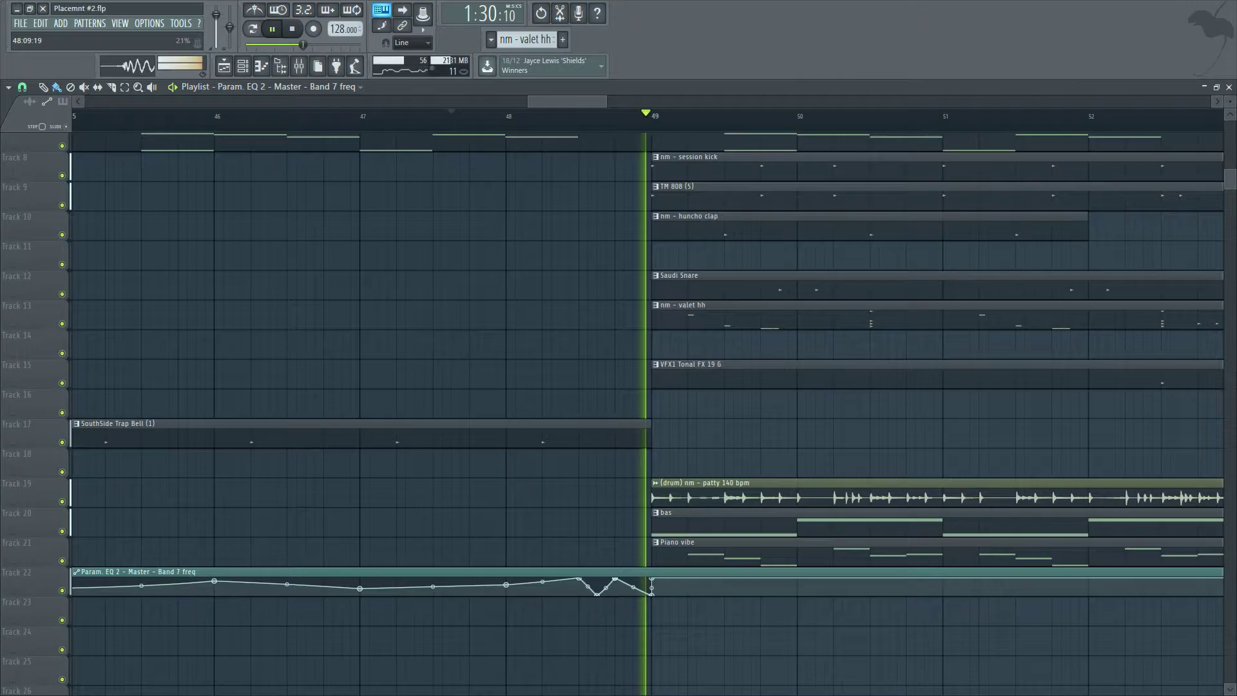
{"action": "key", "text": "space"}
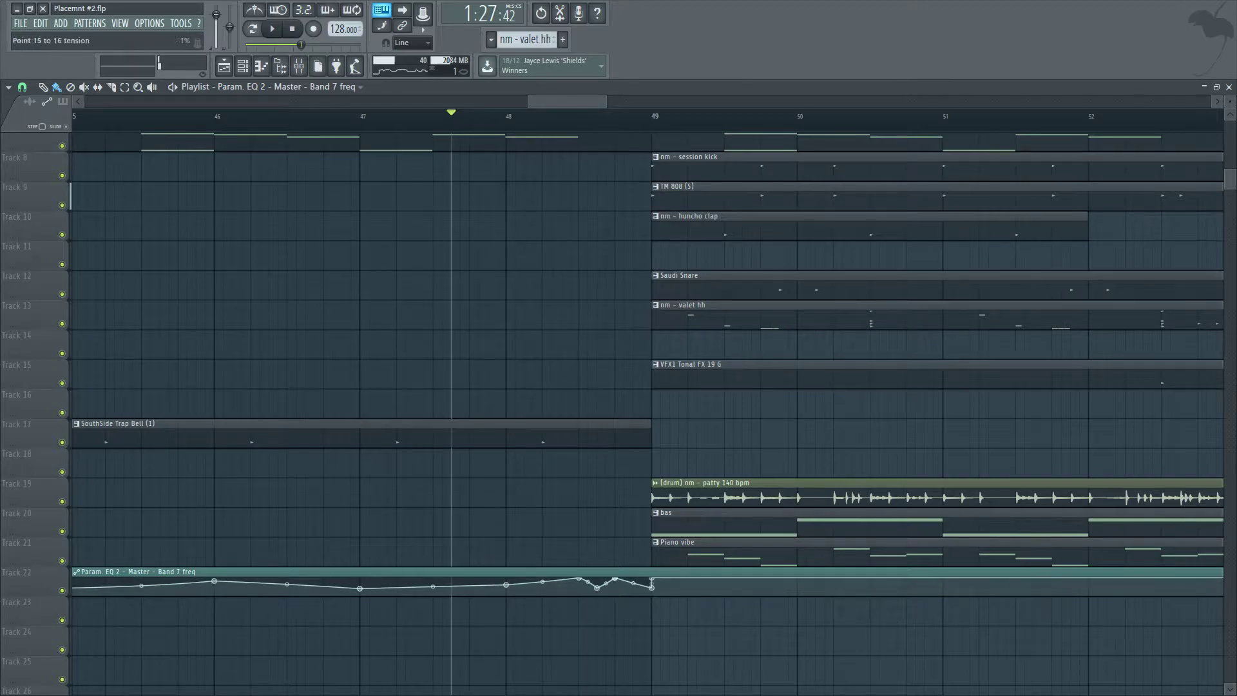
{"action": "key", "text": "space"}
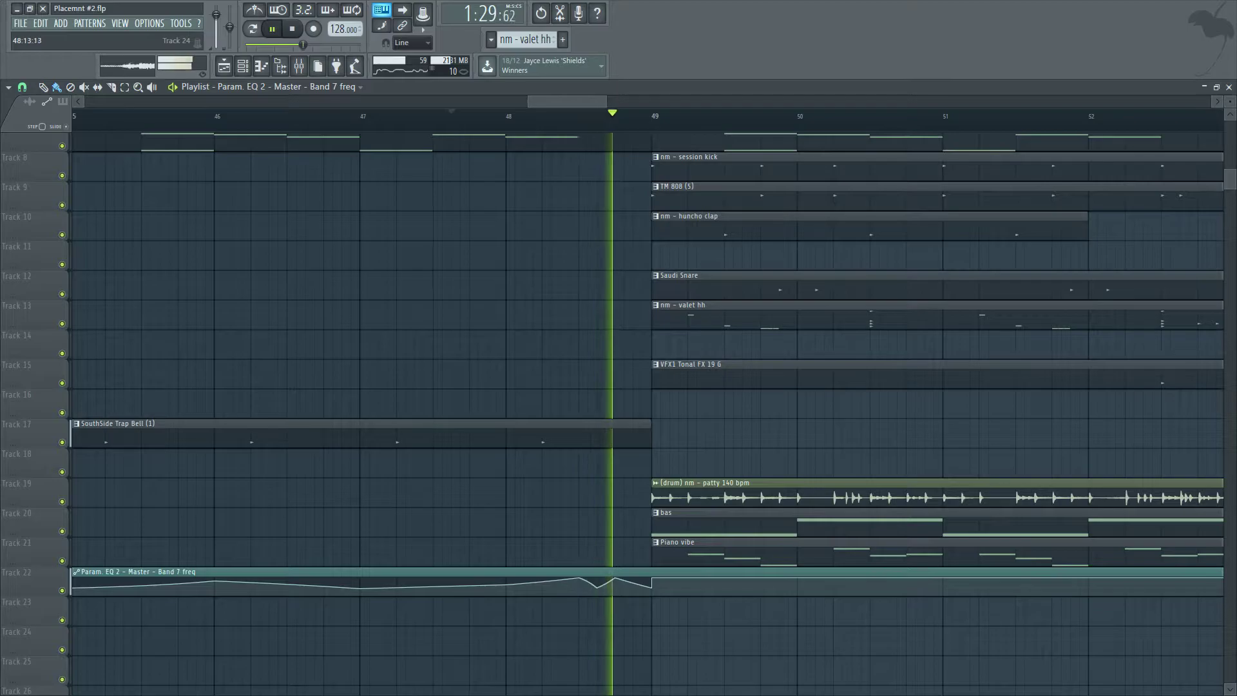
{"action": "key", "text": "space"}
Undo the last automation edit and replay the transition into bar 49.
{"action": "key", "text": "ctrl+z"}
{"action": "key", "text": "space"}
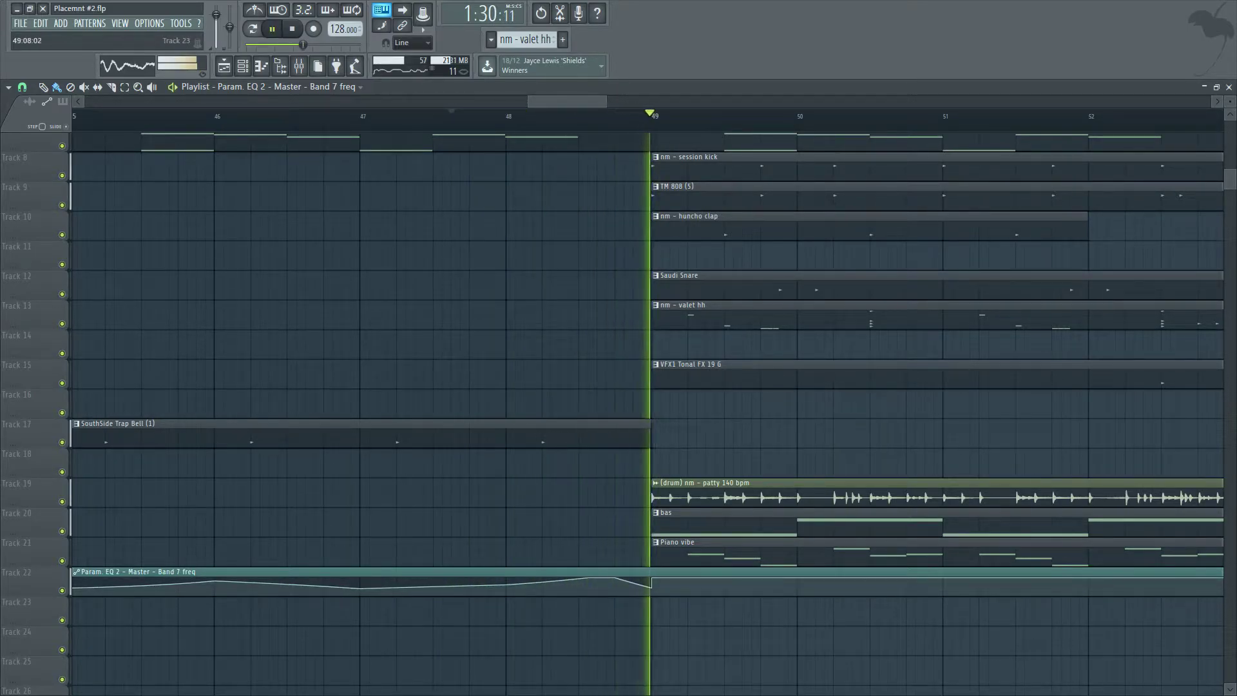
{"action": "scroll", "coordinate": [594, 602], "scroll_direction": "down", "scroll_amount": 4}
{"action": "key", "text": "space"}
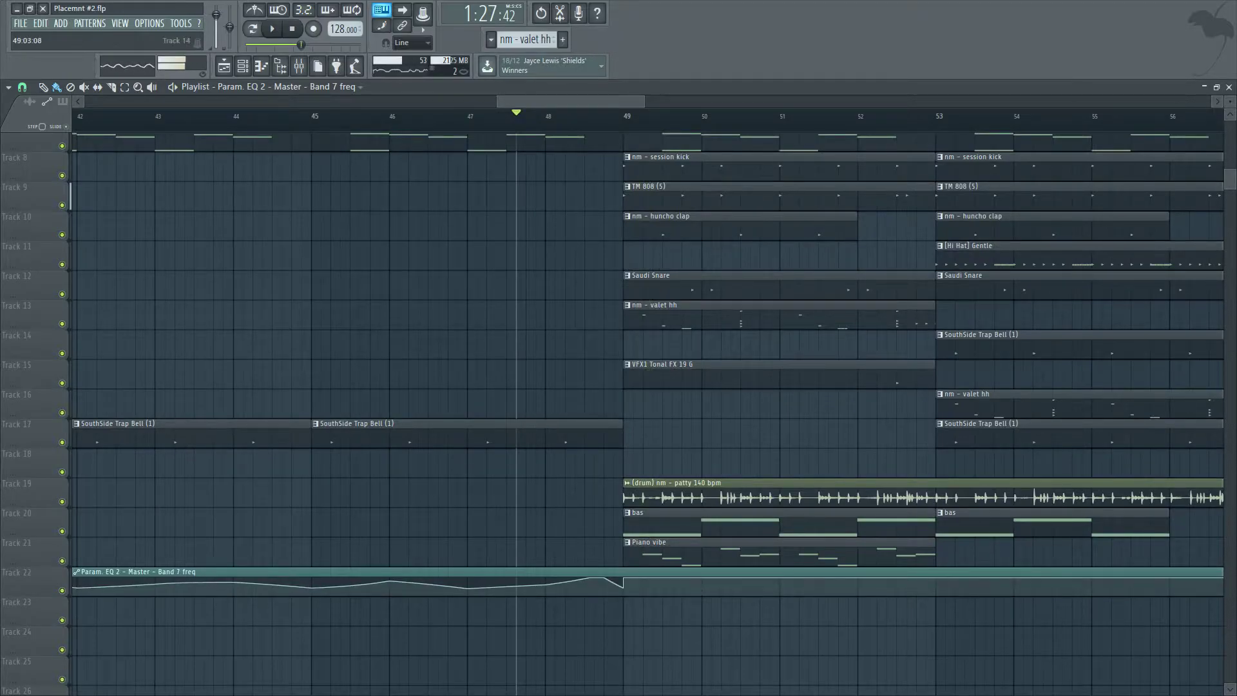
{"action": "scroll", "coordinate": [650, 548], "scroll_direction": "down", "scroll_amount": 3}
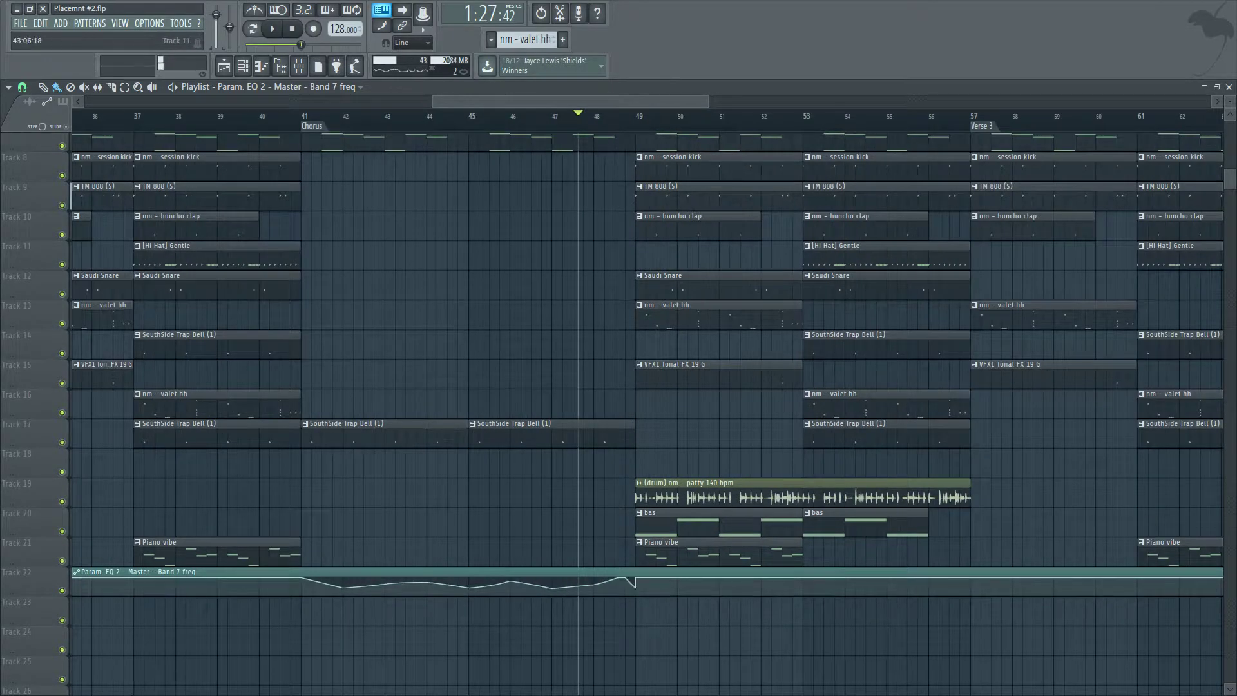
Play back the chorus from bar 41 through the transition into bar 49.
{"action": "left_click", "coordinate": [300, 116]}
{"action": "right_click", "coordinate": [547, 344], "text": "ctrl"}
{"action": "key", "text": "space"}
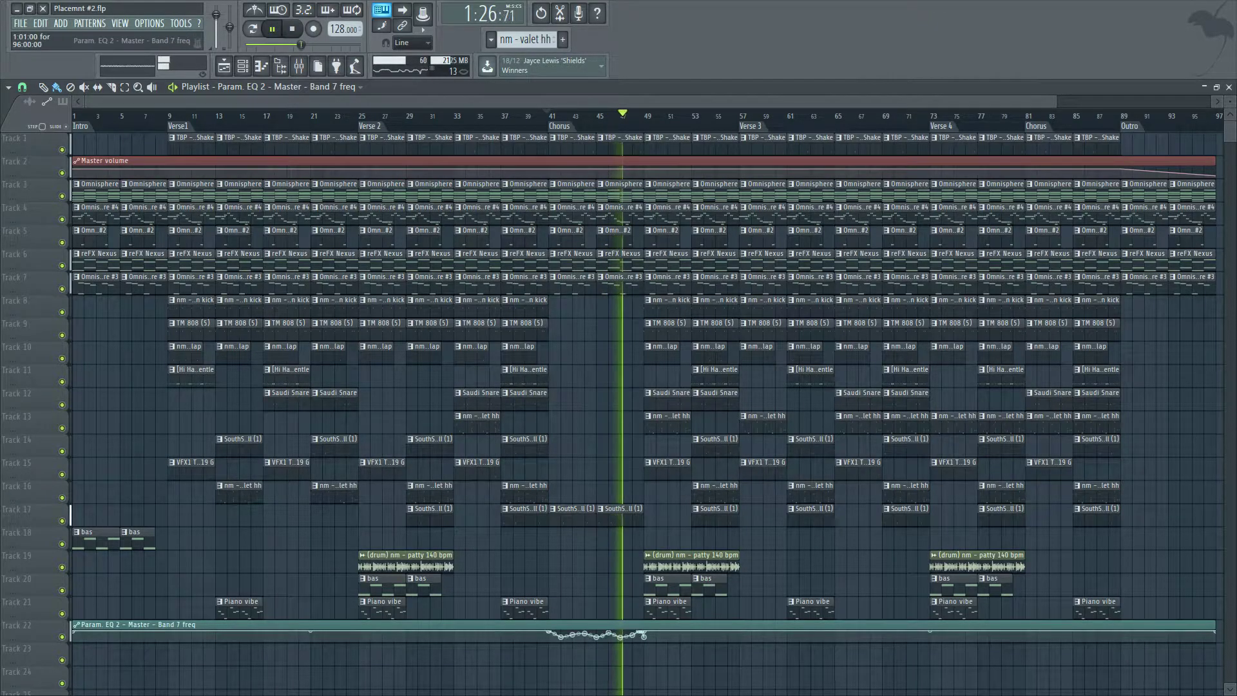
{"action": "scroll", "coordinate": [649, 677], "scroll_direction": "up", "scroll_amount": 2}
{"action": "scroll", "coordinate": [636, 635], "scroll_direction": "up", "scroll_amount": 5}
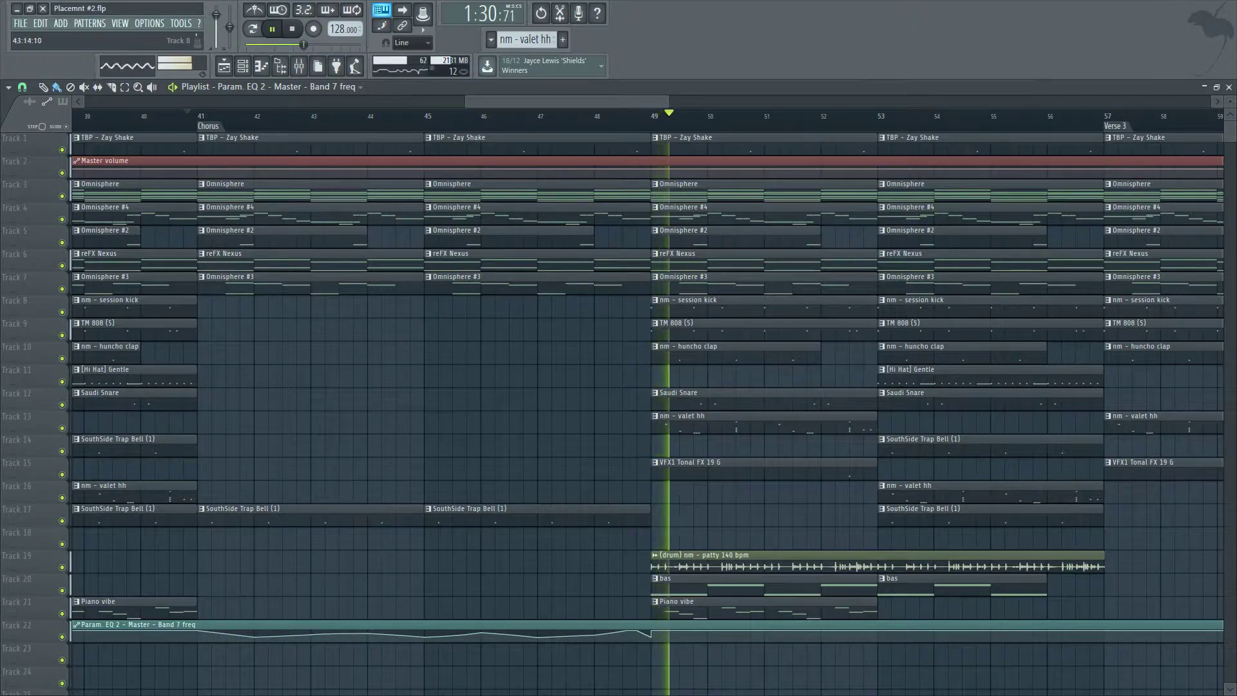
{"action": "key", "text": "space"}
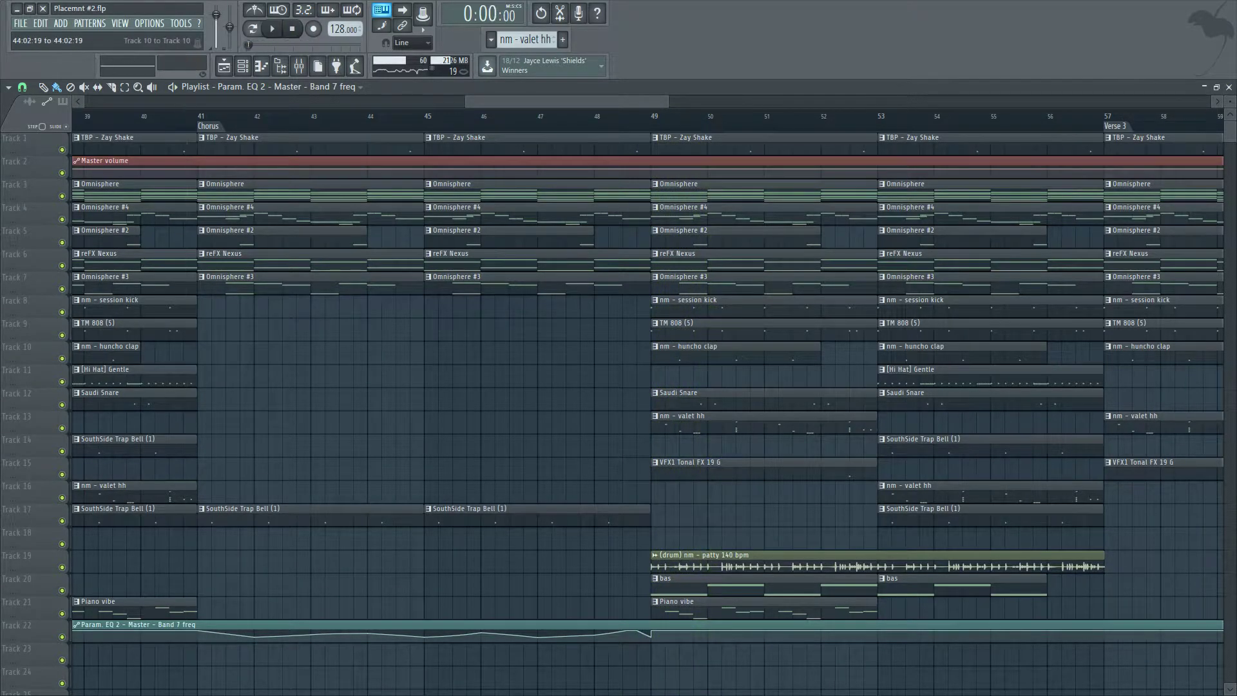
Delete the session kick clips at bars 49 and 53 on Track 8.
{"action": "scroll", "coordinate": [636, 635], "scroll_direction": "down", "scroll_amount": 7}
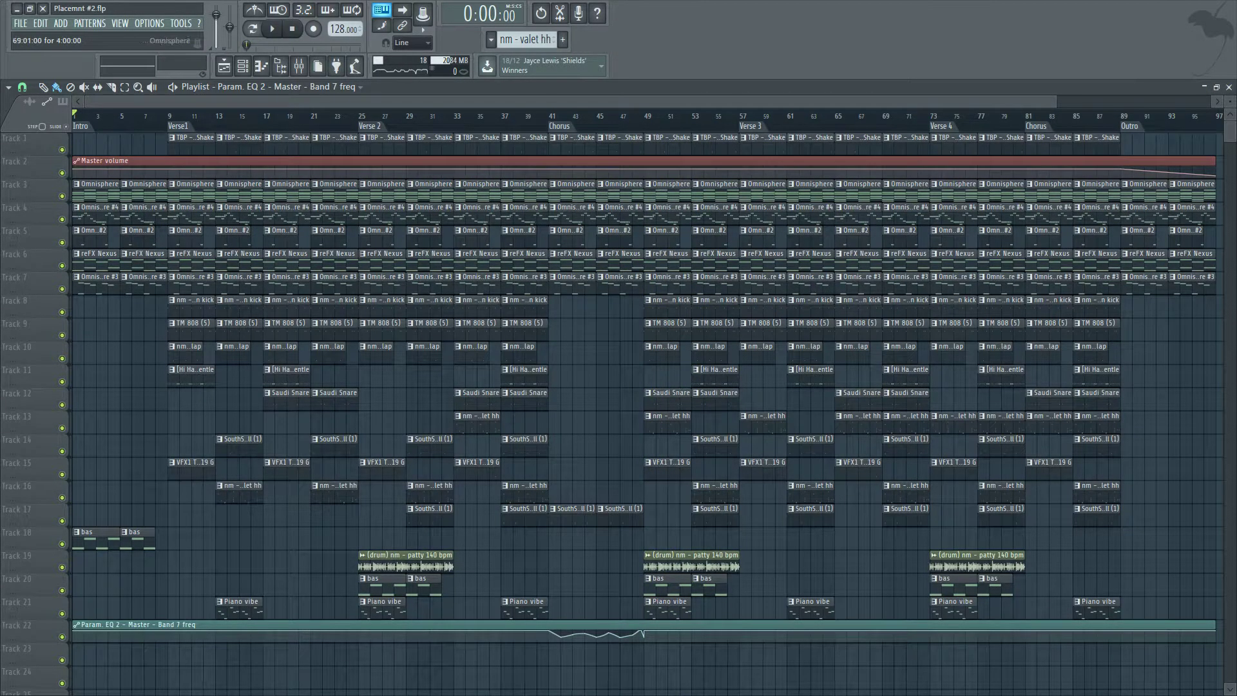
{"action": "scroll", "coordinate": [678, 387], "scroll_direction": "up", "scroll_amount": 3}
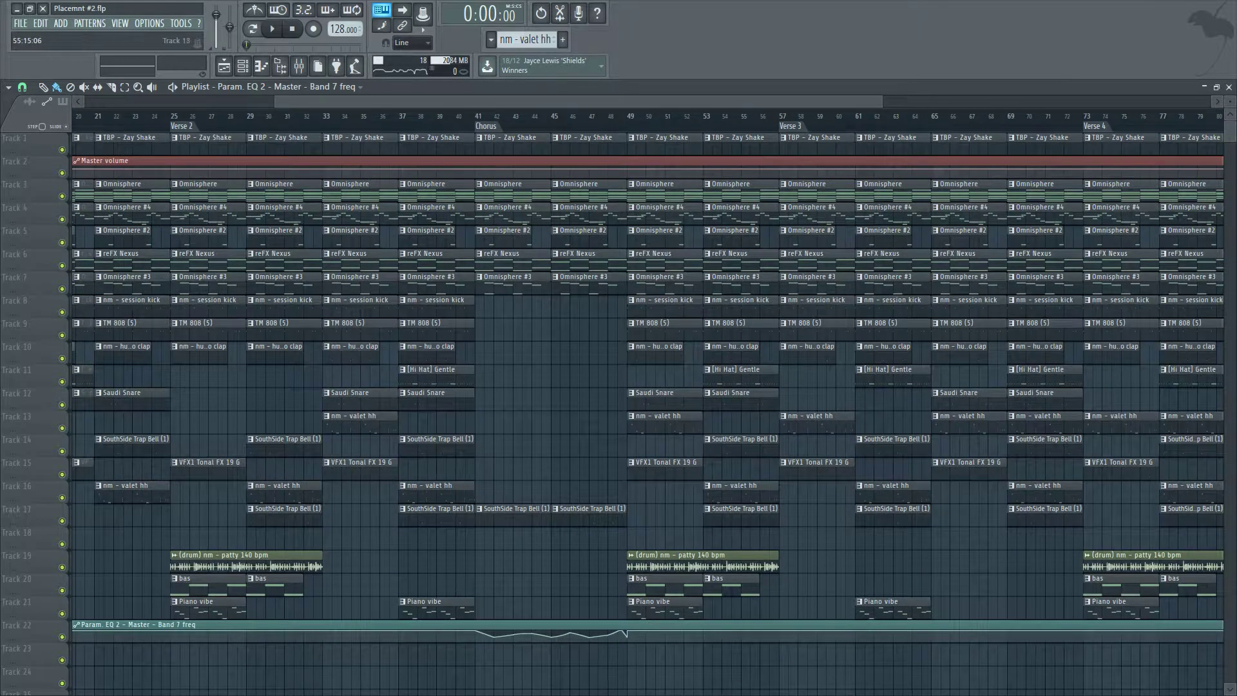
{"action": "scroll", "coordinate": [766, 422], "scroll_direction": "up", "scroll_amount": 3}
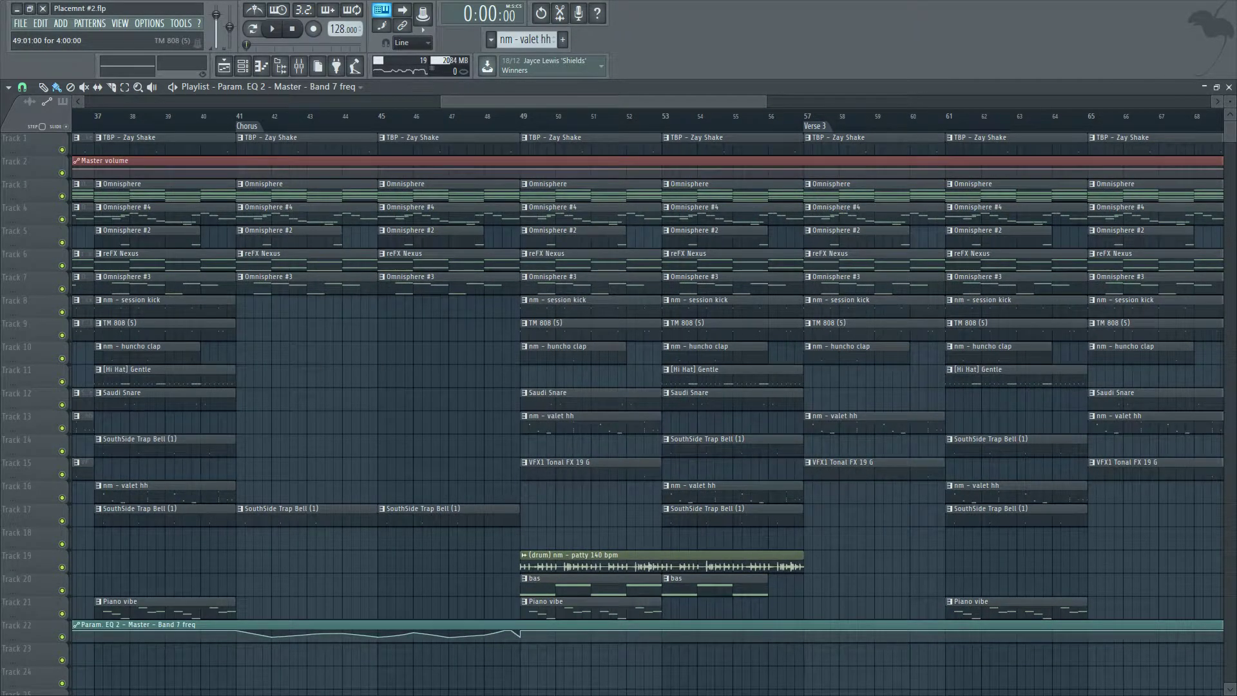
{"action": "right_click", "coordinate": [525, 302]}
{"action": "right_click", "coordinate": [716, 303]}
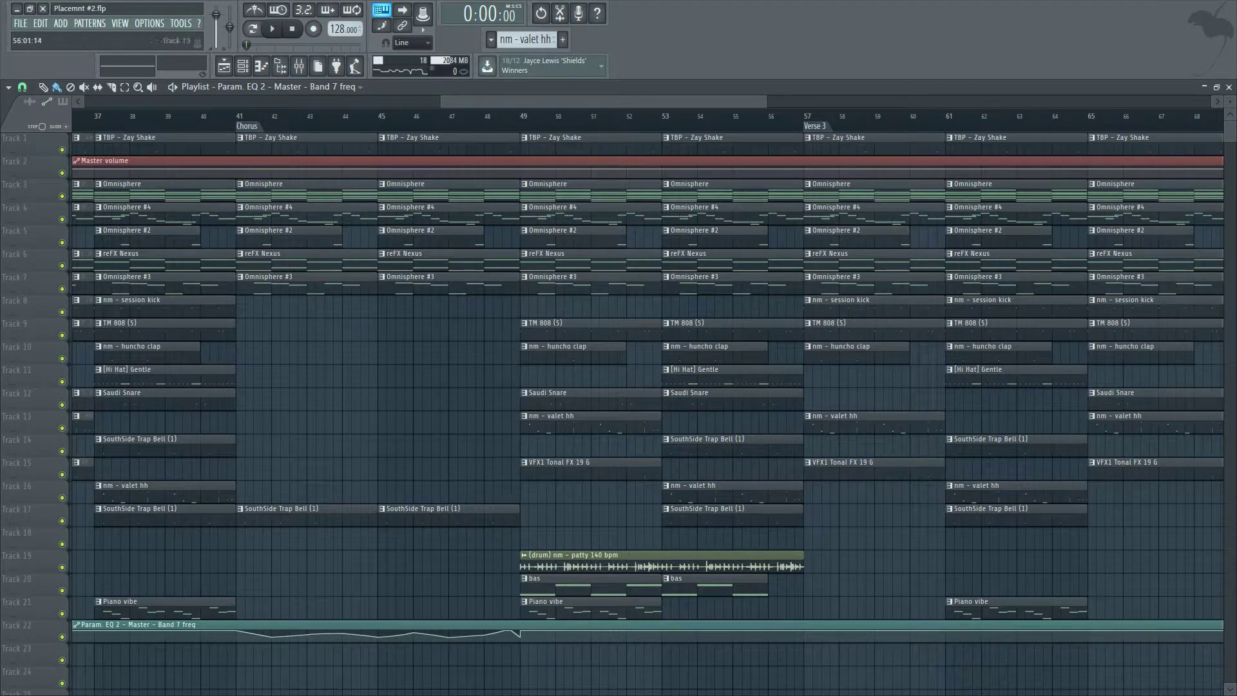
Delete the valet hh clip at bar 49 on Track 13.
{"action": "right_click", "coordinate": [568, 398]}
{"action": "right_click", "coordinate": [581, 422]}
{"action": "key", "text": "ctrl+z"}
{"action": "right_click", "coordinate": [579, 422]}
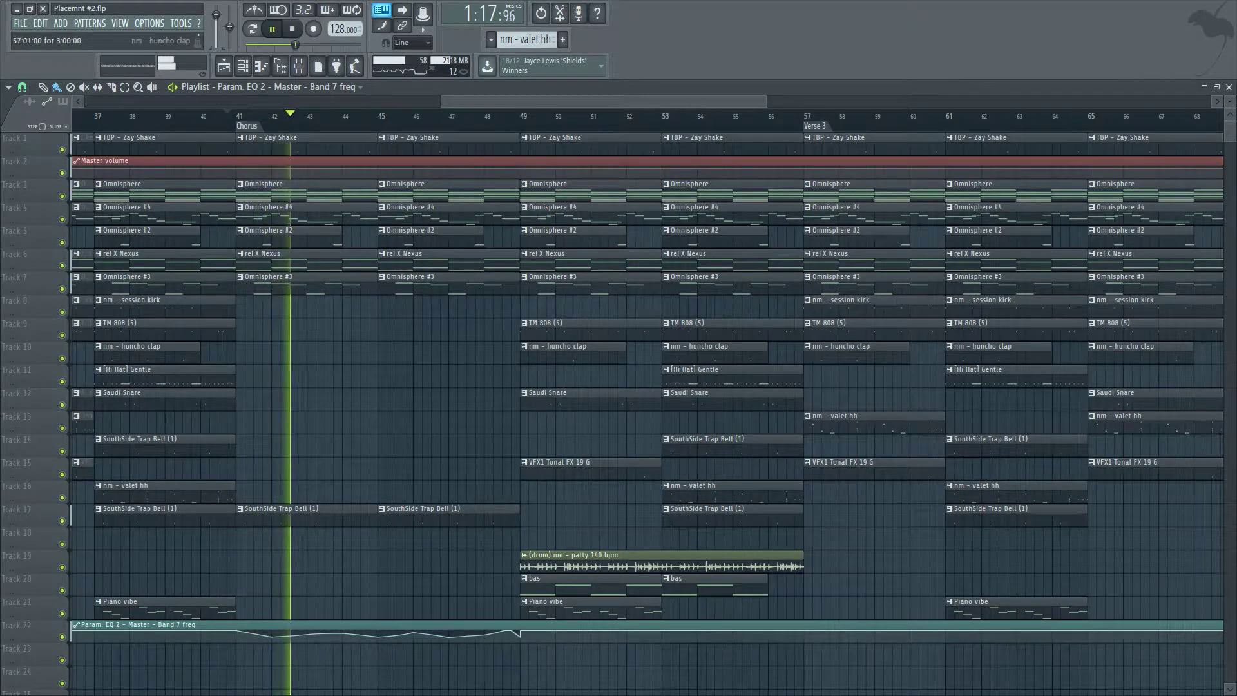
Solo the bas track and play it back from bar 49.
{"action": "key", "text": "space"}
{"action": "left_click", "coordinate": [814, 377]}
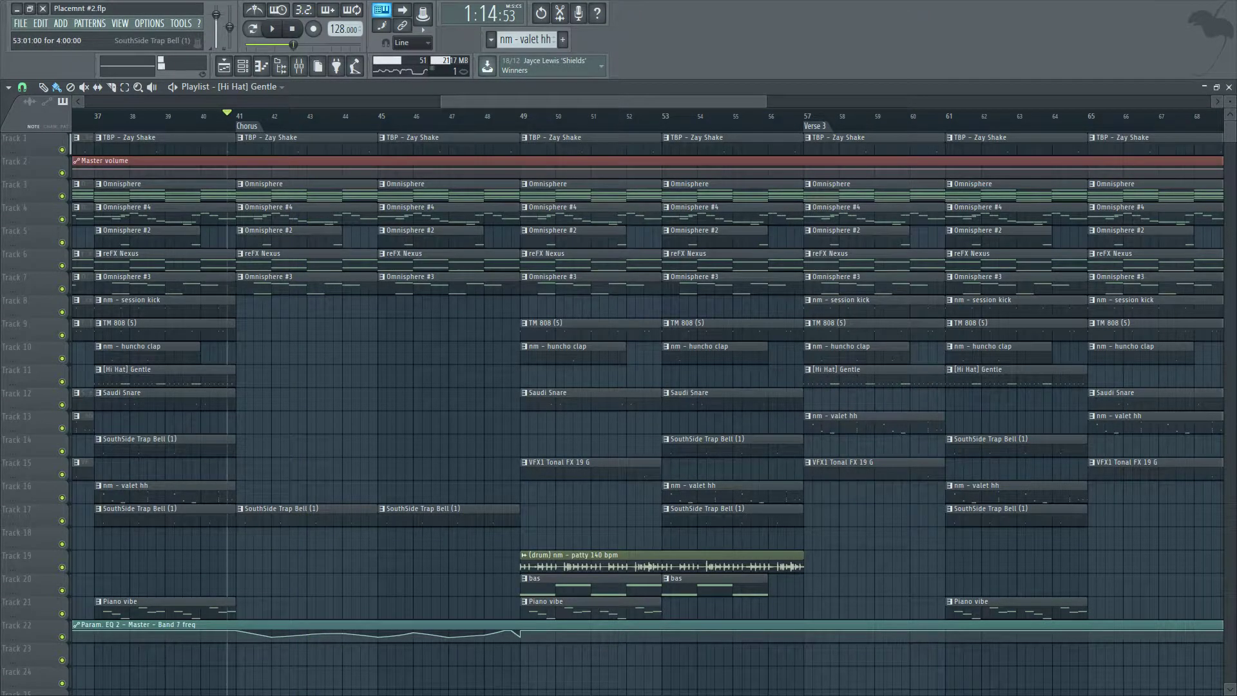
{"action": "scroll", "coordinate": [722, 422], "scroll_direction": "down", "scroll_amount": 5}
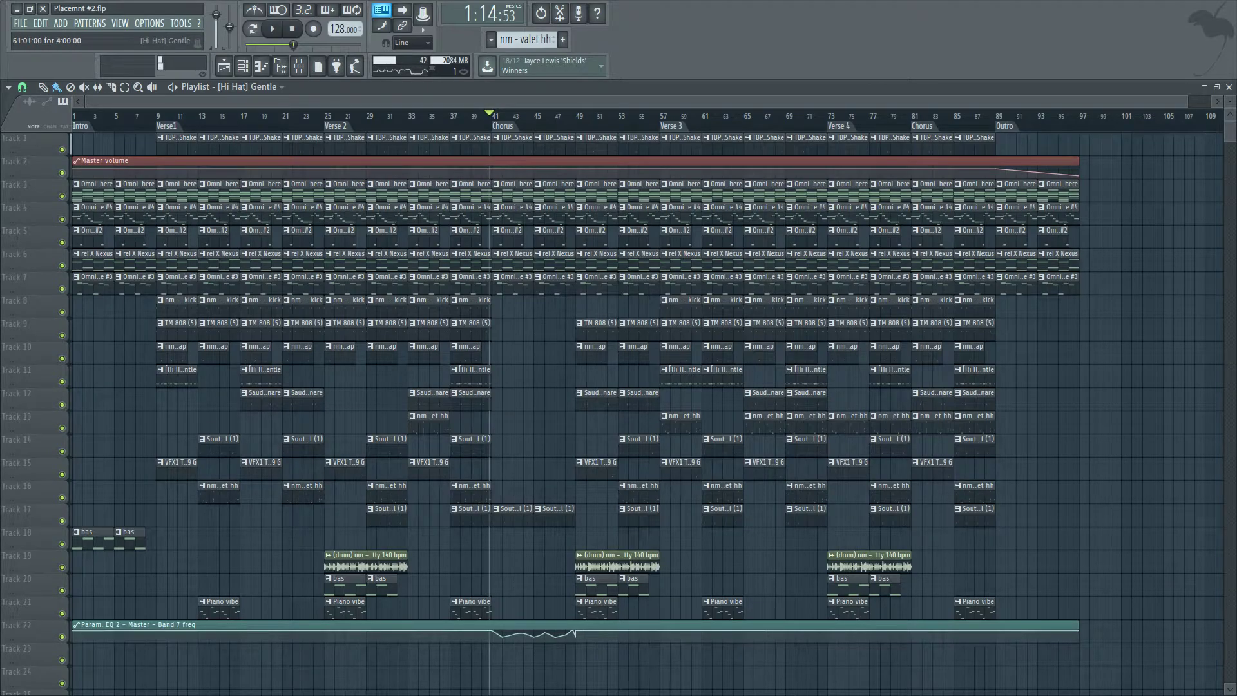
{"action": "scroll", "coordinate": [712, 351], "scroll_direction": "up", "scroll_amount": 3}
{"action": "scroll", "coordinate": [393, 387], "scroll_direction": "up", "scroll_amount": 2}
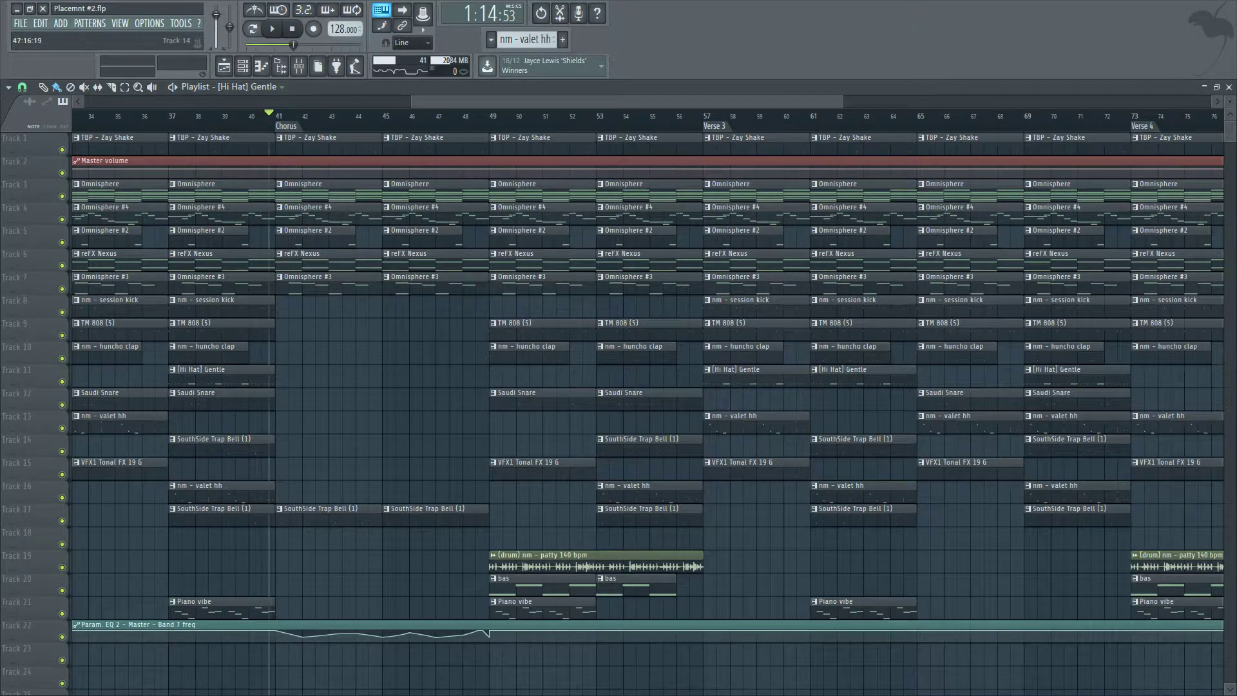
{"action": "scroll", "coordinate": [476, 470], "scroll_direction": "down", "scroll_amount": 2}
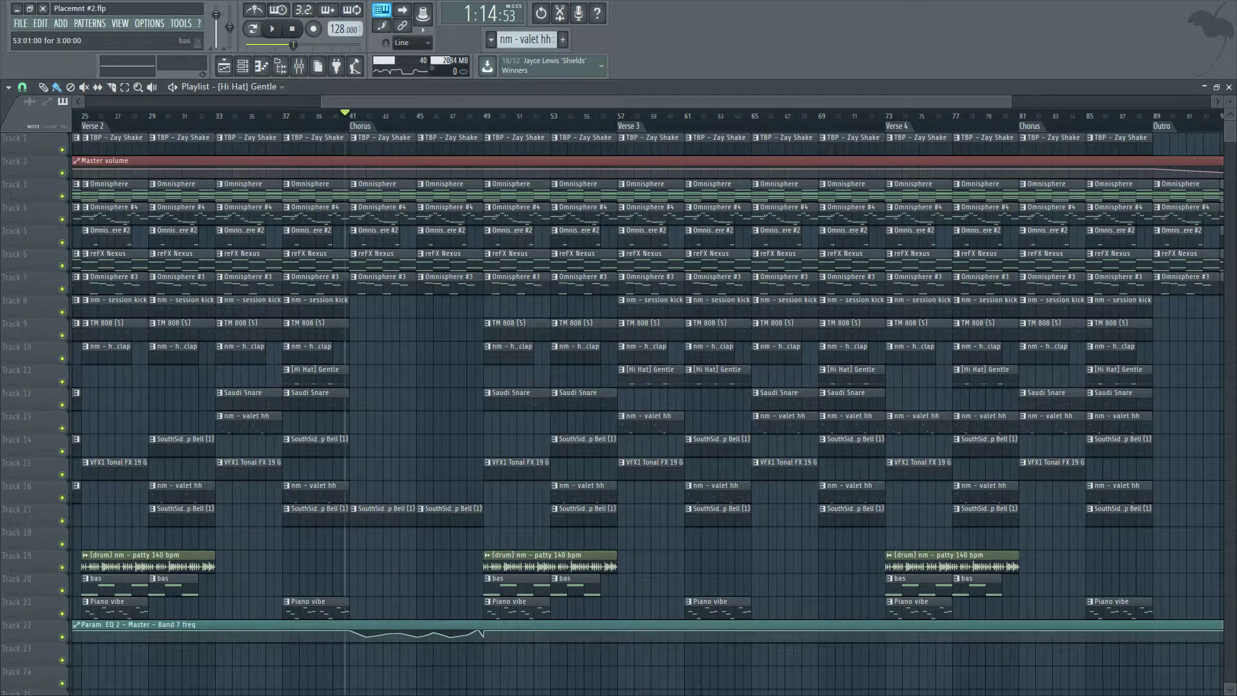
{"action": "right_click", "coordinate": [62, 590]}
{"action": "left_click", "coordinate": [81, 589]}
{"action": "left_click_drag", "start_coordinate": [487, 116], "coordinate": [485, 116]}
{"action": "key", "text": "space"}
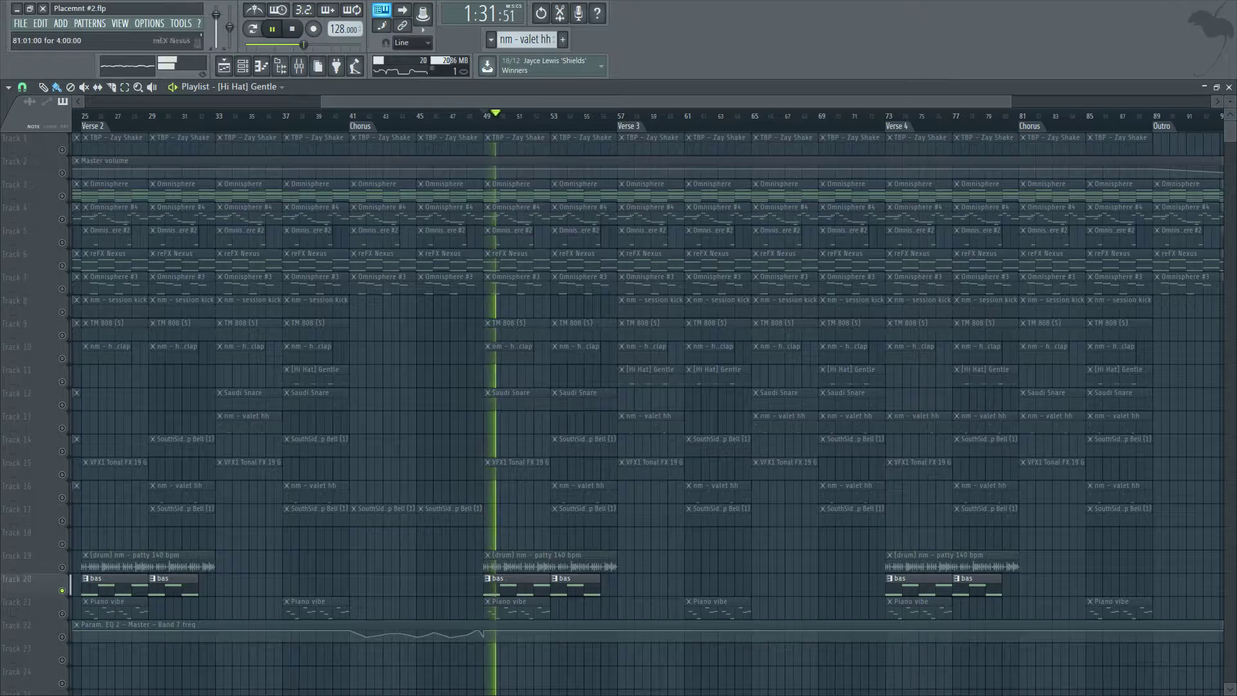
{"action": "key", "text": "F9"}
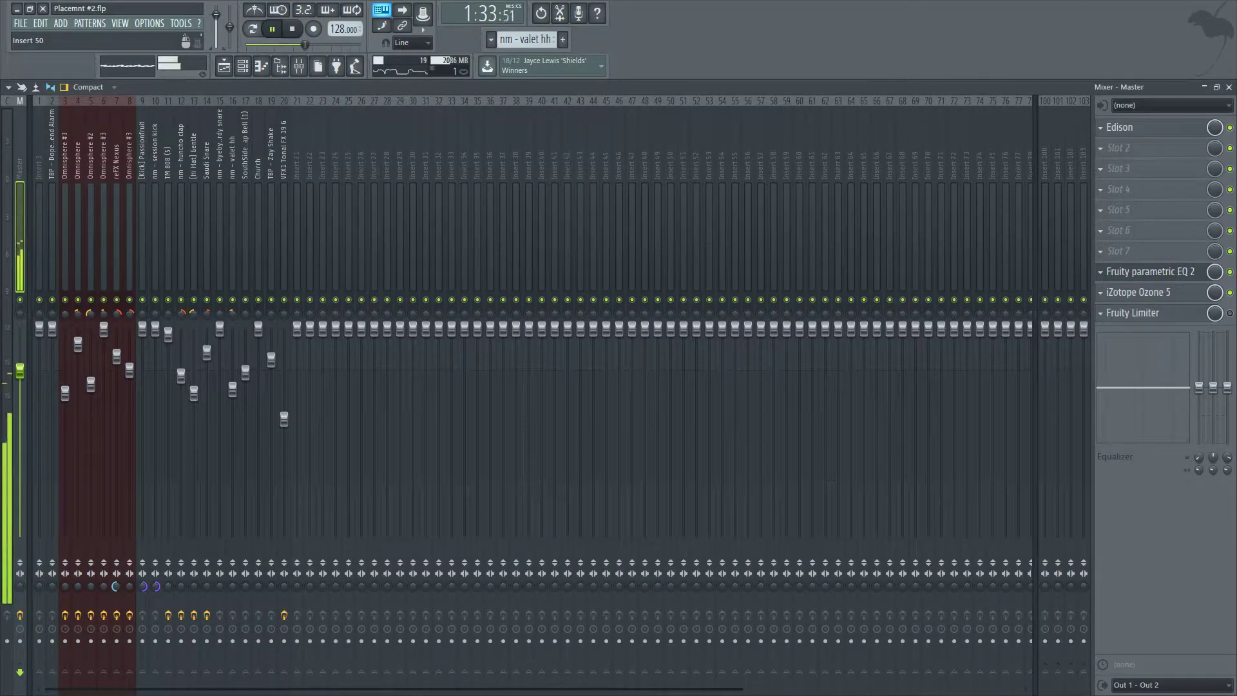
{"action": "left_click", "coordinate": [1229, 87]}
{"action": "left_click", "coordinate": [242, 66]}
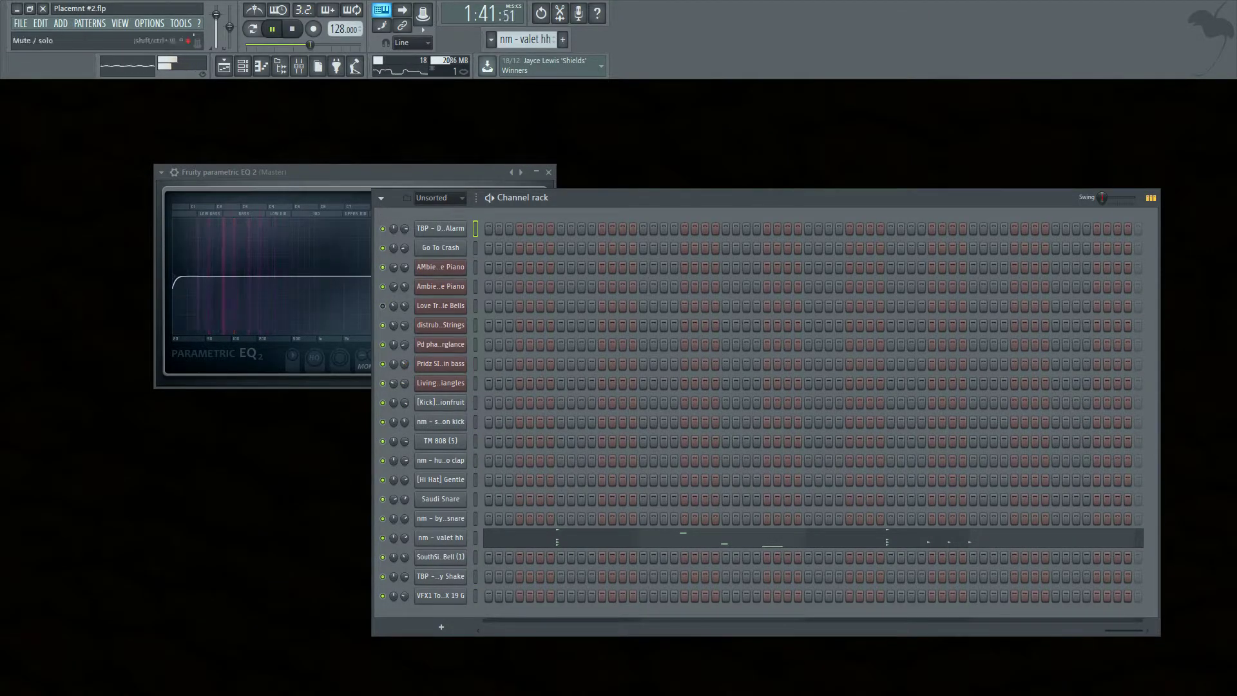
{"action": "left_click", "coordinate": [224, 66]}
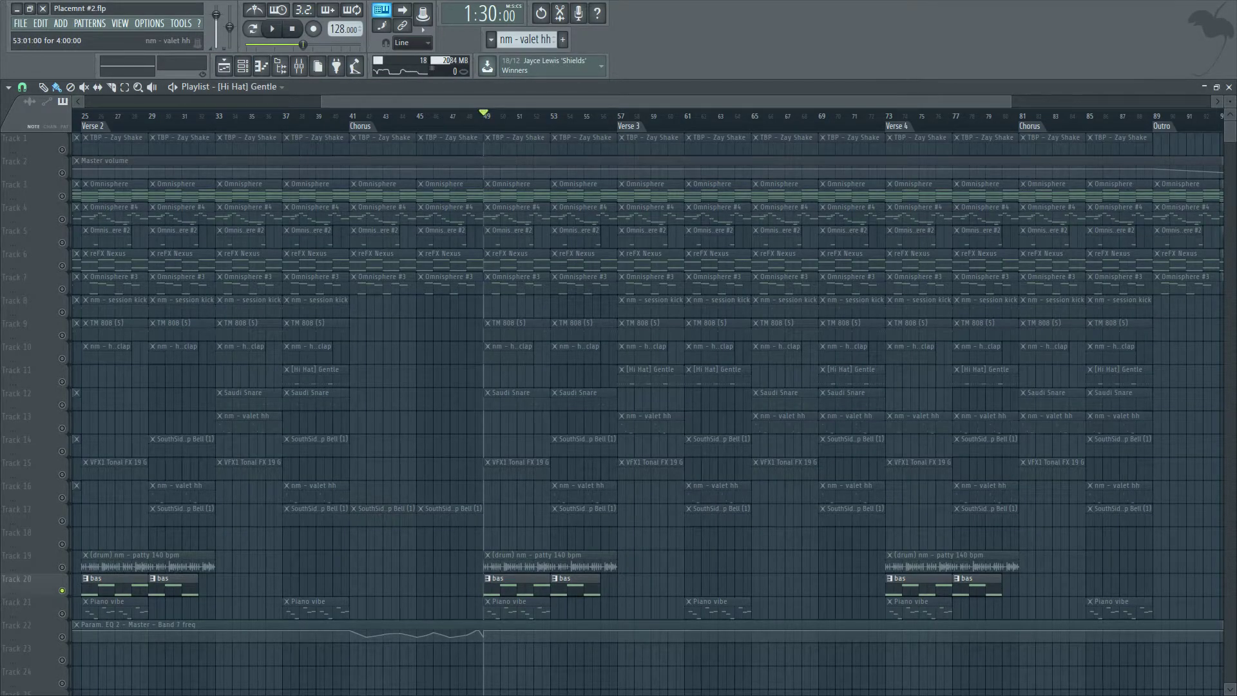
Play back the arrangement from bar 49 onward.
{"action": "left_click", "coordinate": [349, 115]}
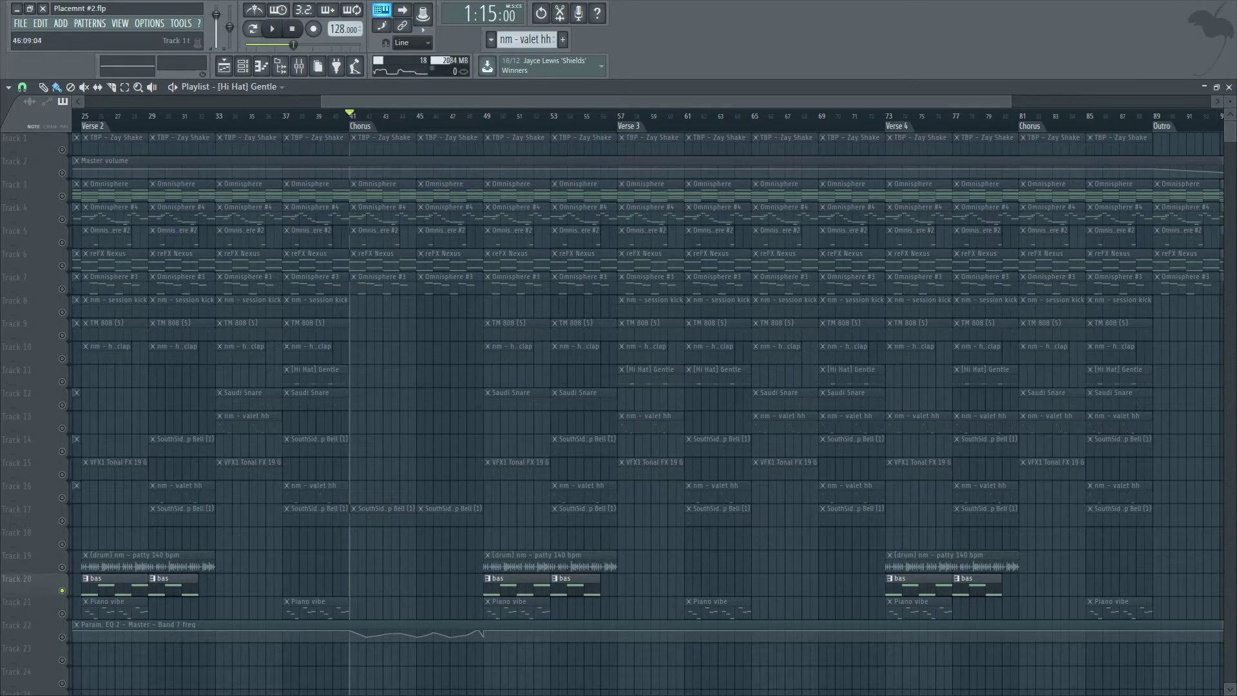
{"action": "left_click", "coordinate": [484, 116]}
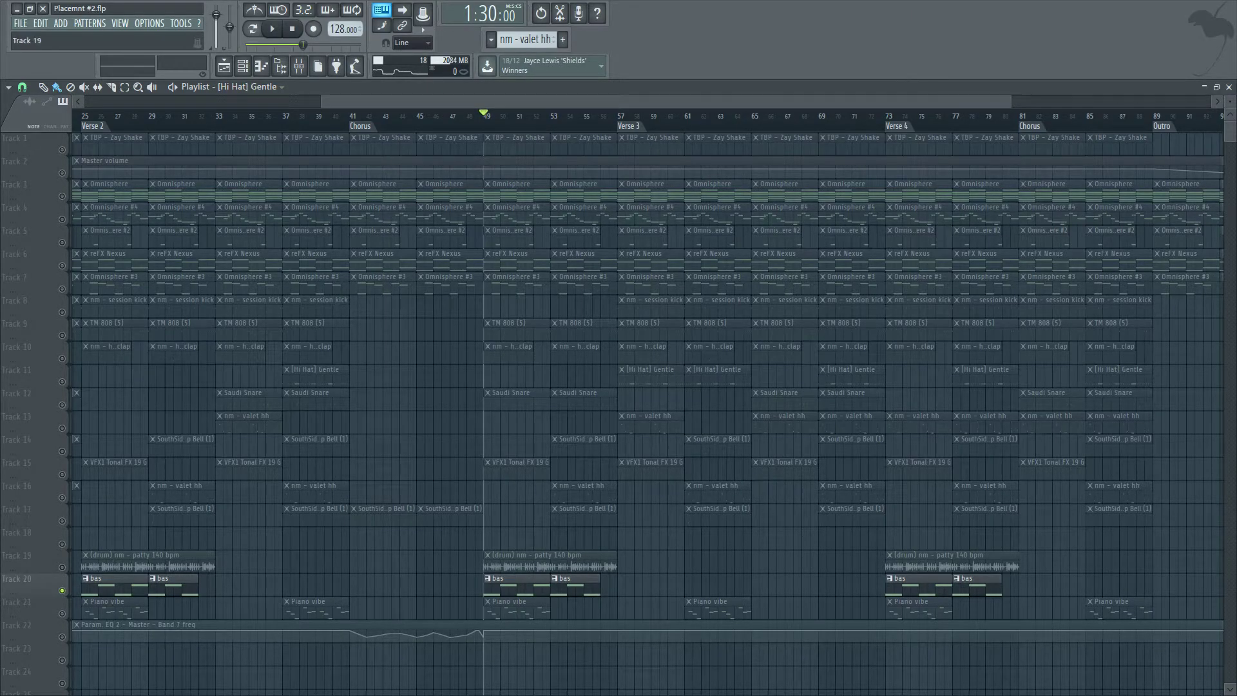
{"action": "key", "text": "space"}
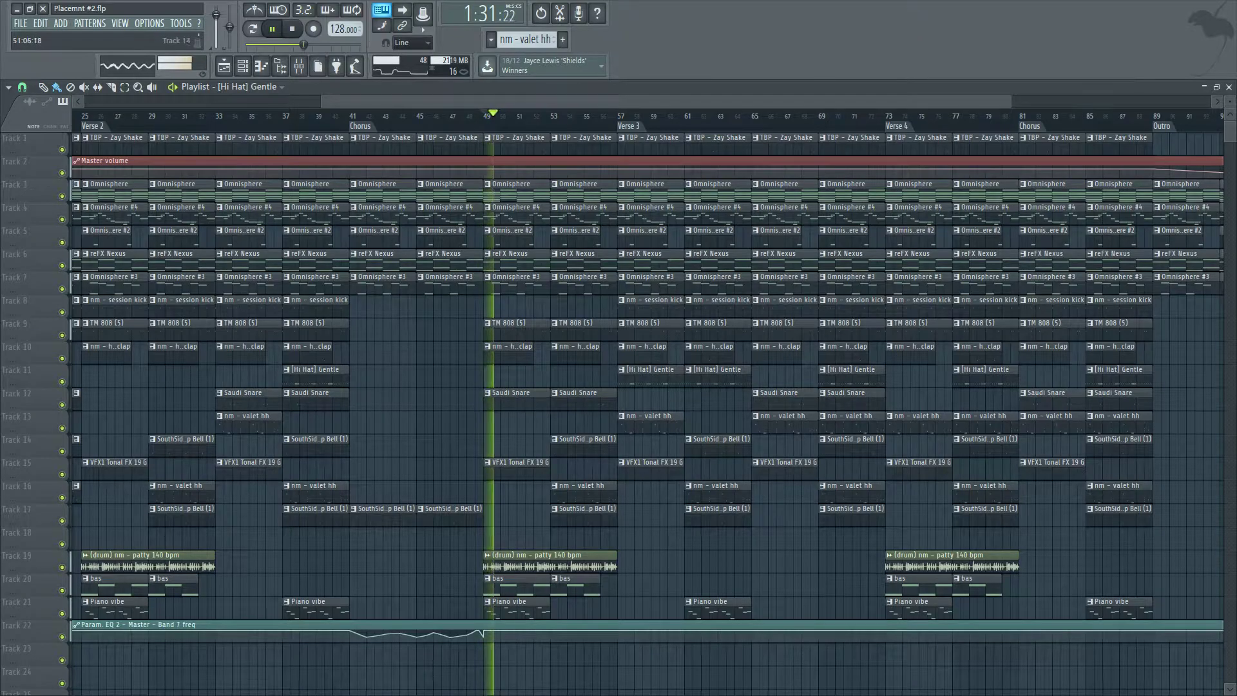
{"action": "scroll", "coordinate": [524, 445], "scroll_direction": "up", "scroll_amount": 1}
{"action": "scroll", "coordinate": [451, 628], "scroll_direction": "down", "scroll_amount": 2}
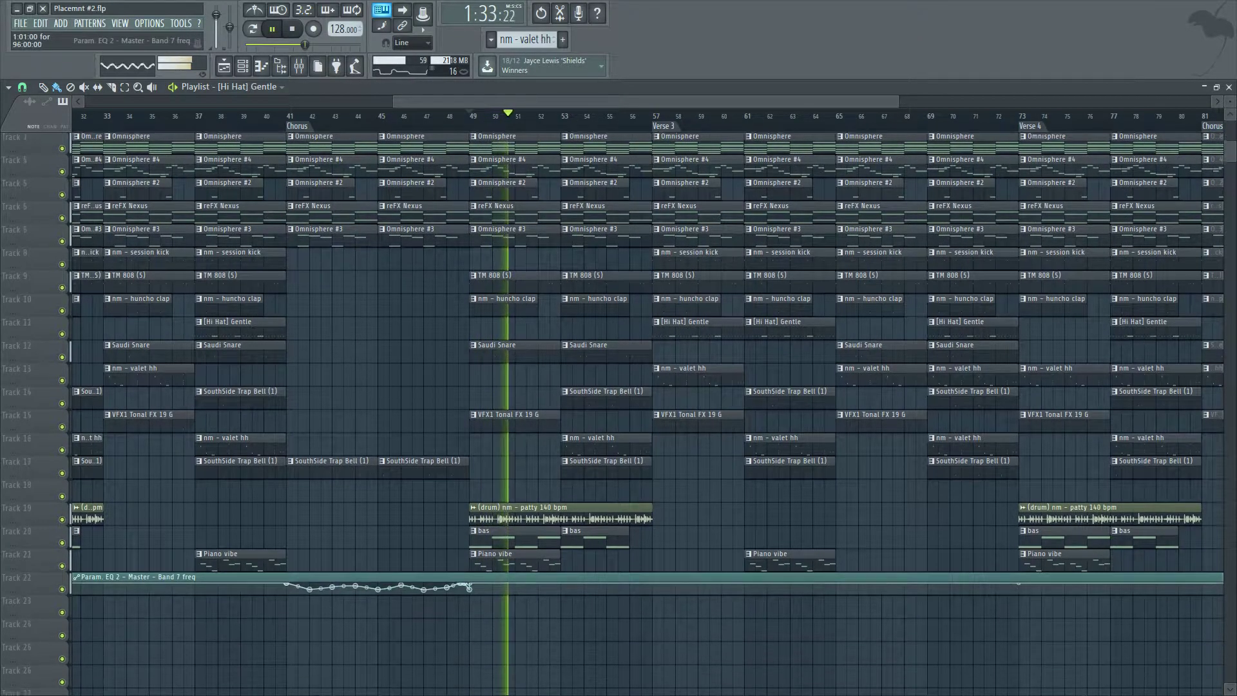
{"action": "scroll", "coordinate": [644, 413], "scroll_direction": "down", "scroll_amount": 1}
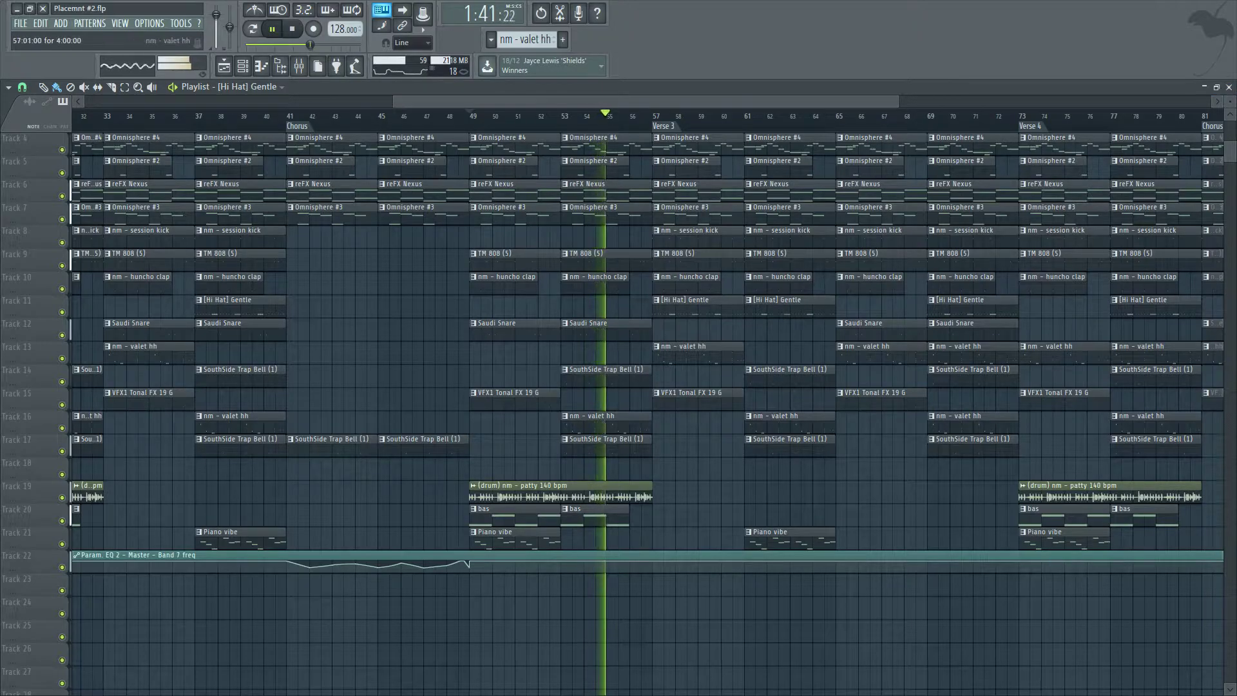
{"action": "scroll", "coordinate": [647, 539], "scroll_direction": "up", "scroll_amount": 2}
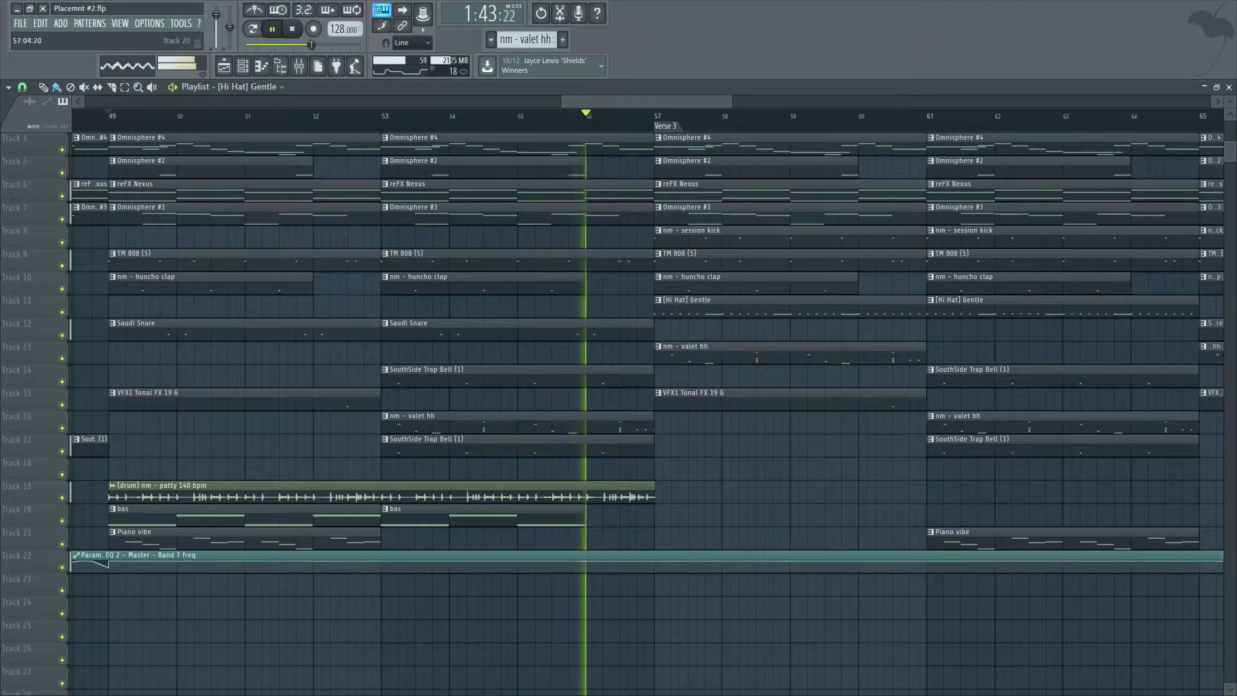
Cut the clips short in the last half bar before Verse 3, leaving a gap before bar 57.
{"action": "left_click_drag", "start_coordinate": [647, 540], "coordinate": [594, 141]}
{"action": "key", "text": "space"}
{"action": "left_click_drag", "start_coordinate": [650, 491], "coordinate": [581, 491]}
{"action": "left_click", "coordinate": [620, 446], "text": "ctrl"}
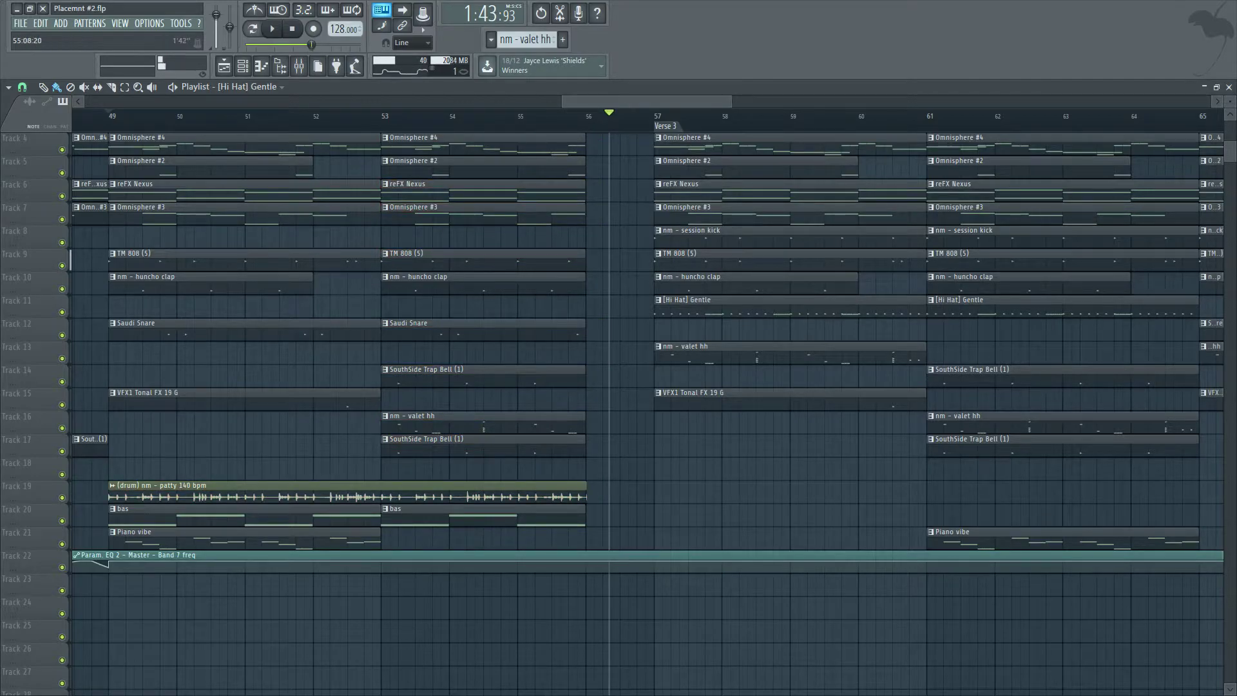
{"action": "key", "text": "space"}
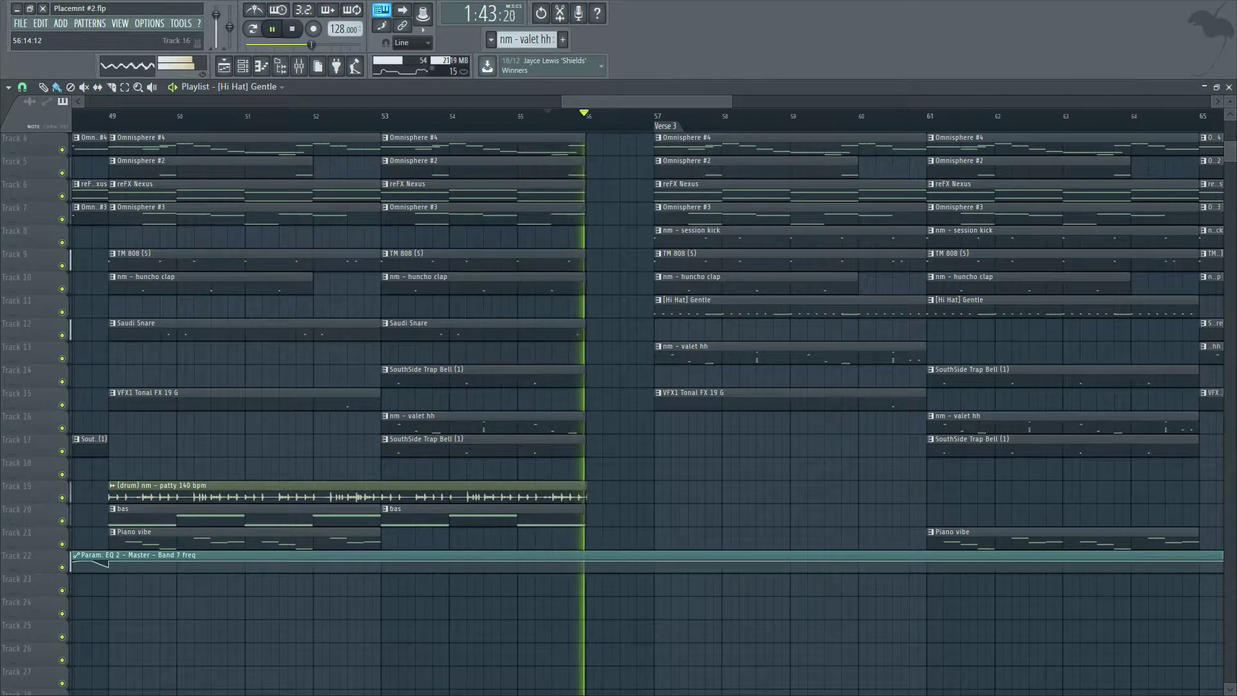
Play back the gap into Verse 3 and review the whole arrangement.
{"action": "scroll", "coordinate": [653, 422], "scroll_direction": "up", "scroll_amount": 3}
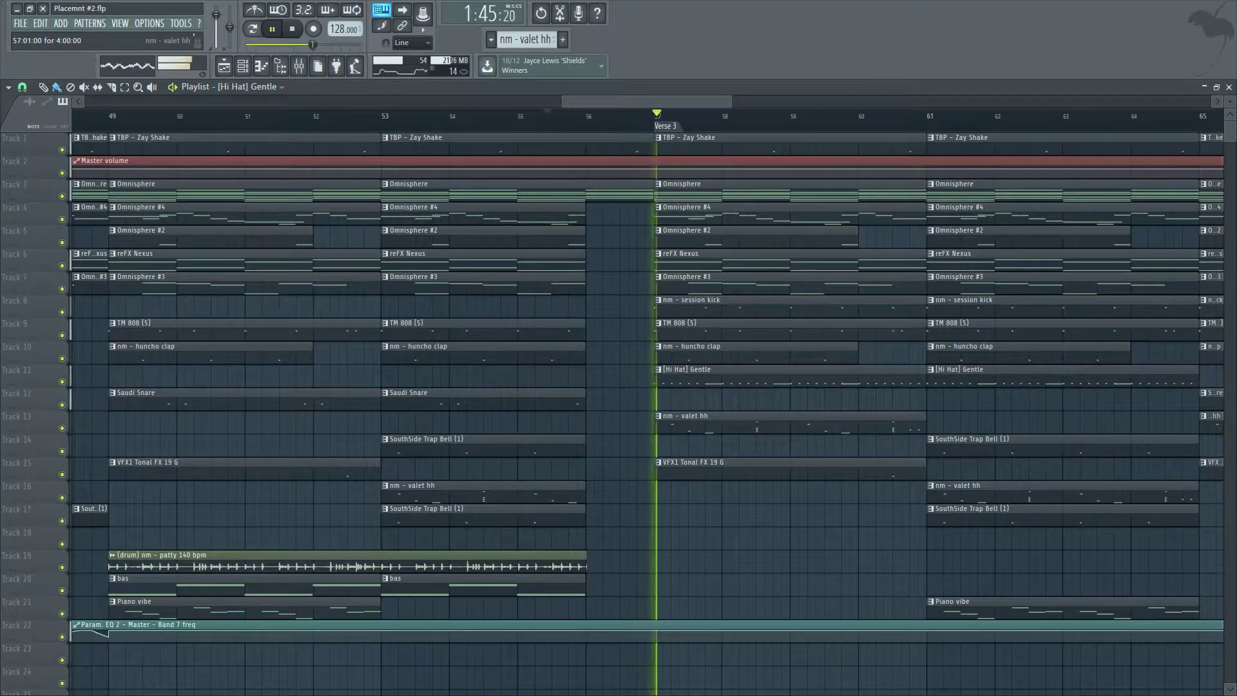
{"action": "right_click", "coordinate": [903, 257], "text": "ctrl"}
{"action": "key", "text": "space"}
{"action": "scroll", "coordinate": [647, 413], "scroll_direction": "down", "scroll_amount": 2}
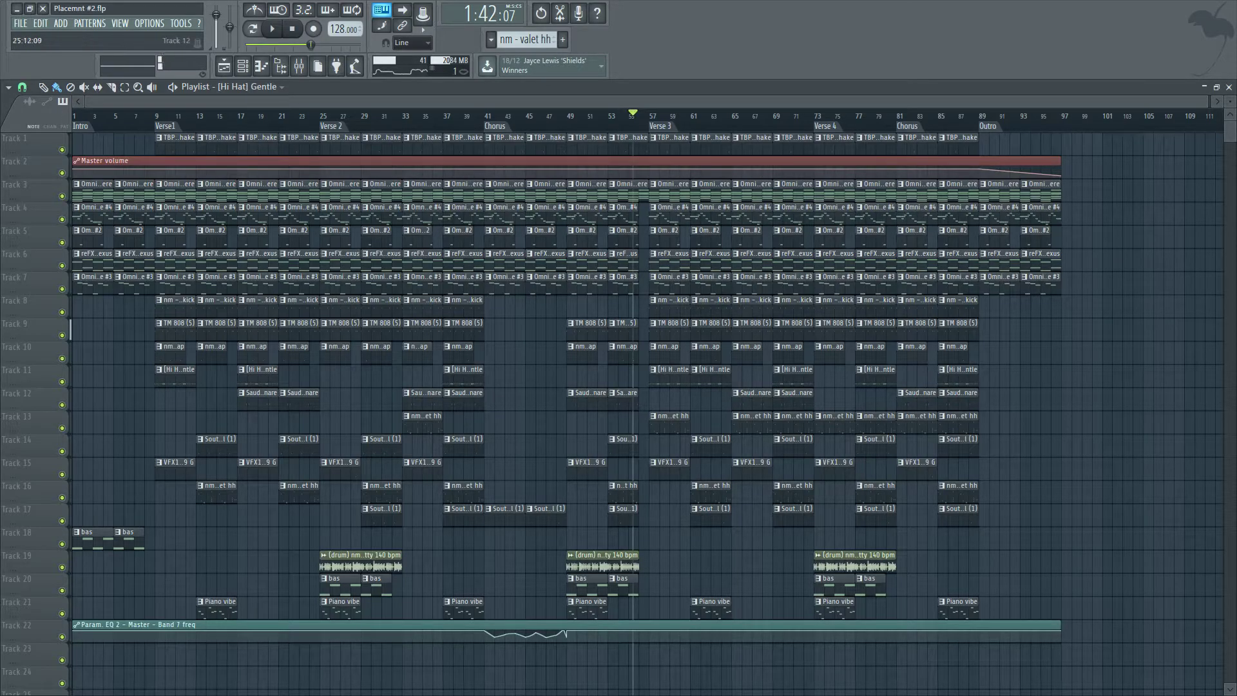
{"action": "scroll", "coordinate": [214, 509], "scroll_direction": "up", "scroll_amount": 3}
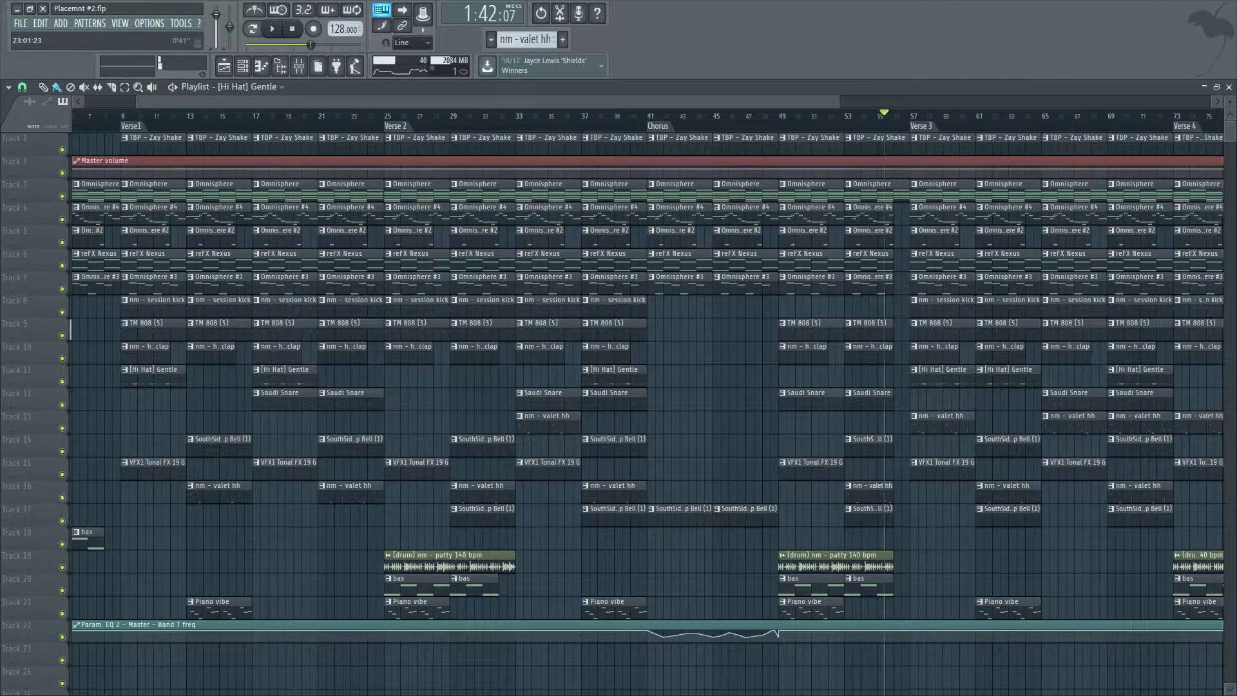
{"action": "scroll", "coordinate": [648, 386], "scroll_direction": "down", "scroll_amount": 2}
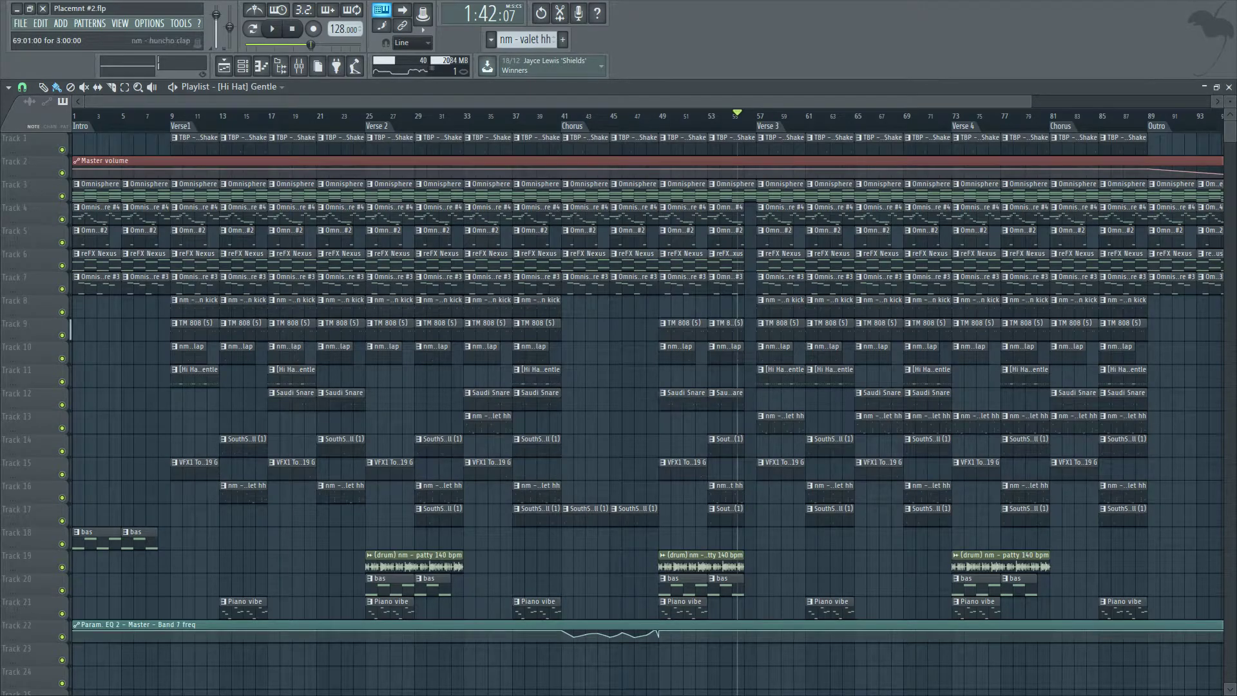
{"action": "scroll", "coordinate": [380, 374], "scroll_direction": "up", "scroll_amount": 3}
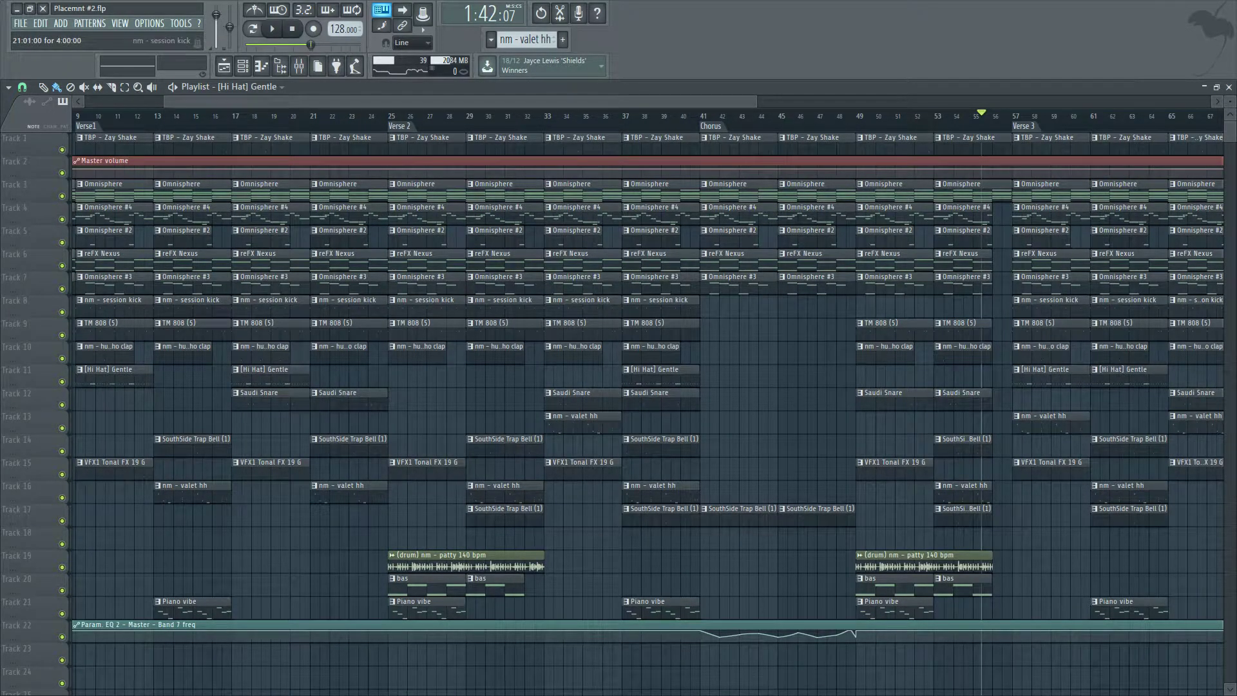
Delete the session kick, Omnisphere #4 and Omnisphere #3 clips at bar 21 before Verse 2.
{"action": "right_click", "coordinate": [348, 306]}
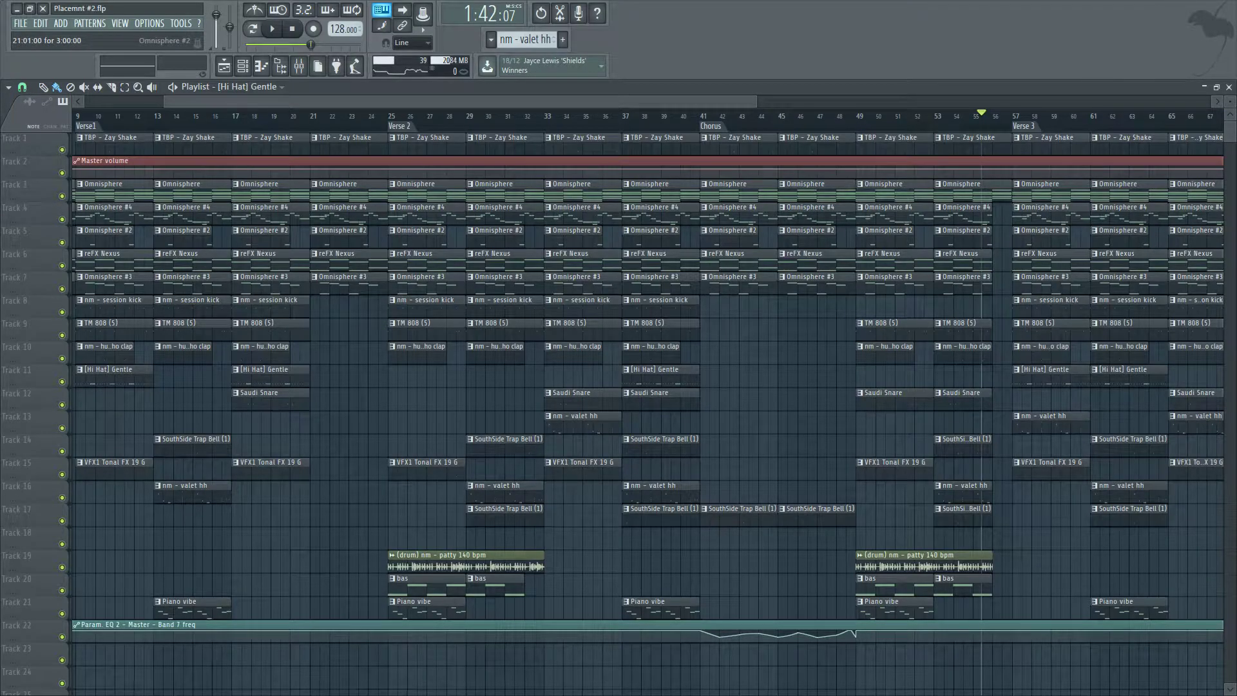
{"action": "right_click", "coordinate": [348, 213]}
{"action": "right_click", "coordinate": [348, 282]}
{"action": "scroll", "coordinate": [351, 490], "scroll_direction": "down", "scroll_amount": 2}
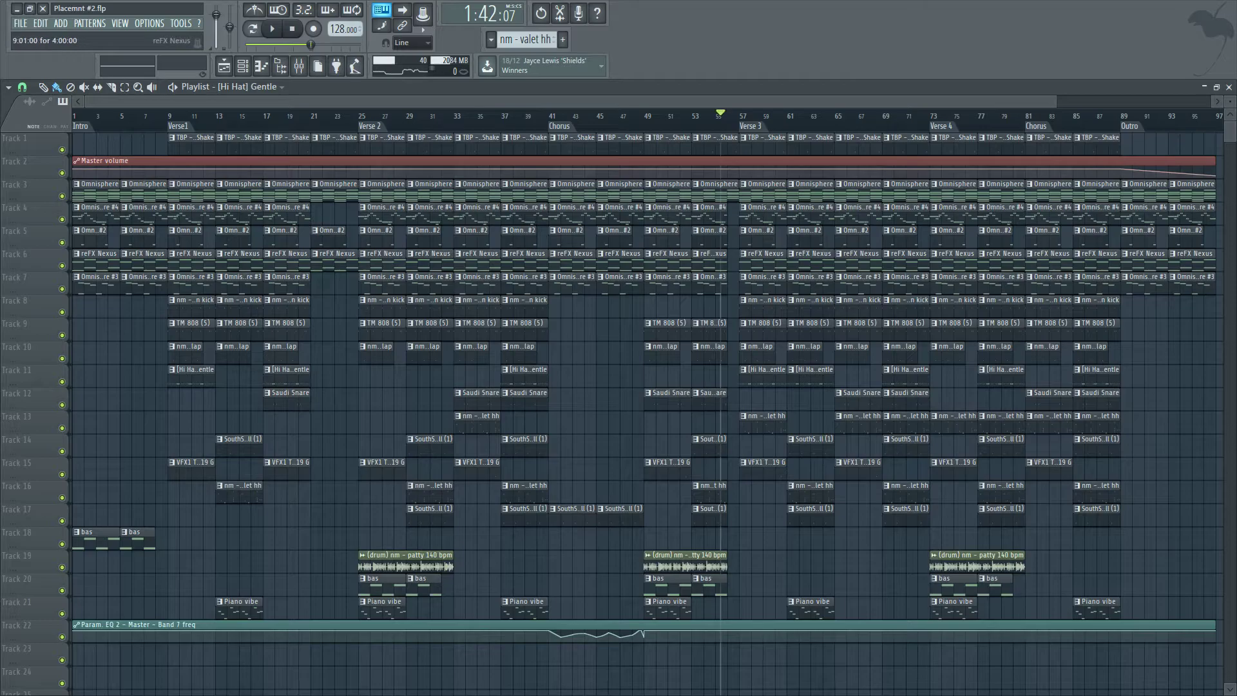
Play back the stripped bars leading into Verse 2.
{"action": "left_click", "coordinate": [298, 116]}
{"action": "key", "text": "space"}
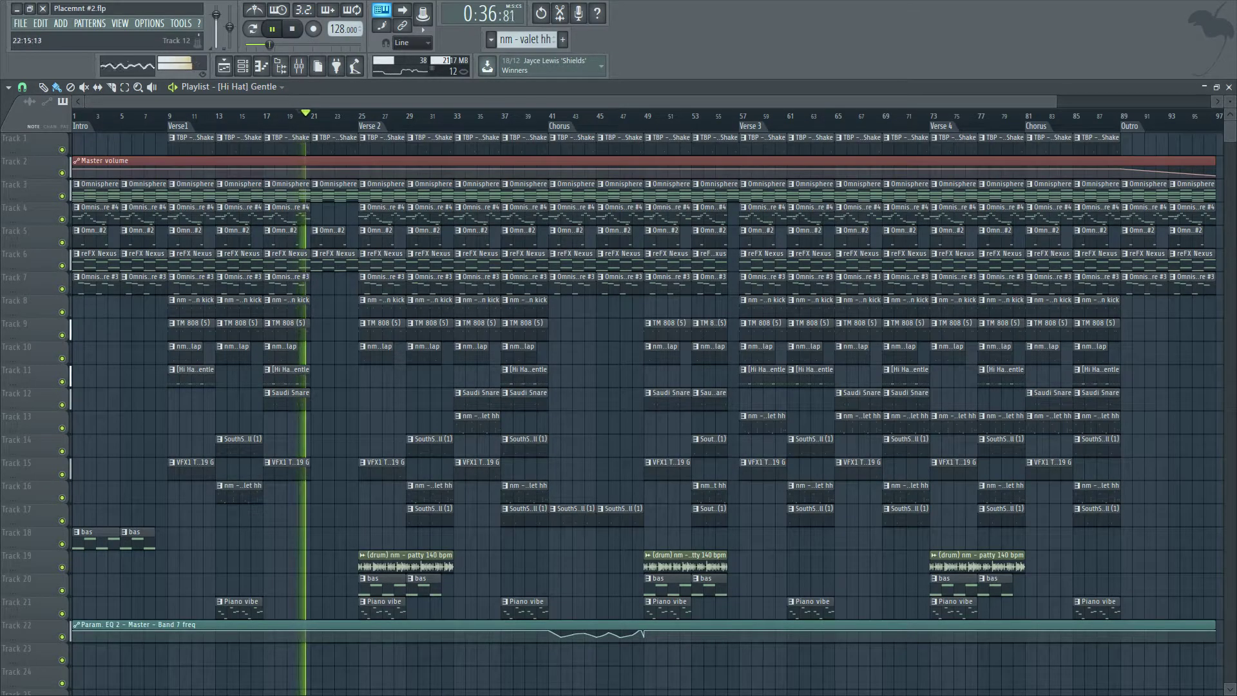
{"action": "scroll", "coordinate": [344, 490], "scroll_direction": "up", "scroll_amount": 2}
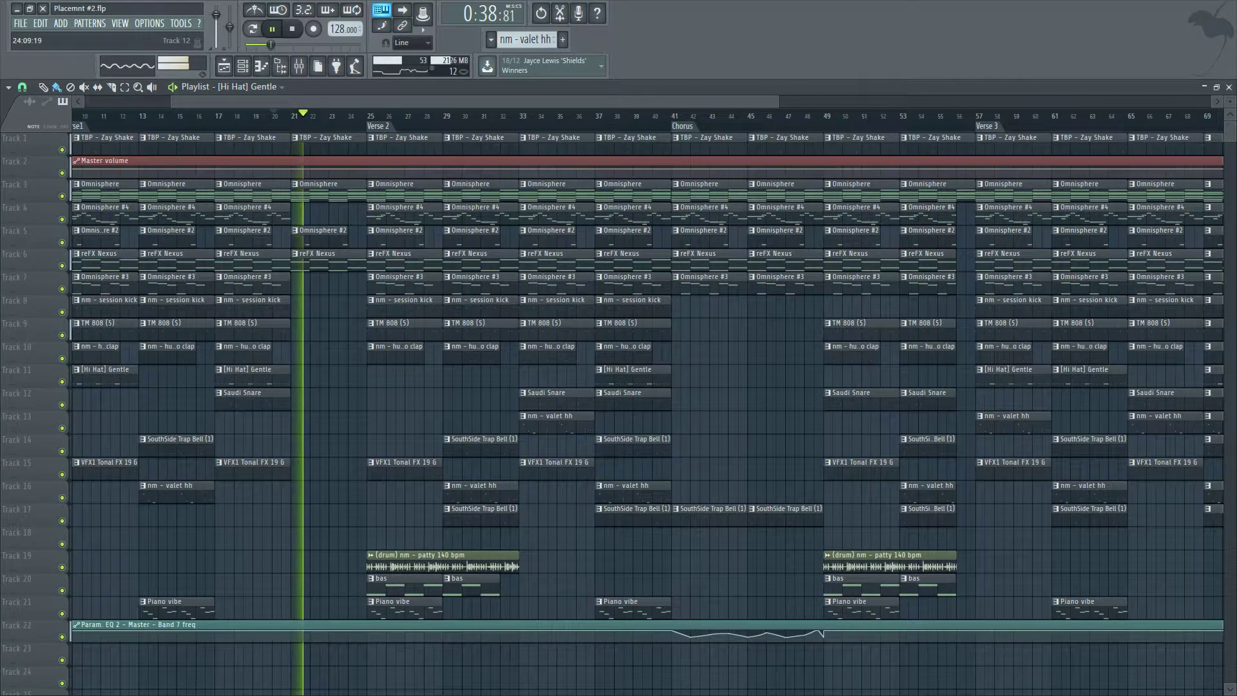
{"action": "scroll", "coordinate": [337, 560], "scroll_direction": "up", "scroll_amount": 3}
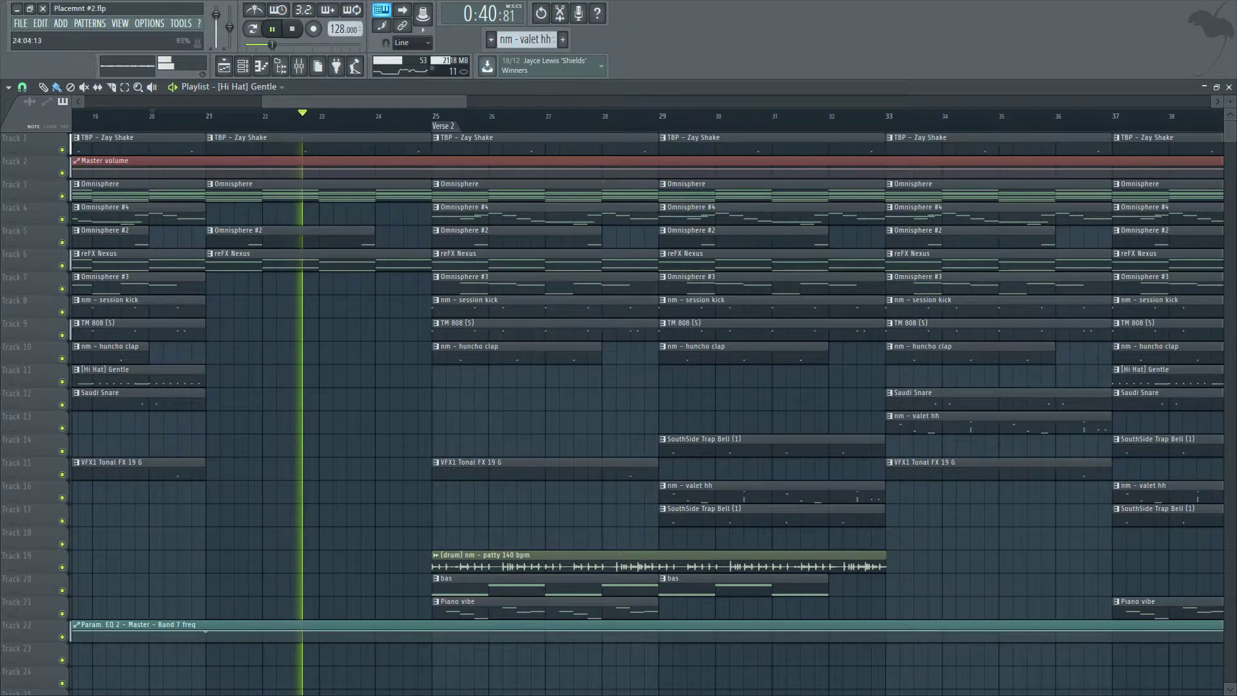
Shape a sharp filter dip in the EQ band 7 automation just before bar 25.
{"action": "right_click", "coordinate": [375, 631]}
{"action": "right_click", "coordinate": [432, 635]}
{"action": "right_click", "coordinate": [432, 631]}
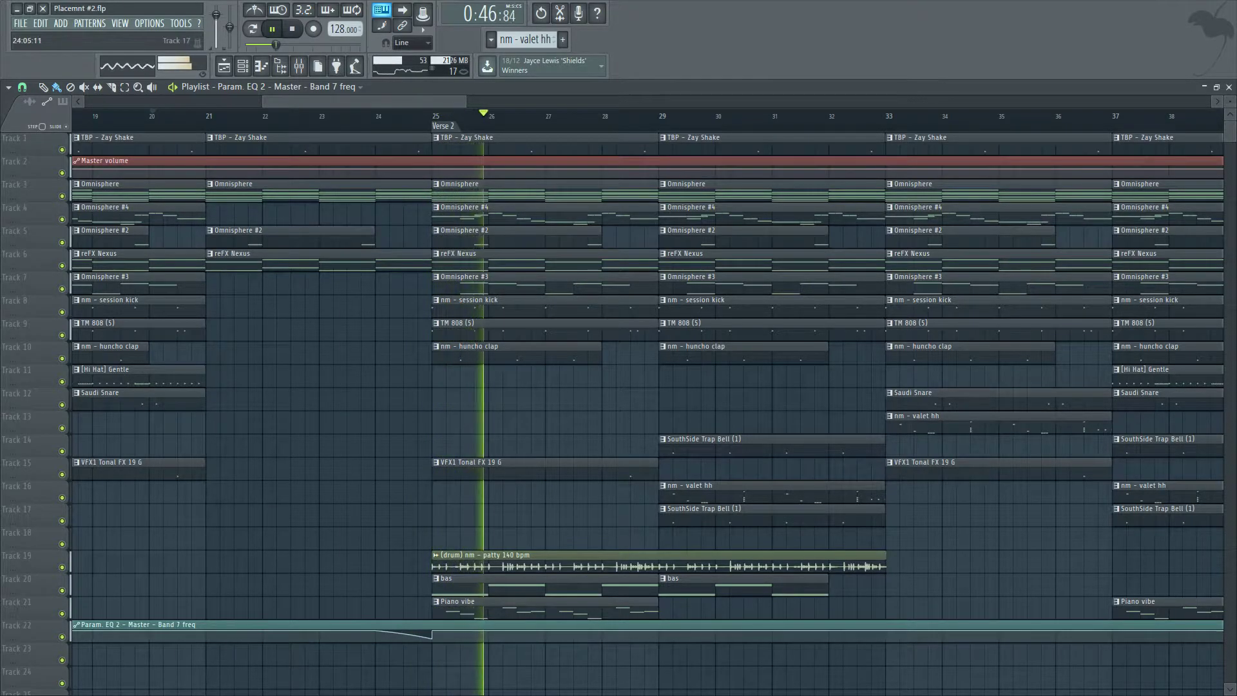
Delete the kick, 808, clap, snare, hi-hat and VFX clips at bar 81 at the start of the final Chorus.
{"action": "scroll", "coordinate": [401, 519], "scroll_direction": "down", "scroll_amount": 5}
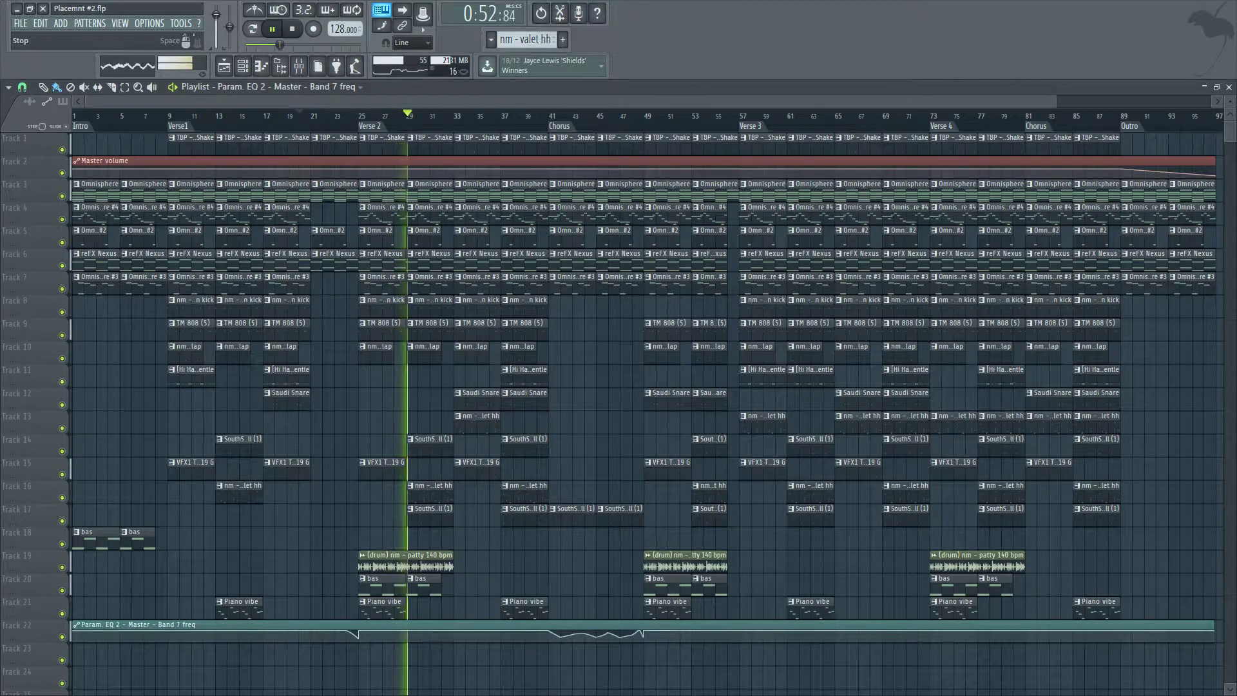
{"action": "key", "text": "space"}
{"action": "scroll", "coordinate": [583, 353], "scroll_direction": "down", "scroll_amount": 2}
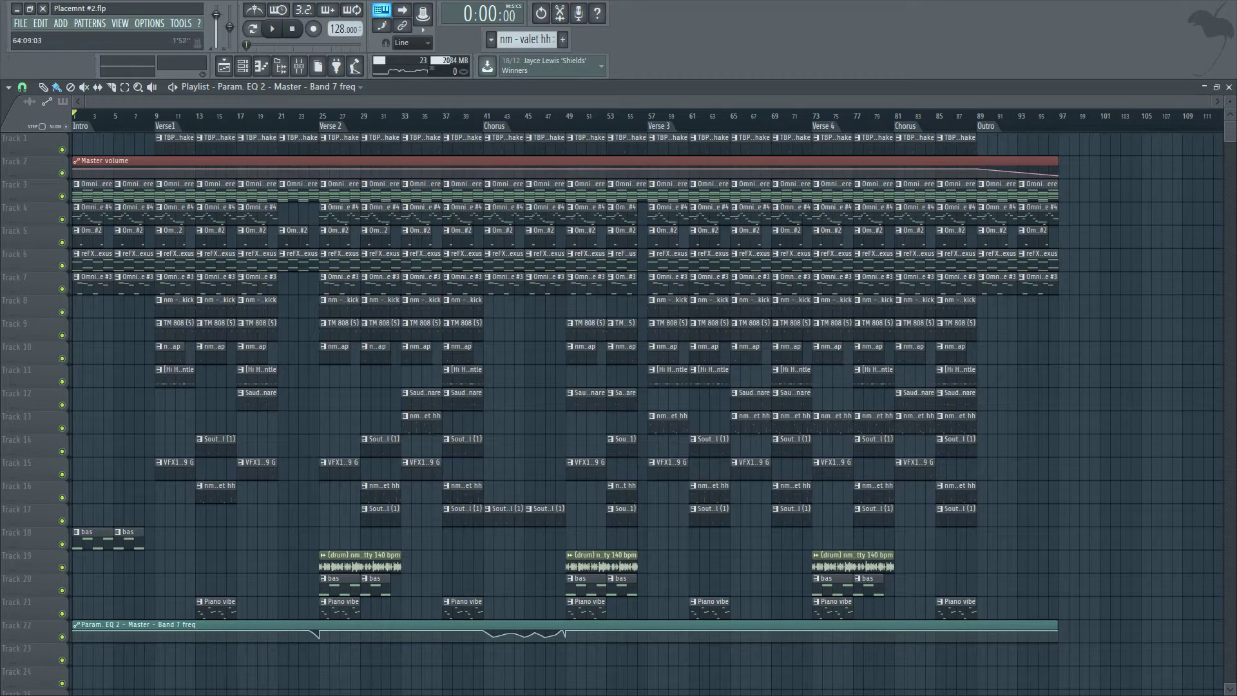
{"action": "scroll", "coordinate": [928, 232], "scroll_direction": "up", "scroll_amount": 3}
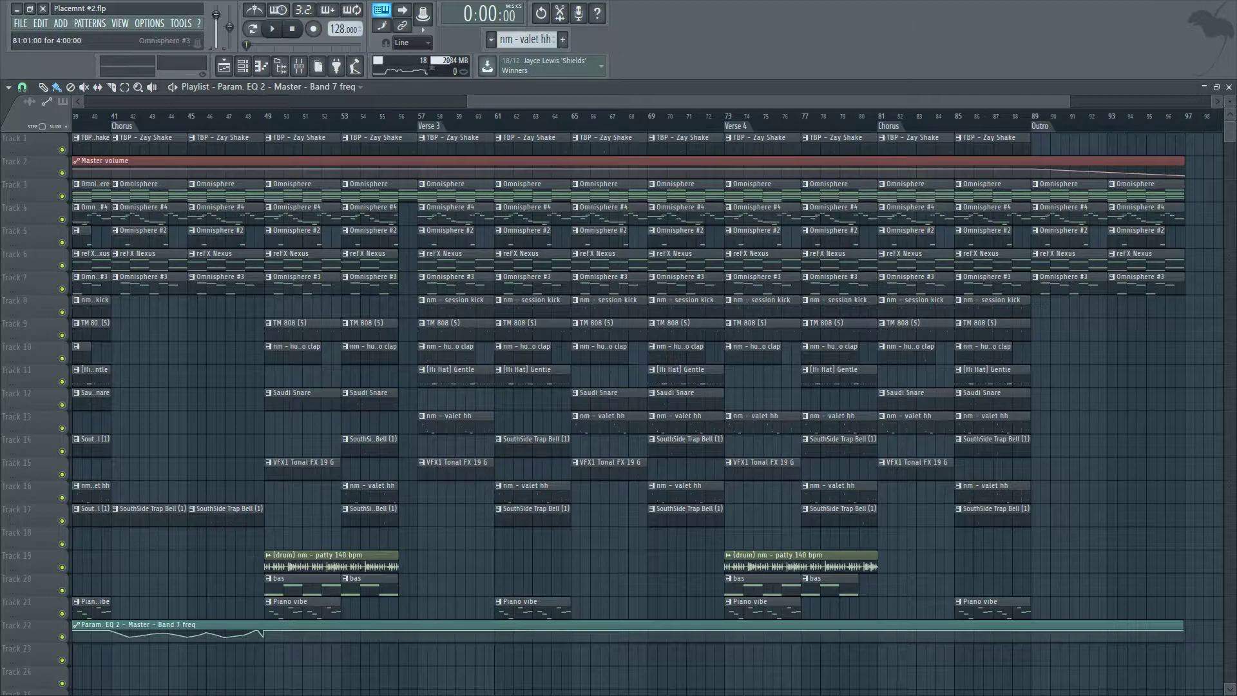
{"action": "right_click", "coordinate": [915, 307]}
{"action": "right_click", "coordinate": [916, 329]}
{"action": "right_click", "coordinate": [916, 352]}
{"action": "right_click", "coordinate": [916, 400]}
{"action": "right_click", "coordinate": [916, 423]}
{"action": "right_click", "coordinate": [915, 470]}
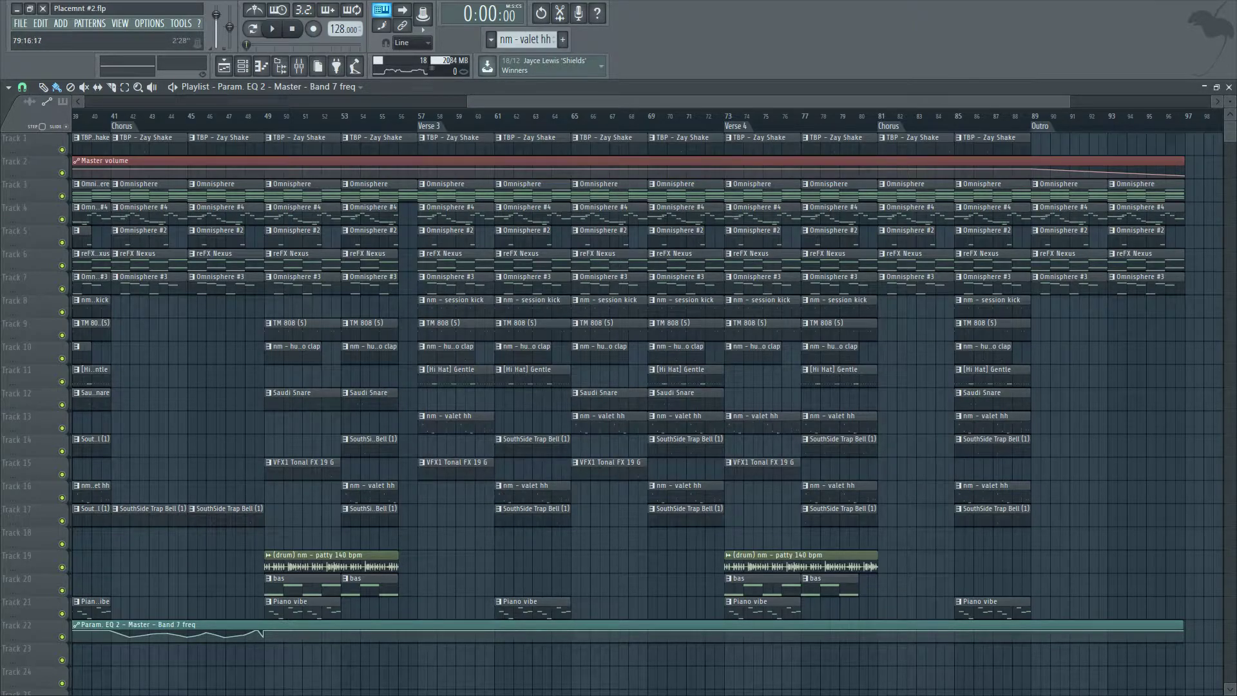
Play back the stripped bars leading into the final Chorus.
{"action": "left_click", "coordinate": [868, 114]}
{"action": "scroll", "coordinate": [934, 412], "scroll_direction": "down", "scroll_amount": 2}
{"action": "scroll", "coordinate": [966, 413], "scroll_direction": "up", "scroll_amount": 3}
{"action": "scroll", "coordinate": [749, 561], "scroll_direction": "up", "scroll_amount": 2}
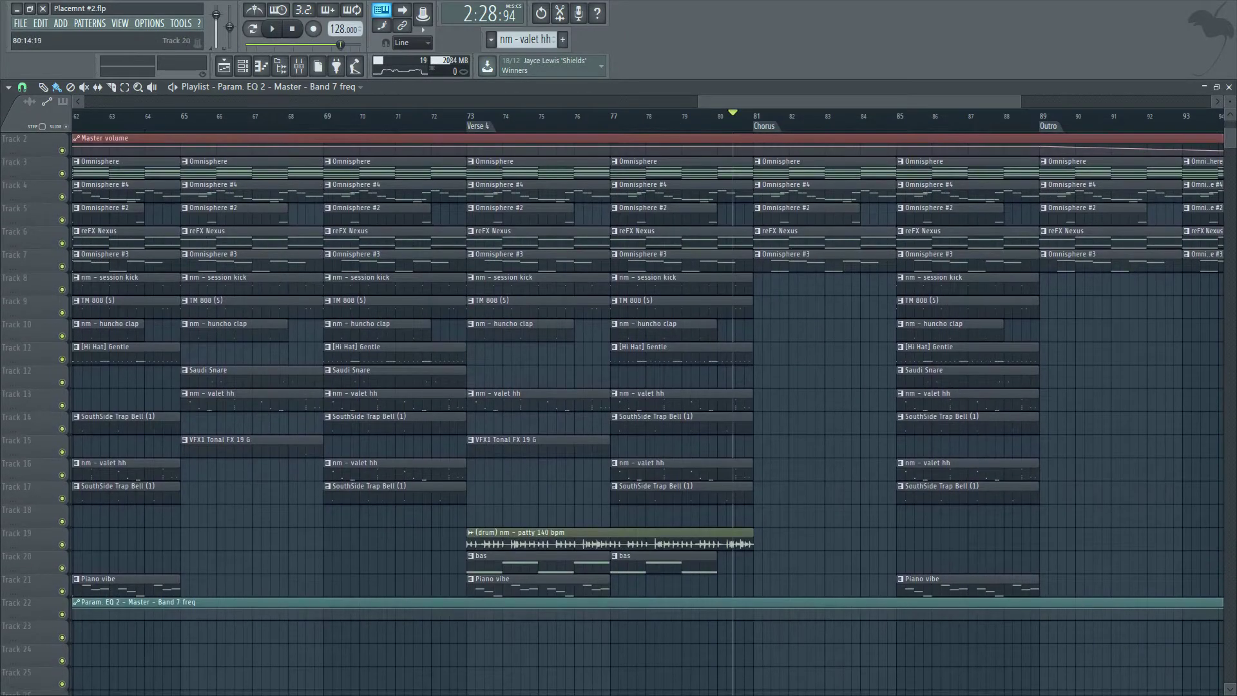
{"action": "key", "text": "space"}
{"action": "scroll", "coordinate": [750, 561], "scroll_direction": "down", "scroll_amount": 3}
{"action": "key", "text": "space"}
{"action": "scroll", "coordinate": [909, 412], "scroll_direction": "up", "scroll_amount": 2}
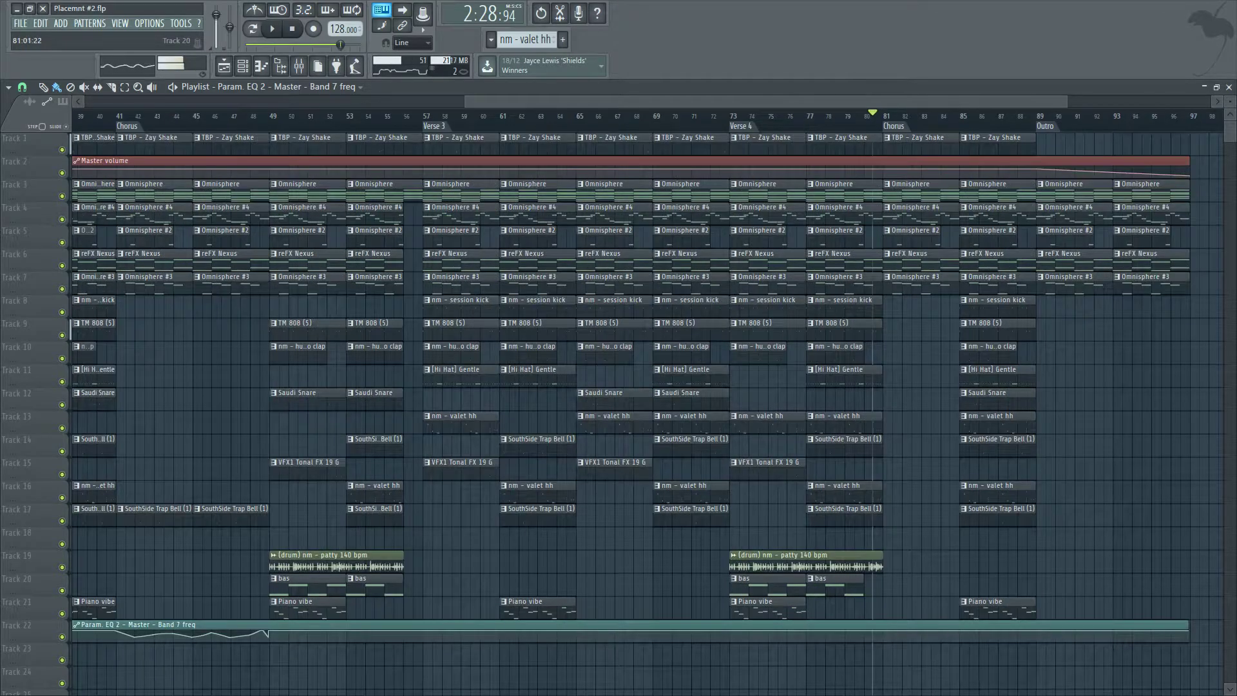
Move a bas clip to bar 81 at the final Chorus and delete the other bas clips around Verse 4.
{"action": "left_click_drag", "start_coordinate": [813, 583], "coordinate": [968, 583]}
{"action": "scroll", "coordinate": [905, 606], "scroll_direction": "up", "scroll_amount": 2}
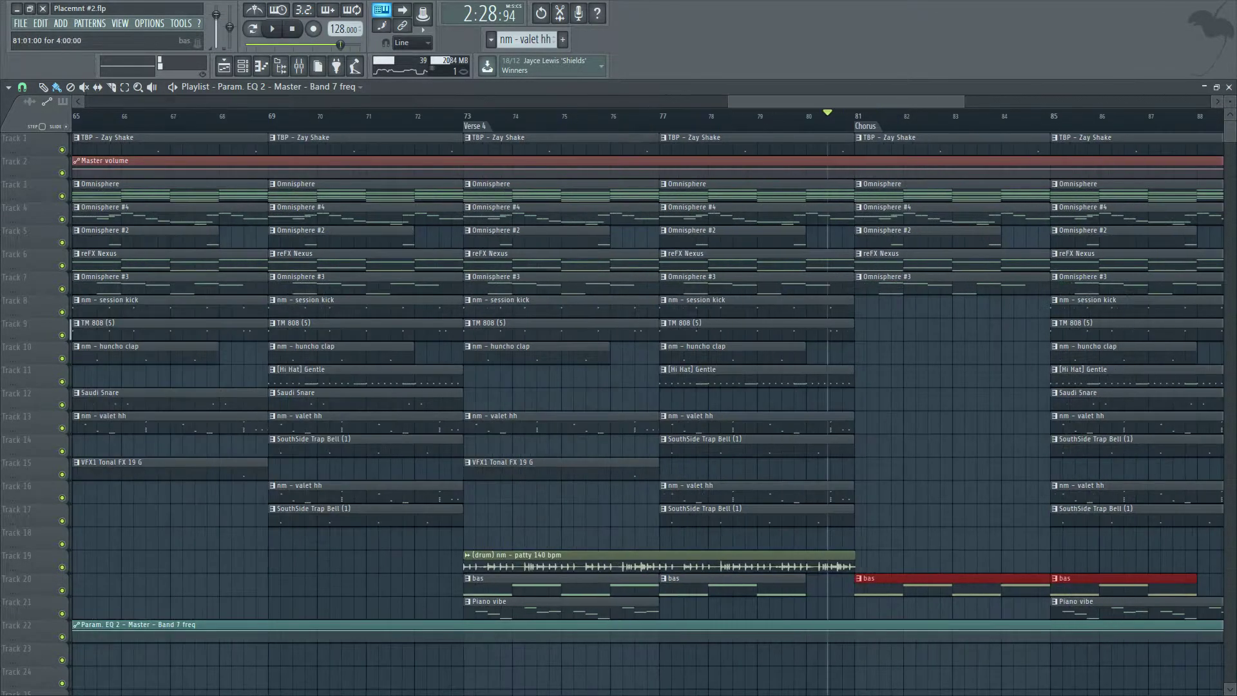
{"action": "scroll", "coordinate": [905, 605], "scroll_direction": "down", "scroll_amount": 4}
{"action": "right_click", "coordinate": [992, 583]}
{"action": "right_click", "coordinate": [947, 583]}
{"action": "scroll", "coordinate": [1099, 583], "scroll_direction": "up", "scroll_amount": 2}
{"action": "right_click", "coordinate": [1097, 583]}
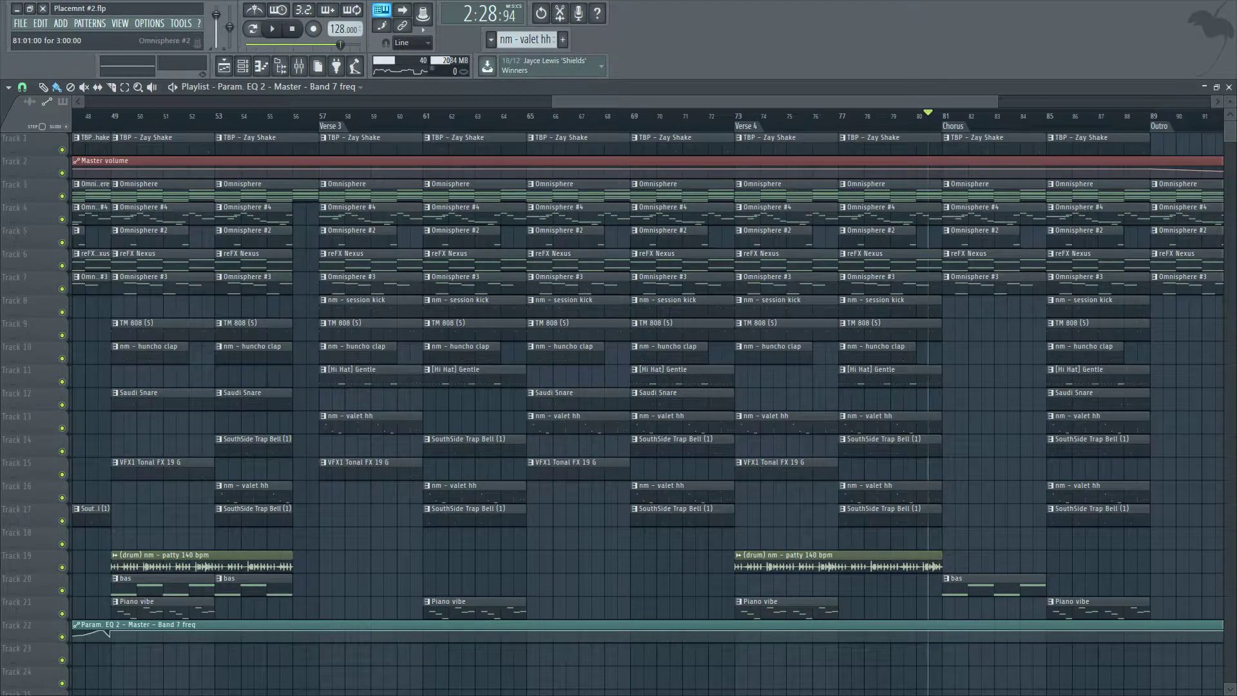
Shape a sharp filter dip in the EQ band 7 automation just before bar 85.
{"action": "scroll", "coordinate": [647, 387], "scroll_direction": "right", "scroll_amount": 3}
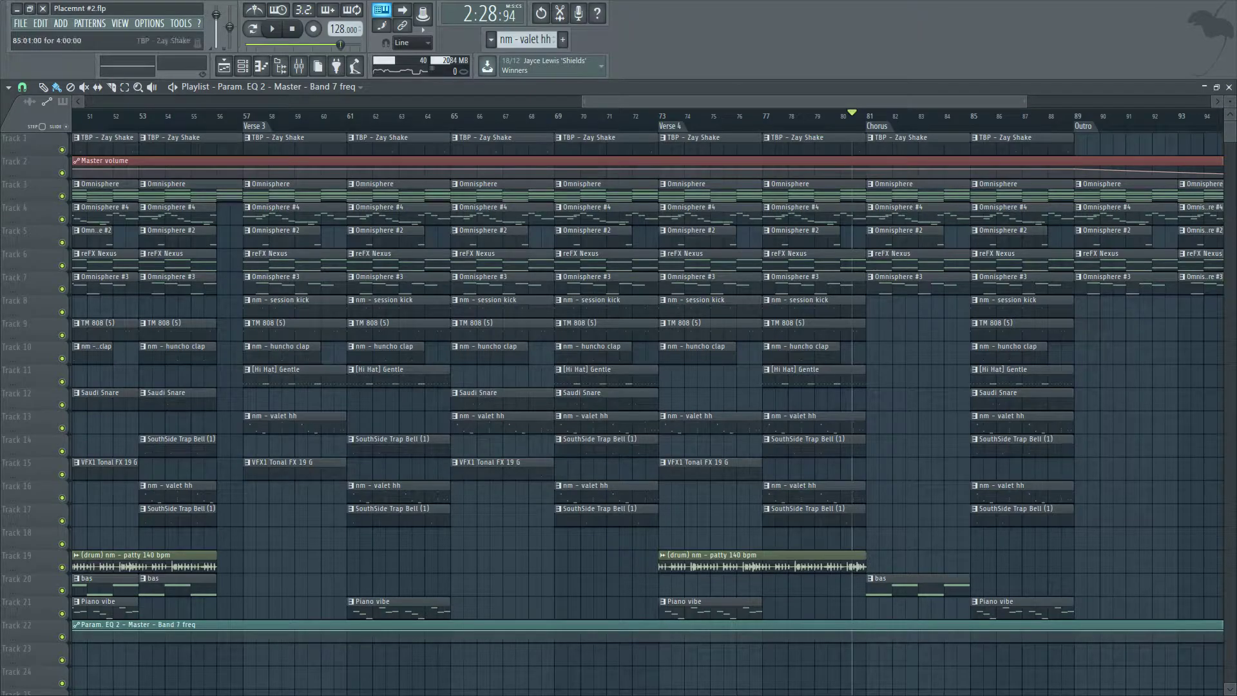
{"action": "scroll", "coordinate": [890, 632], "scroll_direction": "down", "scroll_amount": 2}
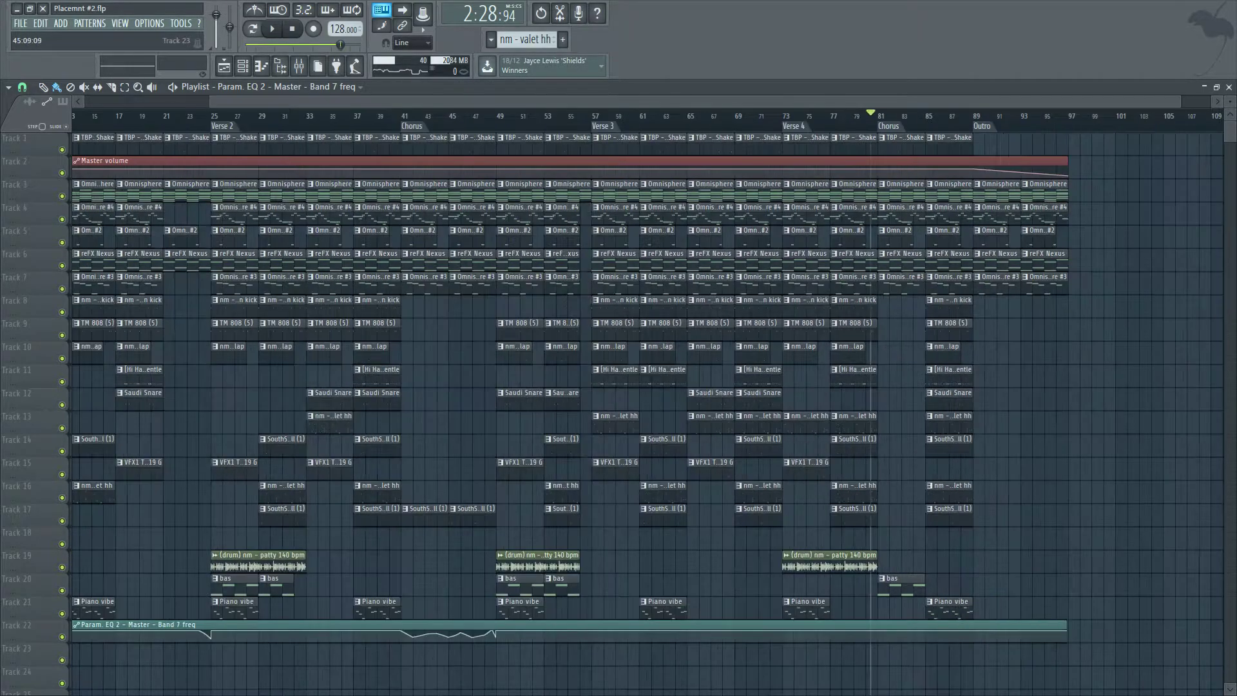
{"action": "scroll", "coordinate": [890, 631], "scroll_direction": "up", "scroll_amount": 3}
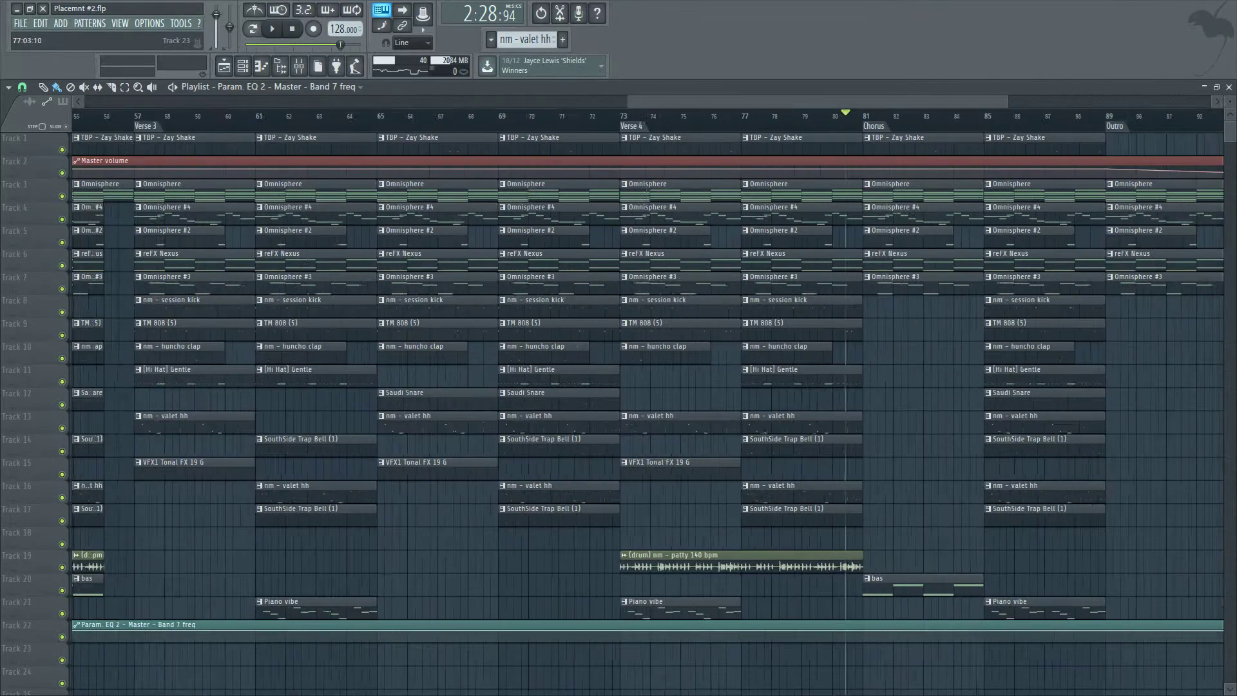
{"action": "scroll", "coordinate": [951, 631], "scroll_direction": "down", "scroll_amount": 2}
{"action": "scroll", "coordinate": [935, 631], "scroll_direction": "up", "scroll_amount": 2}
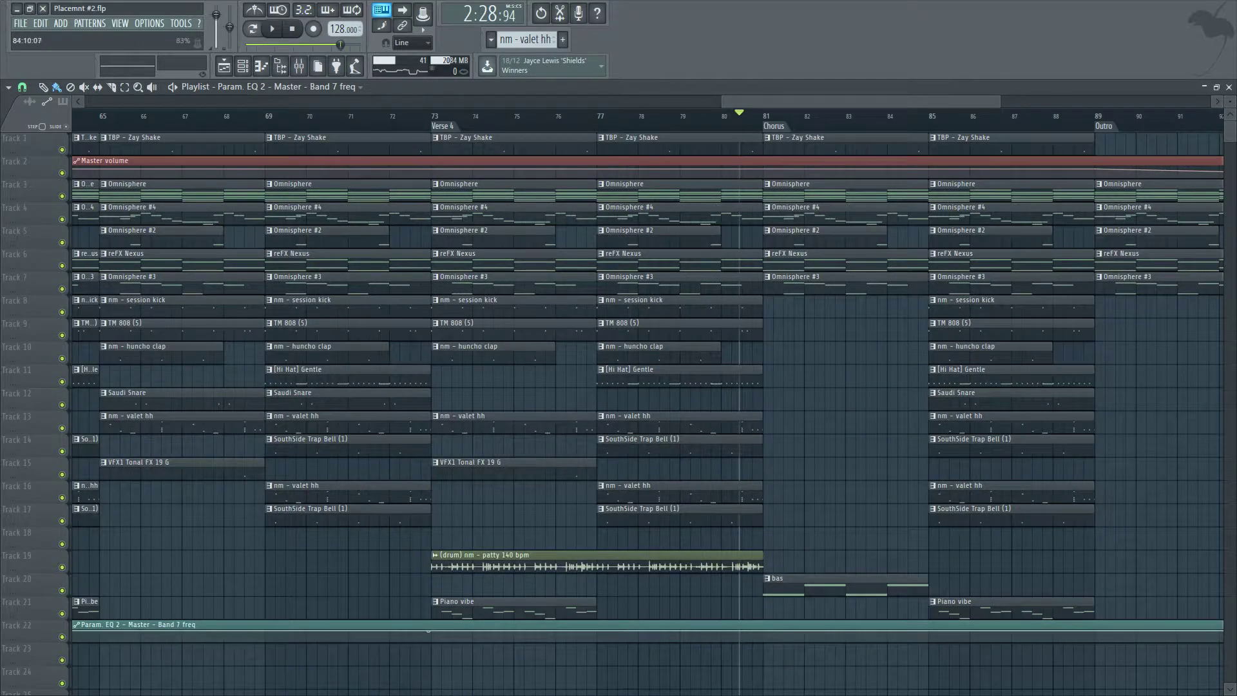
{"action": "scroll", "coordinate": [921, 631], "scroll_direction": "up", "scroll_amount": 1}
{"action": "right_click", "coordinate": [919, 632]}
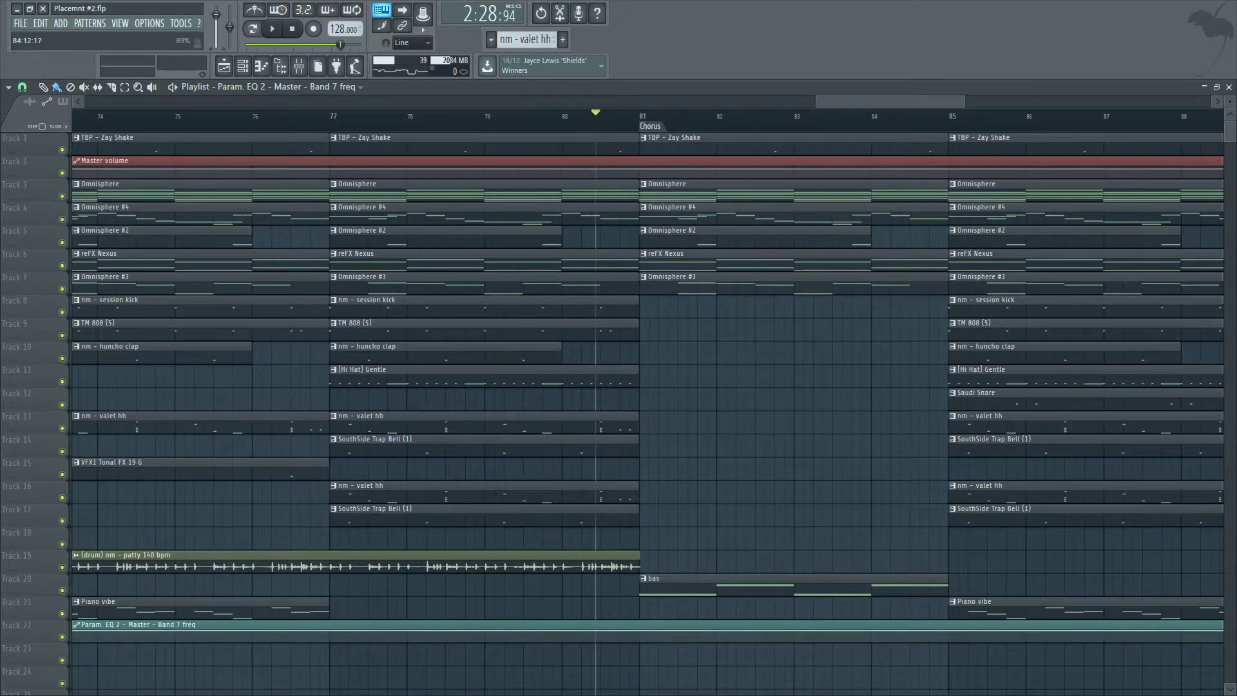
{"action": "left_click_drag", "start_coordinate": [929, 631], "coordinate": [949, 641]}
Play back the final Chorus and Outro transition.
{"action": "key", "text": "space"}
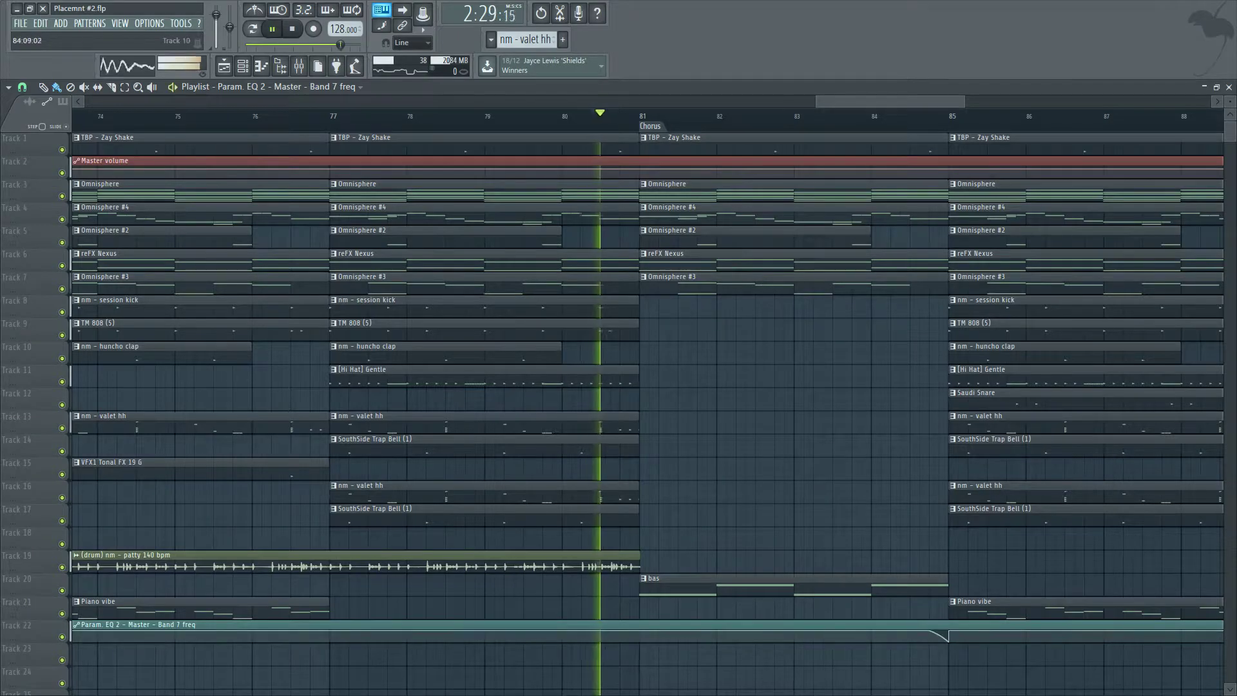
{"action": "scroll", "coordinate": [947, 638], "scroll_direction": "down", "scroll_amount": 2}
{"action": "scroll", "coordinate": [948, 638], "scroll_direction": "down", "scroll_amount": 2}
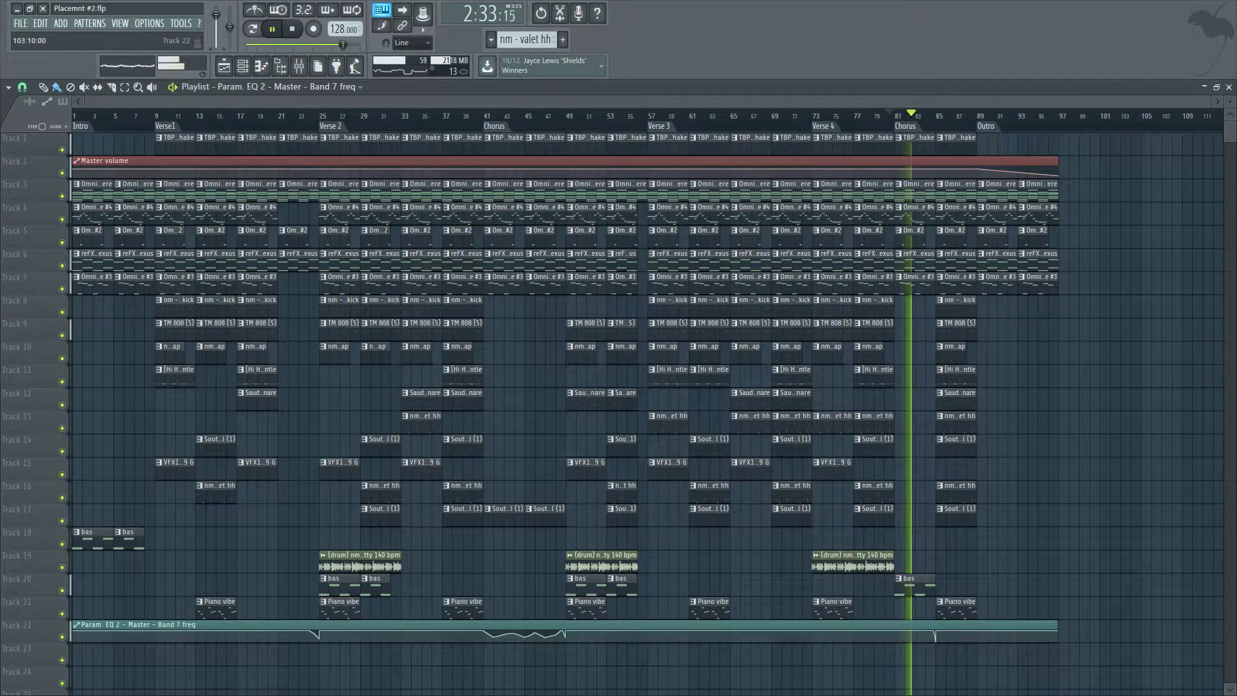
{"action": "scroll", "coordinate": [947, 638], "scroll_direction": "up", "scroll_amount": 4}
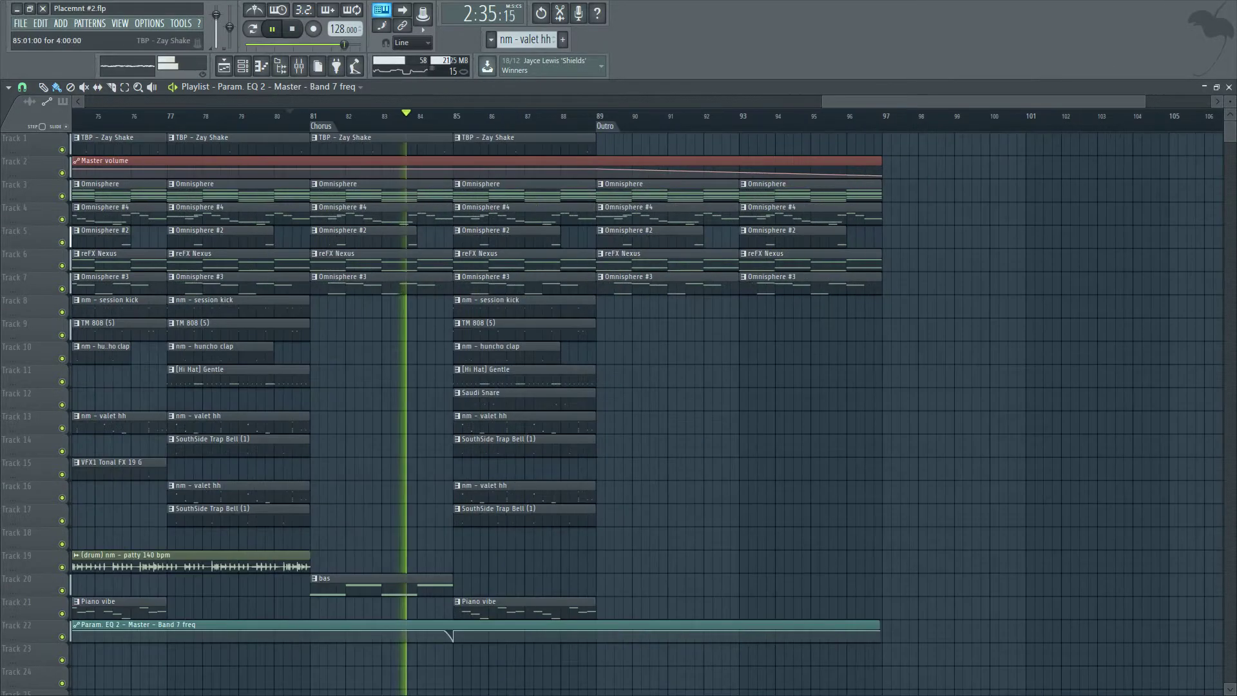
{"action": "scroll", "coordinate": [1127, 542], "scroll_direction": "down", "scroll_amount": 4}
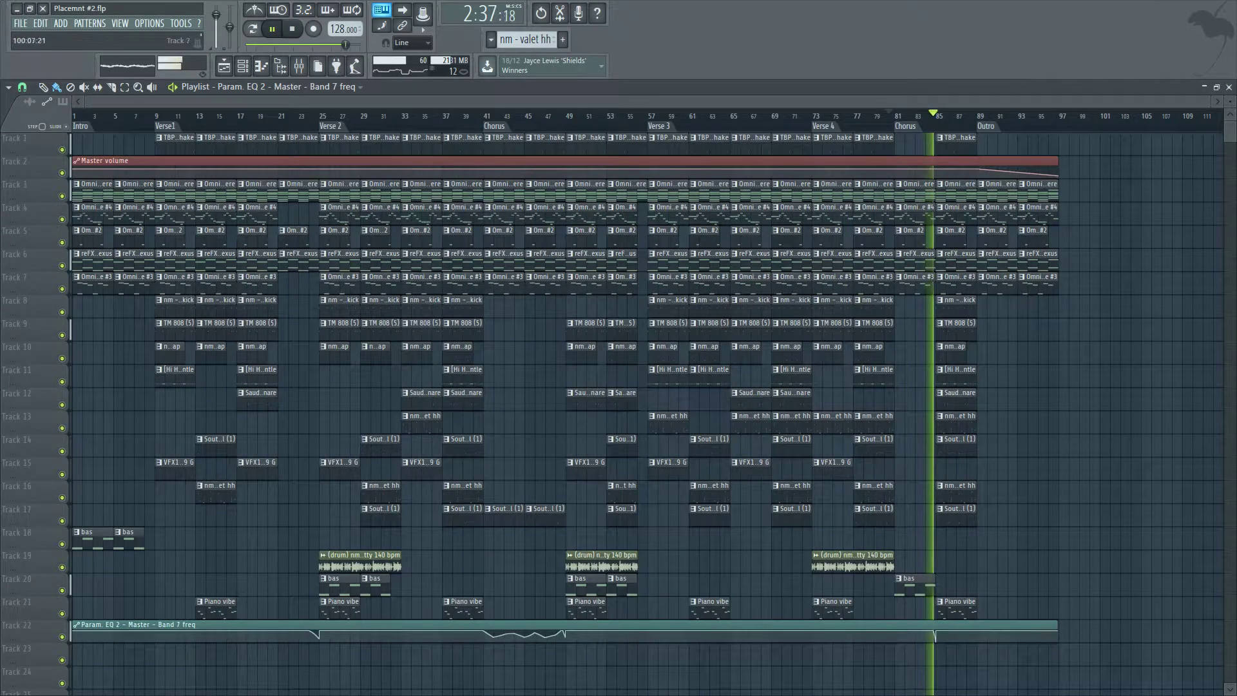
{"action": "scroll", "coordinate": [1143, 541], "scroll_direction": "up", "scroll_amount": 3}
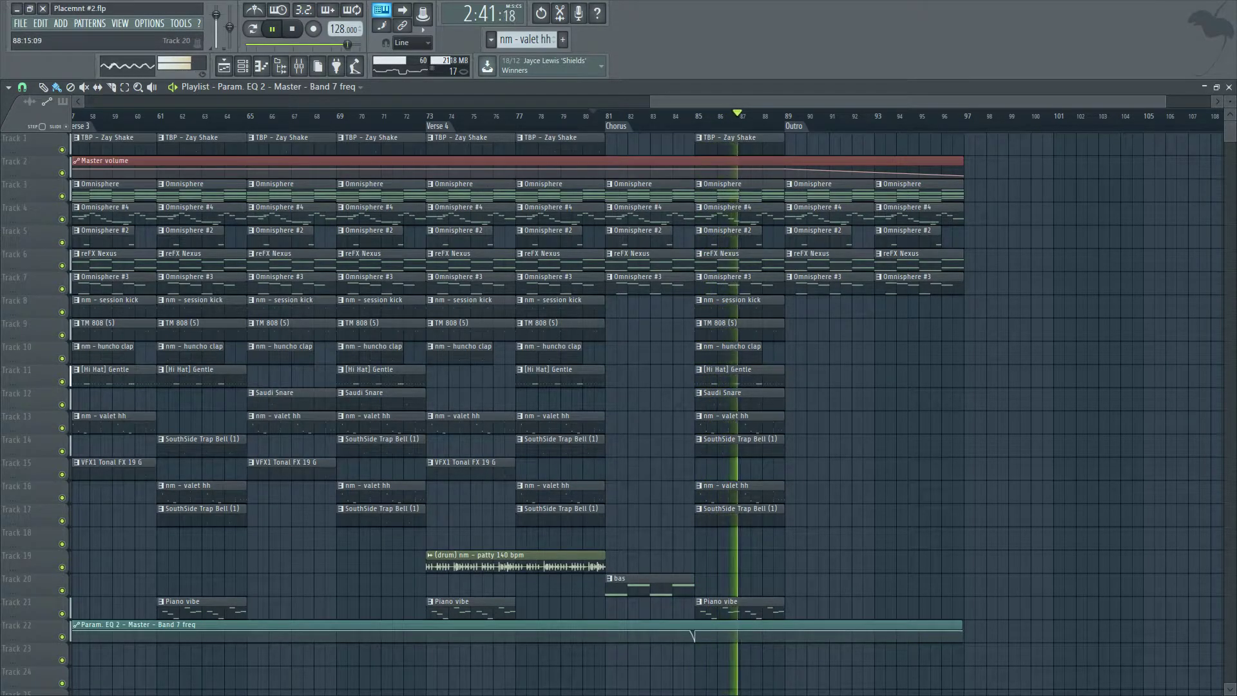
{"action": "scroll", "coordinate": [1143, 541], "scroll_direction": "down", "scroll_amount": 3}
{"action": "key", "text": "space"}
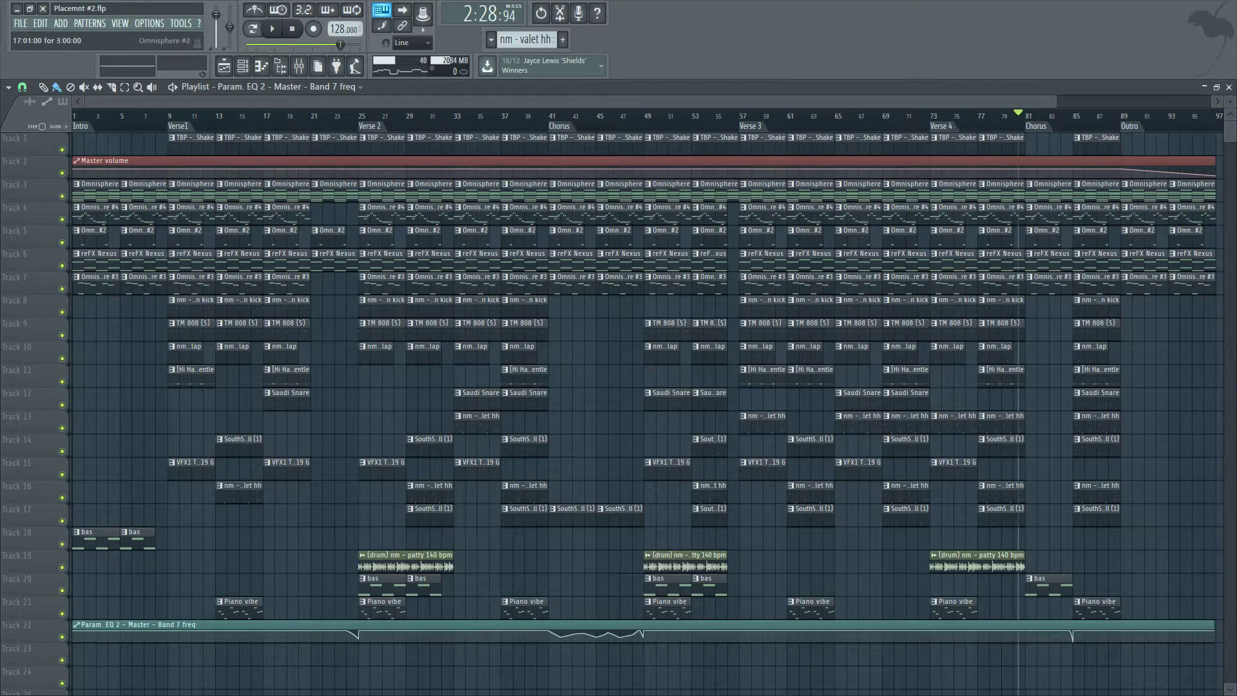
Drag the Go To Crash sample from the channel rack onto an empty playlist track.
{"action": "left_click", "coordinate": [299, 66]}
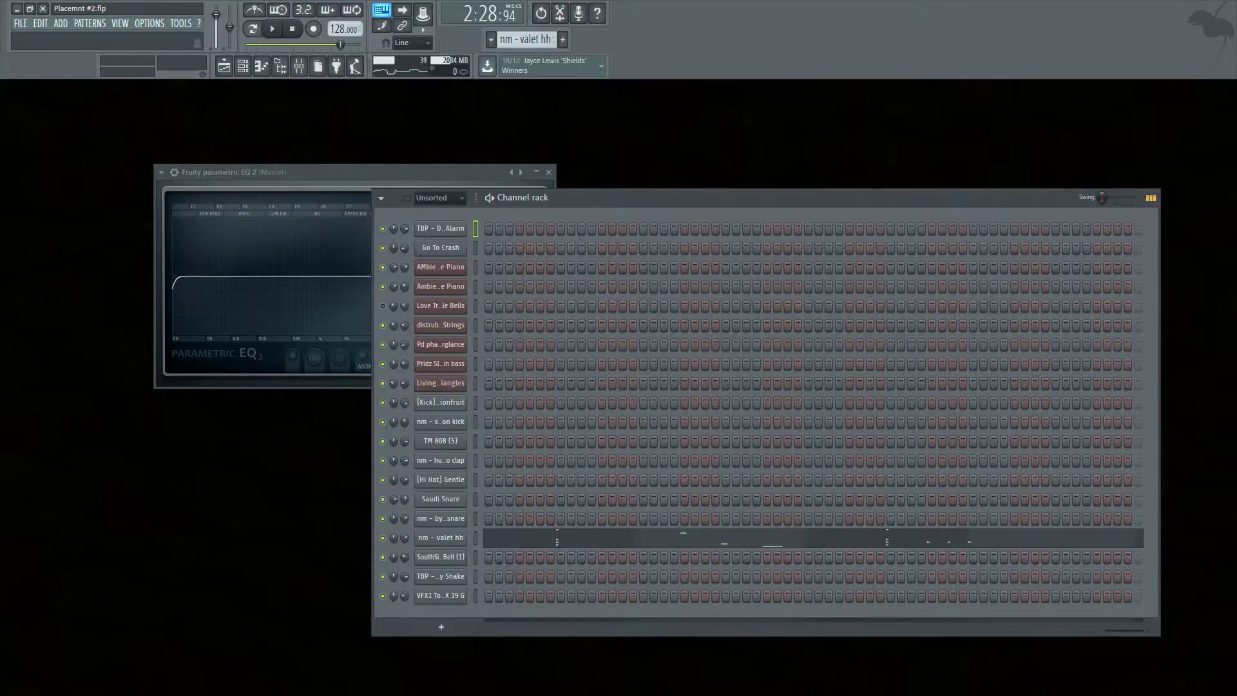
{"action": "left_click", "coordinate": [549, 172]}
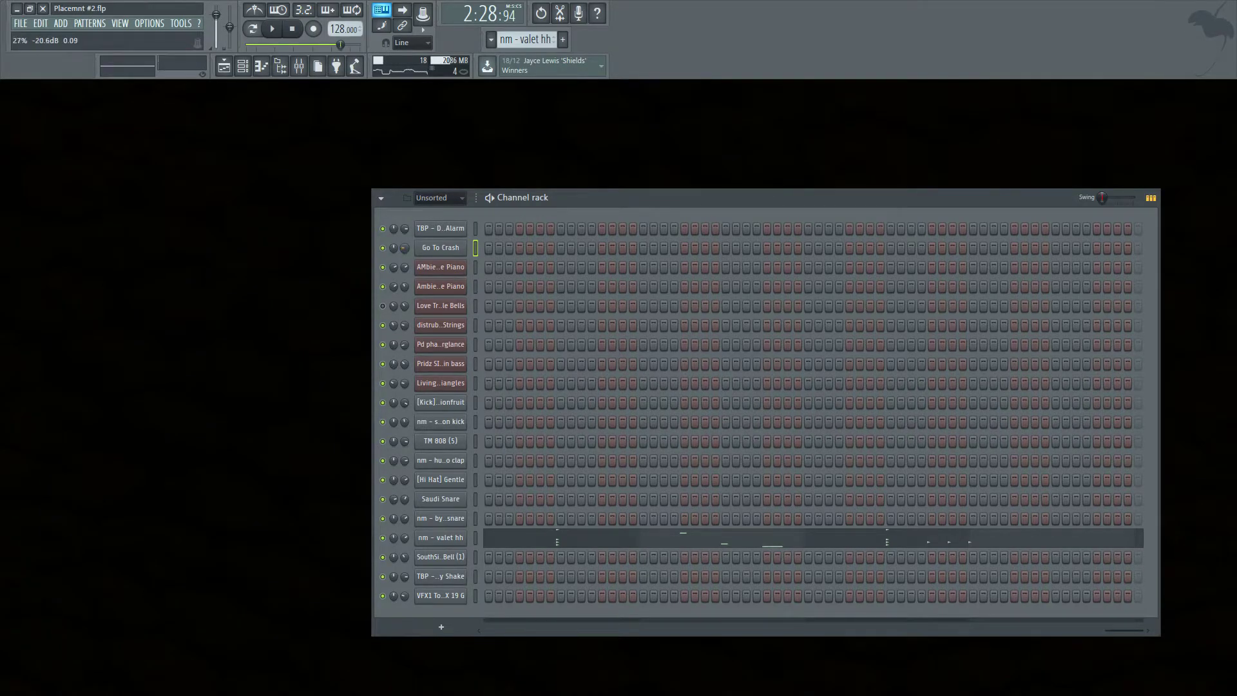
{"action": "left_click", "coordinate": [441, 248]}
{"action": "left_click", "coordinate": [224, 66]}
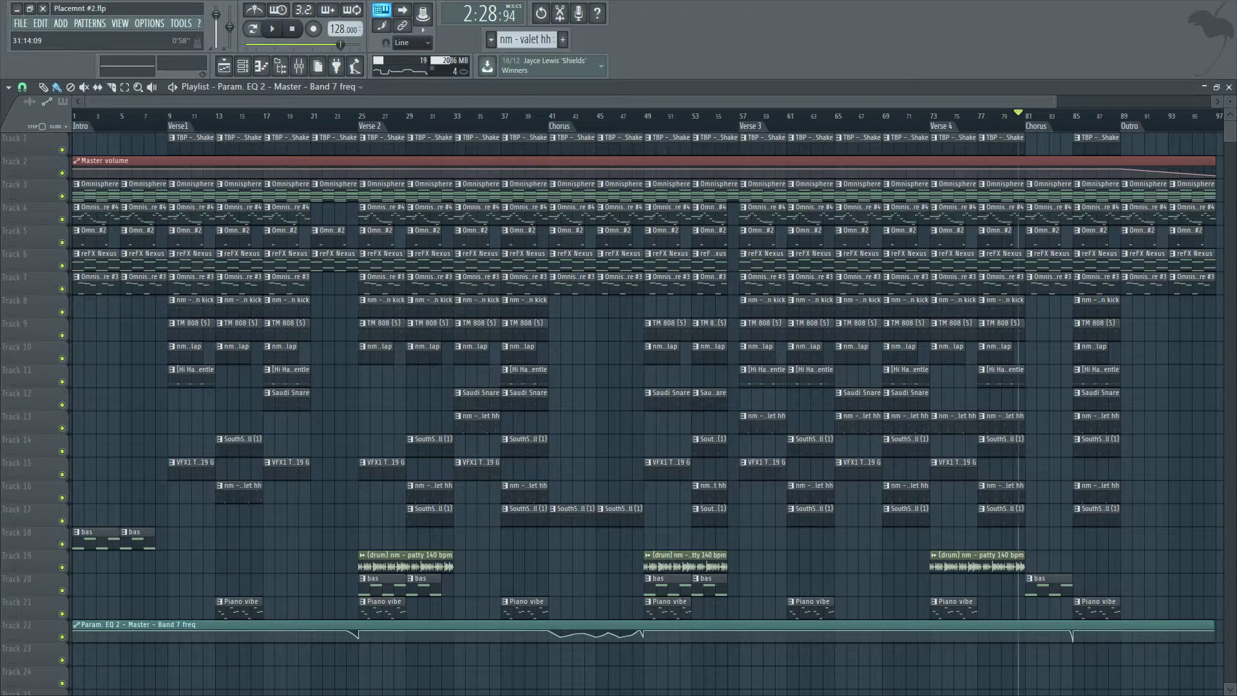
{"action": "left_click", "coordinate": [1216, 87]}
{"action": "left_click", "coordinate": [441, 354]}
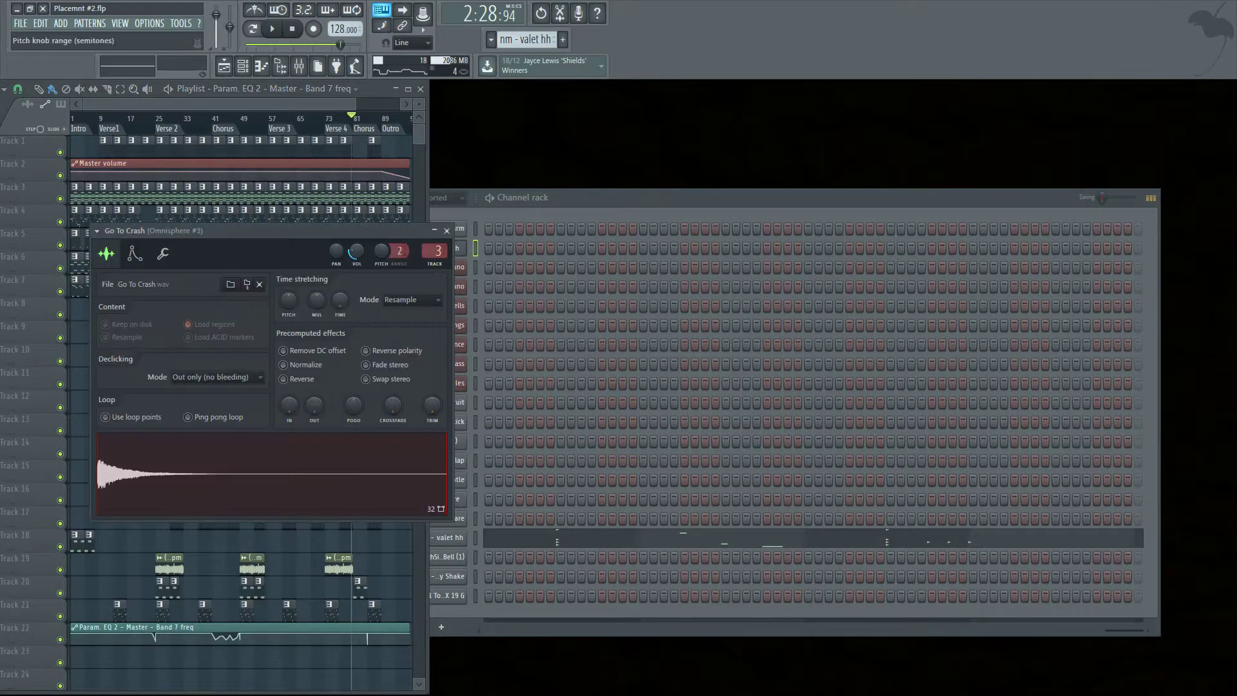
{"action": "left_click_drag", "start_coordinate": [271, 474], "coordinate": [110, 657]}
{"action": "left_click", "coordinate": [408, 89]}
{"action": "scroll", "coordinate": [193, 605], "scroll_direction": "down", "scroll_amount": 2}
{"action": "scroll", "coordinate": [193, 606], "scroll_direction": "up", "scroll_amount": 4}
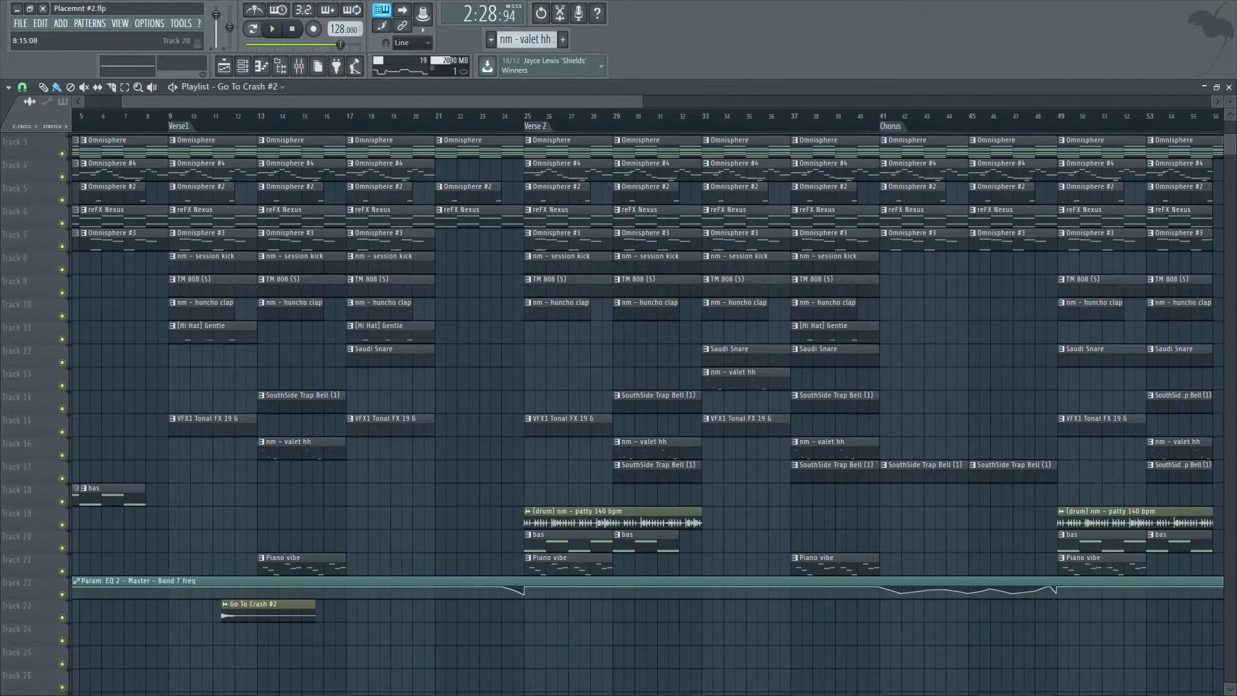
Position the crash clip so it ends at Verse1 on bar 9 and reverse its sample.
{"action": "left_click_drag", "start_coordinate": [258, 604], "coordinate": [97, 607]}
{"action": "scroll", "coordinate": [251, 624], "scroll_direction": "up", "scroll_amount": 3}
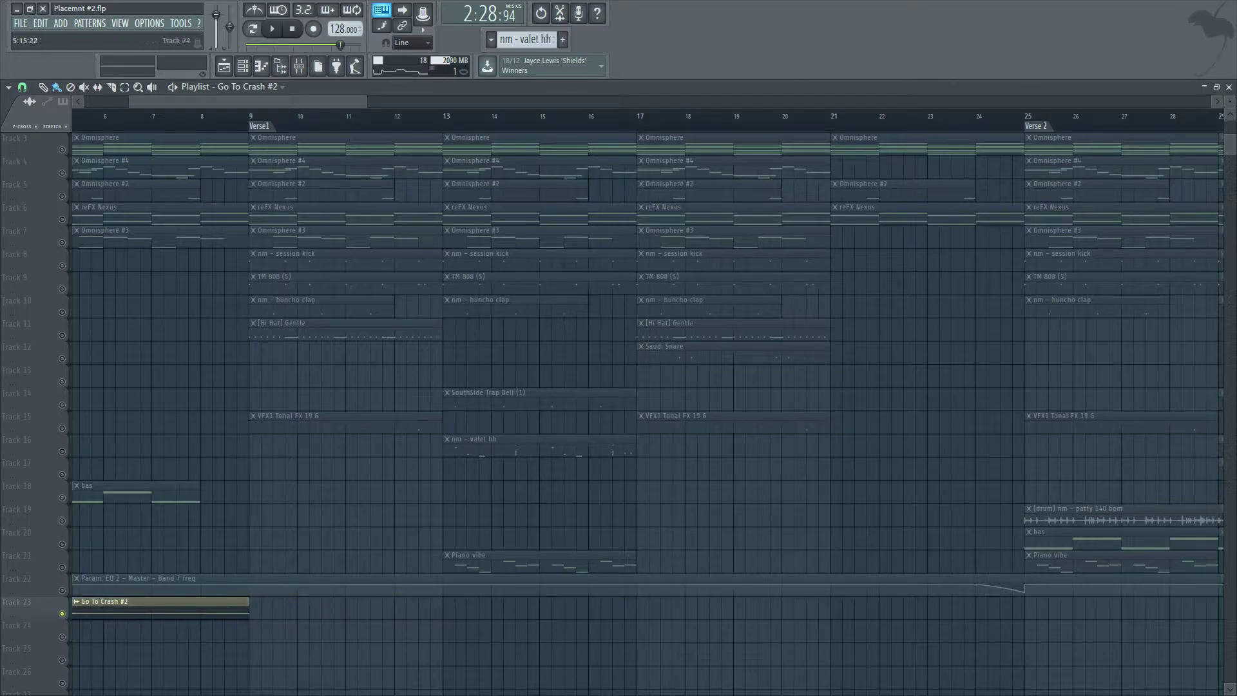
{"action": "scroll", "coordinate": [644, 387], "scroll_direction": "left", "scroll_amount": 5}
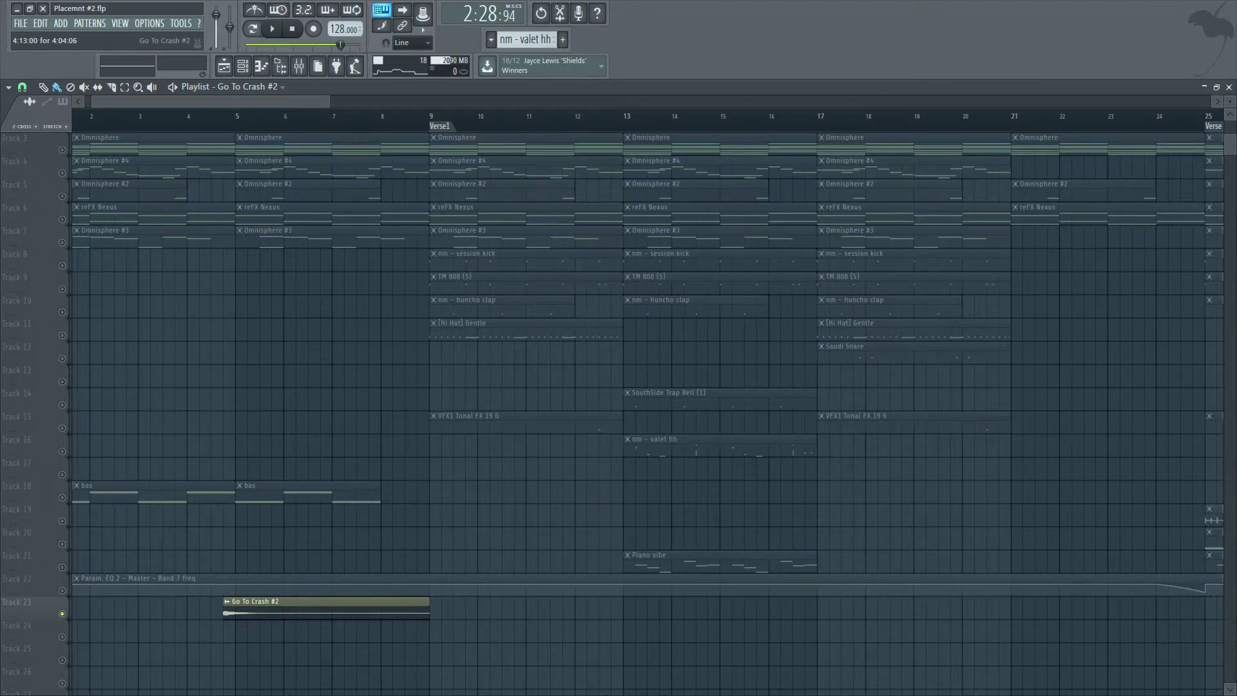
{"action": "double_click", "coordinate": [283, 607]}
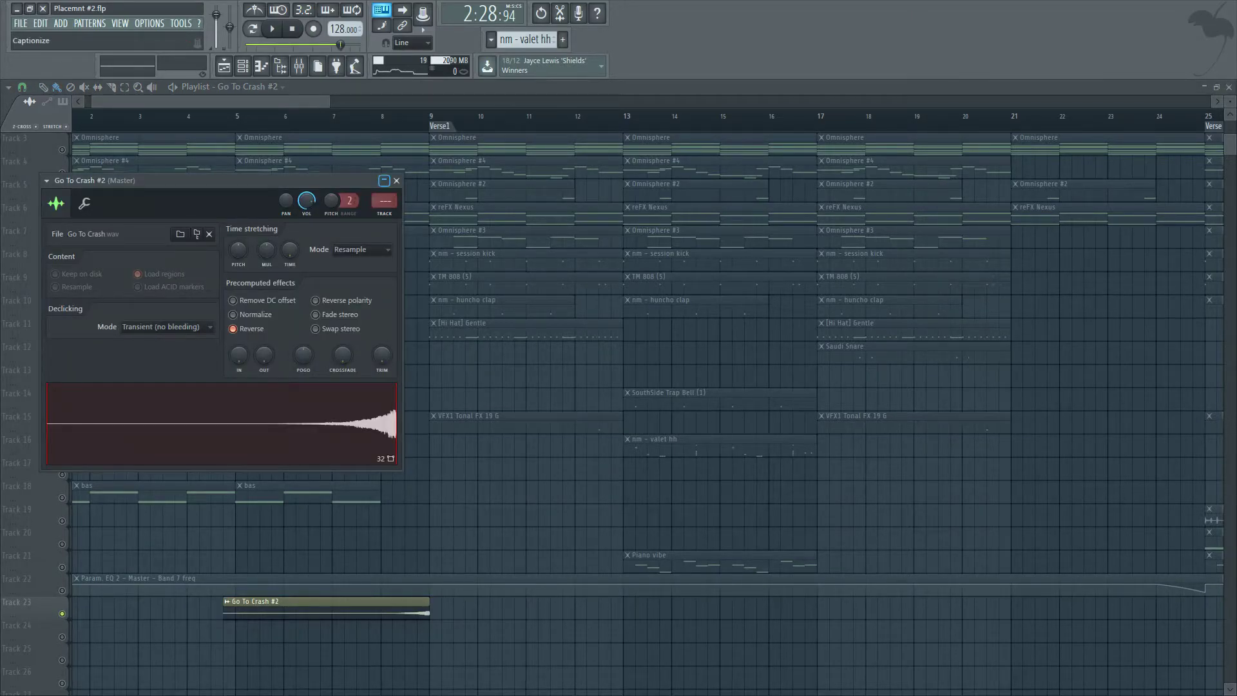
{"action": "left_click", "coordinate": [396, 181]}
Play back the reversed crash rising into Verse1.
{"action": "scroll", "coordinate": [364, 644], "scroll_direction": "up", "scroll_amount": 3}
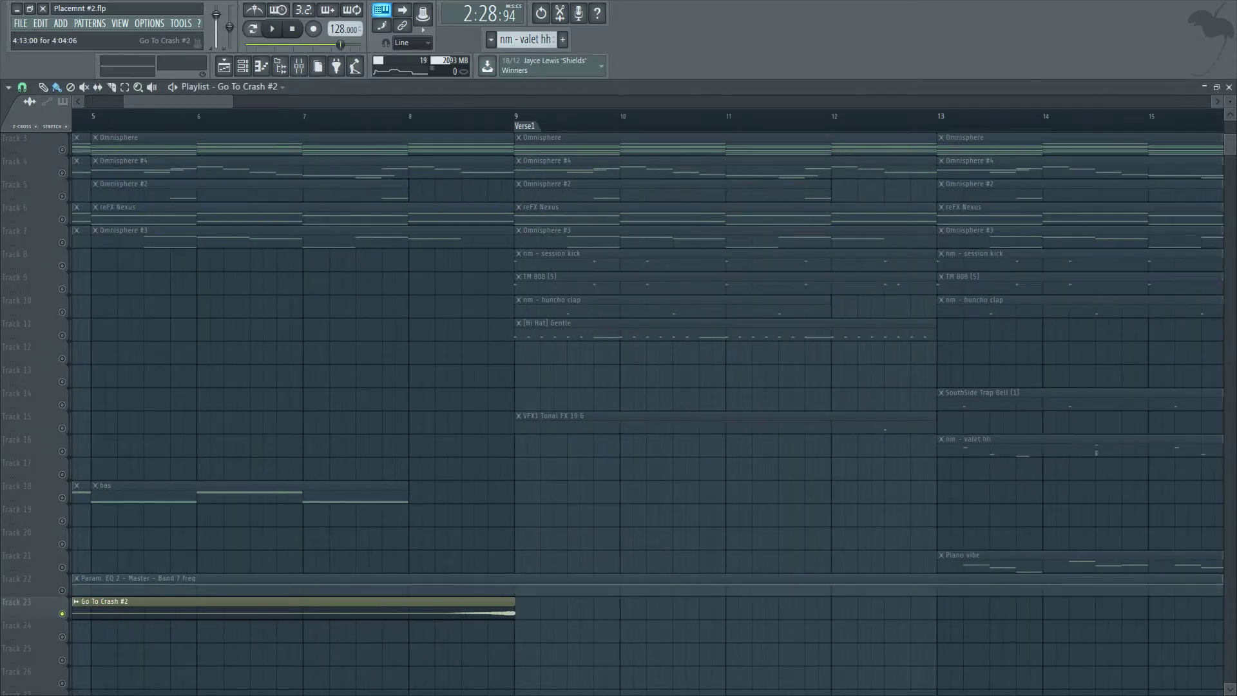
{"action": "scroll", "coordinate": [495, 634], "scroll_direction": "up", "scroll_amount": 4}
{"action": "left_click_drag", "start_coordinate": [494, 634], "coordinate": [503, 609]}
{"action": "scroll", "coordinate": [361, 496], "scroll_direction": "down", "scroll_amount": 6}
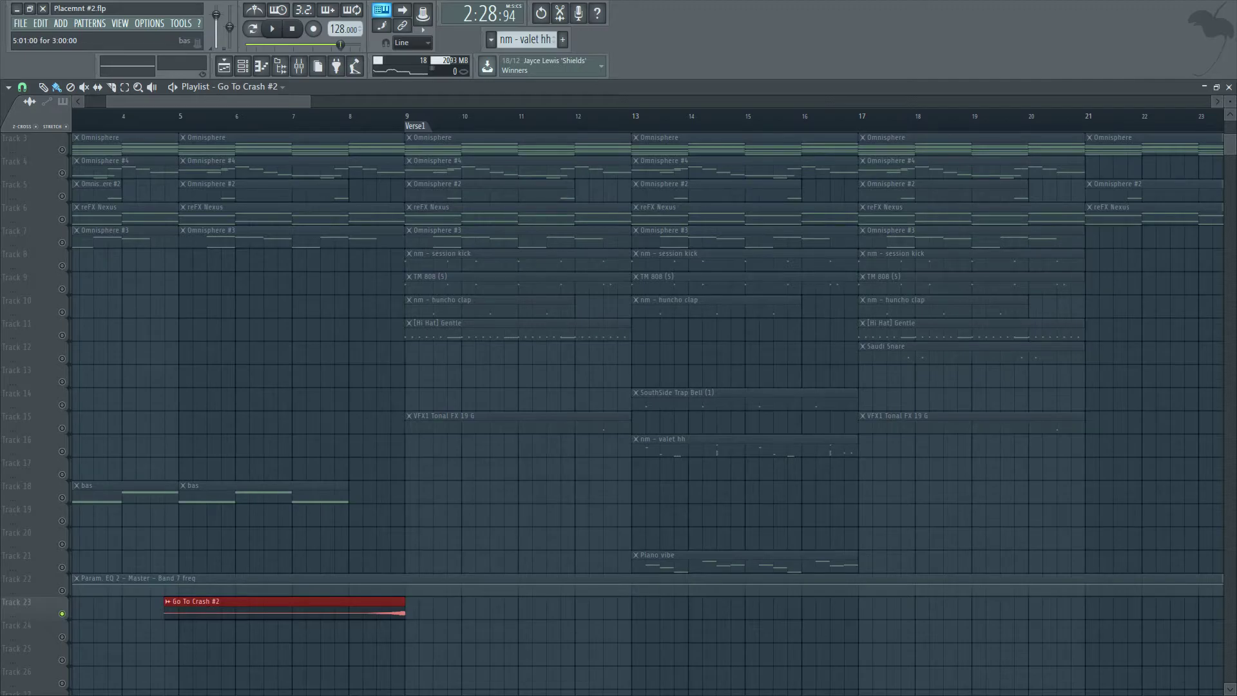
{"action": "key", "text": "space"}
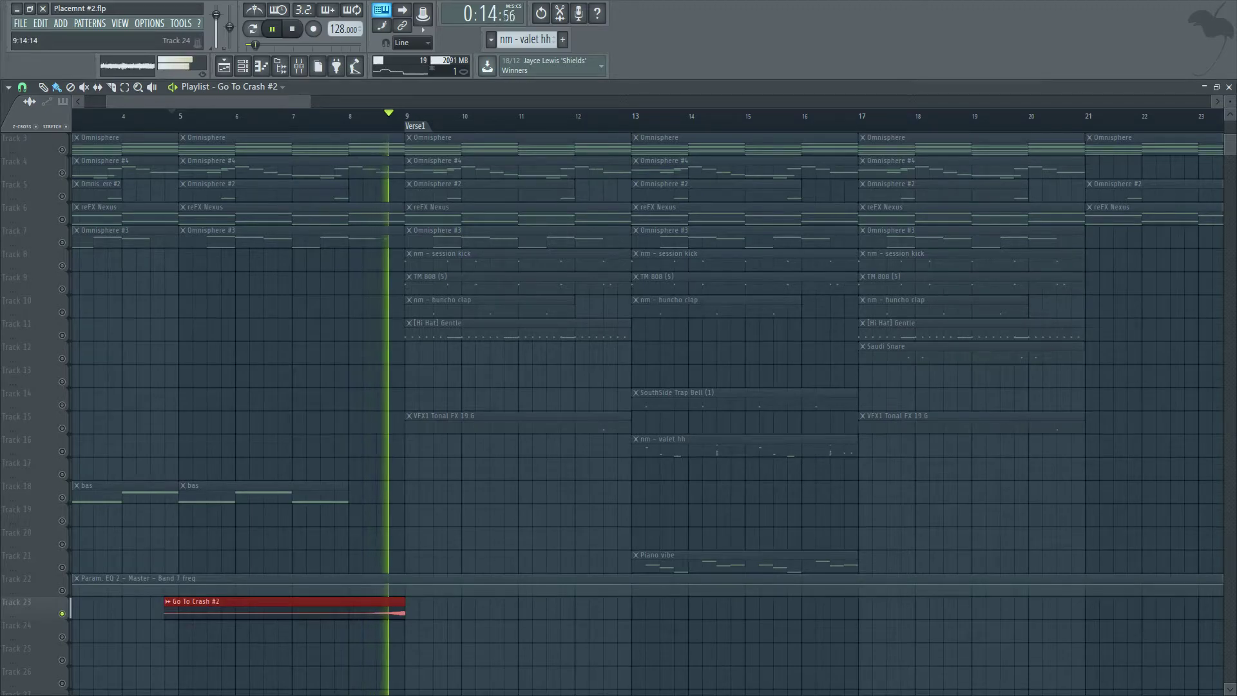
{"action": "key", "text": "space"}
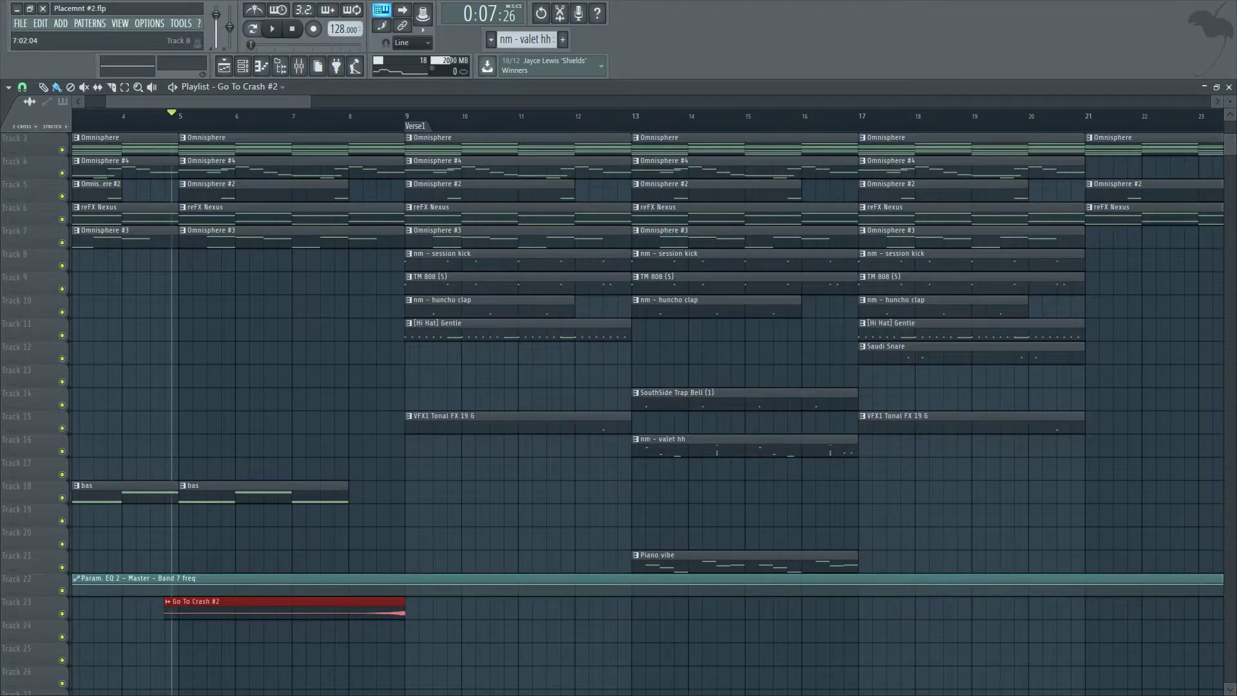
{"action": "key", "text": "space"}
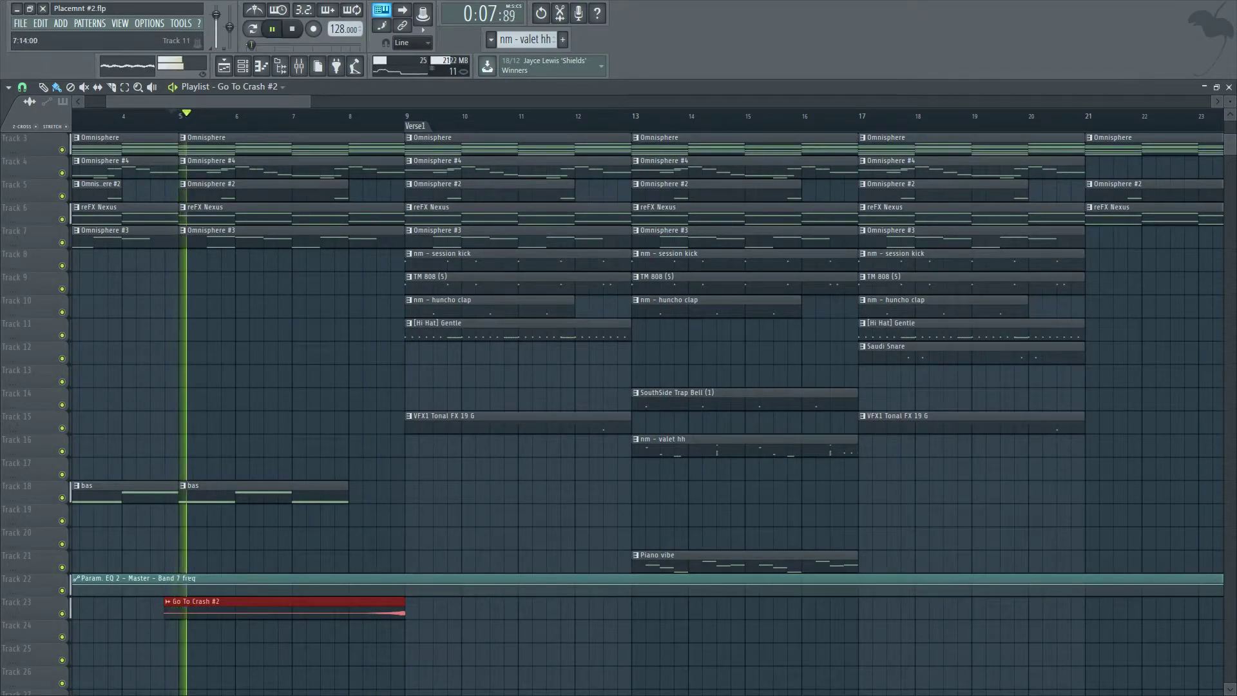
{"action": "scroll", "coordinate": [242, 400], "scroll_direction": "down", "scroll_amount": 2}
{"action": "scroll", "coordinate": [242, 400], "scroll_direction": "down", "scroll_amount": 2}
{"action": "scroll", "coordinate": [242, 399], "scroll_direction": "down", "scroll_amount": 5}
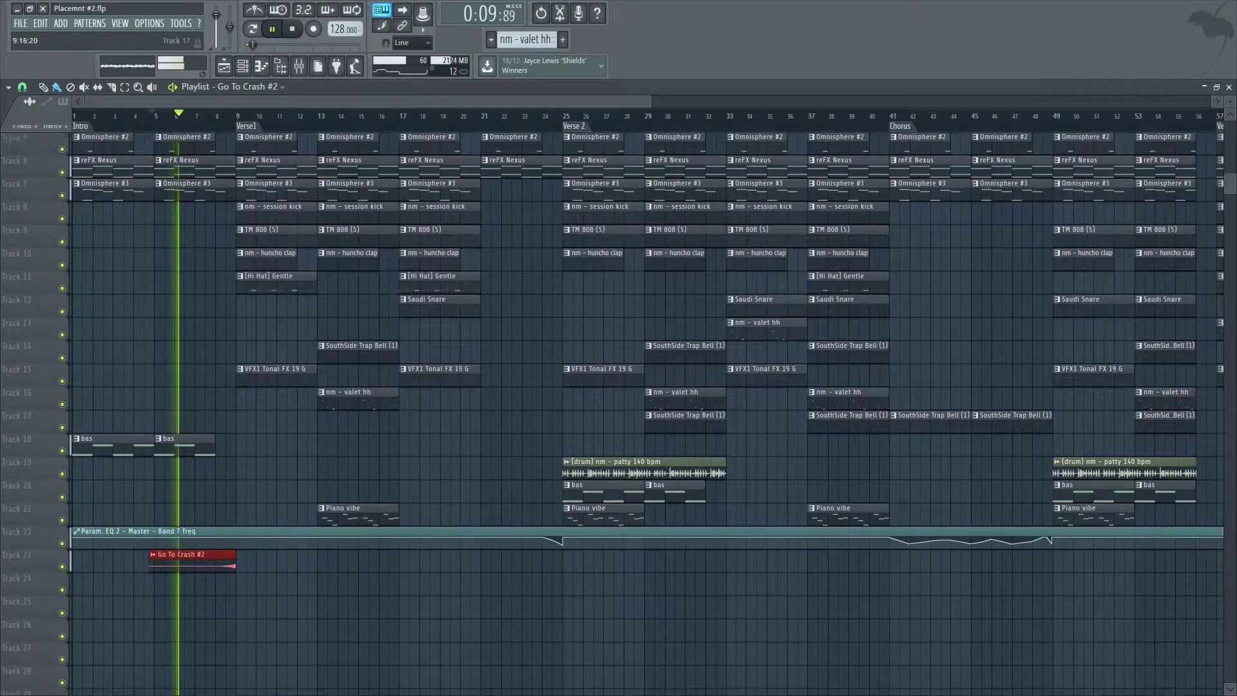
{"action": "scroll", "coordinate": [283, 406], "scroll_direction": "down", "scroll_amount": 2}
Review the crash clip's sample settings.
{"action": "right_click", "coordinate": [302, 412], "text": "ctrl"}
{"action": "right_click", "coordinate": [161, 618], "text": "ctrl"}
{"action": "scroll", "coordinate": [161, 622], "scroll_direction": "up", "scroll_amount": 3}
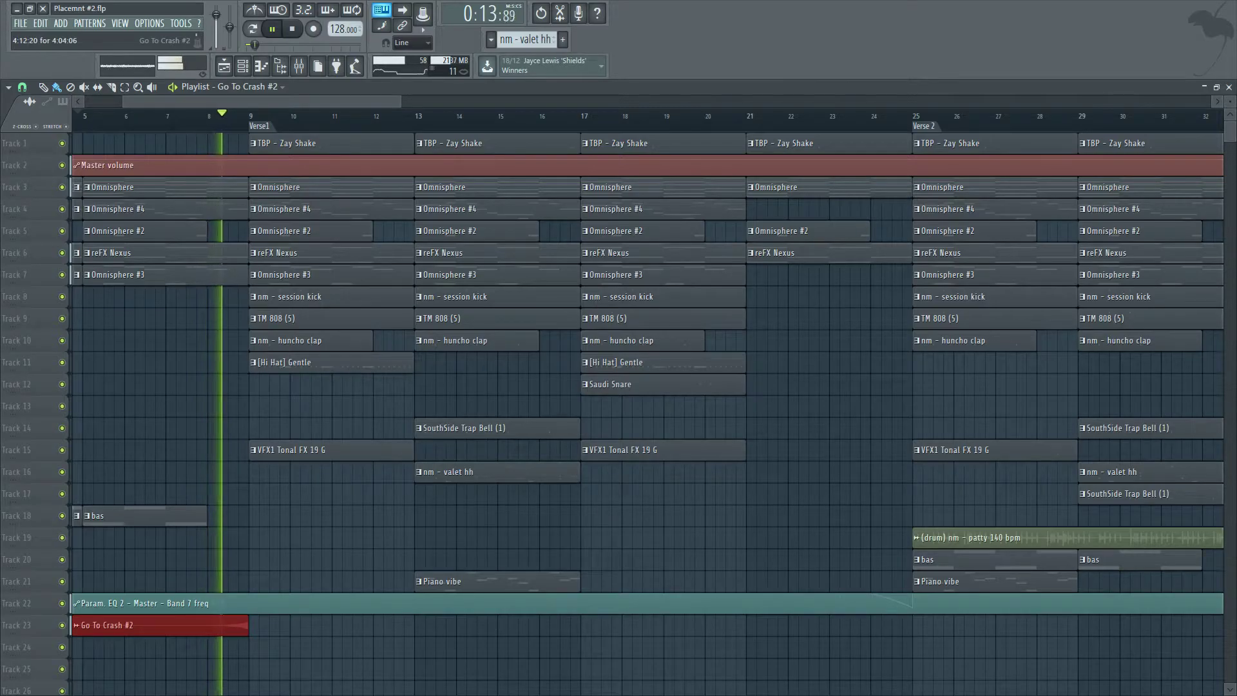
{"action": "double_click", "coordinate": [161, 625]}
{"action": "key", "text": "space"}
{"action": "left_click", "coordinate": [396, 180]}
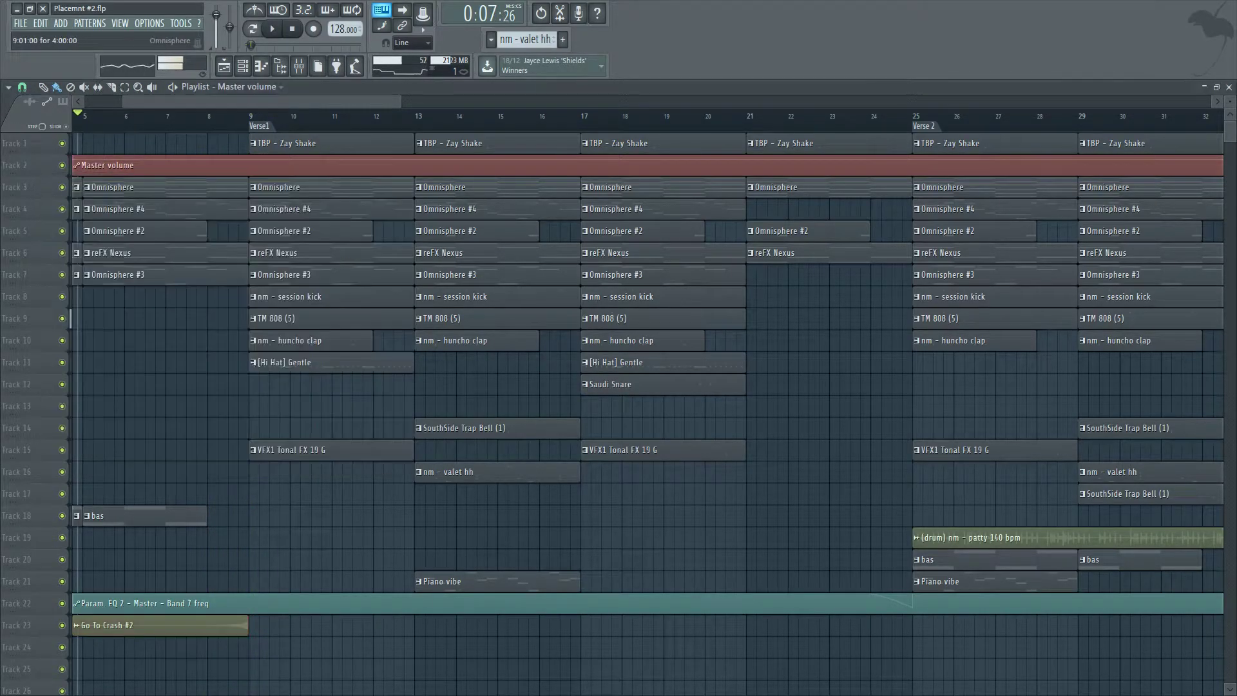
Open the crash clip's mixer track and load Fruity delay 2 into its first effect slot.
{"action": "double_click", "coordinate": [161, 625]}
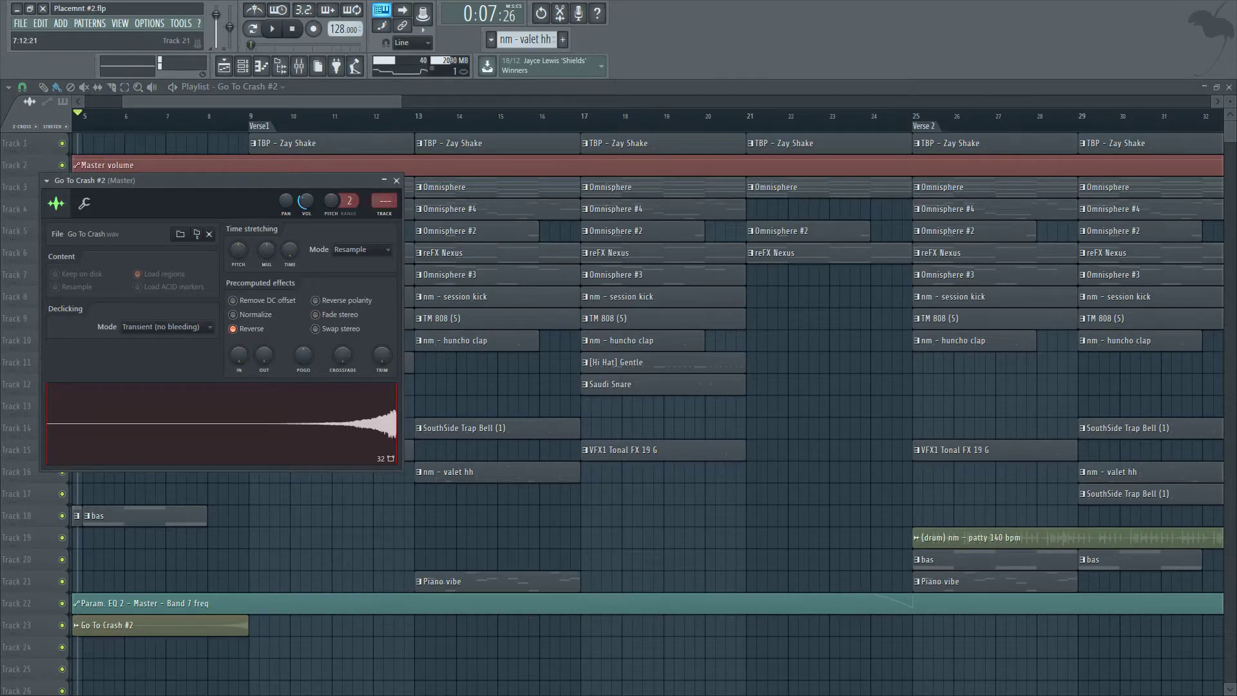
{"action": "left_click_drag", "start_coordinate": [193, 180], "coordinate": [96, 237]}
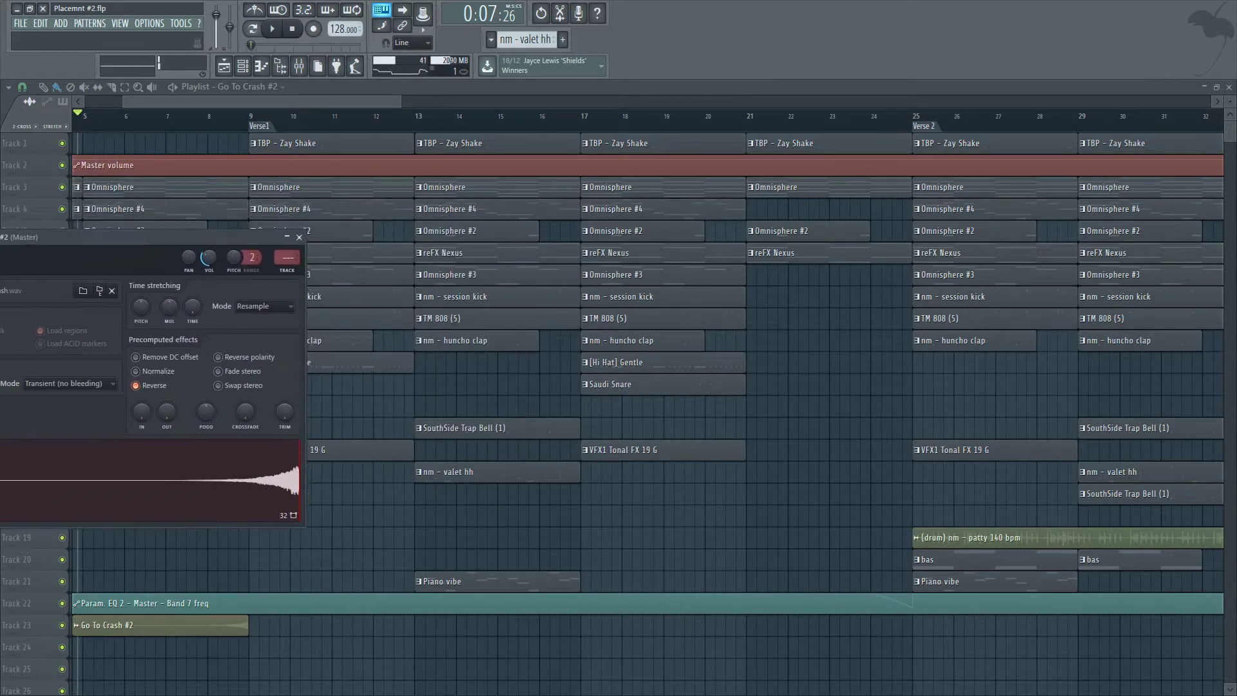
{"action": "key", "text": "F9"}
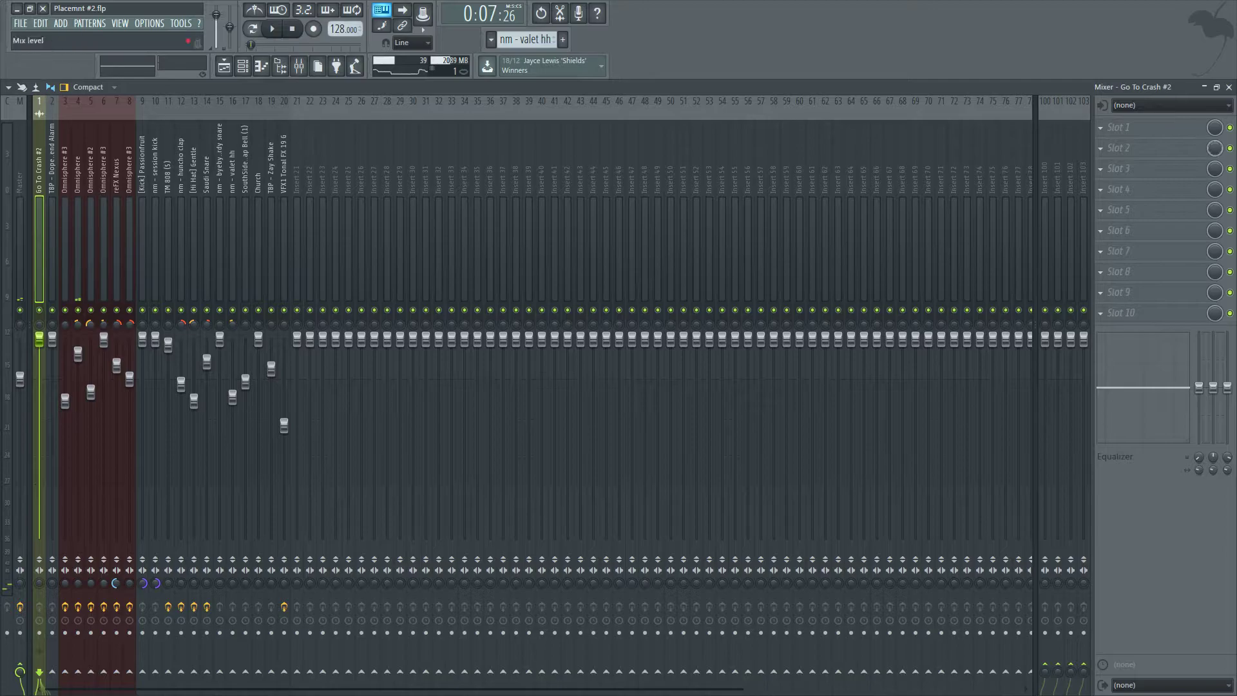
{"action": "left_click", "coordinate": [1134, 127]}
{"action": "left_click", "coordinate": [1077, 176]}
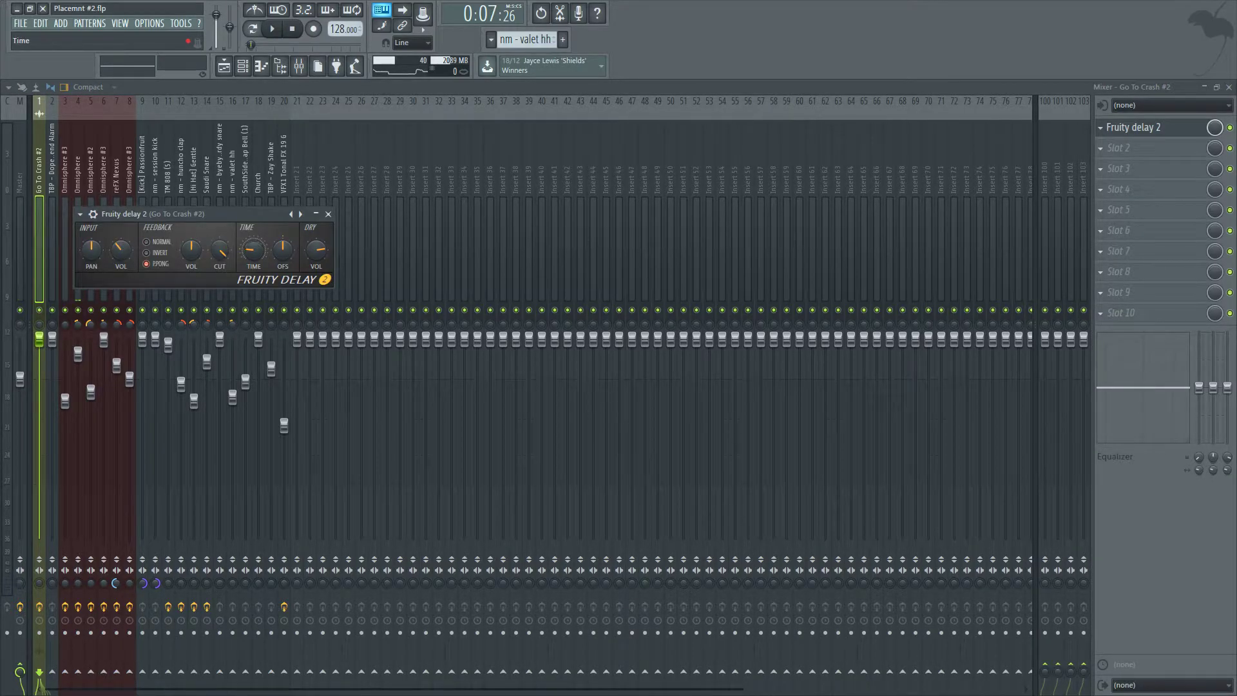
Adjust a Fruity delay 2 knob setting on the crash track and play back the result.
{"action": "right_click", "coordinate": [243, 248]}
{"action": "mouse_move", "coordinate": [284, 270]}
{"action": "left_click", "coordinate": [374, 318]}
{"action": "left_click_drag", "start_coordinate": [193, 214], "coordinate": [308, 252]}
{"action": "key", "text": "space"}
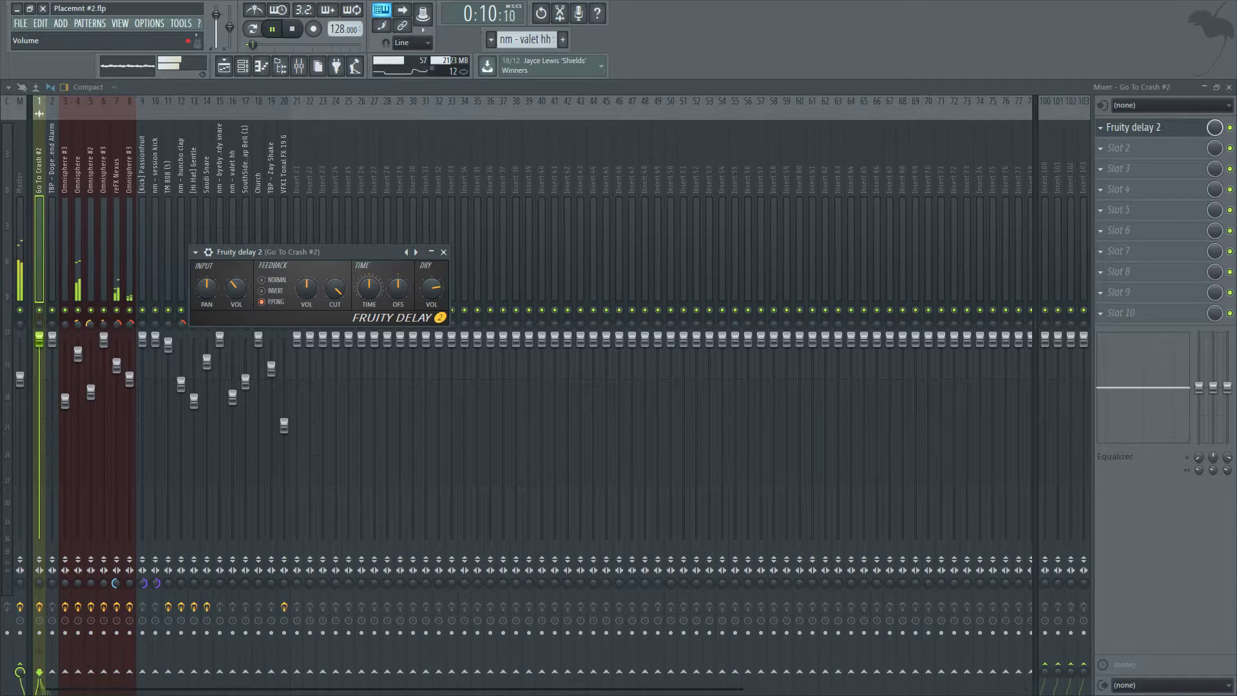
Lower the crash track's volume fader and add Fruity Reeverb 2 to its second effect slot.
{"action": "left_click_drag", "start_coordinate": [40, 340], "coordinate": [39, 422]}
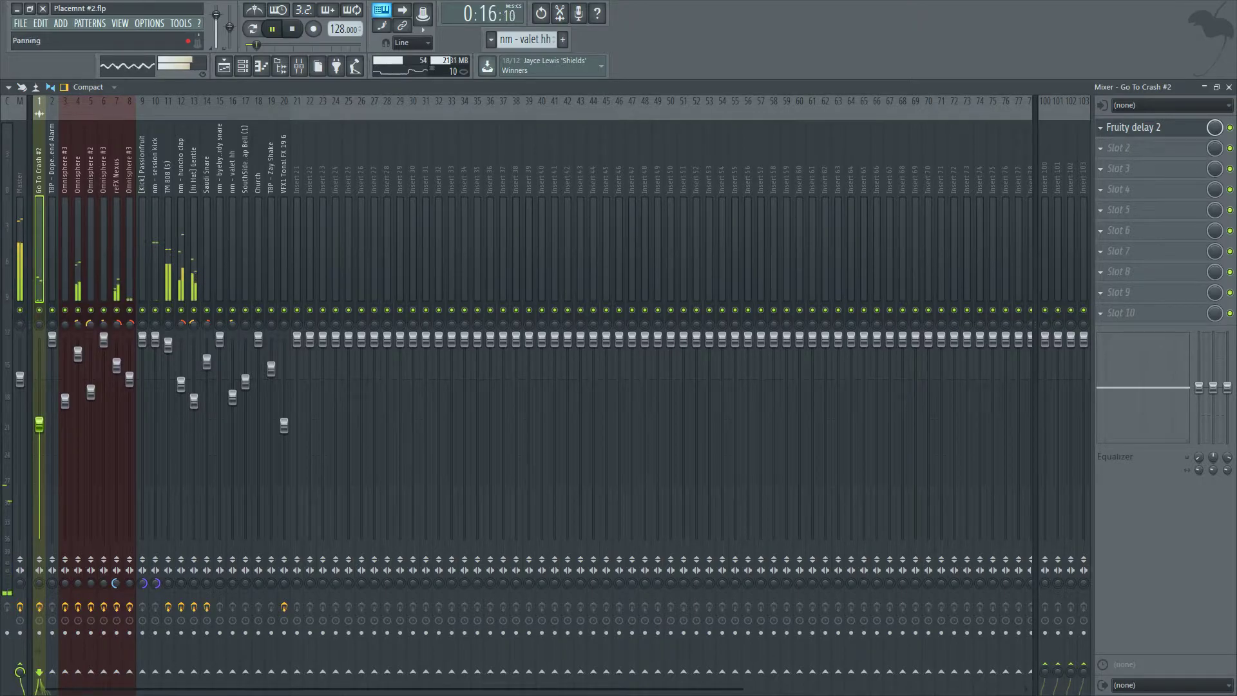
{"action": "left_click", "coordinate": [1119, 148]}
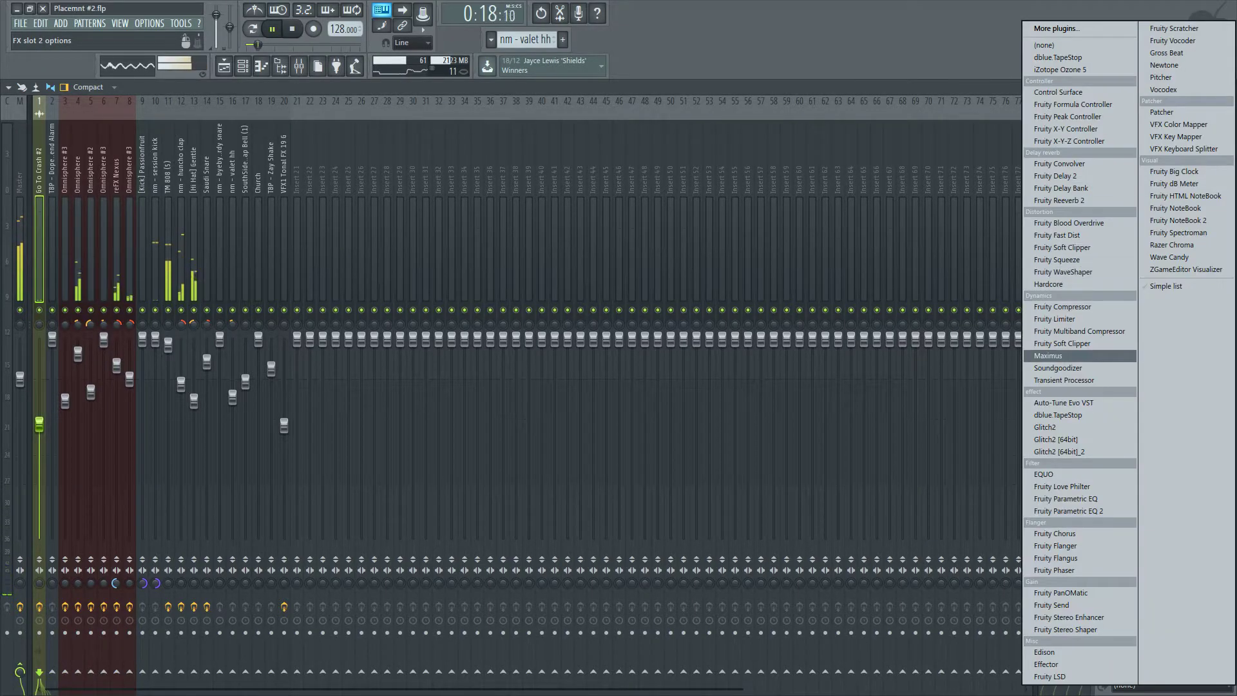
{"action": "key", "text": "space"}
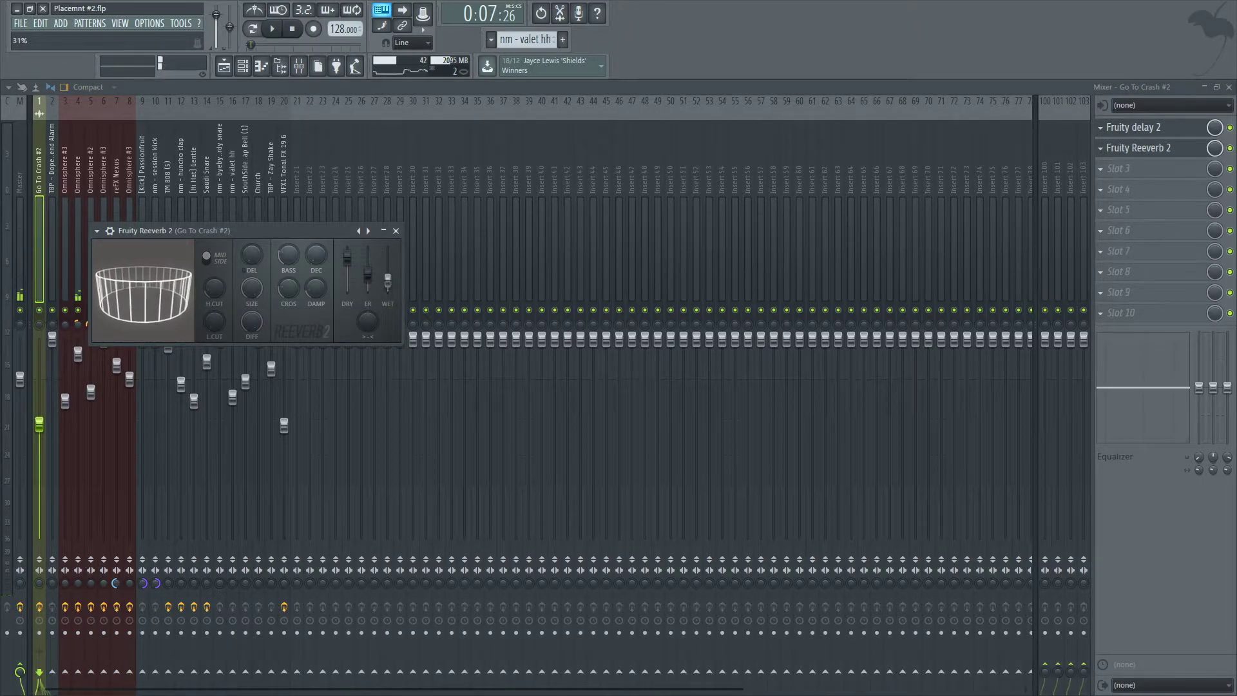
{"action": "key", "text": "space"}
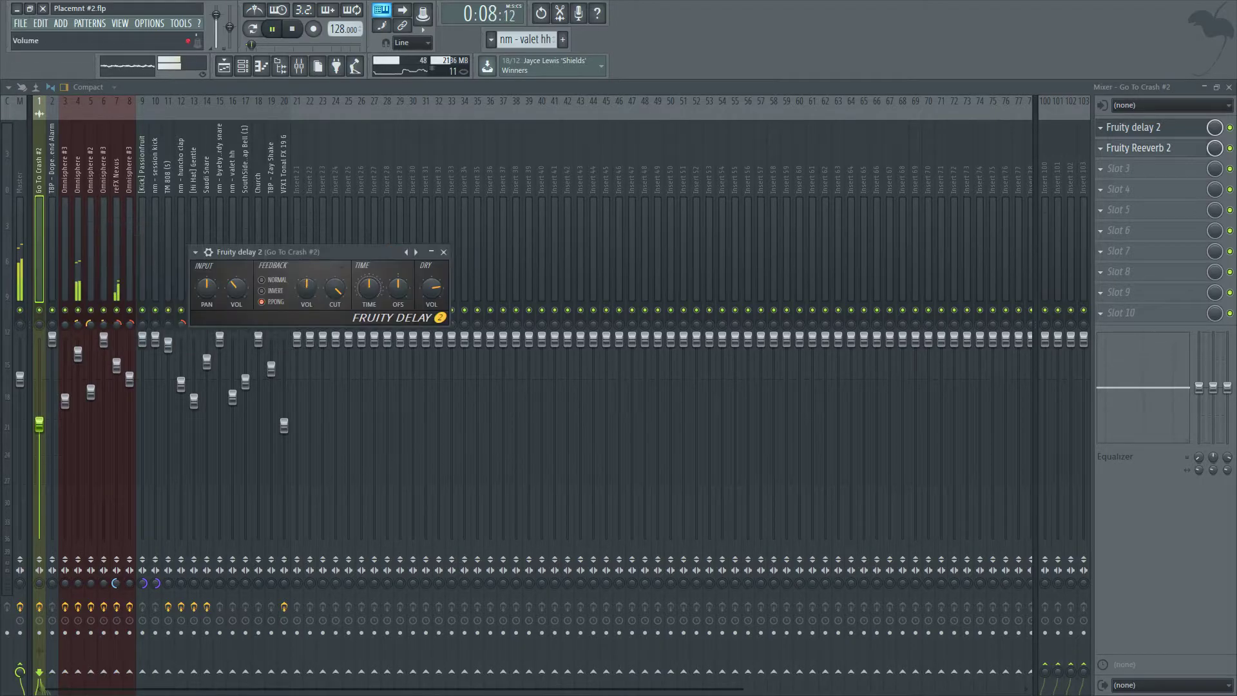
Close the delay window and lower the Omnisphere #3 mixer track's fader slightly.
{"action": "left_click", "coordinate": [453, 255]}
{"action": "left_click", "coordinate": [40, 258]}
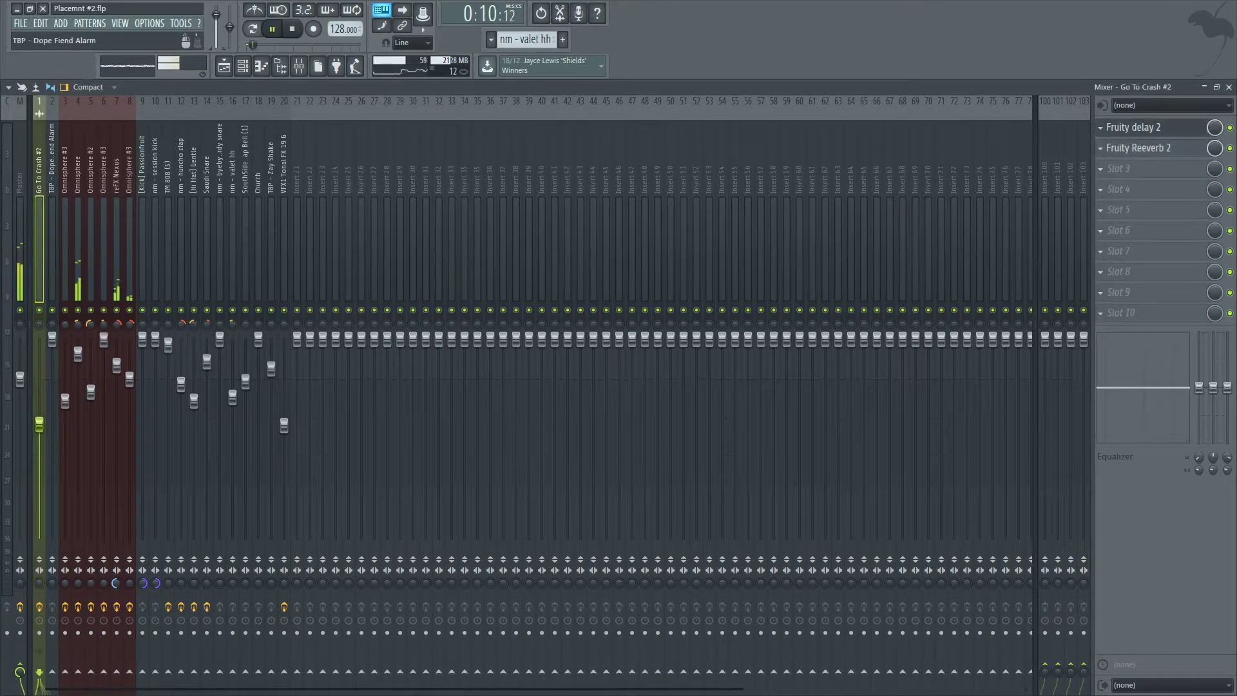
{"action": "mouse_move", "coordinate": [117, 365]}
{"action": "left_mouse_down"}
{"action": "mouse_move", "coordinate": [116, 355]}
{"action": "mouse_move", "coordinate": [130, 372]}
{"action": "left_mouse_up"}
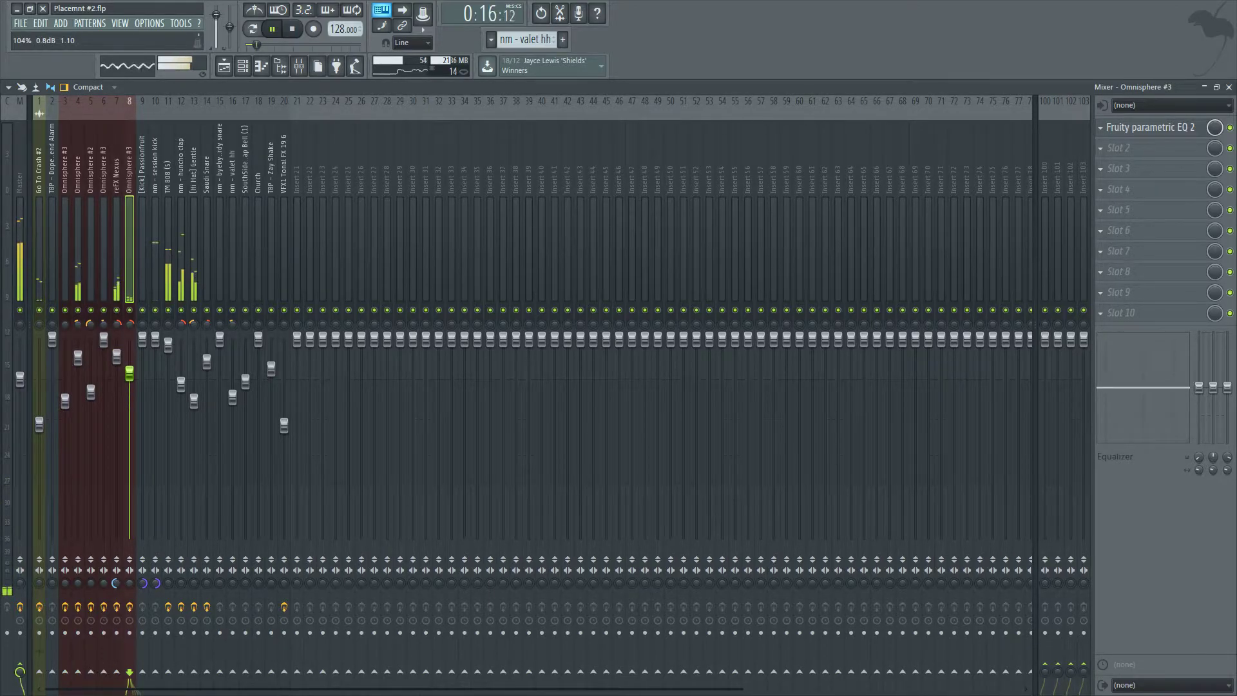
Close the mixer and duplicate the reversed crash clip on track 23 so copies lead into the verses.
{"action": "left_click", "coordinate": [1229, 87]}
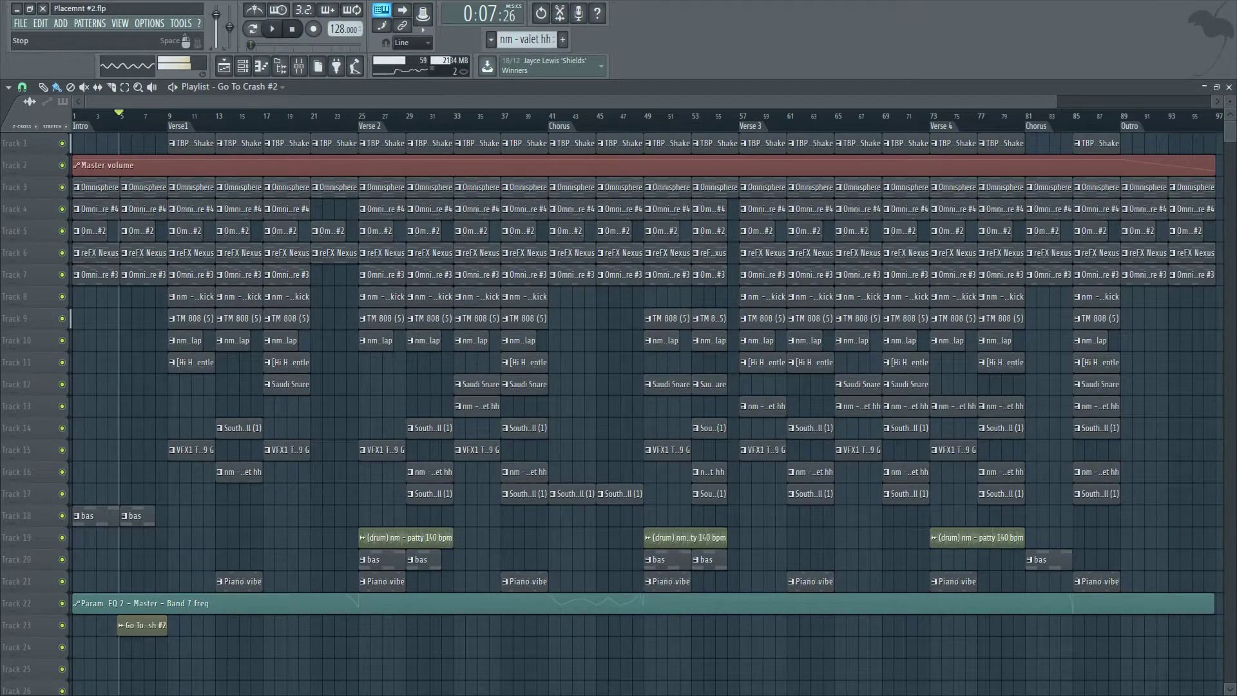
{"action": "left_click", "coordinate": [292, 29]}
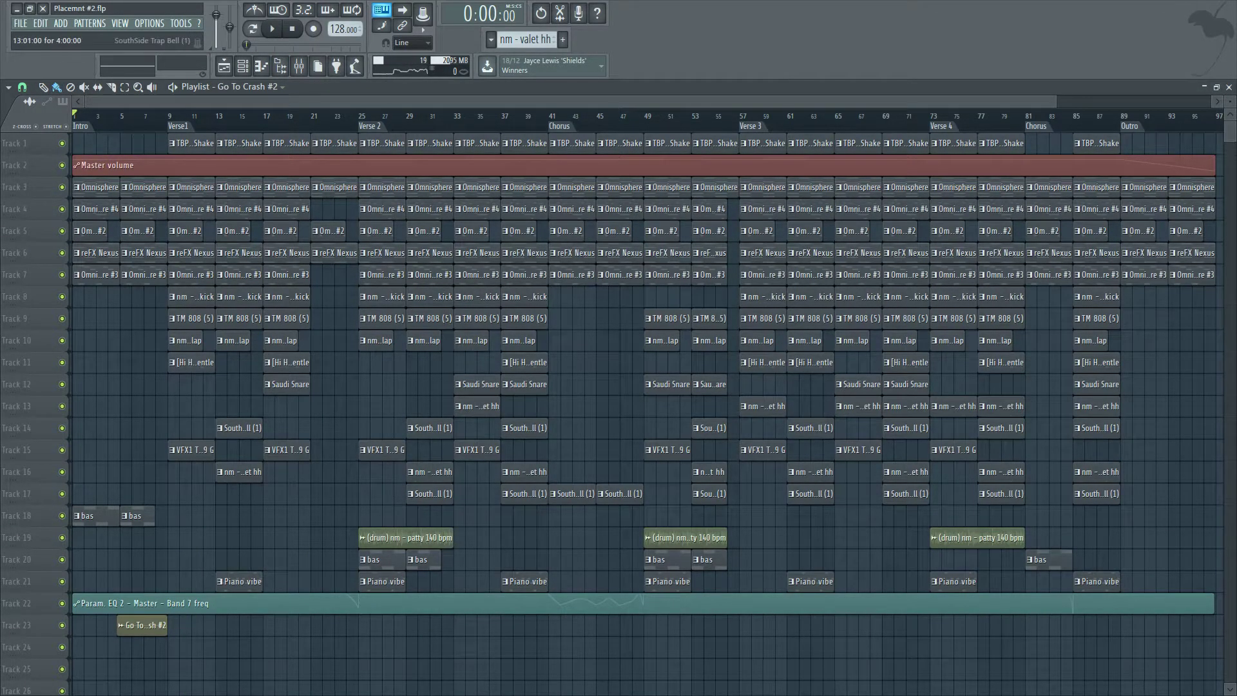
{"action": "left_click_drag", "start_coordinate": [259, 626], "coordinate": [110, 626]}
{"action": "scroll", "coordinate": [325, 625], "scroll_direction": "up", "scroll_amount": 5}
{"action": "scroll", "coordinate": [385, 626], "scroll_direction": "down", "scroll_amount": 5}
{"action": "left_click_drag", "start_coordinate": [346, 626], "coordinate": [621, 625]}
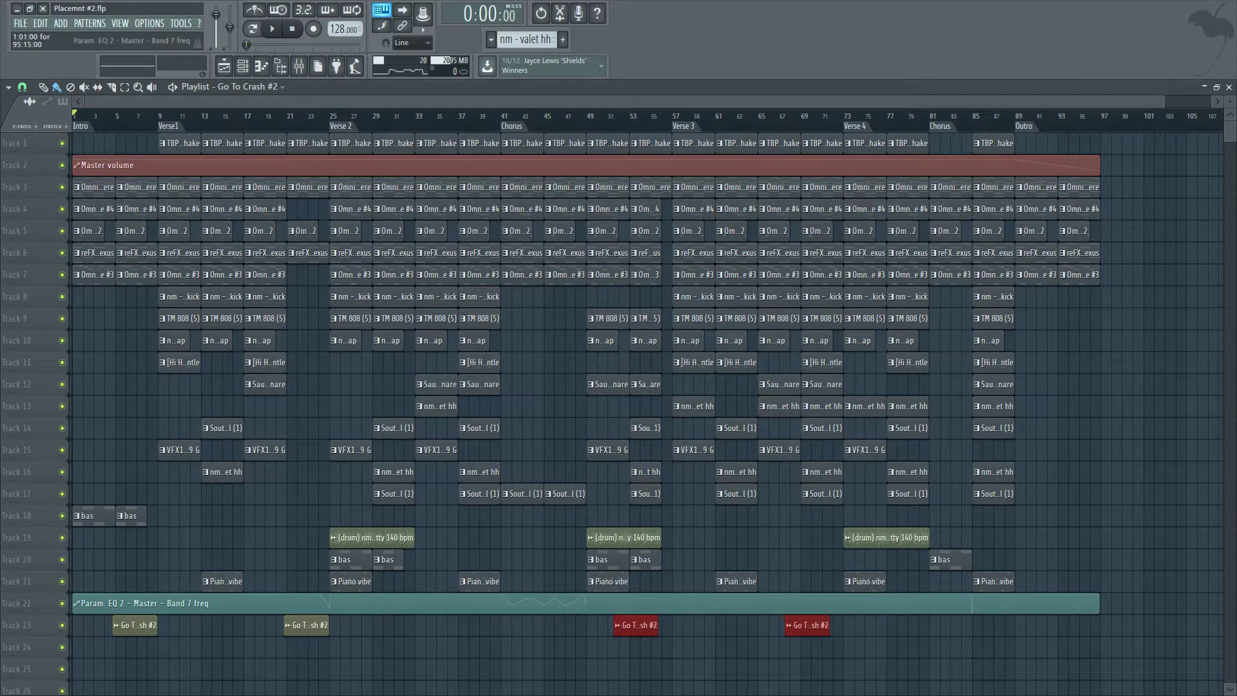
{"action": "scroll", "coordinate": [621, 626], "scroll_direction": "up", "scroll_amount": 5}
{"action": "scroll", "coordinate": [700, 625], "scroll_direction": "up", "scroll_amount": 3}
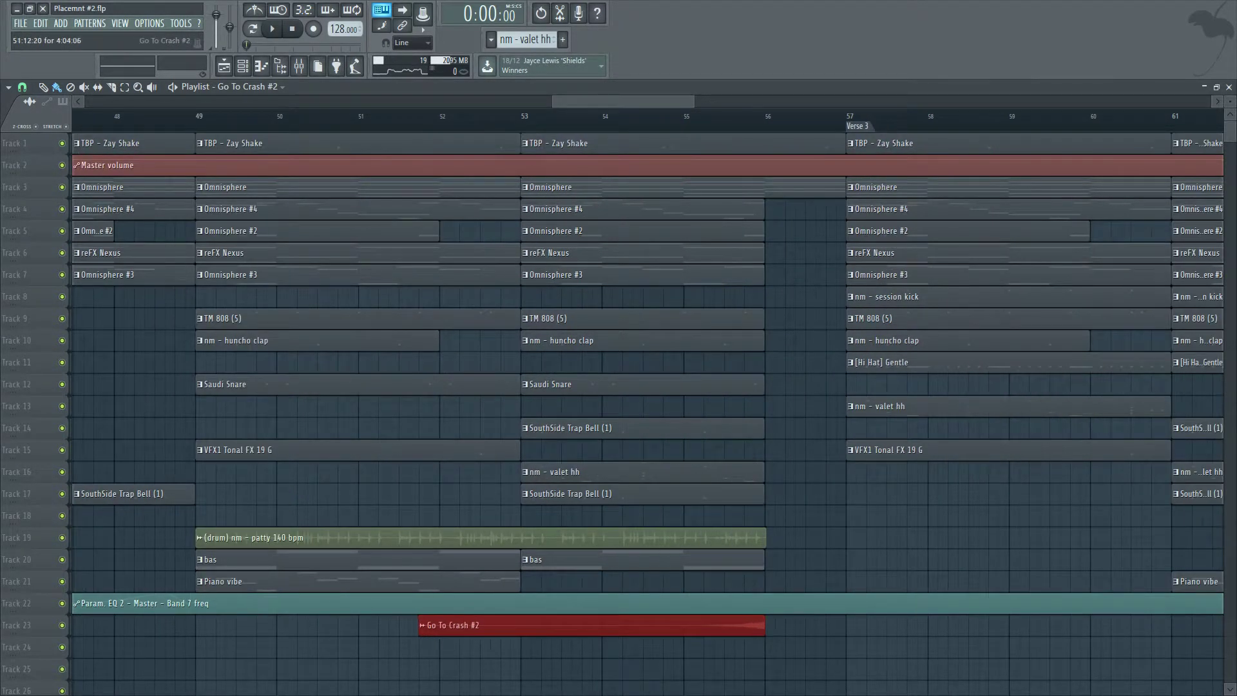
{"action": "scroll", "coordinate": [700, 625], "scroll_direction": "up", "scroll_amount": 3}
{"action": "scroll", "coordinate": [725, 626], "scroll_direction": "down", "scroll_amount": 10}
{"action": "left_click", "coordinate": [947, 669], "text": "ctrl"}
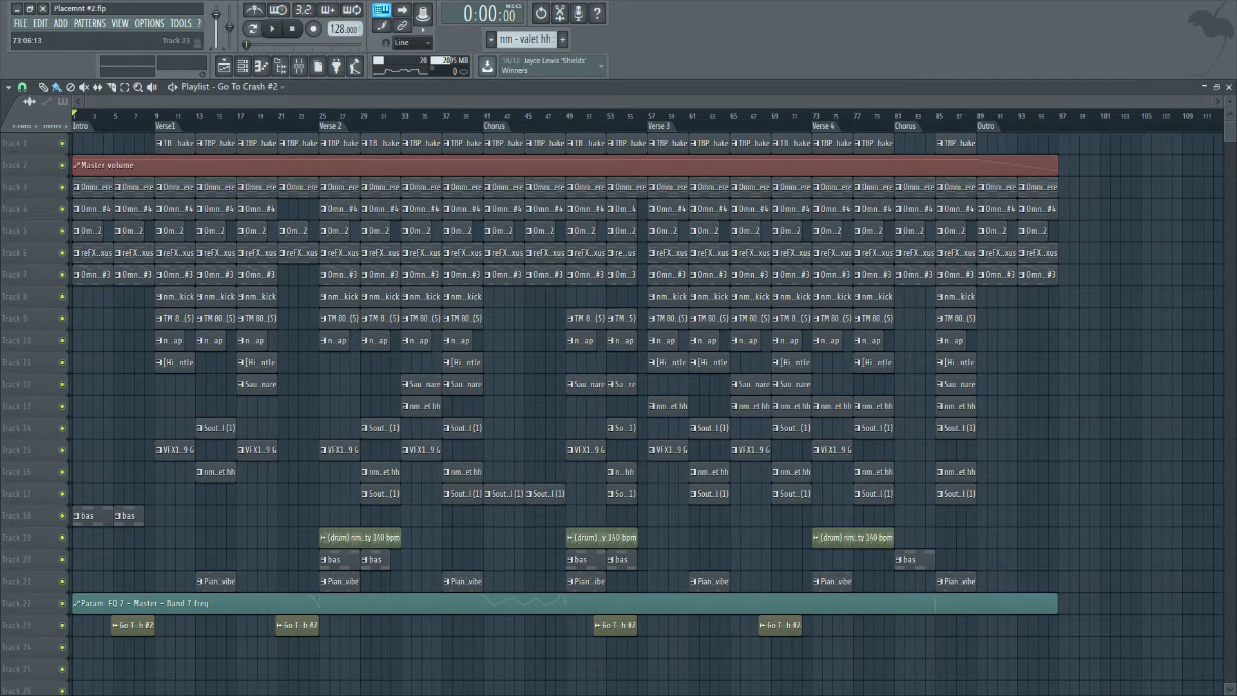
Add further reversed crash copies leading into the choruses and set playback to start around bar 36.
{"action": "scroll", "coordinate": [895, 625], "scroll_direction": "up", "scroll_amount": 4}
{"action": "scroll", "coordinate": [896, 625], "scroll_direction": "up", "scroll_amount": 3}
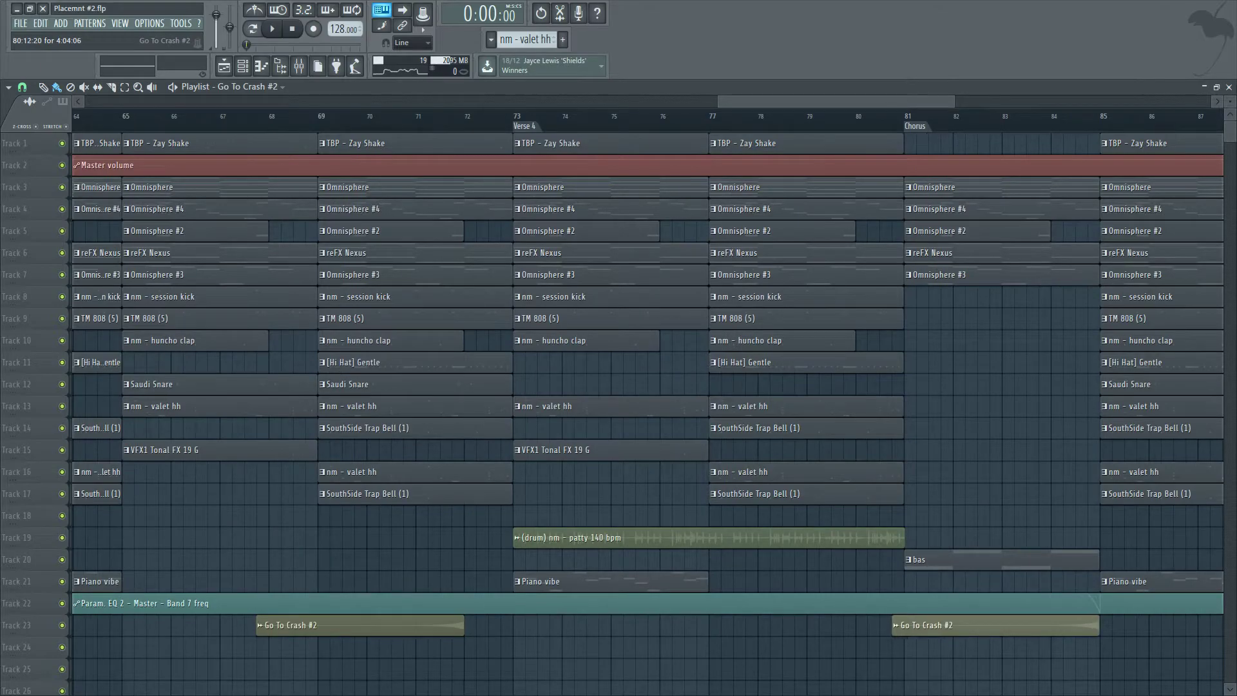
{"action": "scroll", "coordinate": [896, 625], "scroll_direction": "down", "scroll_amount": 8}
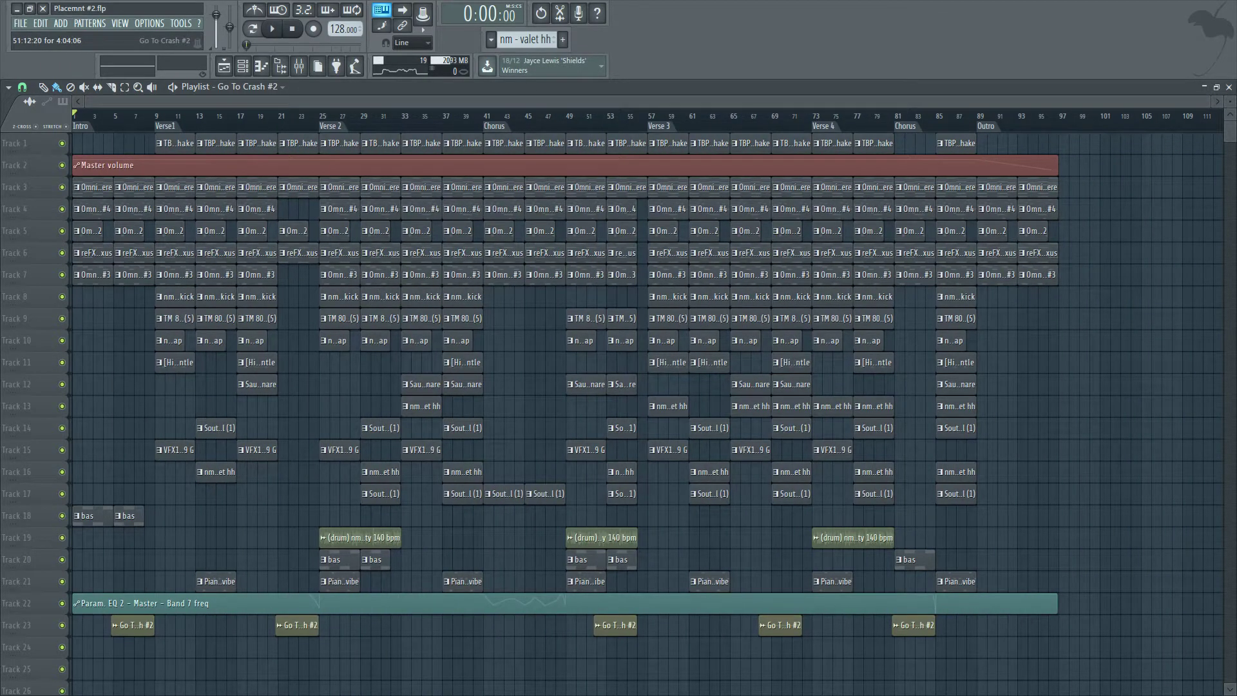
{"action": "scroll", "coordinate": [458, 626], "scroll_direction": "up", "scroll_amount": 3}
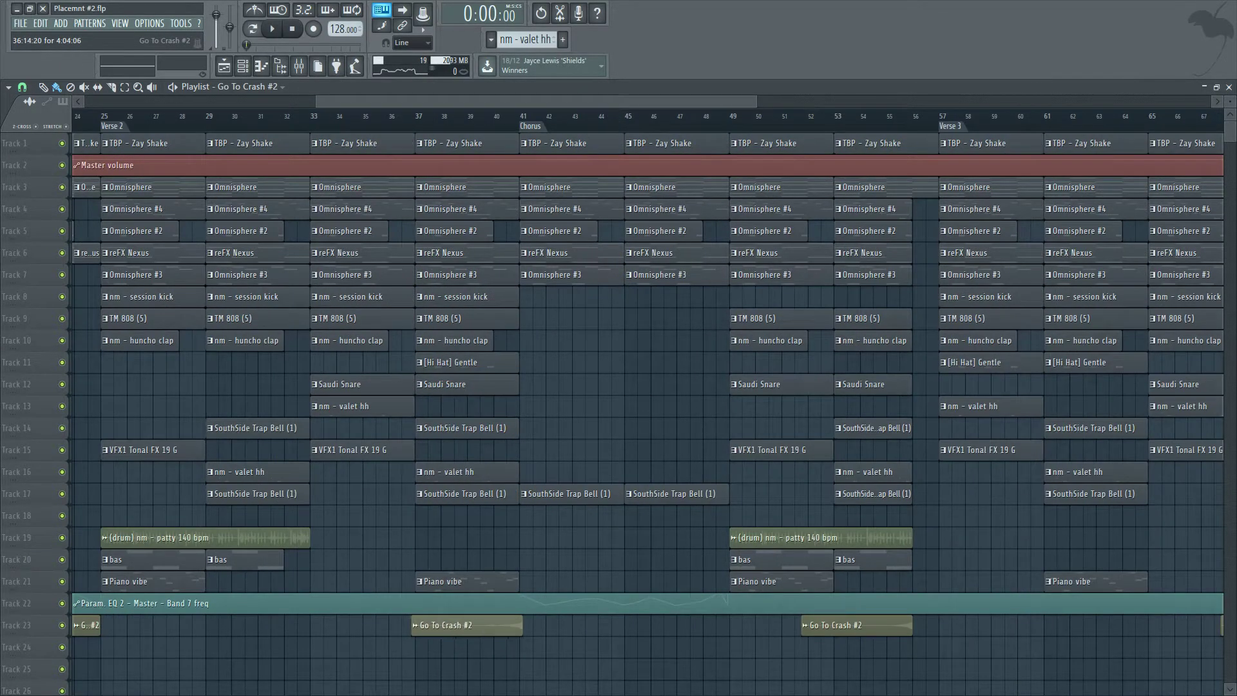
{"action": "scroll", "coordinate": [459, 626], "scroll_direction": "up", "scroll_amount": 2}
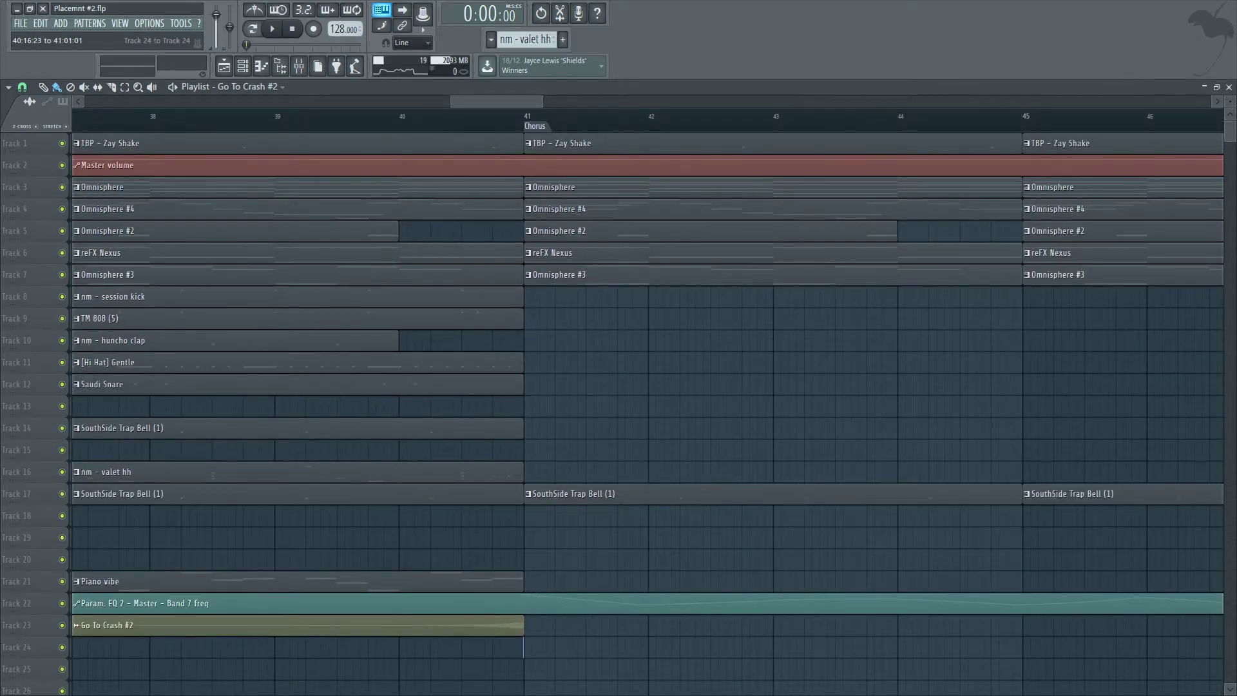
{"action": "scroll", "coordinate": [458, 627], "scroll_direction": "down", "scroll_amount": 5}
{"action": "left_click_drag", "start_coordinate": [518, 115], "coordinate": [497, 115]}
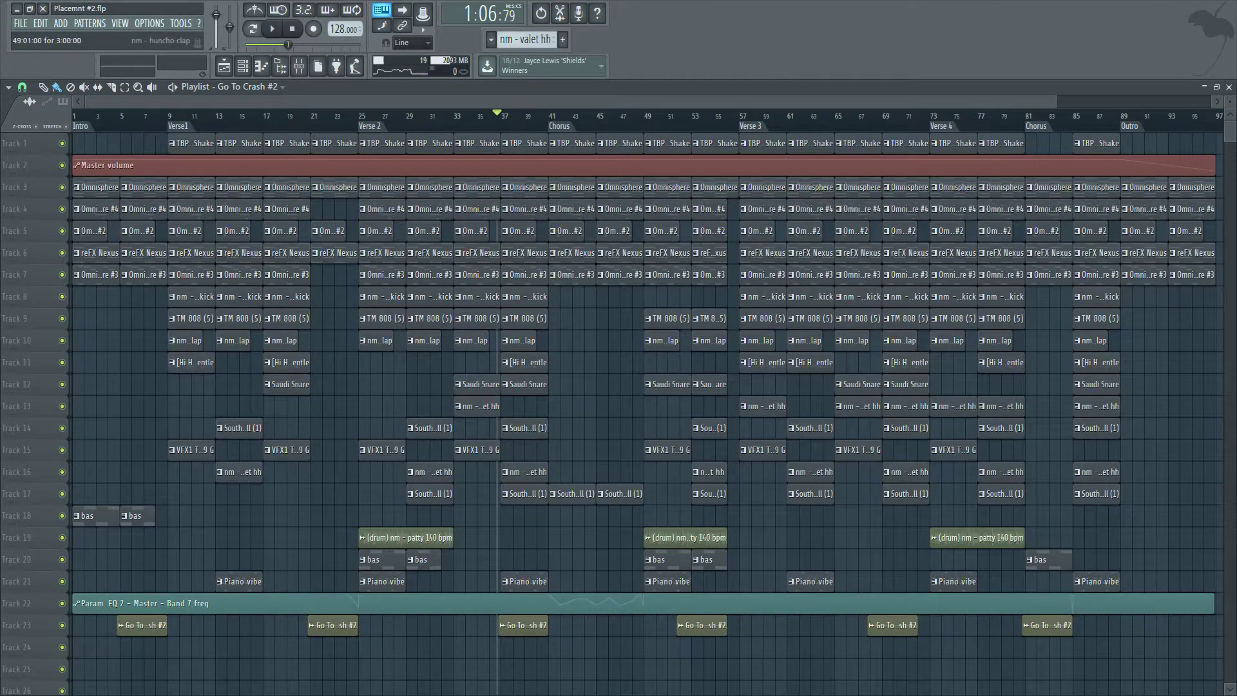
Play back the arrangement to hear the crash risers entering each section.
{"action": "key", "text": "space"}
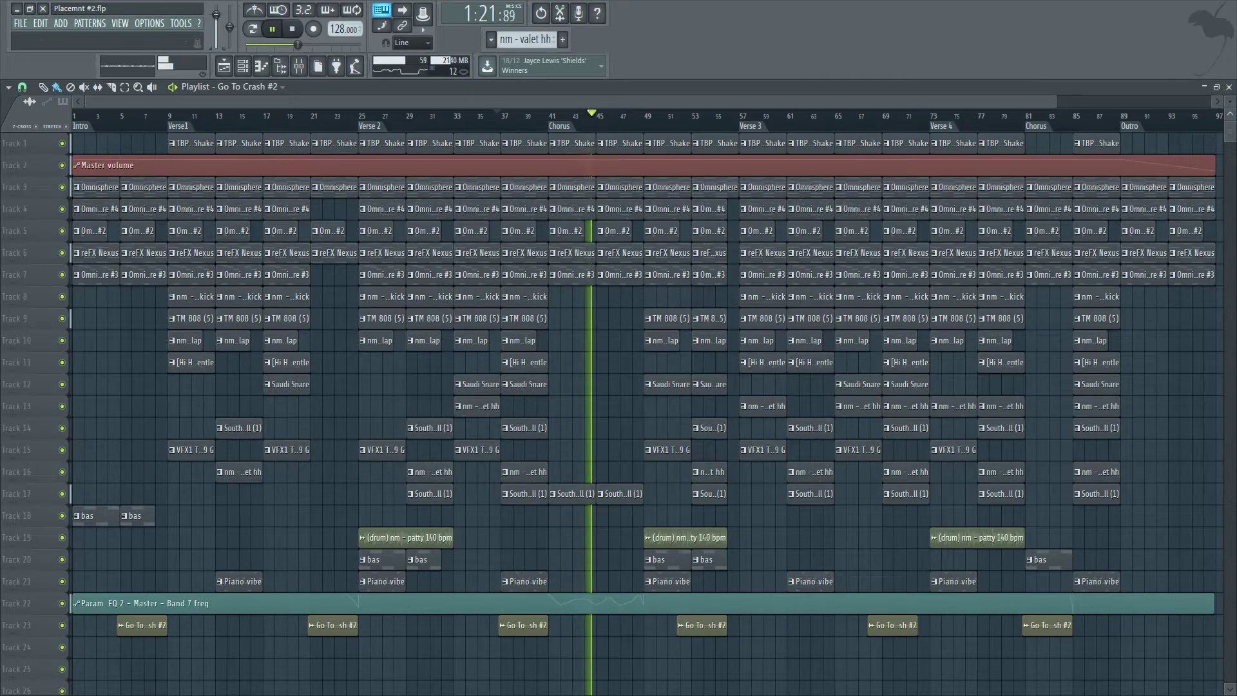
{"action": "left_click_drag", "start_coordinate": [1230, 102], "coordinate": [1230, 98]}
{"action": "scroll", "coordinate": [764, 369], "scroll_direction": "down", "scroll_amount": 3}
{"action": "scroll", "coordinate": [764, 368], "scroll_direction": "up", "scroll_amount": 3}
{"action": "scroll", "coordinate": [764, 369], "scroll_direction": "down", "scroll_amount": 2}
{"action": "scroll", "coordinate": [764, 369], "scroll_direction": "down", "scroll_amount": 2}
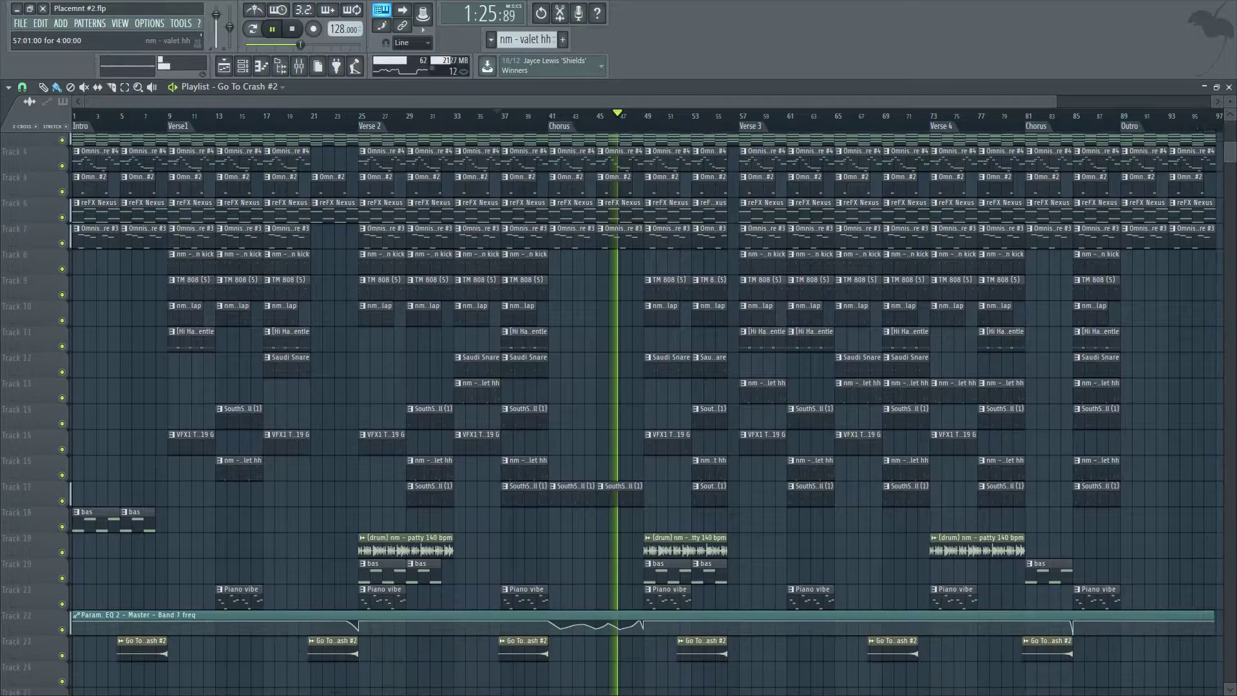
{"action": "scroll", "coordinate": [764, 369], "scroll_direction": "down", "scroll_amount": 1}
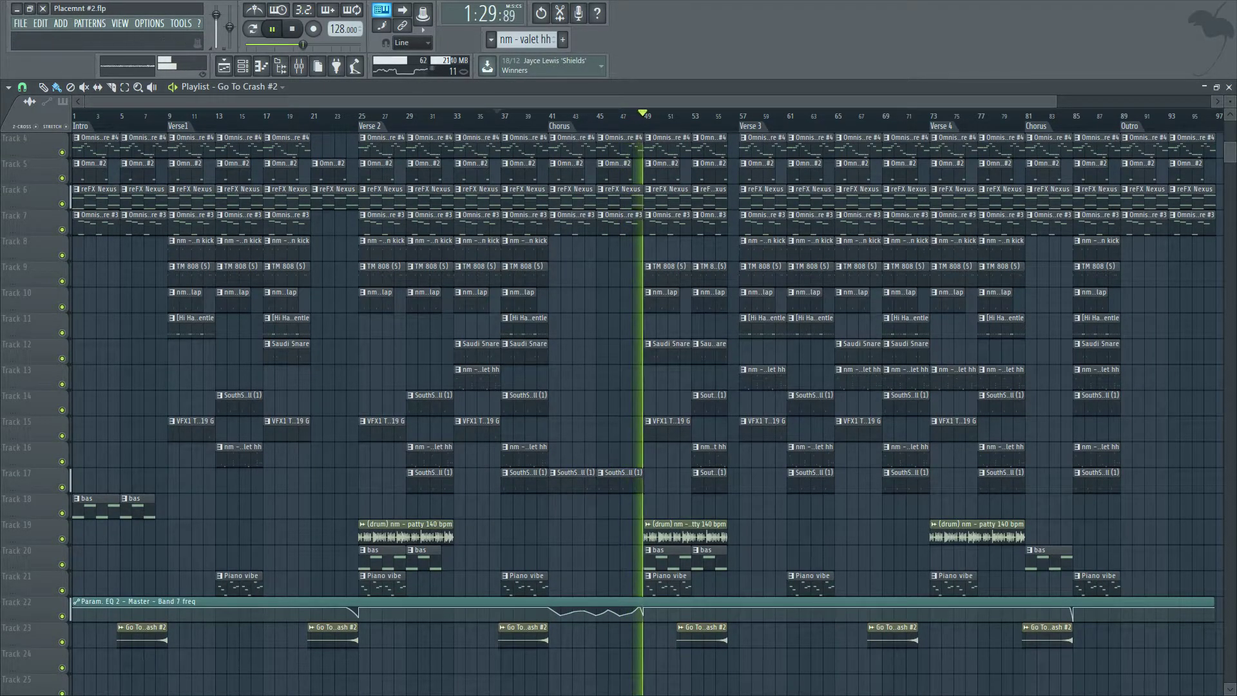
{"action": "key", "text": "space"}
Examine the EQ band 7 frequency automation around bar 48 and play it back.
{"action": "scroll", "coordinate": [638, 387], "scroll_direction": "up", "scroll_amount": 5}
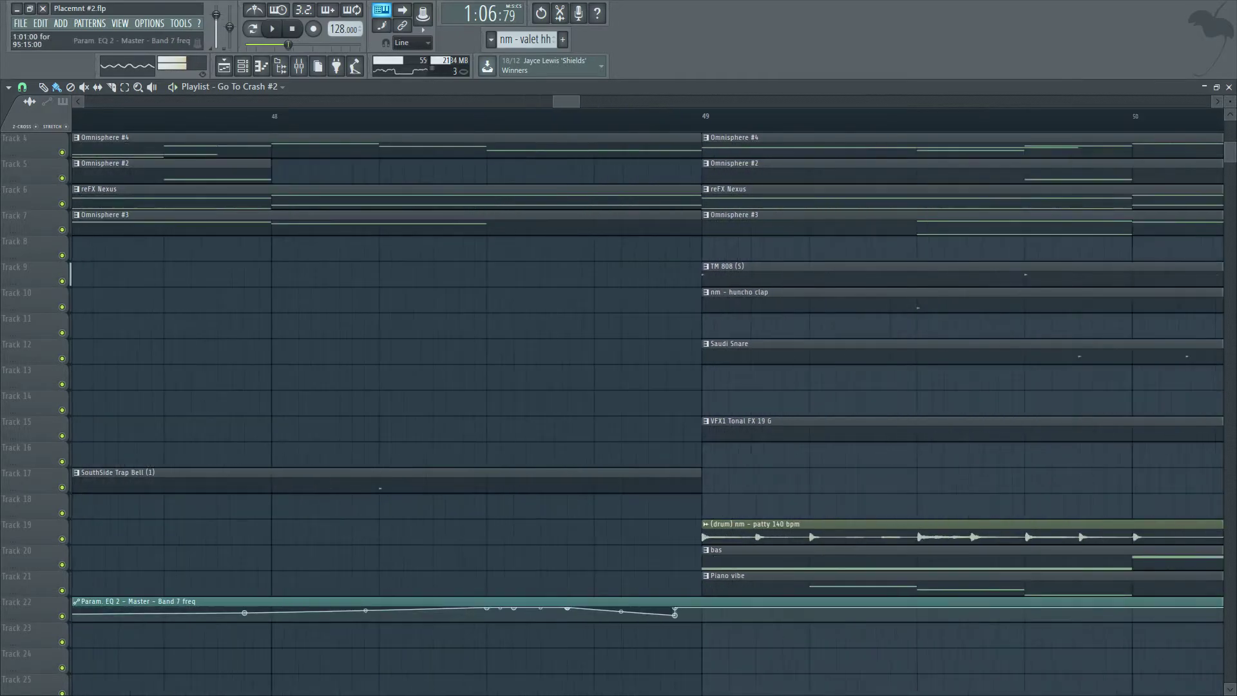
{"action": "scroll", "coordinate": [905, 608], "scroll_direction": "down", "scroll_amount": 3}
{"action": "left_click", "coordinate": [955, 610]}
{"action": "scroll", "coordinate": [947, 610], "scroll_direction": "up", "scroll_amount": 5}
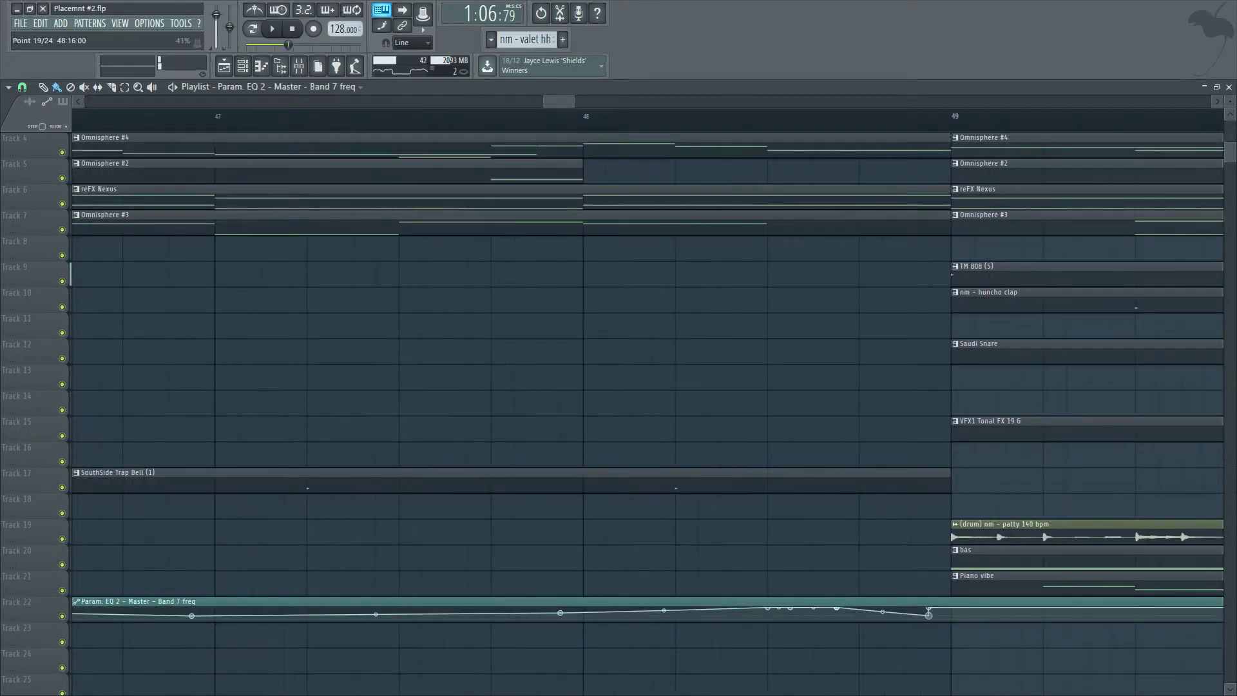
{"action": "scroll", "coordinate": [951, 615], "scroll_direction": "down", "scroll_amount": 8}
{"action": "key", "text": "space"}
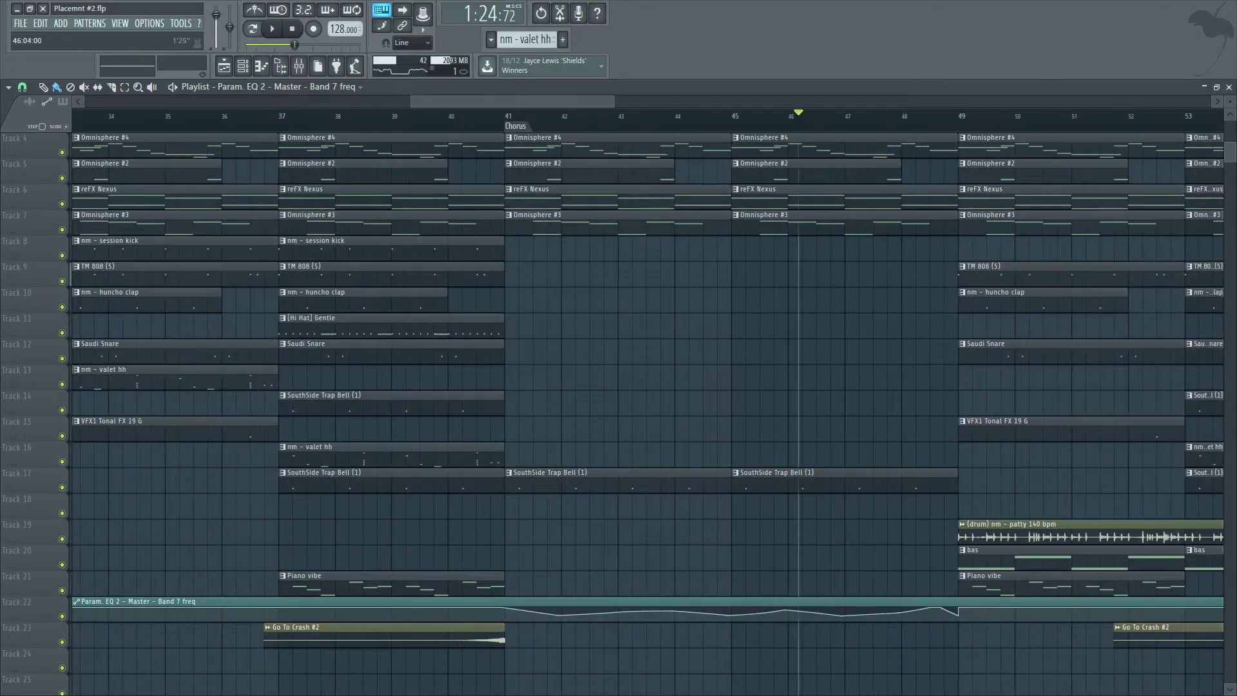
Reshape the EQ band 7 automation's final point at bar 85 into a curved drop.
{"action": "scroll", "coordinate": [774, 326], "scroll_direction": "up", "scroll_amount": 10}
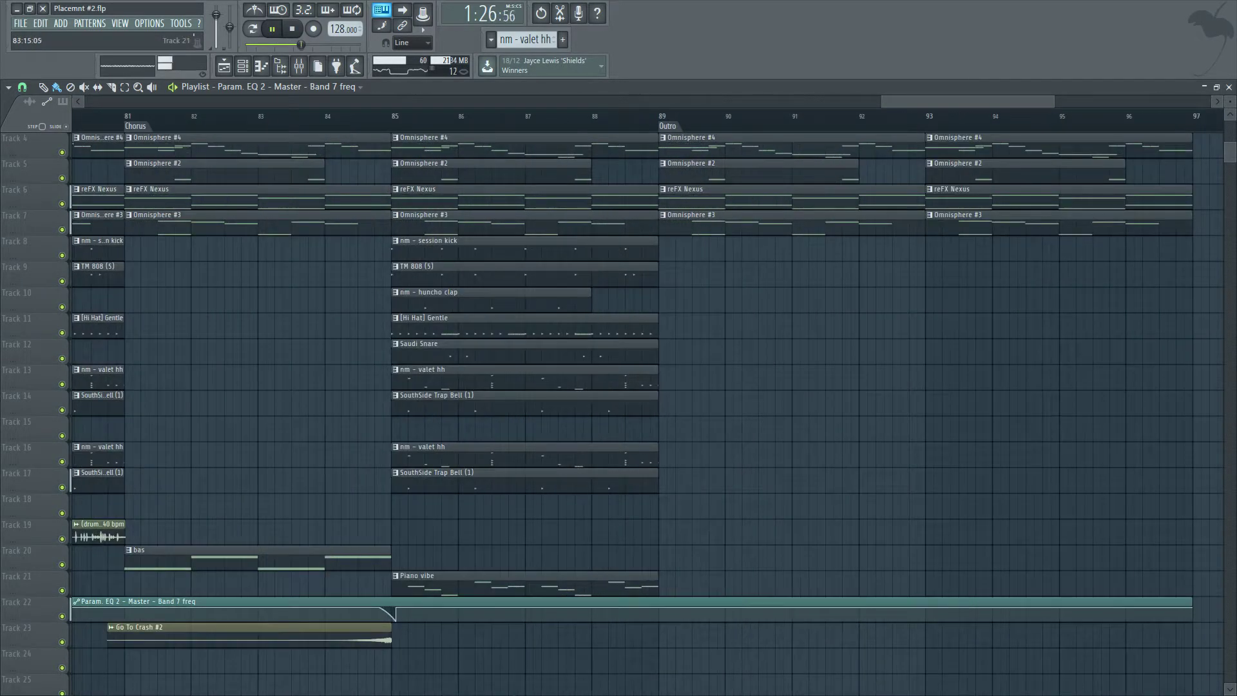
{"action": "scroll", "coordinate": [438, 615], "scroll_direction": "up", "scroll_amount": 3}
{"action": "left_click_drag", "start_coordinate": [395, 617], "coordinate": [394, 621]}
{"action": "right_click", "coordinate": [437, 616]}
{"action": "left_click", "coordinate": [464, 490]}
Play back the arrangement to check the reshaped filter automation.
{"action": "scroll", "coordinate": [562, 664], "scroll_direction": "down", "scroll_amount": 3}
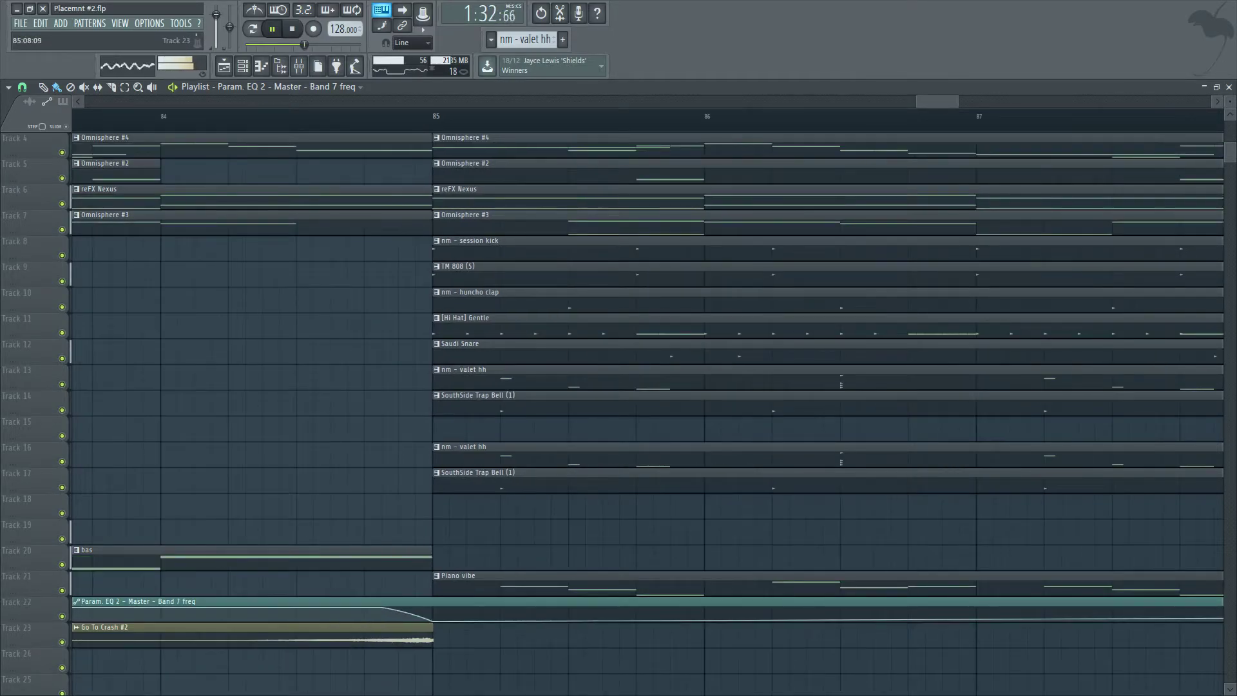
{"action": "scroll", "coordinate": [563, 663], "scroll_direction": "down", "scroll_amount": 2}
{"action": "scroll", "coordinate": [562, 664], "scroll_direction": "up", "scroll_amount": 3}
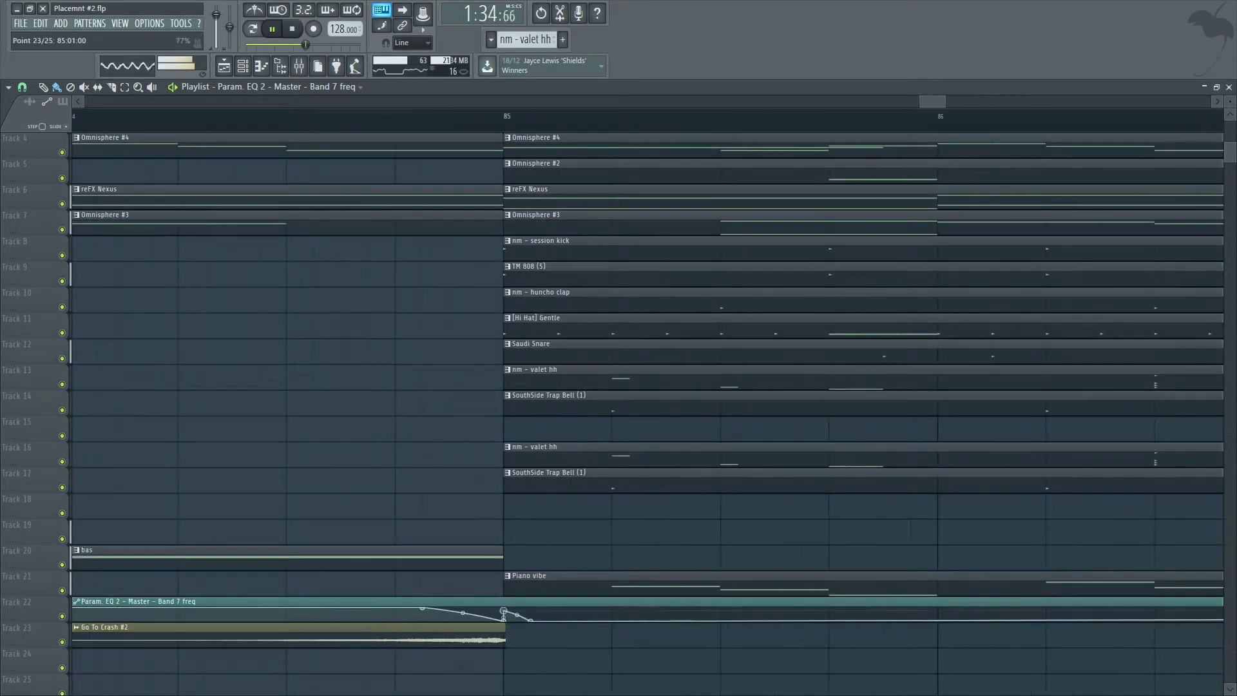
{"action": "scroll", "coordinate": [662, 635], "scroll_direction": "down", "scroll_amount": 4}
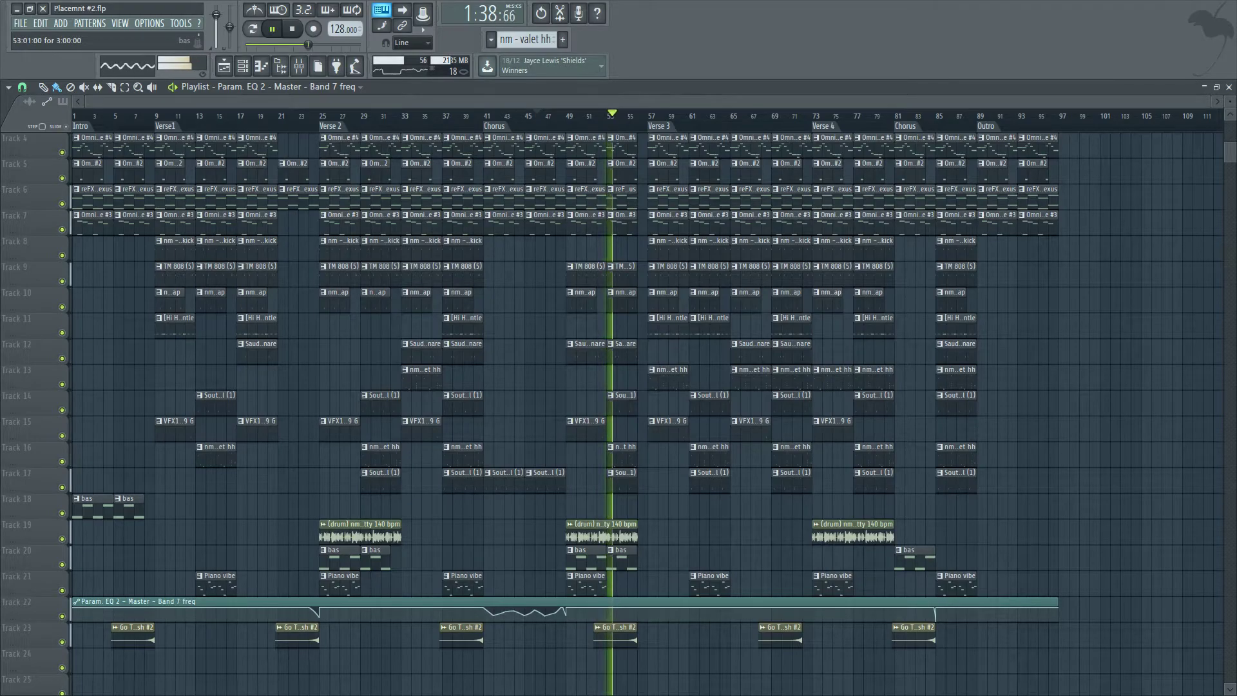
{"action": "scroll", "coordinate": [515, 560], "scroll_direction": "up", "scroll_amount": 2}
{"action": "scroll", "coordinate": [725, 561], "scroll_direction": "up", "scroll_amount": 2}
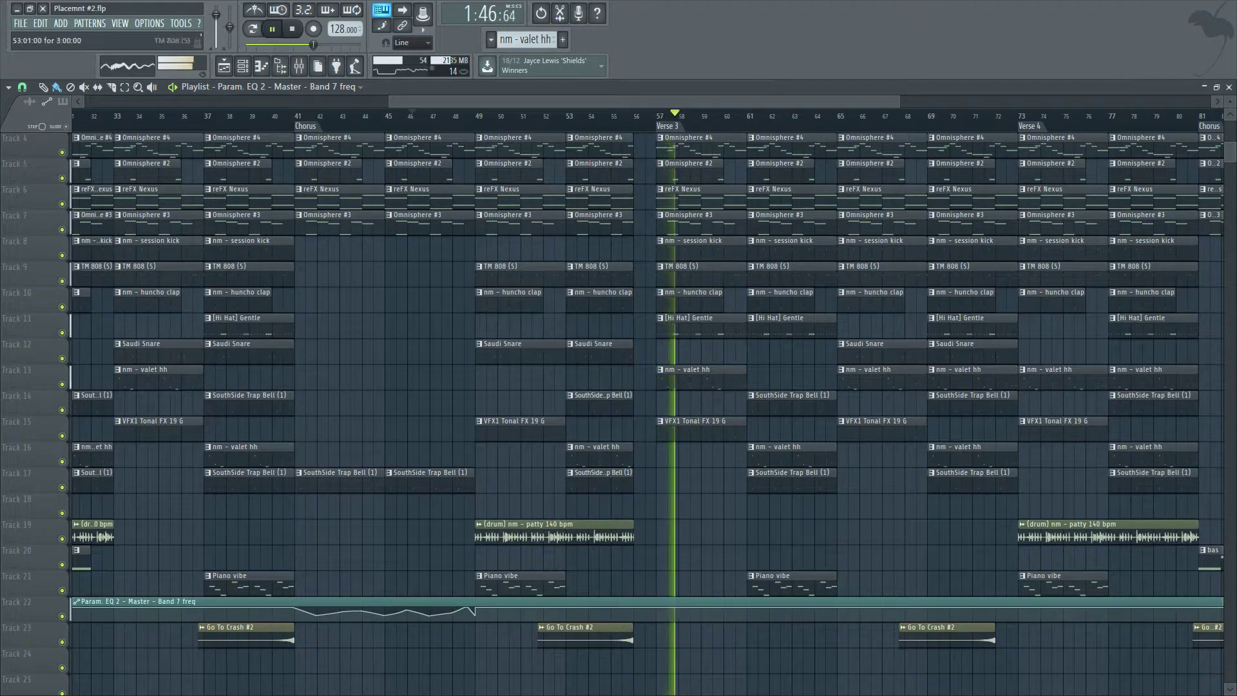
{"action": "key", "text": "space"}
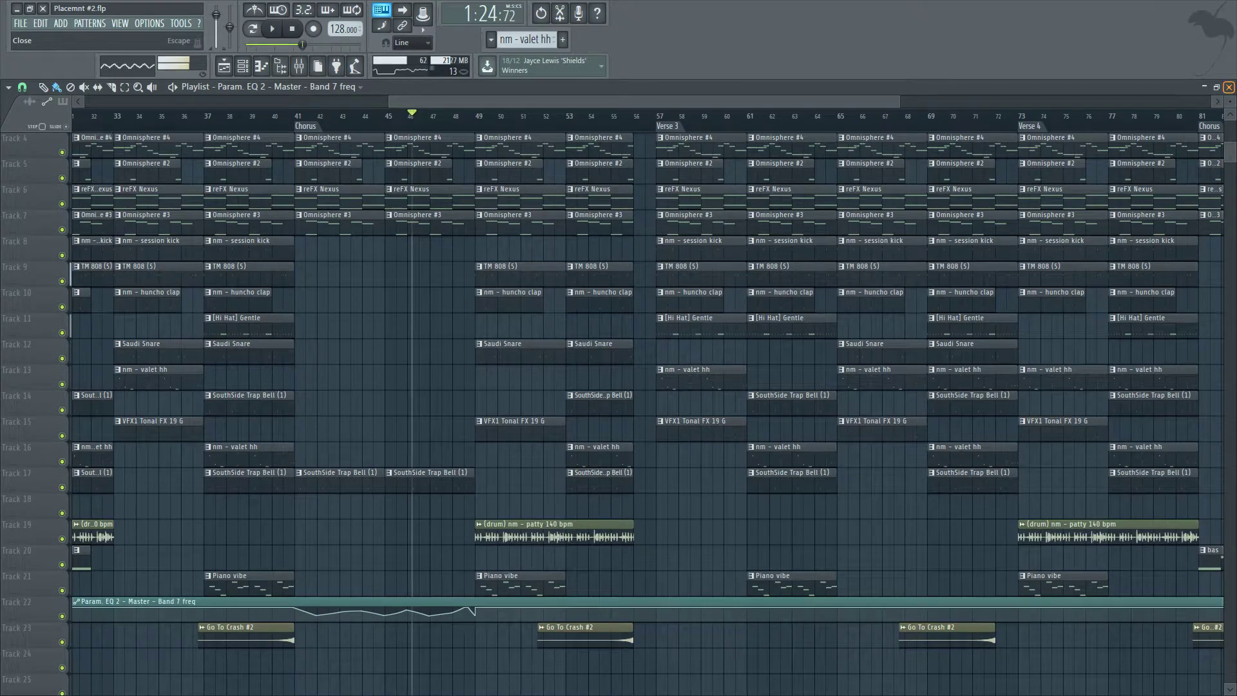
Try to save the project, dismiss the error, and close the playlist.
{"action": "key", "text": "ctrl+s"}
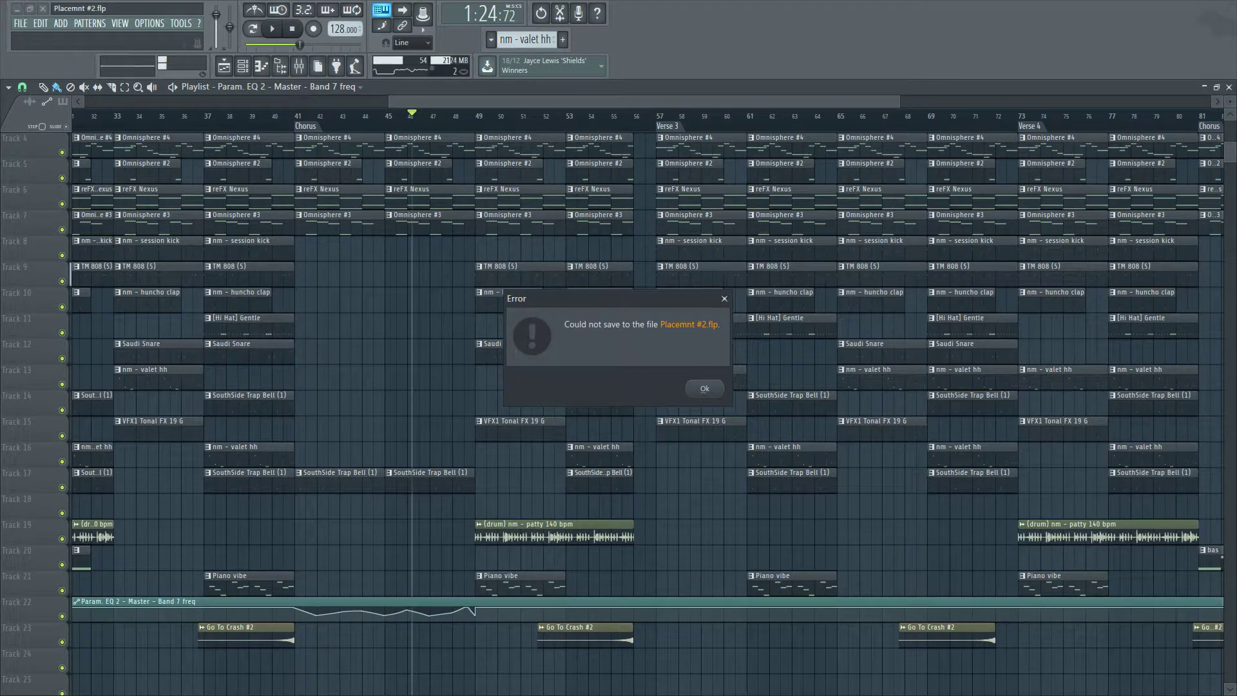
{"action": "key", "text": "Return"}
{"action": "left_click", "coordinate": [1229, 87]}
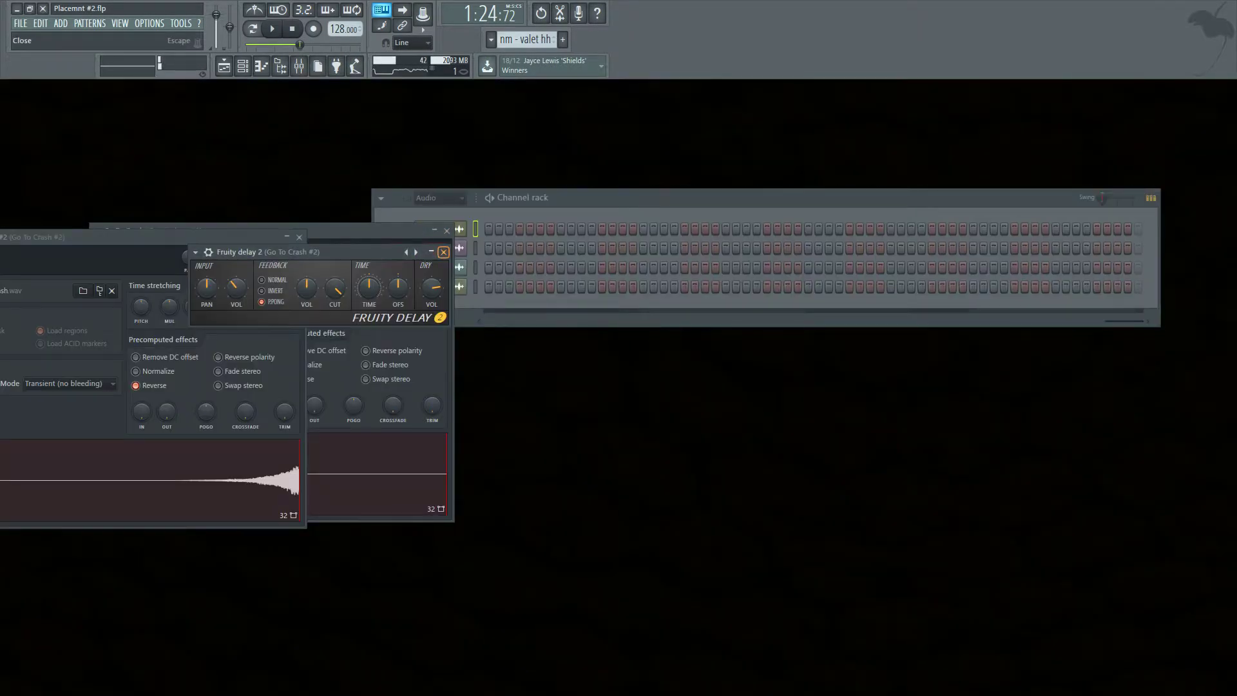
Close the open plugin windows and show all channels in the channel rack with the Unsorted filter.
{"action": "left_click", "coordinate": [444, 252]}
{"action": "left_click", "coordinate": [448, 229]}
{"action": "left_click", "coordinate": [299, 238]}
{"action": "left_click", "coordinate": [438, 198]}
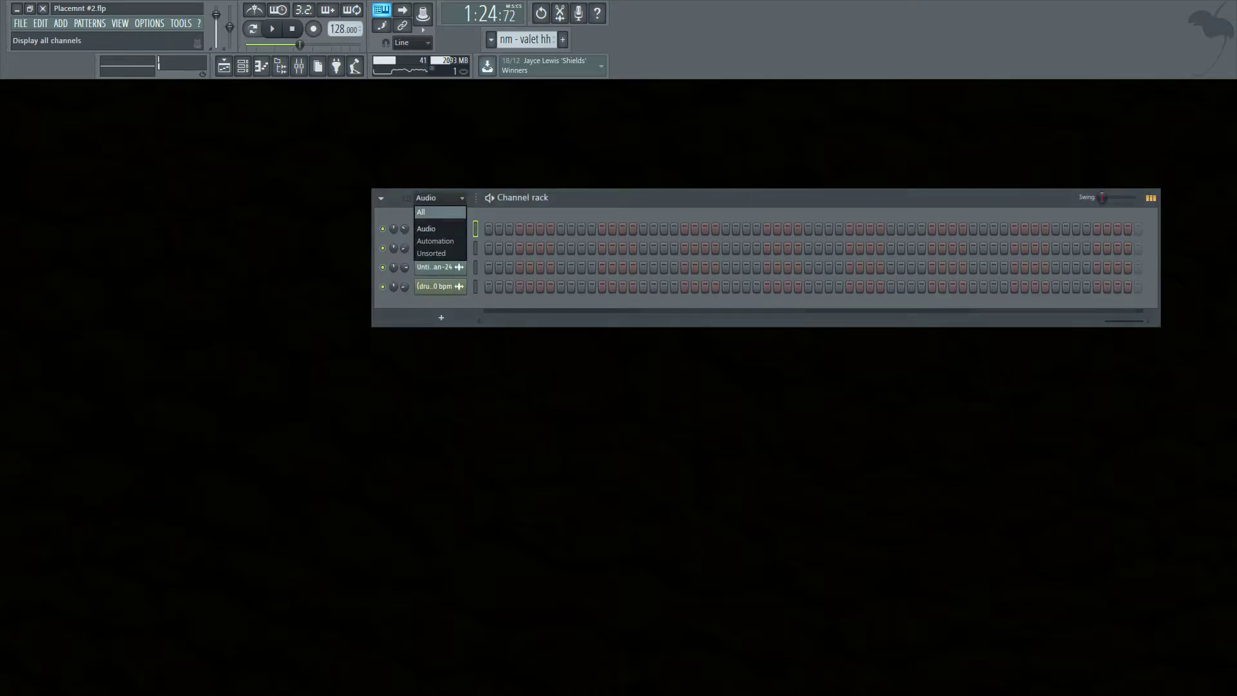
{"action": "left_click", "coordinate": [438, 254]}
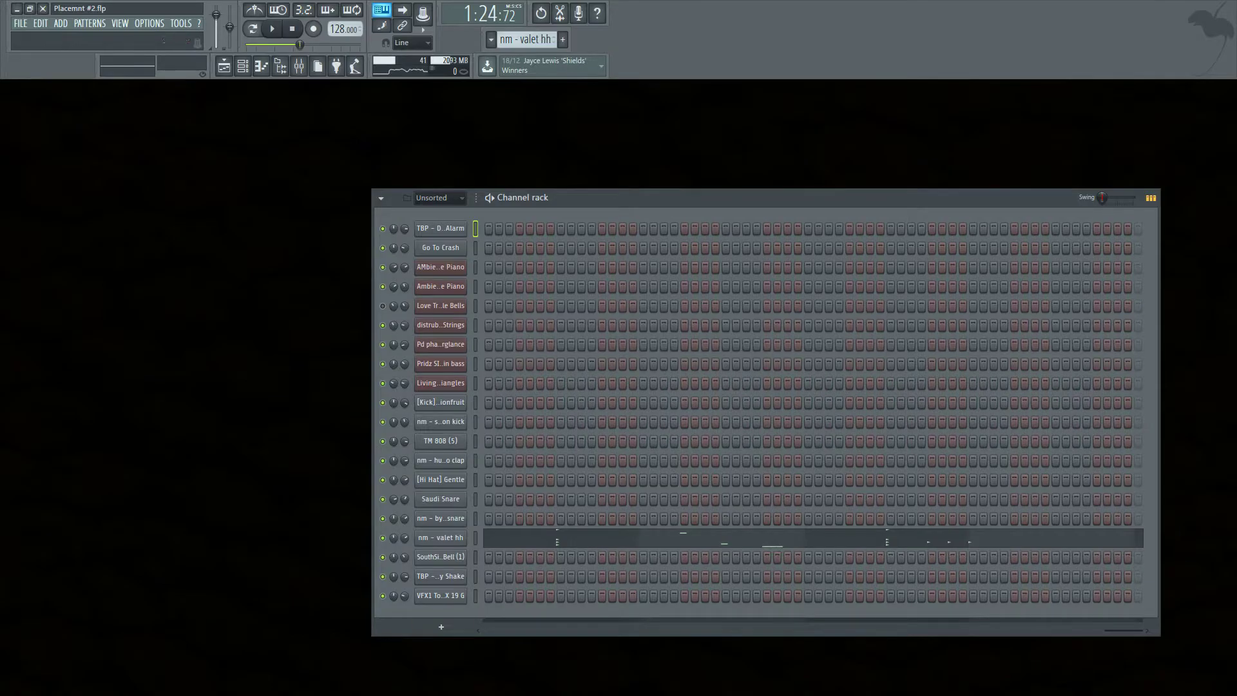
Select the SouthSide Trap Bell (1) pattern and clone it into a new pattern.
{"action": "left_click", "coordinate": [475, 557]}
{"action": "key", "text": "c"}
{"action": "left_click", "coordinate": [524, 39]}
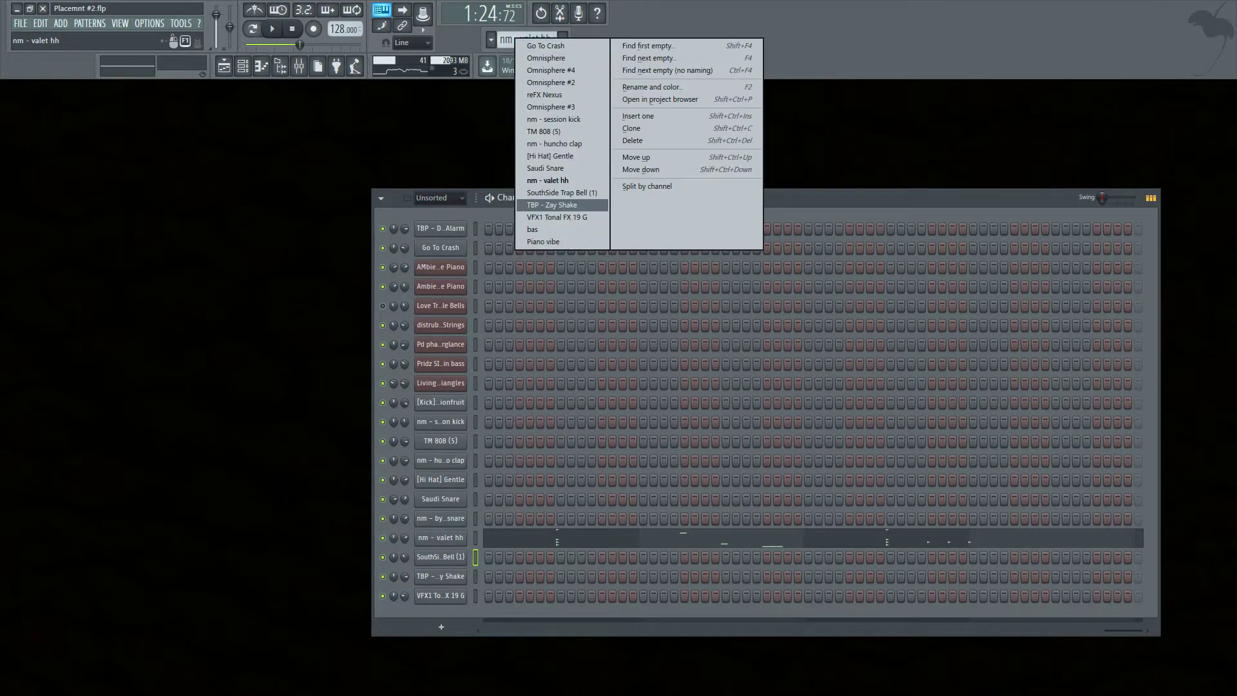
{"action": "left_click", "coordinate": [562, 192]}
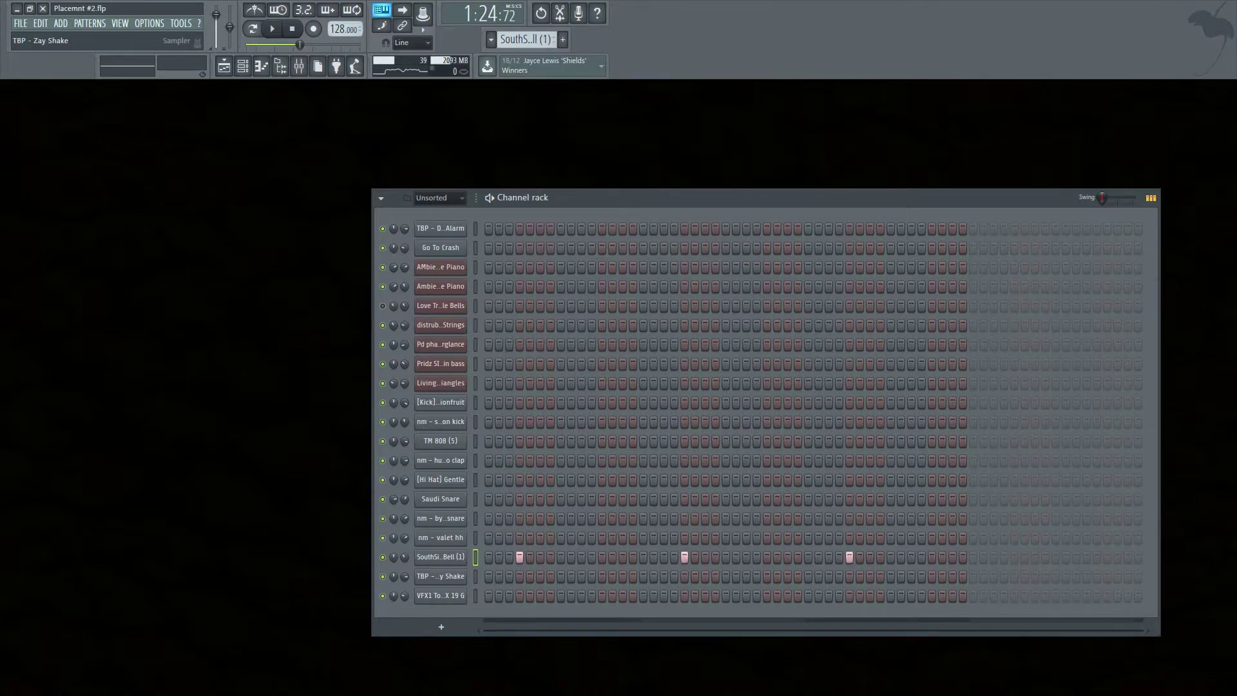
{"action": "right_click", "coordinate": [444, 557]}
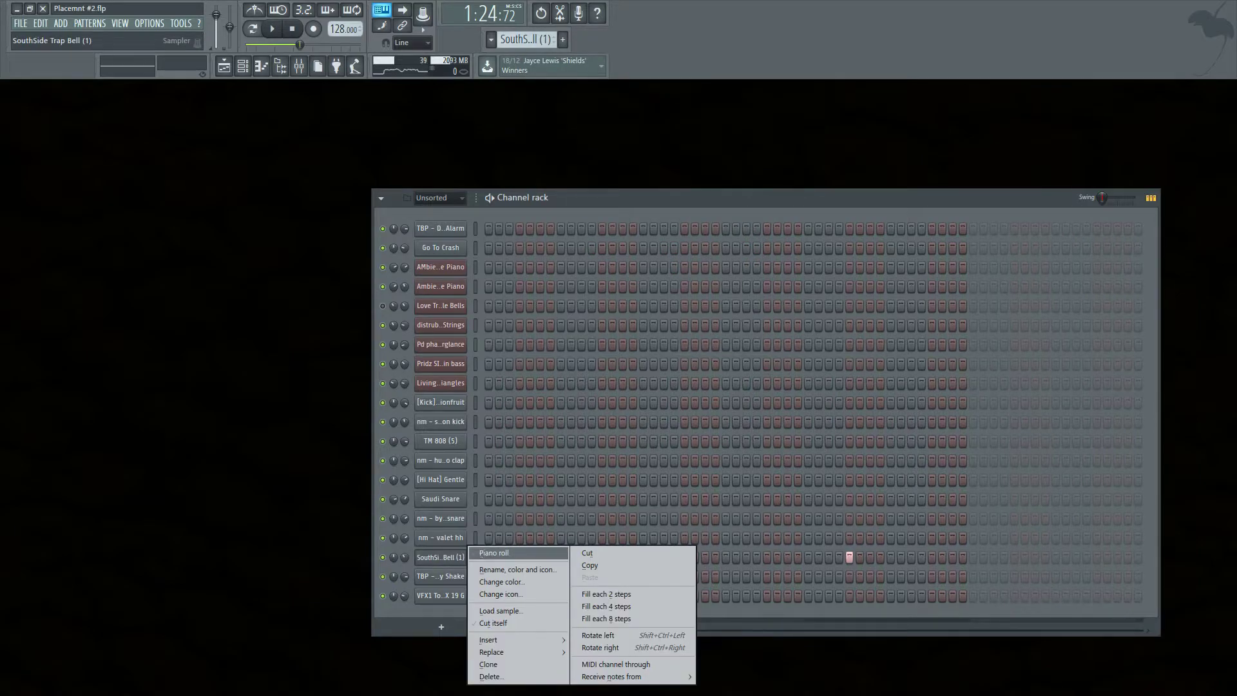
{"action": "left_click", "coordinate": [495, 554]}
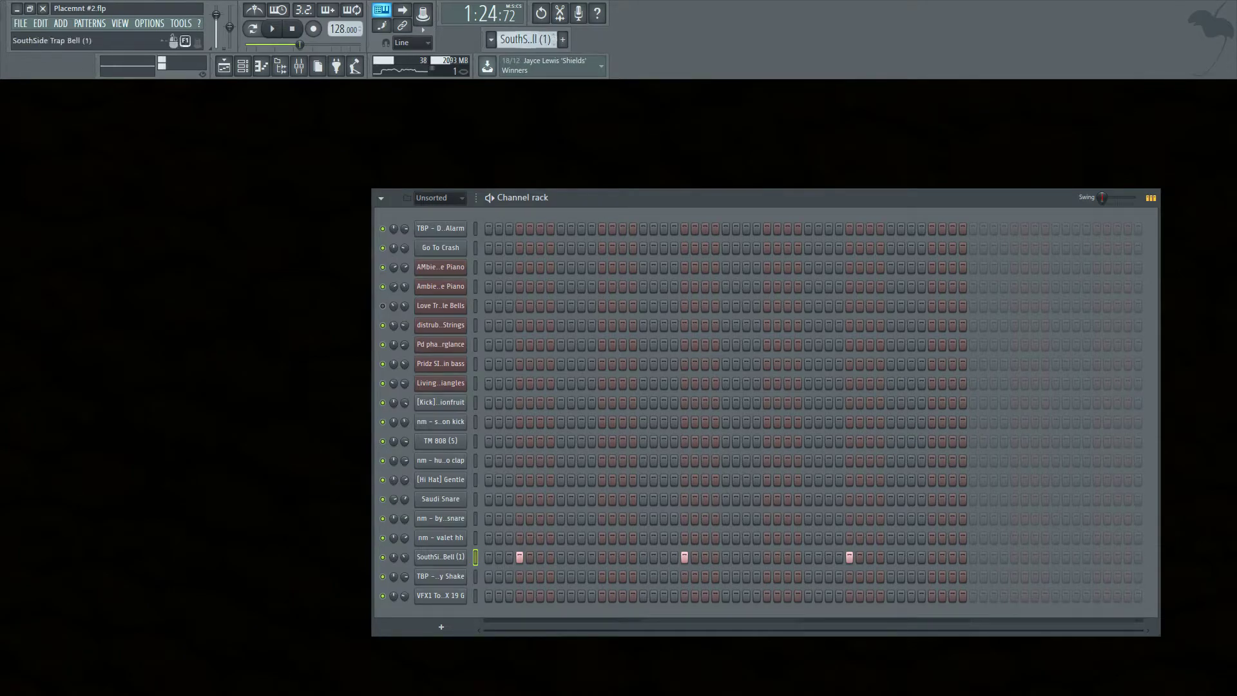
{"action": "left_click", "coordinate": [519, 40]}
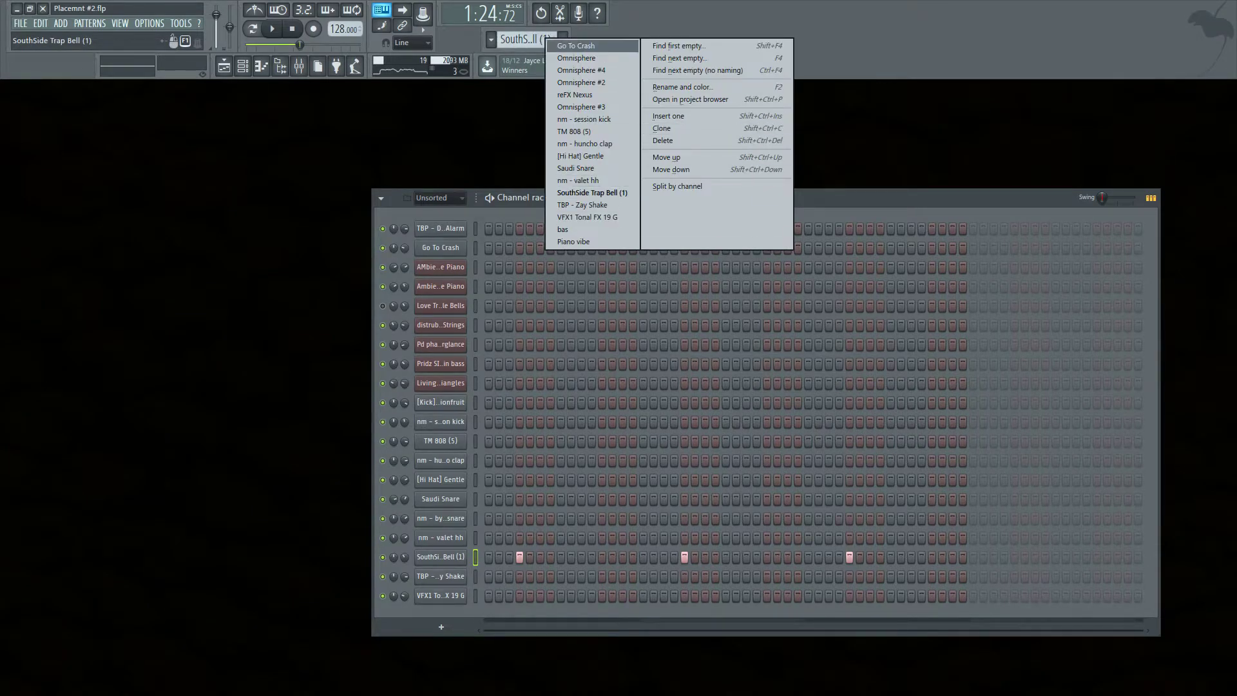
{"action": "right_click", "coordinate": [501, 35]}
{"action": "key", "text": "Escape"}
{"action": "right_click", "coordinate": [531, 37]}
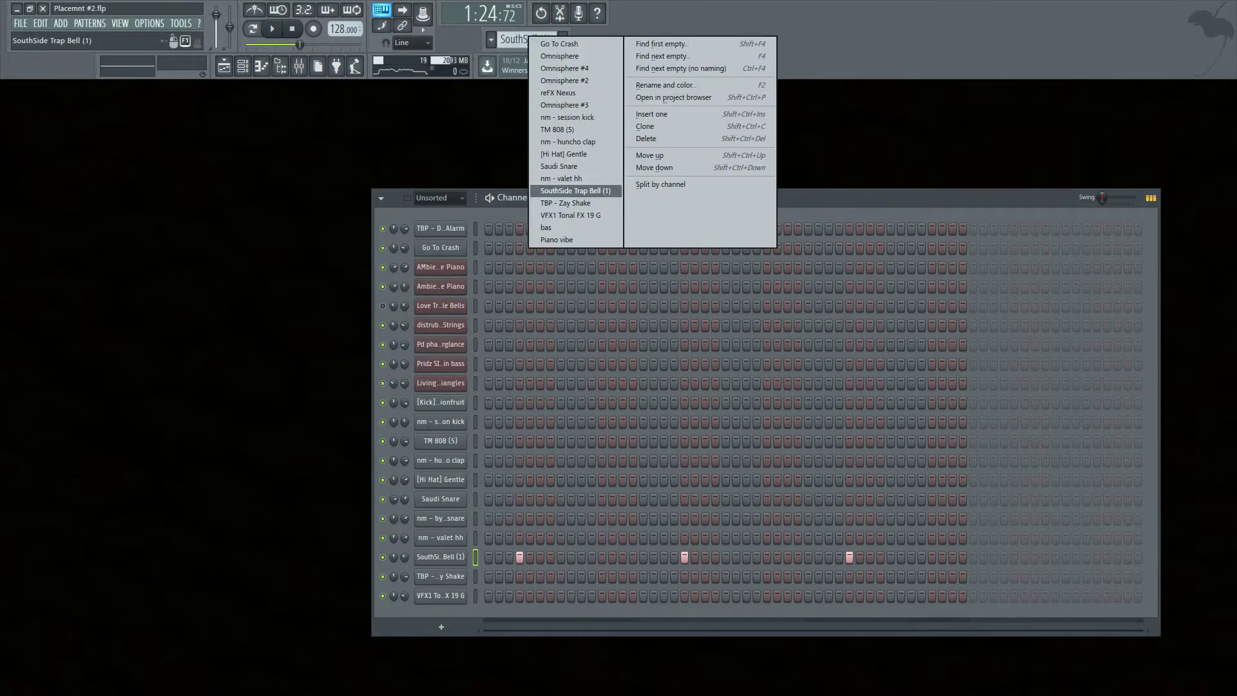
{"action": "left_click", "coordinate": [651, 125]}
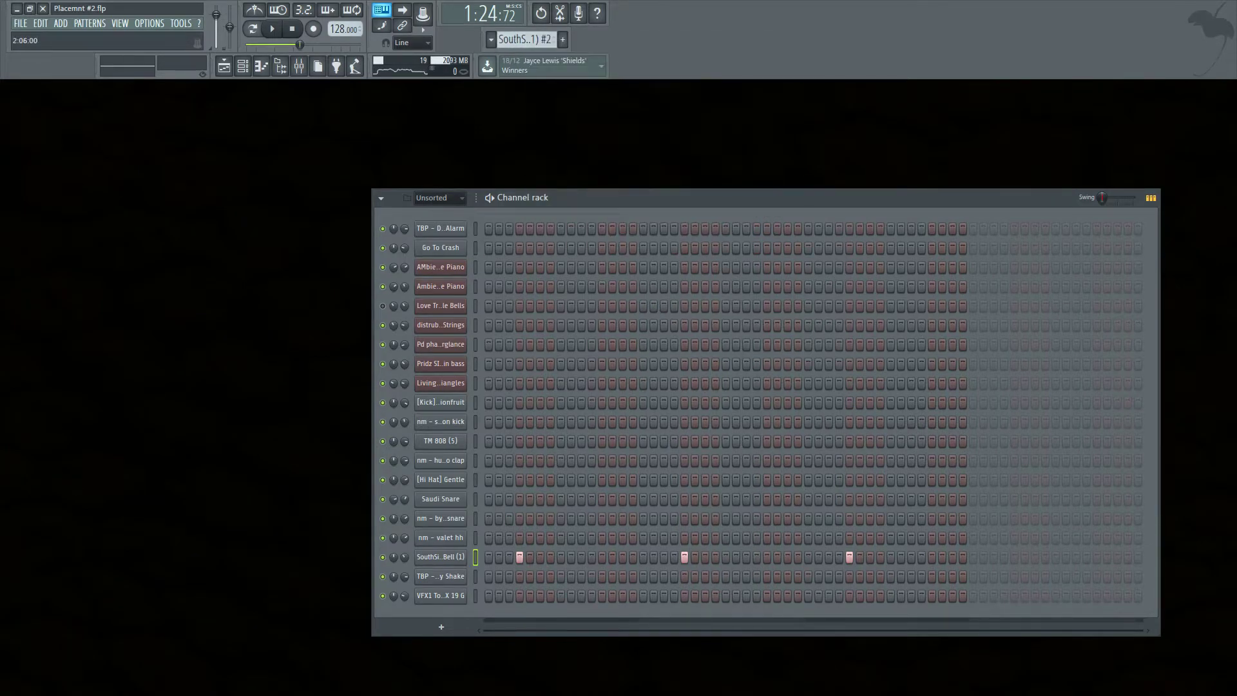
Open the SouthSide Trap Bell piano roll in the cloned pattern, delete its notes, and switch to pattern playback mode.
{"action": "right_click", "coordinate": [460, 557]}
{"action": "left_click", "coordinate": [490, 554]}
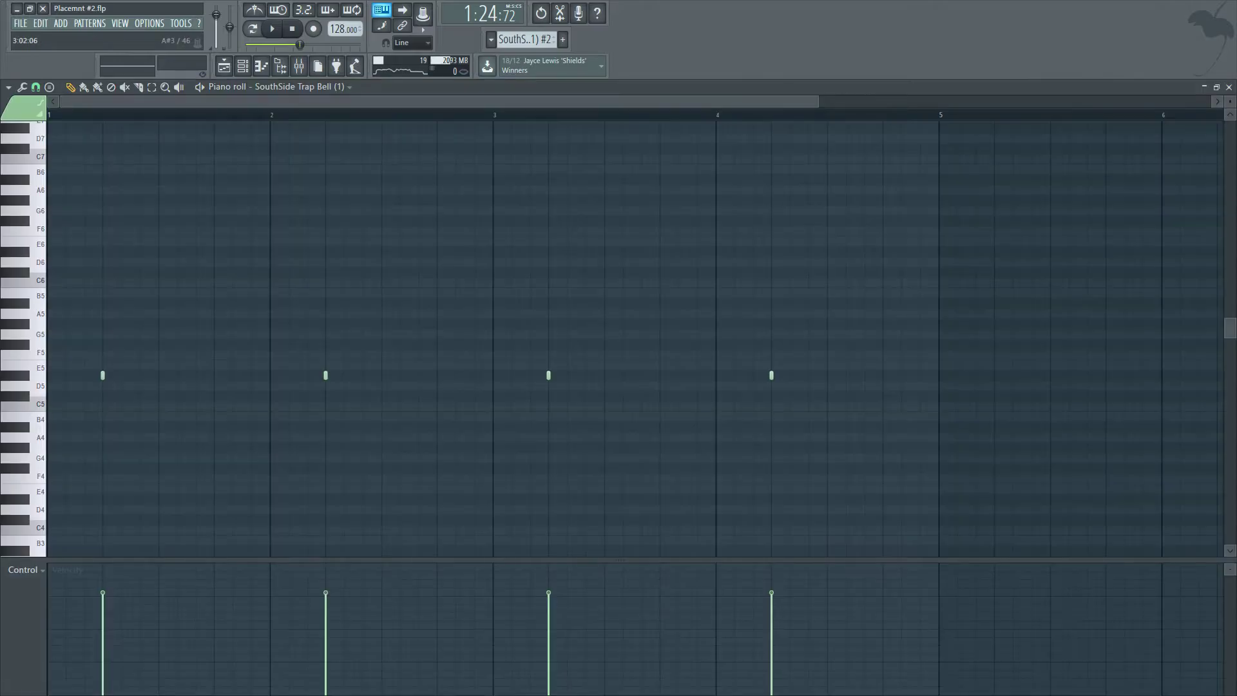
{"action": "right_click", "coordinate": [525, 376]}
{"action": "right_click", "coordinate": [378, 376]}
{"action": "scroll", "coordinate": [84, 375], "scroll_direction": "up", "scroll_amount": 2}
{"action": "left_click_drag", "start_coordinate": [84, 437], "coordinate": [48, 437]}
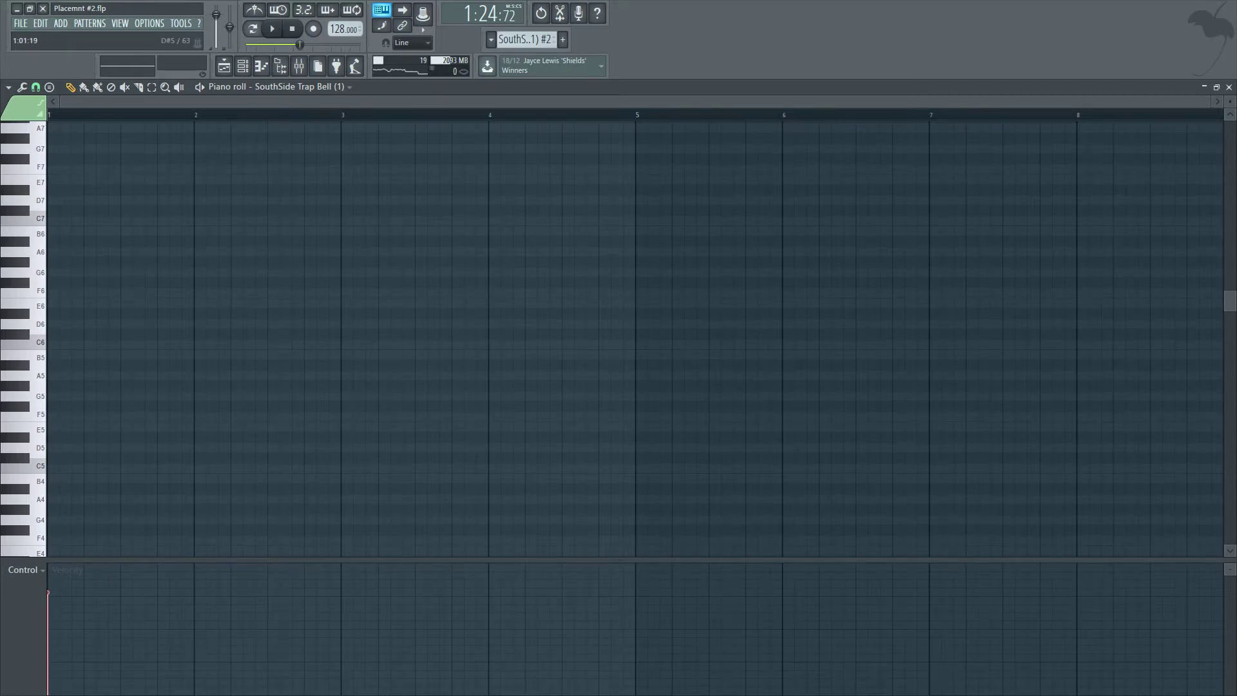
{"action": "key", "text": "space"}
{"action": "left_click", "coordinate": [252, 29]}
{"action": "key", "text": "space"}
{"action": "key", "text": "space"}
{"action": "scroll", "coordinate": [635, 338], "scroll_direction": "down", "scroll_amount": 4}
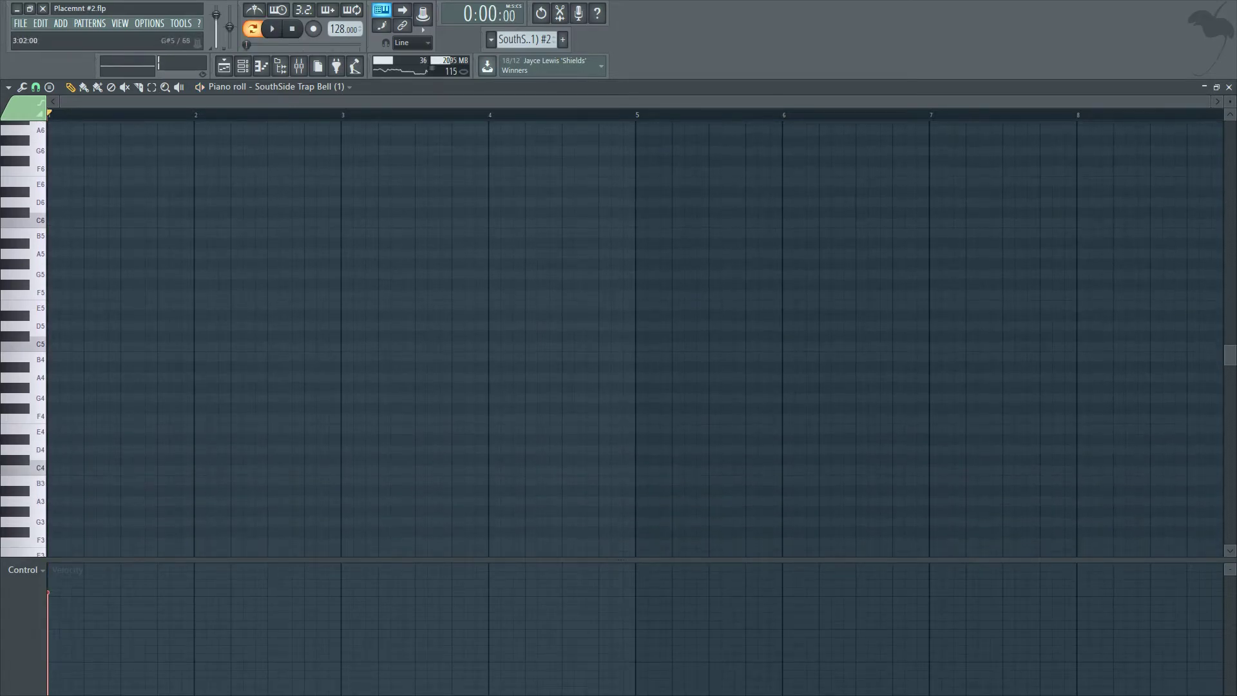
{"action": "left_click_drag", "start_coordinate": [49, 114], "coordinate": [341, 115]}
{"action": "left_click", "coordinate": [1228, 87]}
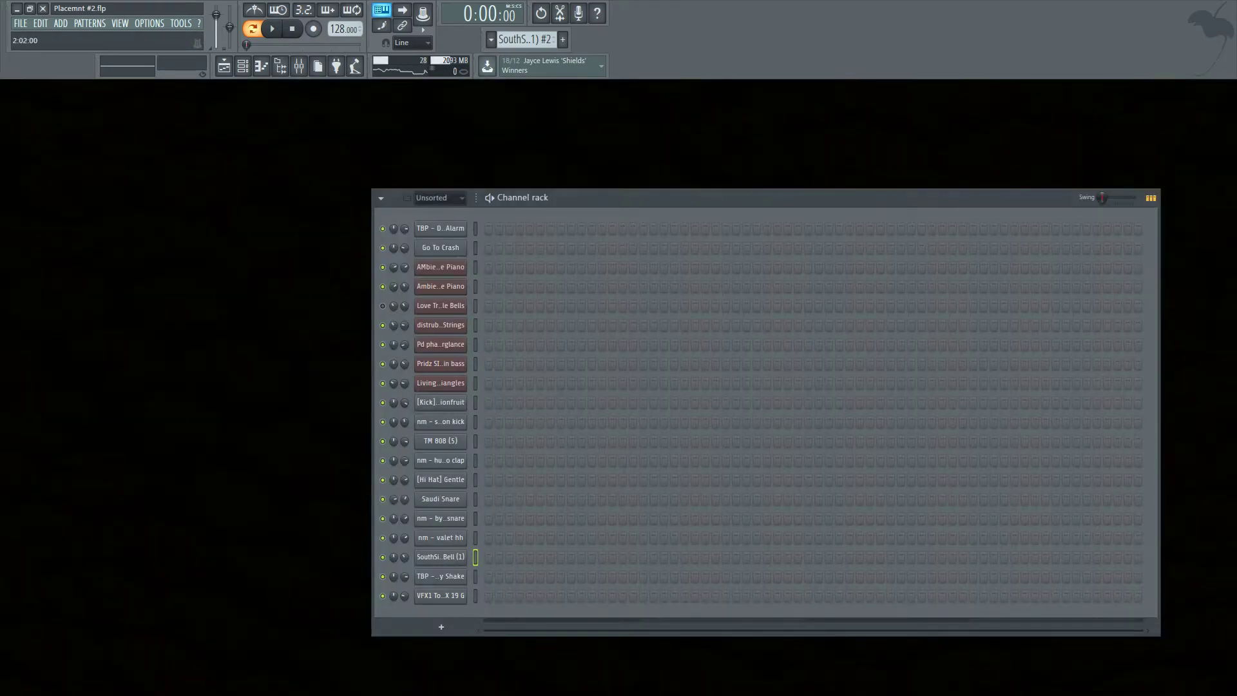
Open the SouthSide Trap Bell sampler settings and review the playlist arrangement.
{"action": "left_click", "coordinate": [441, 557]}
{"action": "right_click", "coordinate": [289, 249]}
{"action": "left_click", "coordinate": [308, 254]}
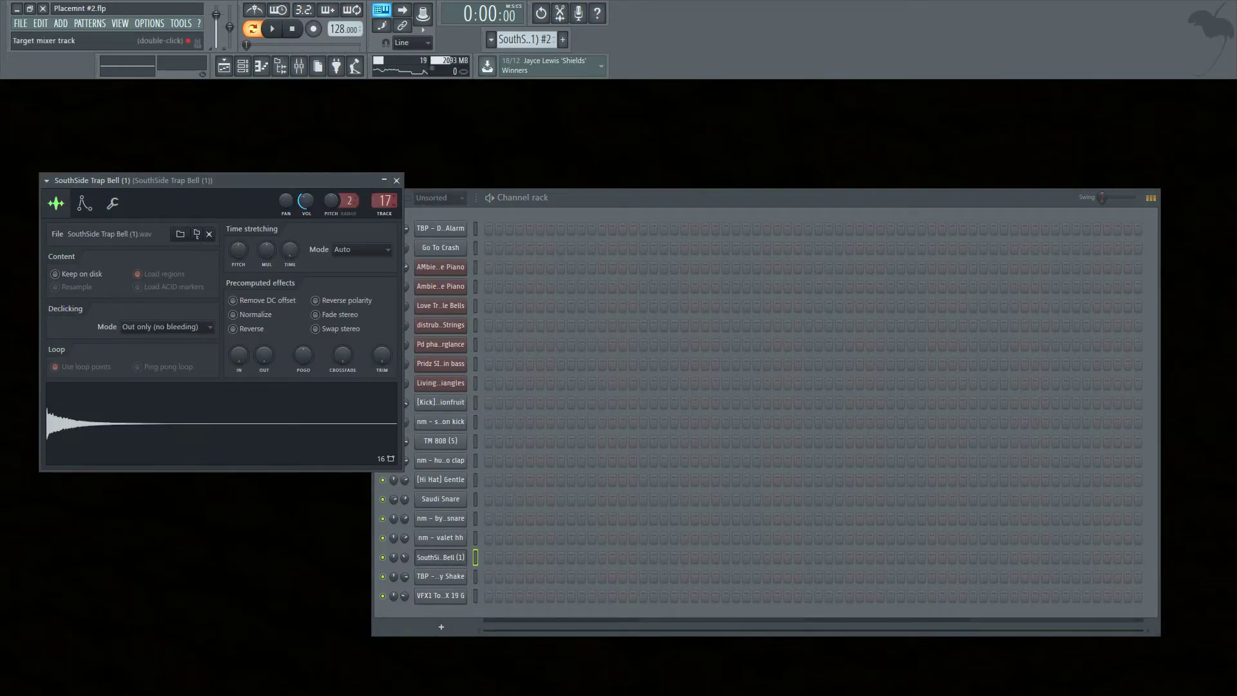
{"action": "key", "text": "space"}
{"action": "left_click", "coordinate": [399, 180]}
{"action": "left_click", "coordinate": [225, 66]}
{"action": "key", "text": "space"}
{"action": "scroll", "coordinate": [645, 400], "scroll_direction": "down", "scroll_amount": 4}
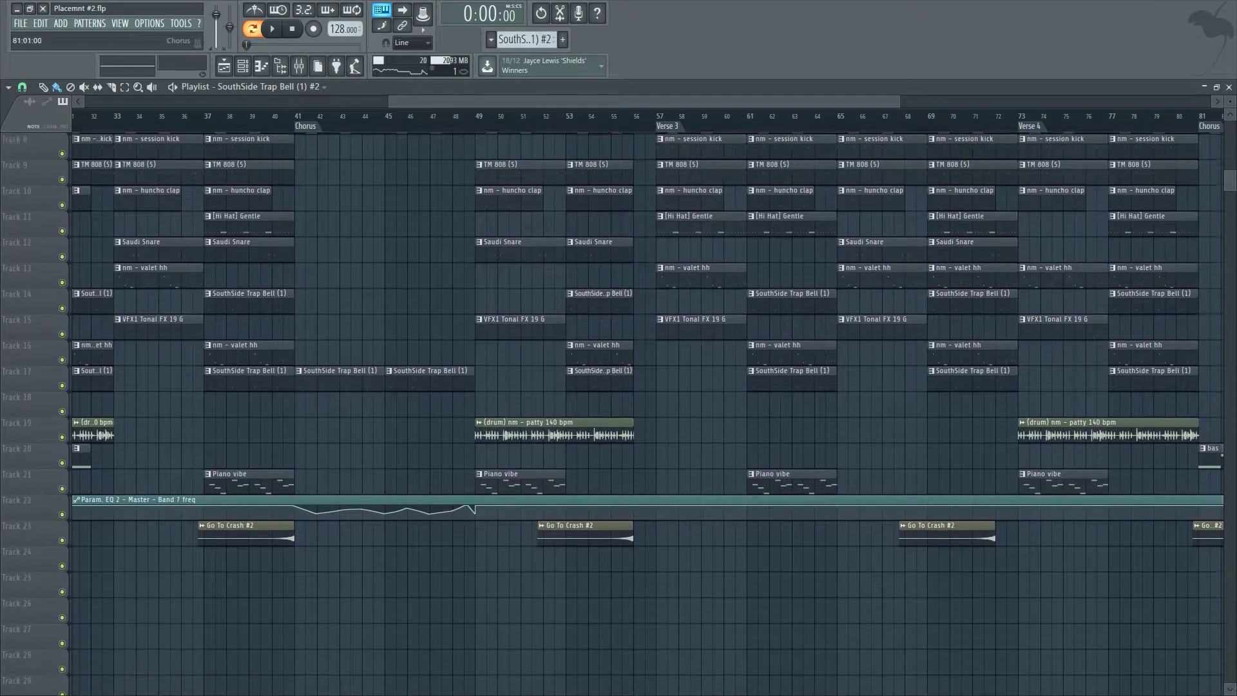
{"action": "left_click", "coordinate": [1229, 87]}
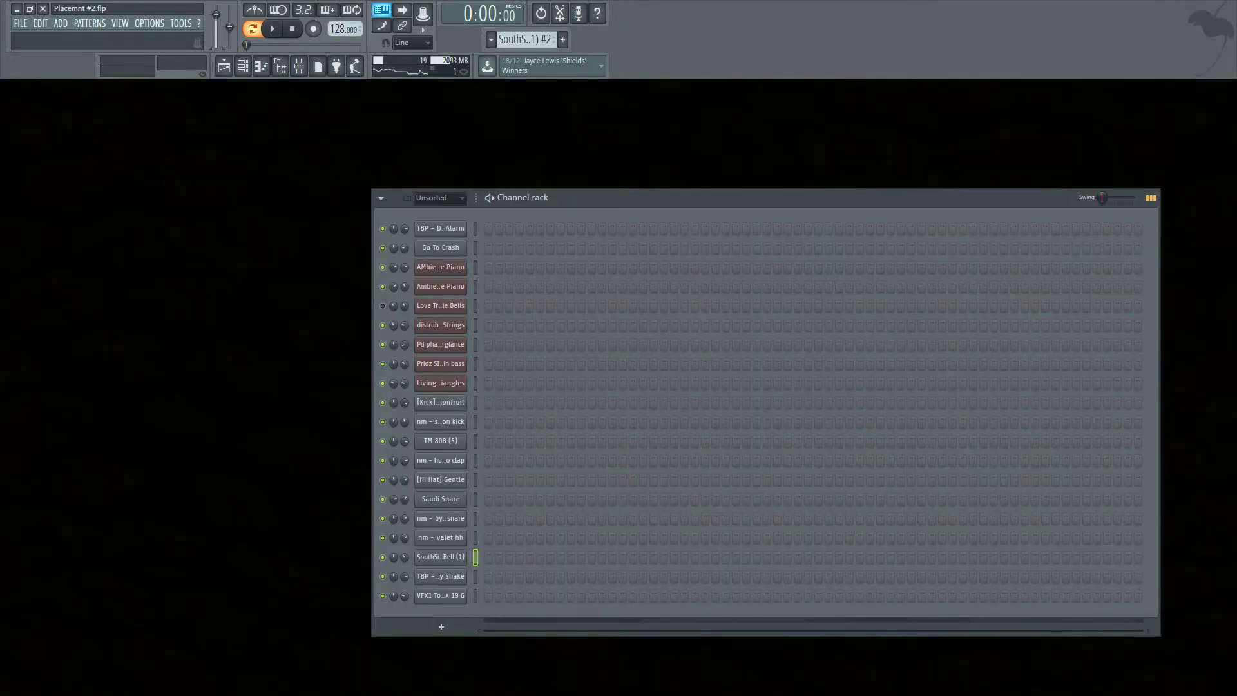
Search the browser for "Goto bell" and add the TBP - Goto Bell sample to the channel rack.
{"action": "left_click", "coordinate": [281, 66]}
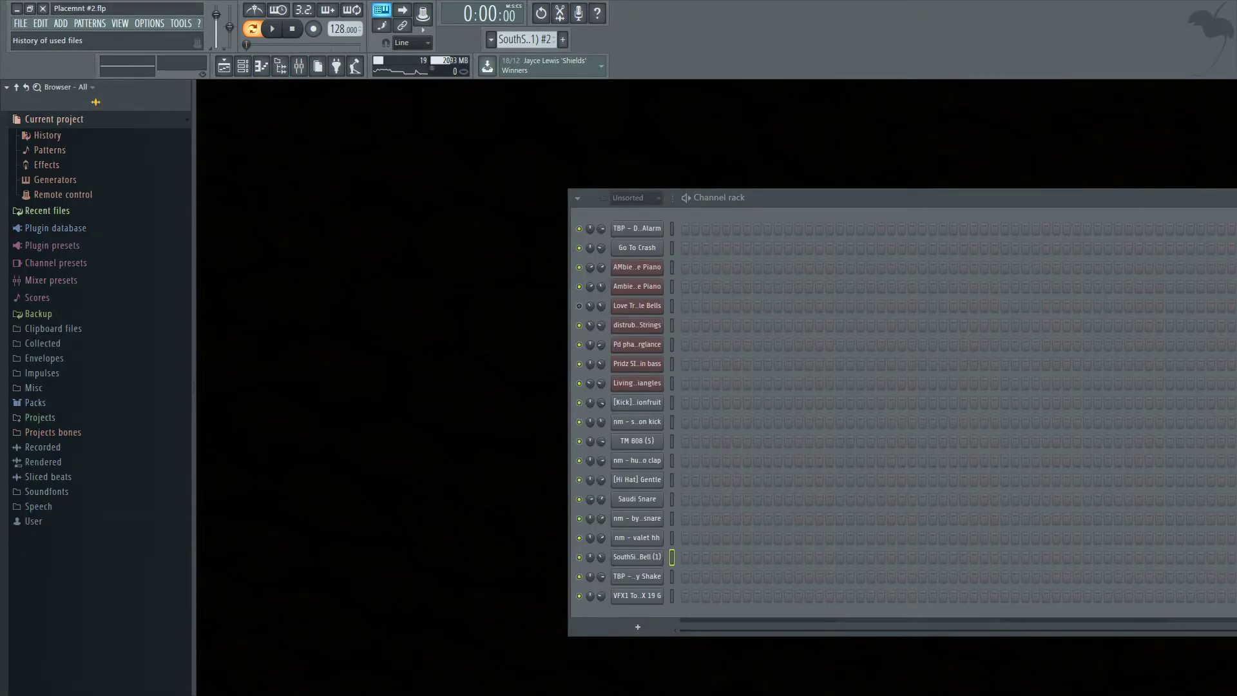
{"action": "key", "text": "ctrl+f"}
{"action": "type", "text": "Goto bell"}
{"action": "key", "text": "Return"}
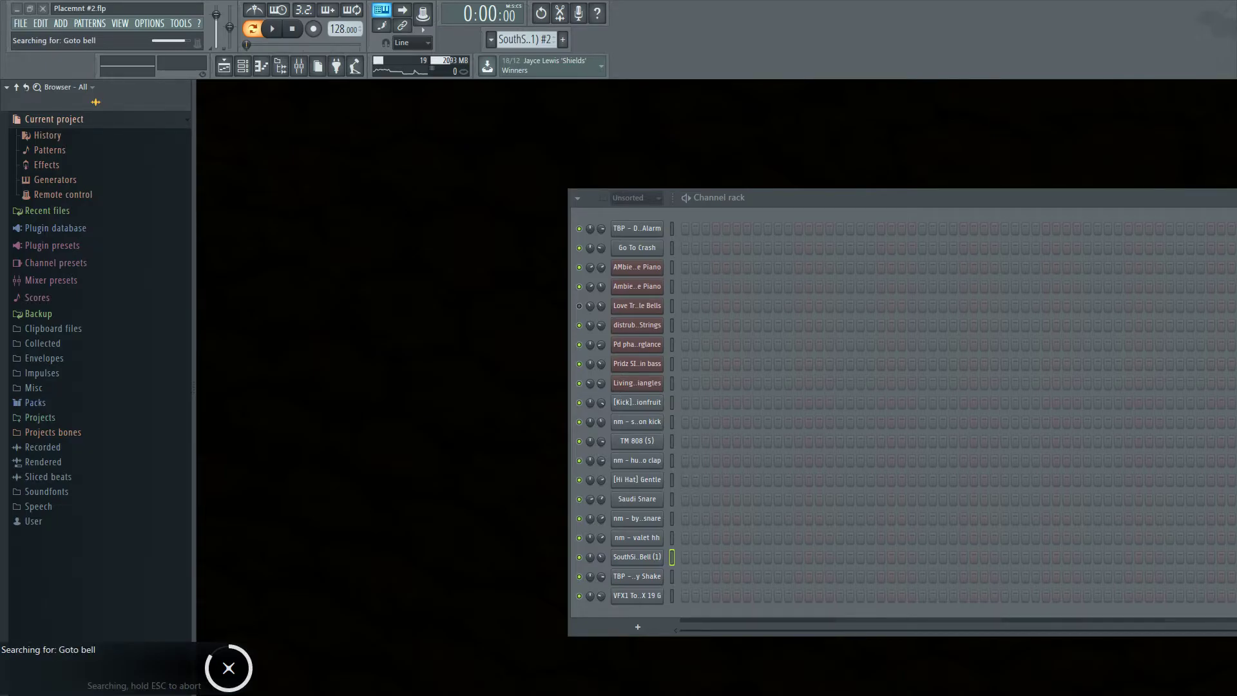
{"action": "left_click_drag", "start_coordinate": [84, 446], "coordinate": [638, 615]}
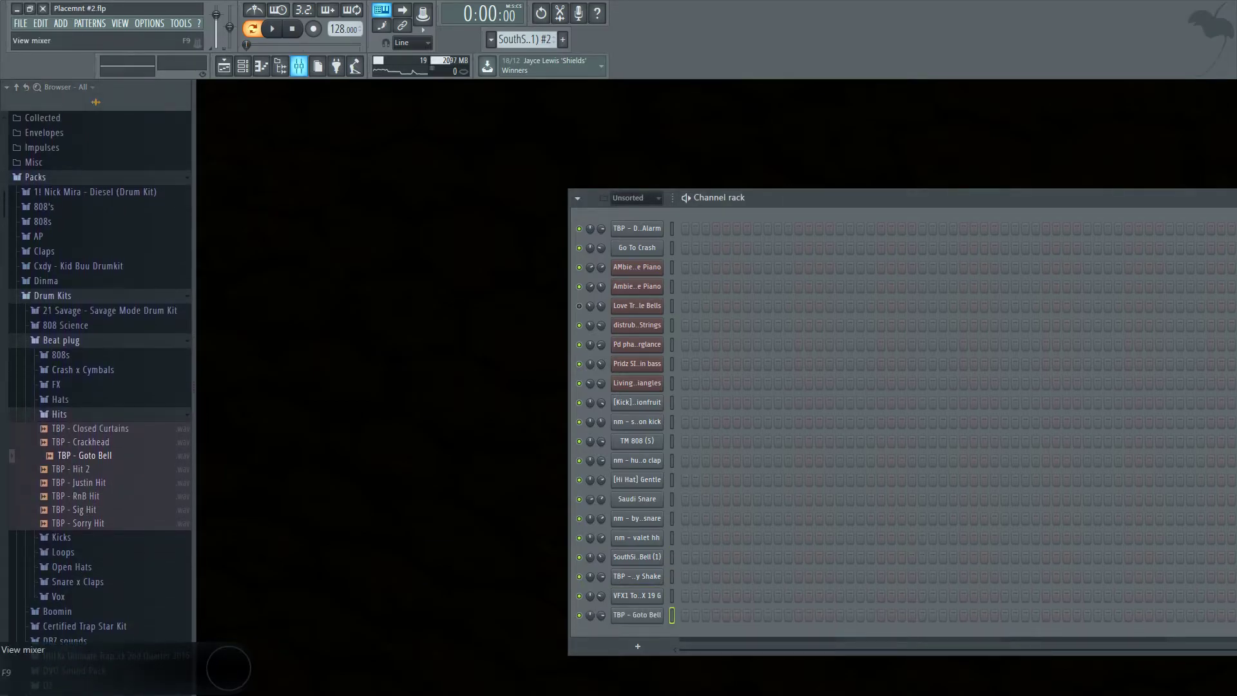
Draw a two-bar note for TBP - Goto Bell in its piano roll and play it back.
{"action": "left_click", "coordinate": [281, 66]}
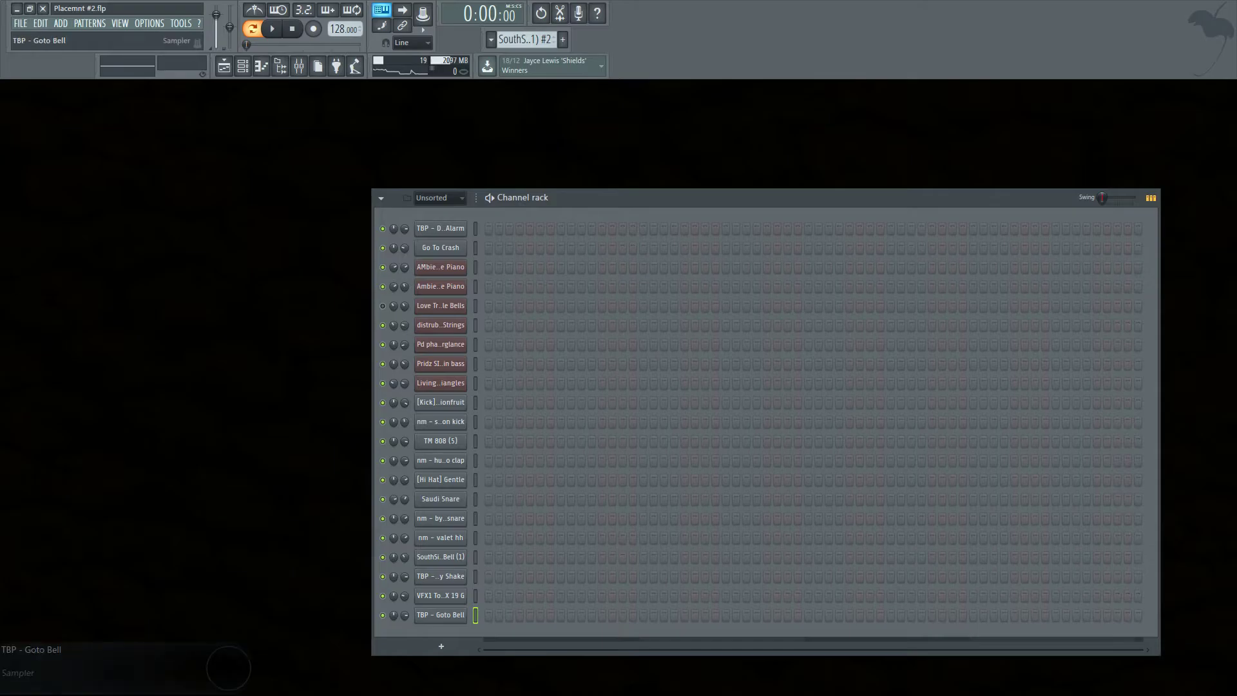
{"action": "right_click", "coordinate": [453, 615]}
{"action": "left_click", "coordinate": [491, 553]}
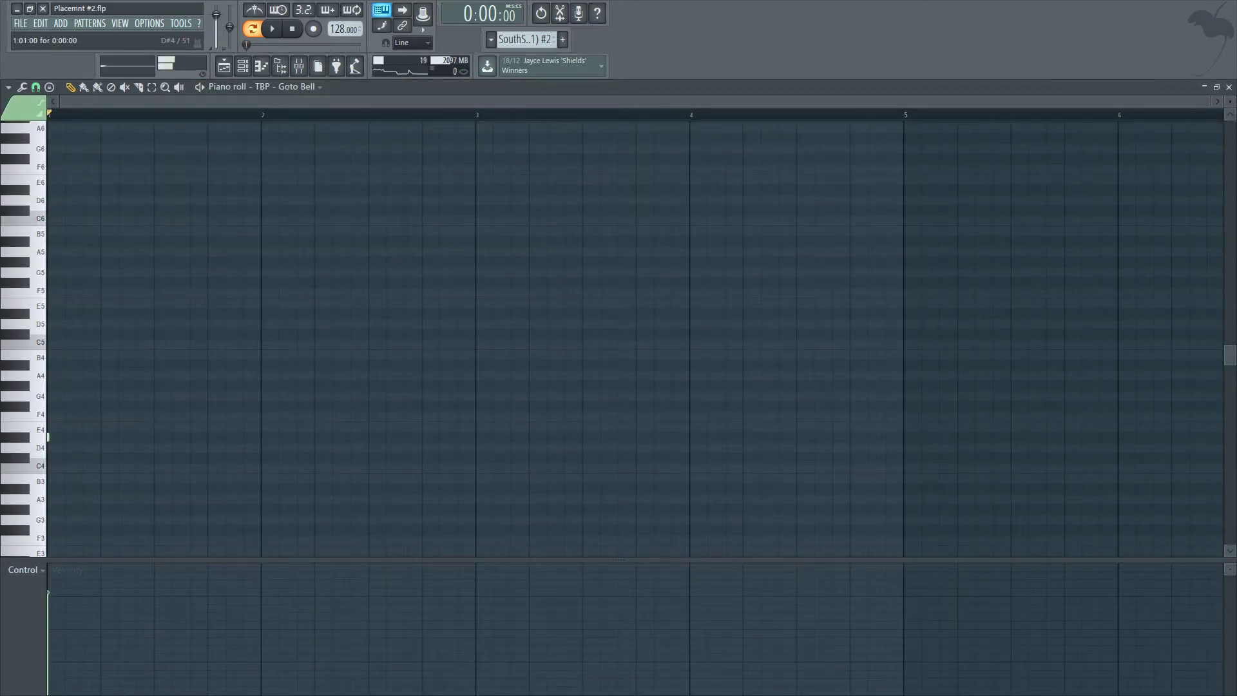
{"action": "left_click_drag", "start_coordinate": [49, 437], "coordinate": [475, 437]}
{"action": "key", "text": "space"}
{"action": "key", "text": "space"}
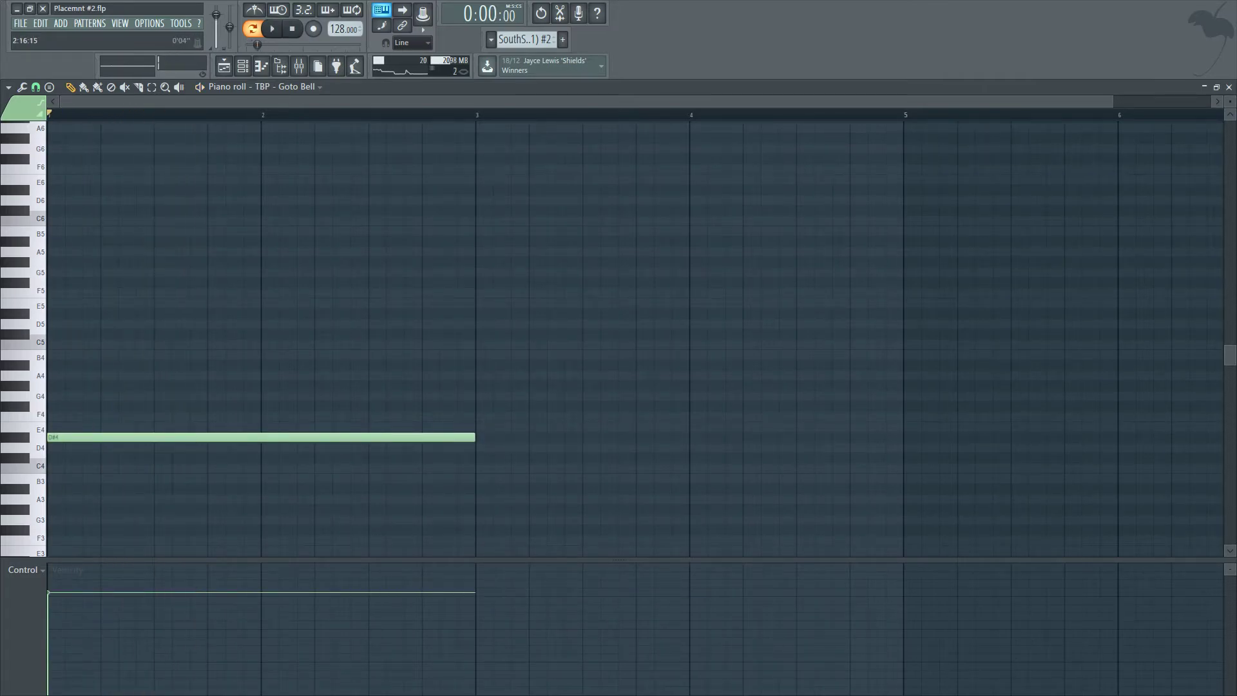
{"action": "left_click", "coordinate": [1228, 87]}
Open the SouthSide Trap Bell piano roll in the cloned pattern to check its contents.
{"action": "left_click", "coordinate": [458, 557]}
{"action": "right_click", "coordinate": [463, 556]}
{"action": "left_click", "coordinate": [487, 554]}
{"action": "scroll", "coordinate": [327, 438], "scroll_direction": "down", "scroll_amount": 3}
{"action": "scroll", "coordinate": [327, 438], "scroll_direction": "down", "scroll_amount": 5}
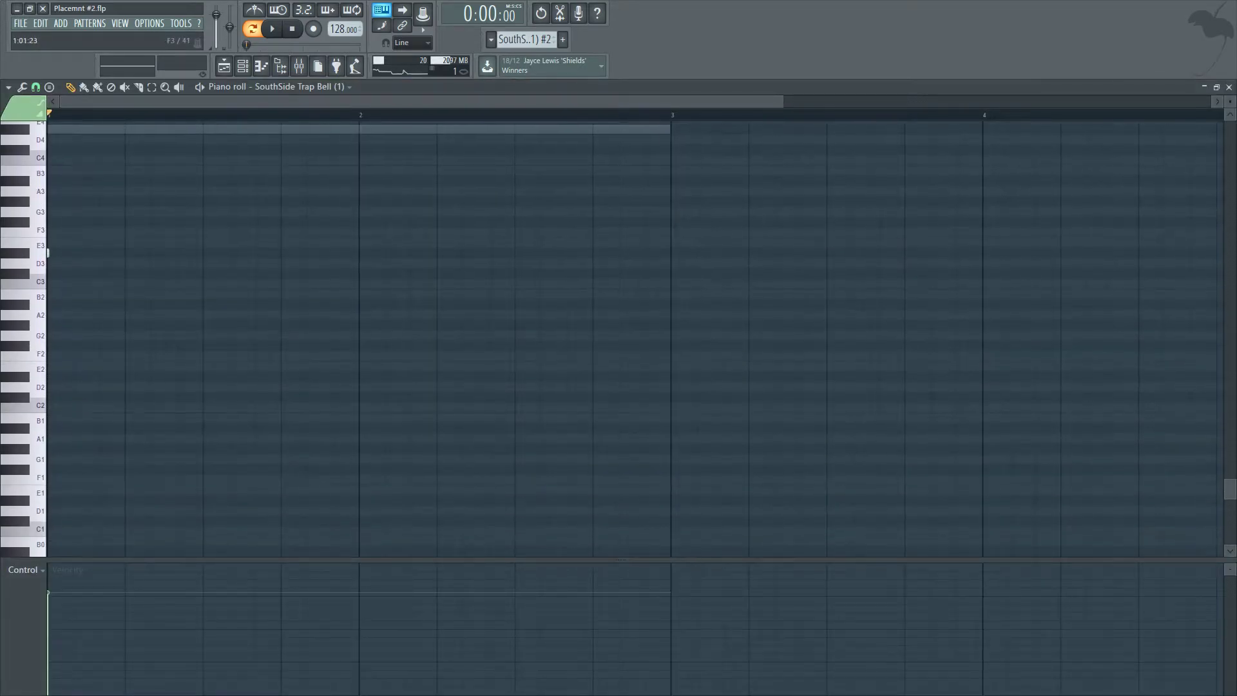
{"action": "left_click", "coordinate": [1229, 87]}
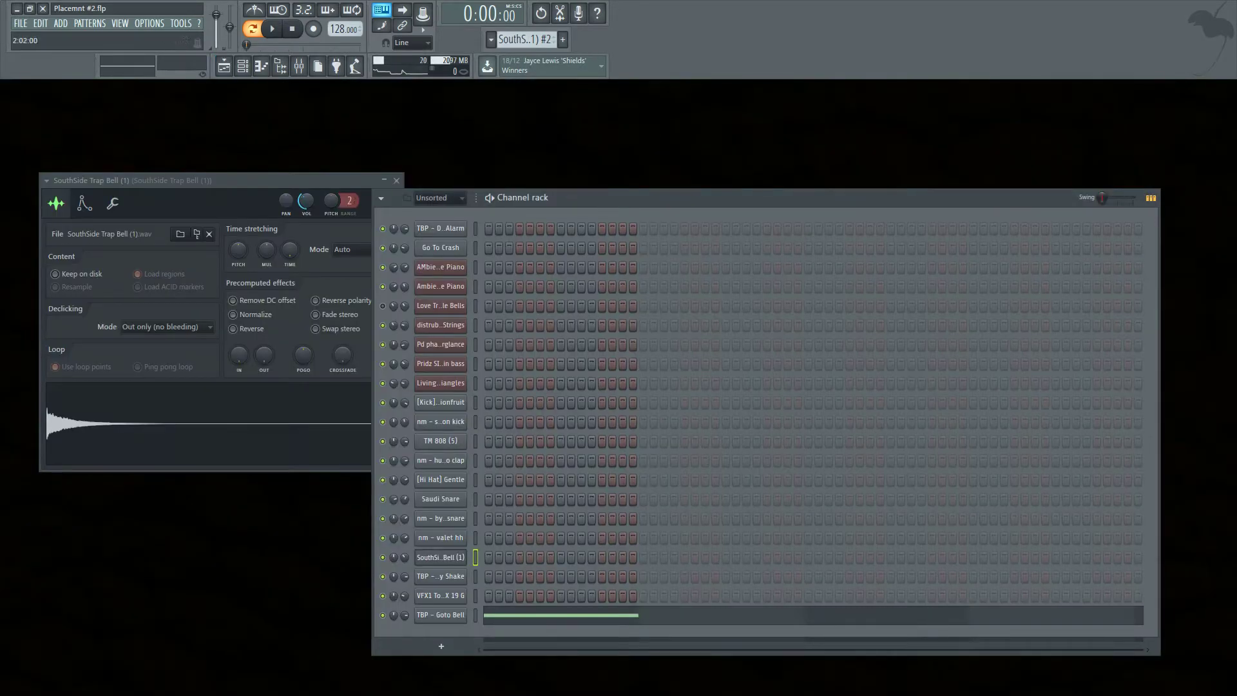
{"action": "left_click", "coordinate": [243, 66]}
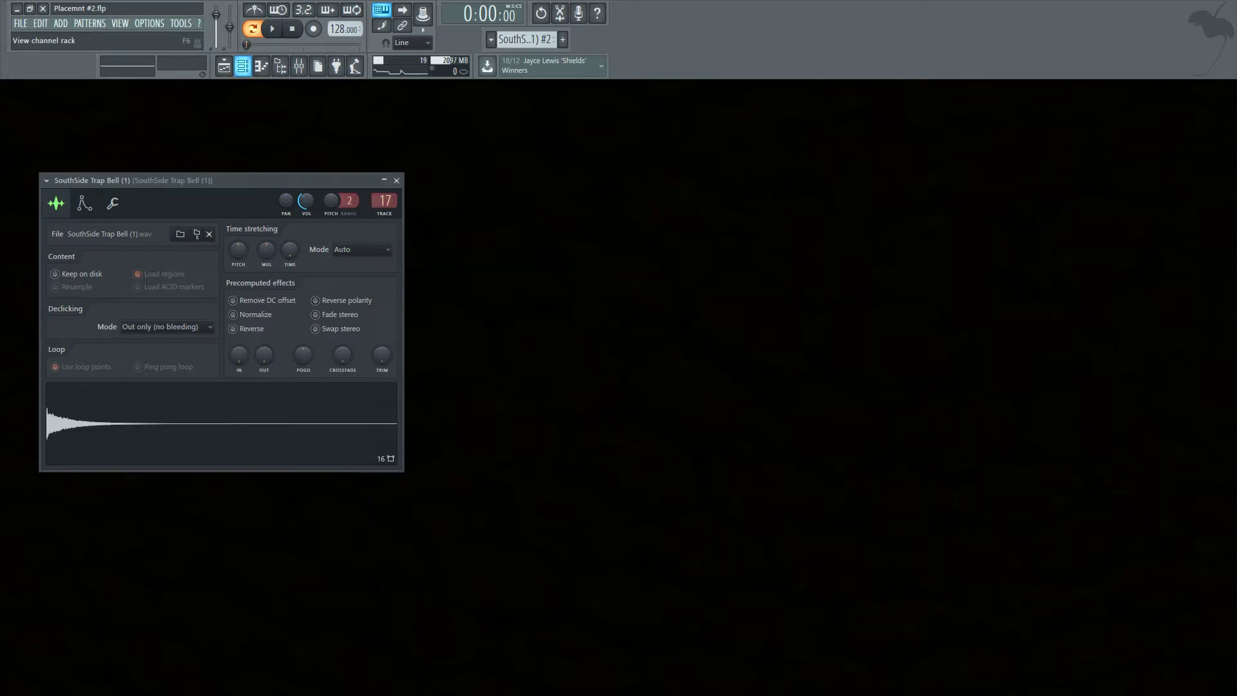
Place the cloned SouthSide Trap Bell (1) #2 pattern on track 24 at bar 49 and play it.
{"action": "left_click", "coordinate": [225, 66]}
{"action": "scroll", "coordinate": [591, 606], "scroll_direction": "down", "scroll_amount": 3}
{"action": "scroll", "coordinate": [591, 606], "scroll_direction": "up", "scroll_amount": 3}
{"action": "scroll", "coordinate": [590, 606], "scroll_direction": "up", "scroll_amount": 3}
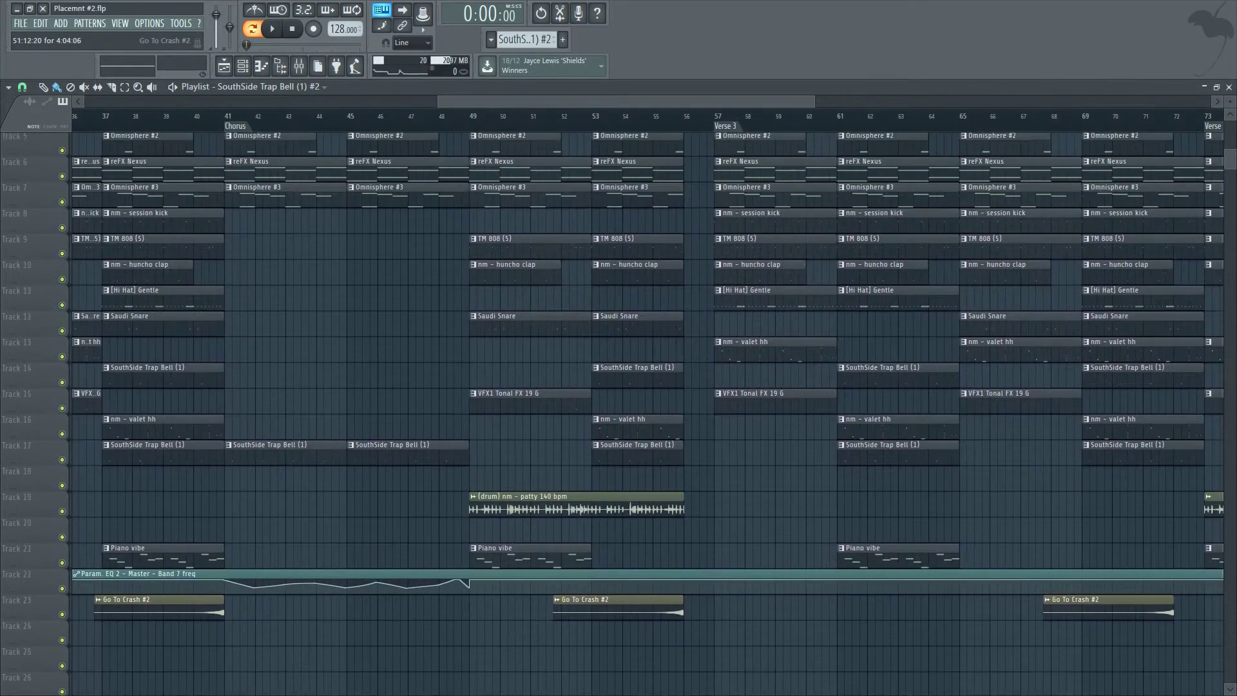
{"action": "left_click", "coordinate": [475, 635]}
{"action": "scroll", "coordinate": [477, 635], "scroll_direction": "up", "scroll_amount": 2}
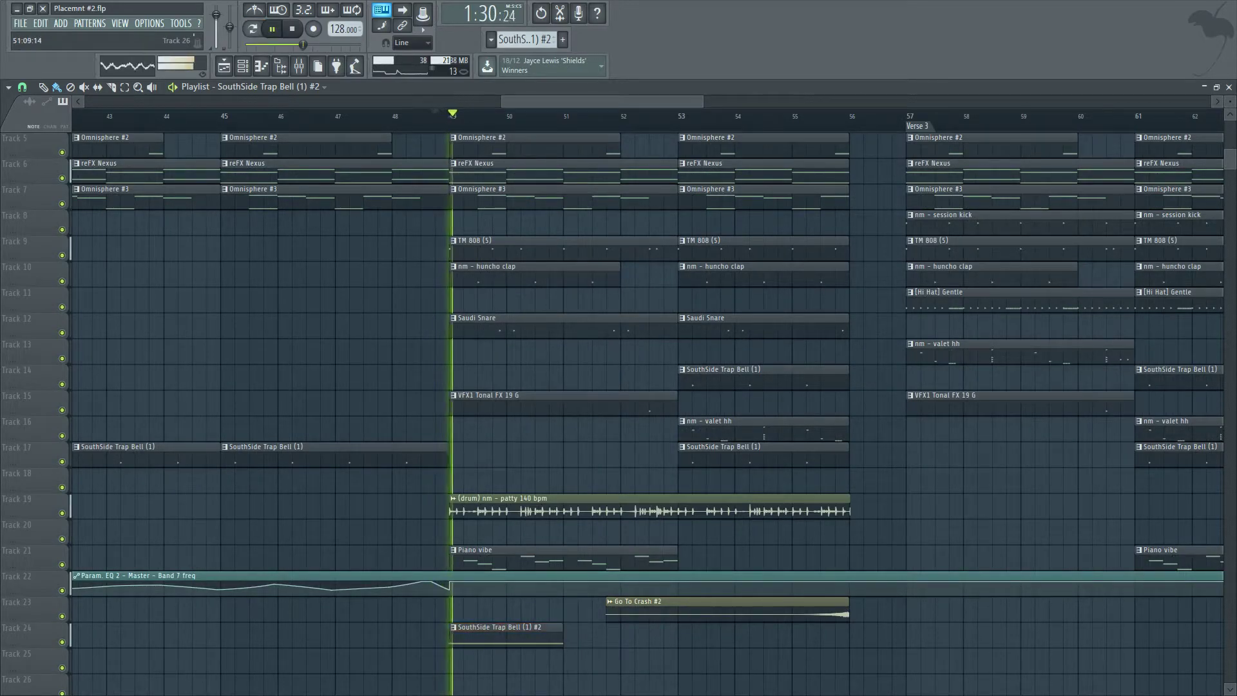
{"action": "key", "text": "space"}
Check the mixer and channel rack while playing the pattern, then return to the playlist.
{"action": "left_click", "coordinate": [1228, 87]}
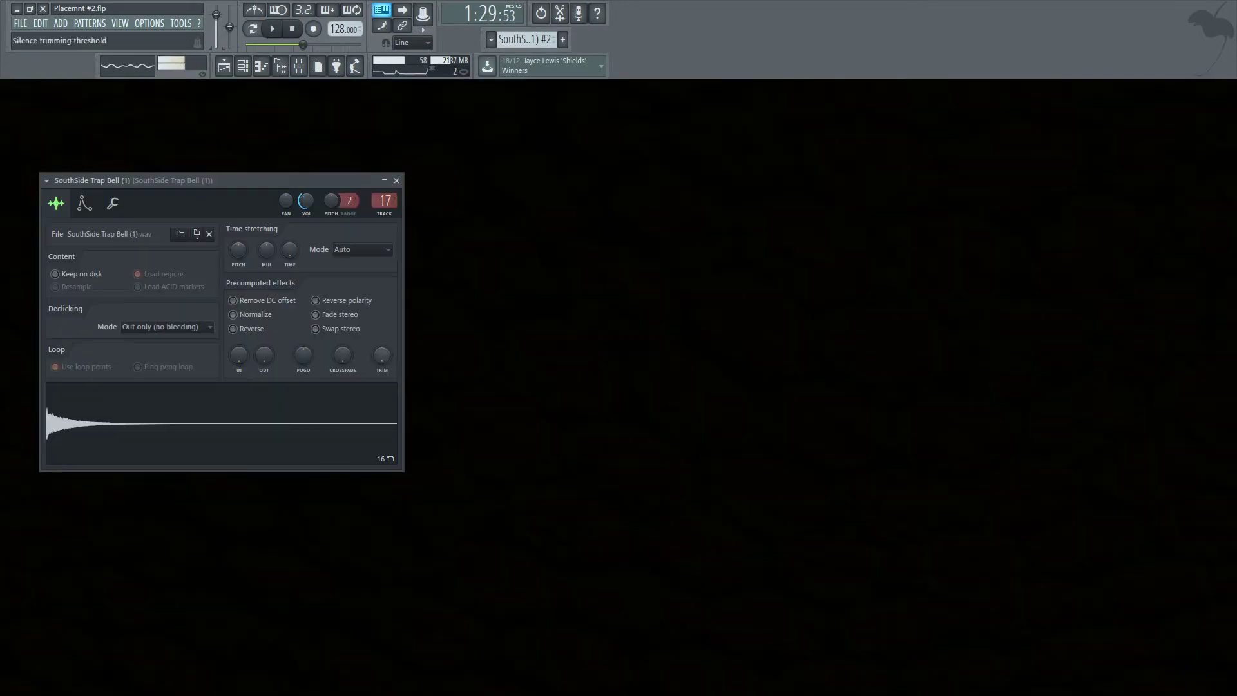
{"action": "left_click", "coordinate": [299, 66]}
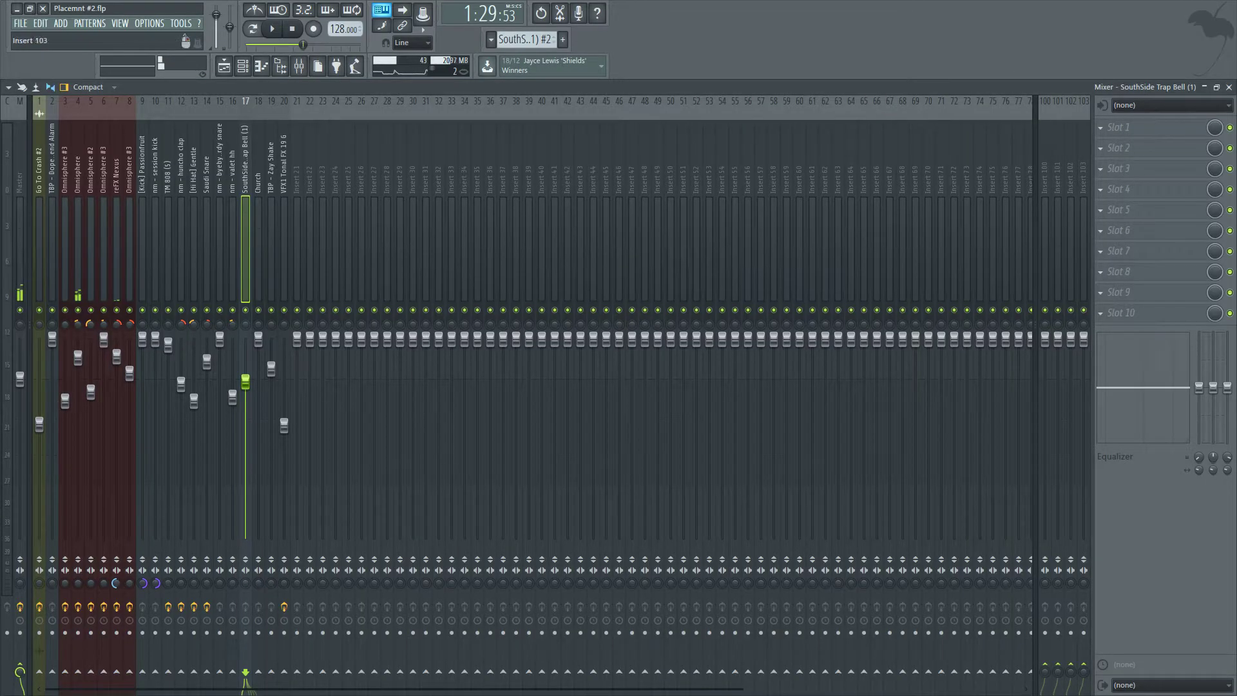
{"action": "left_click", "coordinate": [1228, 87]}
{"action": "key", "text": "F6"}
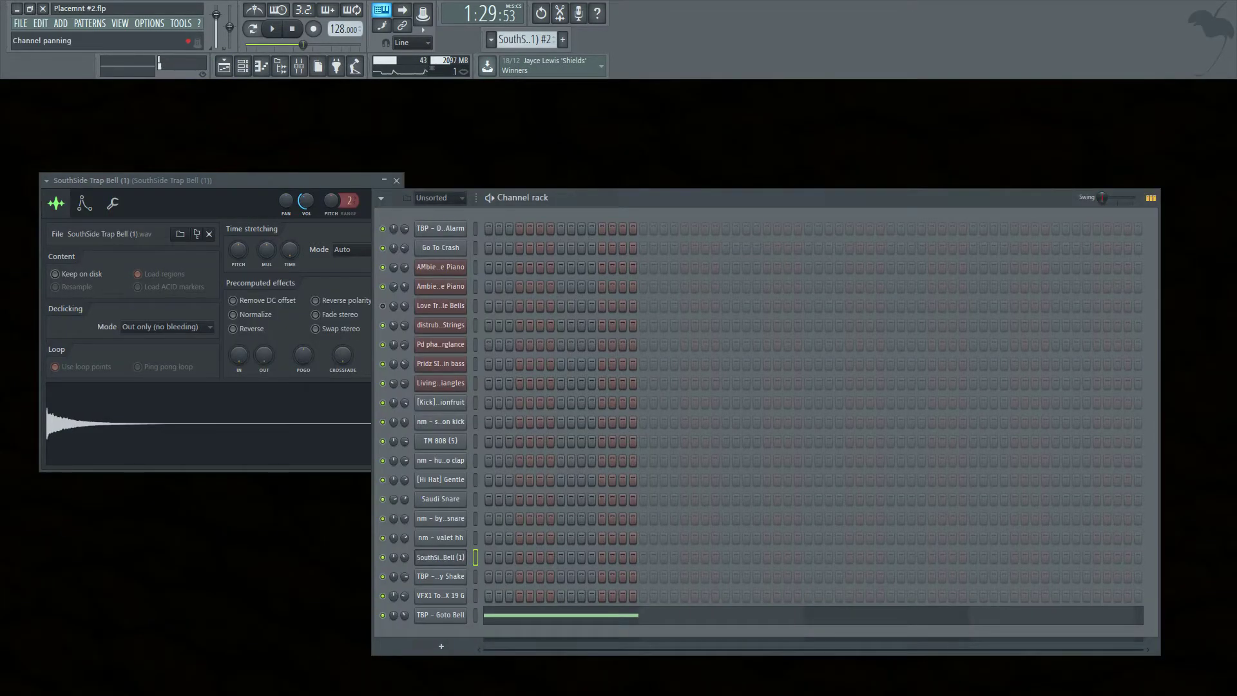
{"action": "key", "text": "space"}
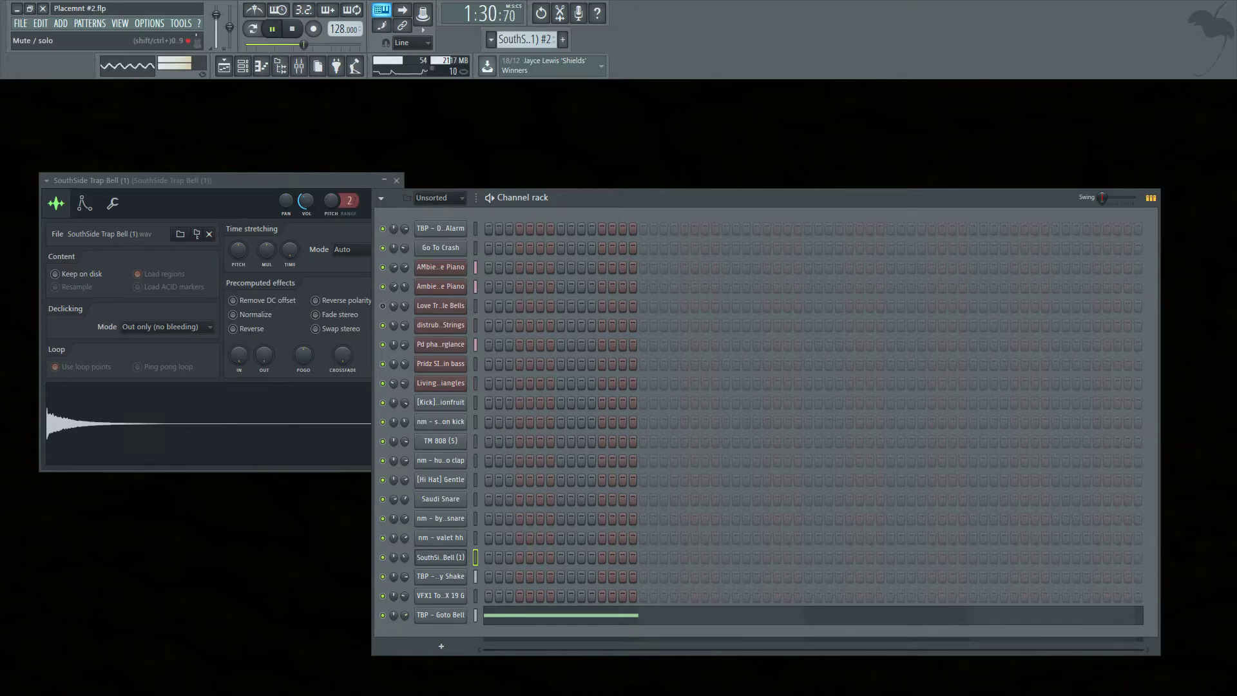
{"action": "key", "text": "space"}
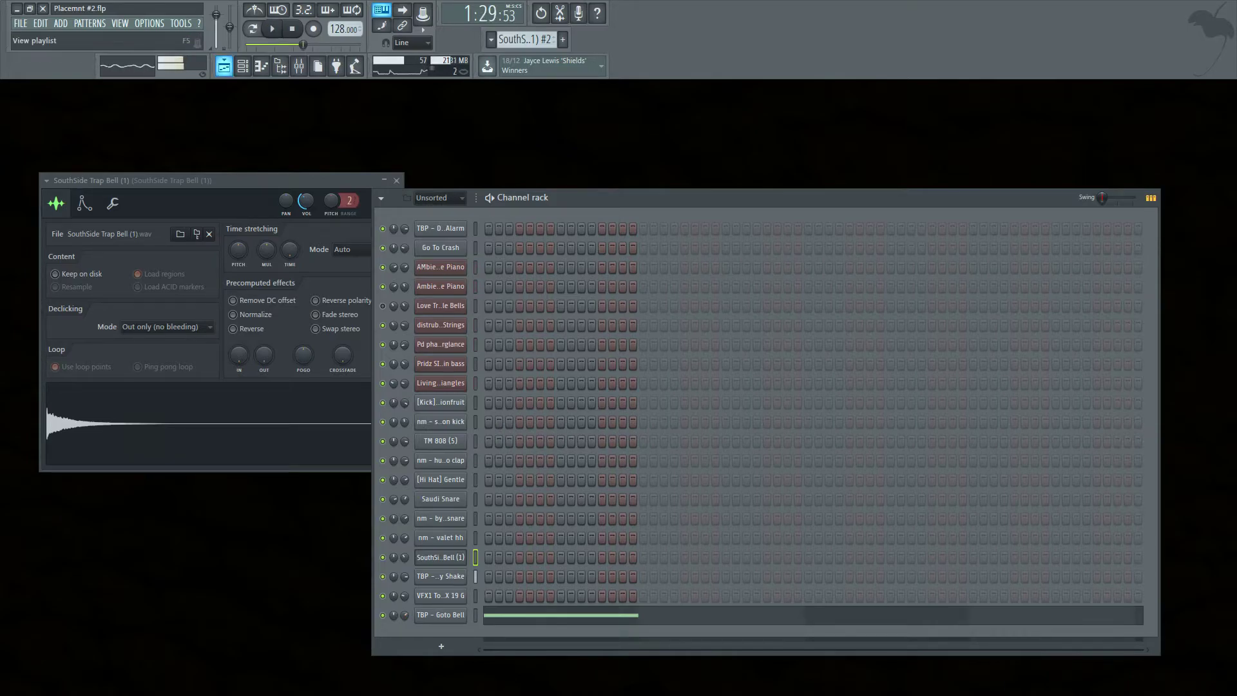
{"action": "left_click", "coordinate": [223, 65]}
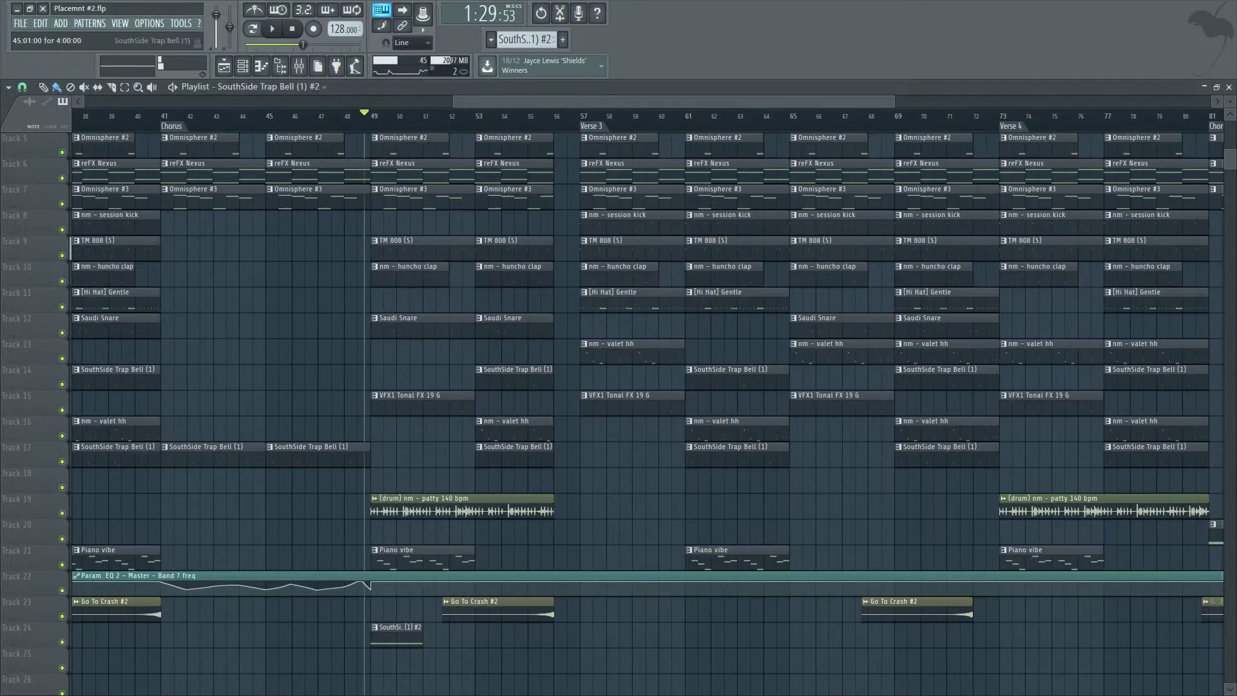
Place another copy of the SouthSide Trap Bell (1) #2 pattern on track 24 at bar 41.
{"action": "scroll", "coordinate": [571, 635], "scroll_direction": "up", "scroll_amount": 1}
{"action": "left_click_drag", "start_coordinate": [573, 635], "coordinate": [476, 634], "text": "shift"}
{"action": "scroll", "coordinate": [479, 635], "scroll_direction": "up", "scroll_amount": 3}
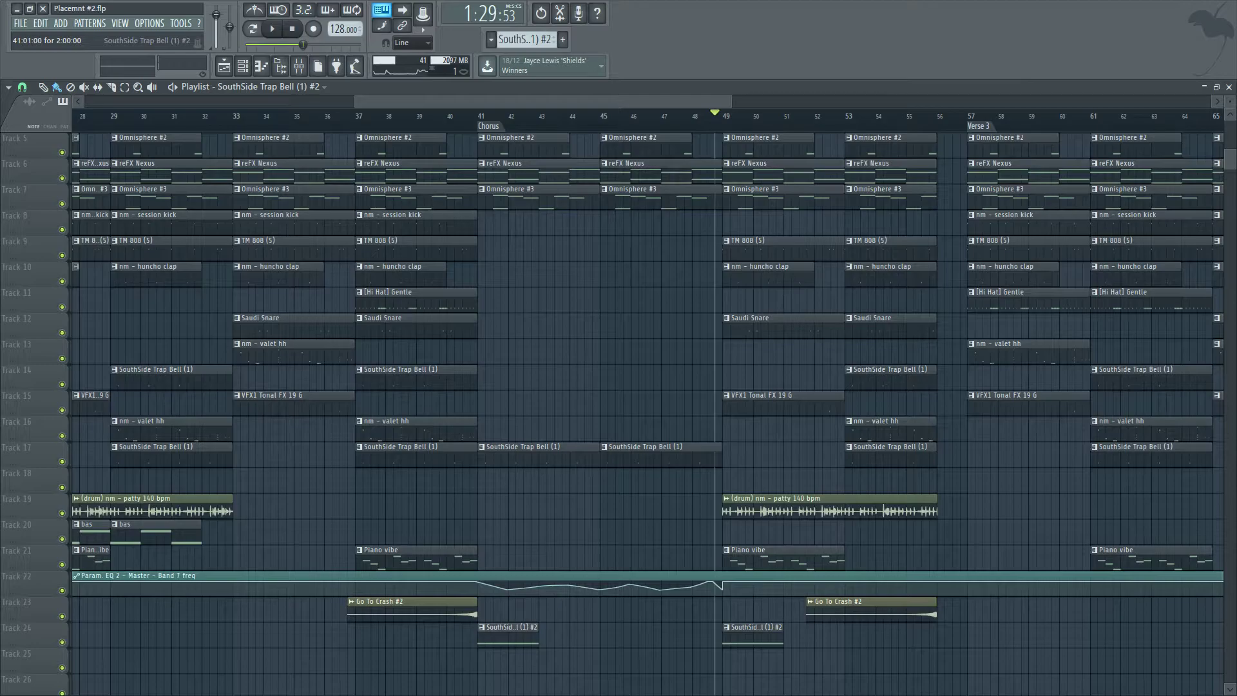
Play the arrangement from just before bar 41 to hear the new bell transition.
{"action": "left_click_drag", "start_coordinate": [459, 101], "coordinate": [456, 101]}
{"action": "left_click", "coordinate": [455, 114]}
{"action": "key", "text": "space"}
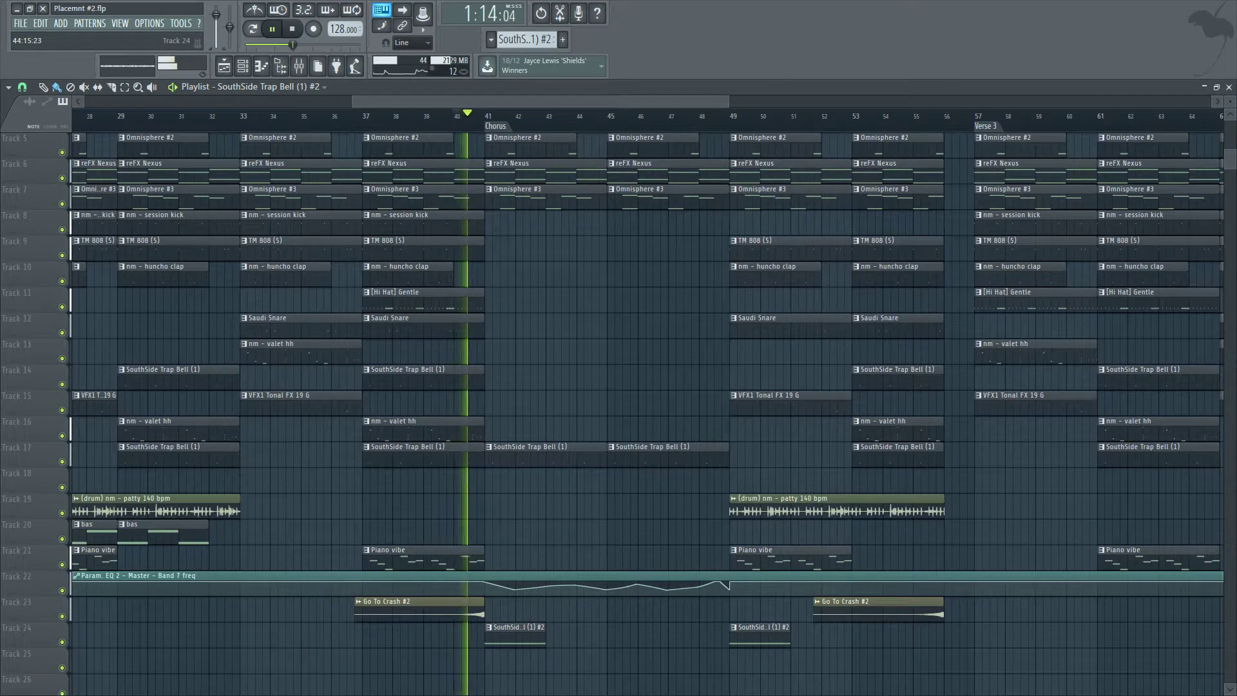
Add SouthSide Trap Bell (1) #2 clips on track 24 at bars 25 and 33, and play the arrangement.
{"action": "scroll", "coordinate": [606, 635], "scroll_direction": "down", "scroll_amount": 4}
{"action": "left_click_drag", "start_coordinate": [601, 638], "coordinate": [491, 635]}
{"action": "key", "text": "space"}
{"action": "scroll", "coordinate": [240, 635], "scroll_direction": "up", "scroll_amount": 3}
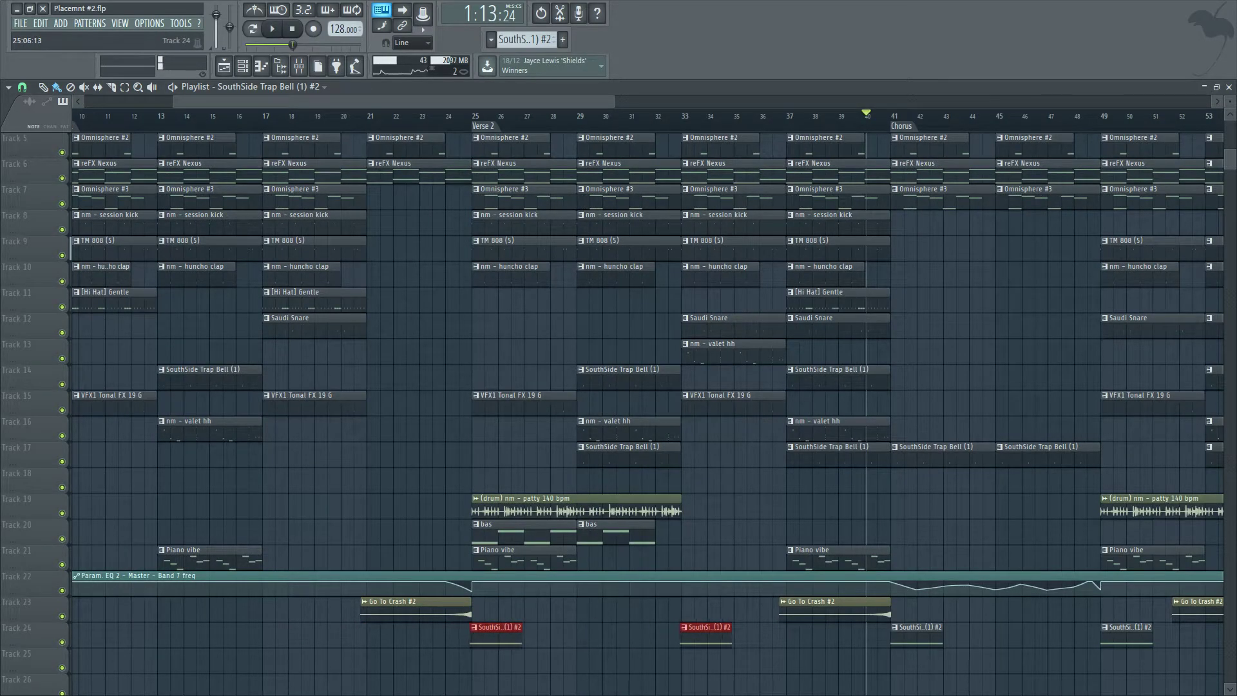
{"action": "key", "text": "space"}
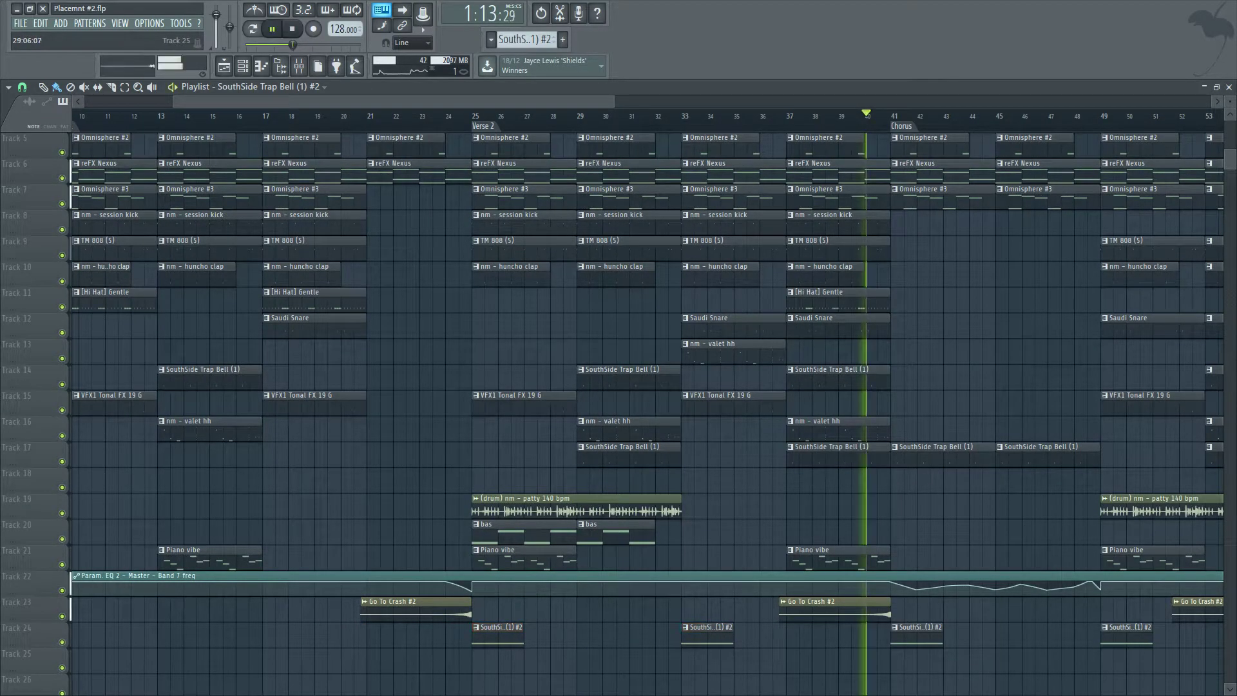
Duplicate the bell transition clips and place copies on track 24 before each section throughout the song.
{"action": "scroll", "coordinate": [502, 659], "scroll_direction": "down", "scroll_amount": 3}
{"action": "left_click_drag", "start_coordinate": [477, 661], "coordinate": [563, 635]}
{"action": "key", "text": "ctrl+b"}
{"action": "scroll", "coordinate": [743, 637], "scroll_direction": "up", "scroll_amount": 3}
{"action": "scroll", "coordinate": [566, 645], "scroll_direction": "up", "scroll_amount": 4}
{"action": "scroll", "coordinate": [586, 654], "scroll_direction": "down", "scroll_amount": 4}
{"action": "scroll", "coordinate": [897, 683], "scroll_direction": "up", "scroll_amount": 1}
{"action": "key", "text": "ctrl+d"}
{"action": "left_click_drag", "start_coordinate": [730, 635], "coordinate": [882, 631]}
{"action": "scroll", "coordinate": [926, 634], "scroll_direction": "up", "scroll_amount": 4}
{"action": "scroll", "coordinate": [960, 635], "scroll_direction": "down", "scroll_amount": 5}
{"action": "scroll", "coordinate": [1005, 635], "scroll_direction": "up", "scroll_amount": 2}
{"action": "left_click", "coordinate": [901, 634]}
{"action": "scroll", "coordinate": [929, 630], "scroll_direction": "up", "scroll_amount": 4}
{"action": "scroll", "coordinate": [832, 658], "scroll_direction": "down", "scroll_amount": 4}
{"action": "scroll", "coordinate": [835, 657], "scroll_direction": "down", "scroll_amount": 3}
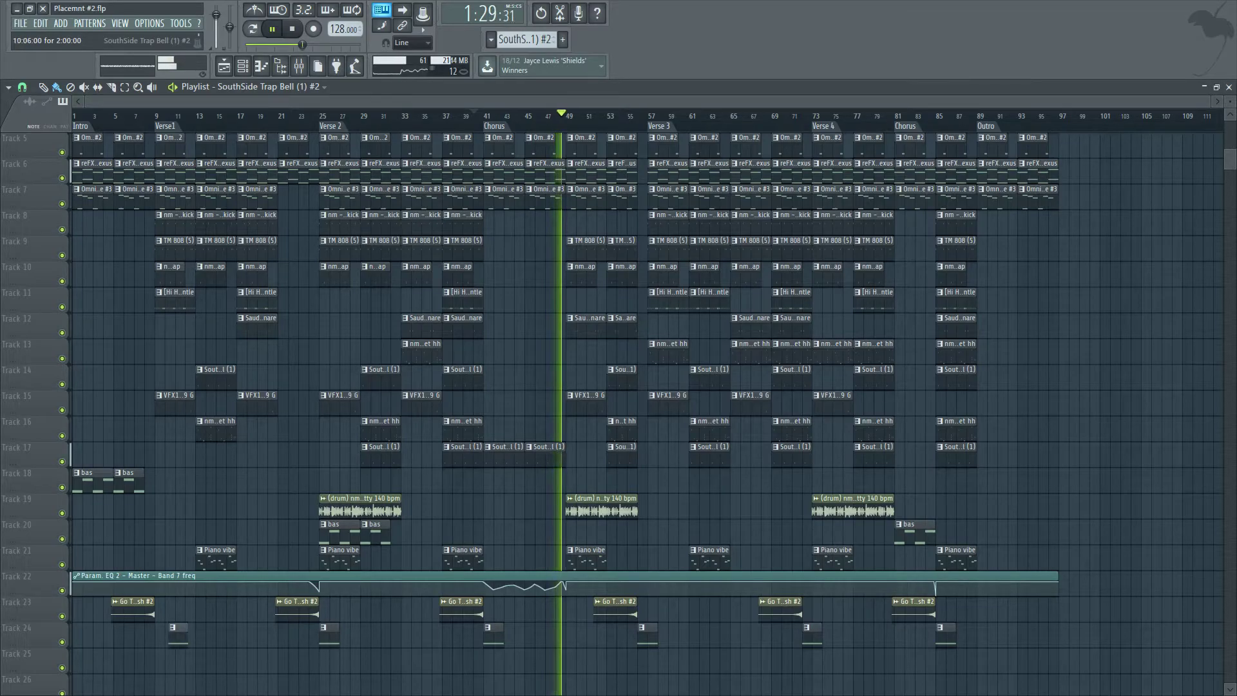
Remove a stray clip on track 25 and stop playback.
{"action": "scroll", "coordinate": [135, 387], "scroll_direction": "up", "scroll_amount": 4}
{"action": "left_click_drag", "start_coordinate": [261, 632], "coordinate": [258, 632]}
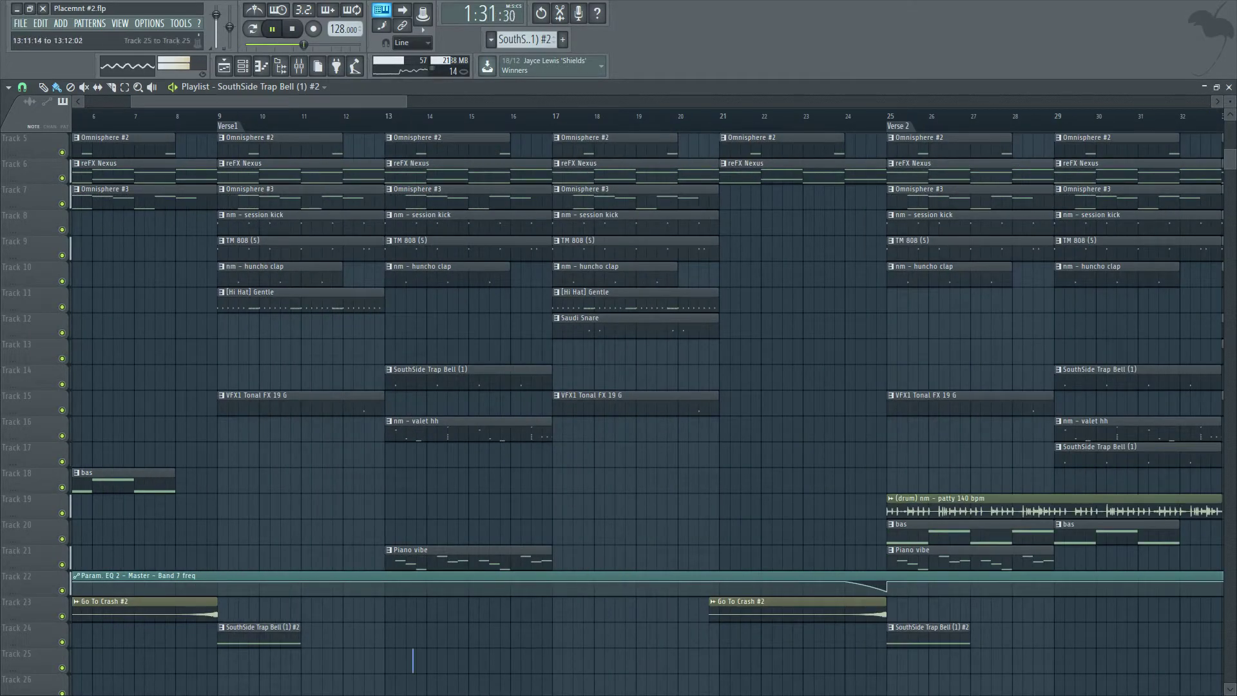
{"action": "right_click", "coordinate": [414, 660], "text": "ctrl"}
{"action": "key", "text": "space"}
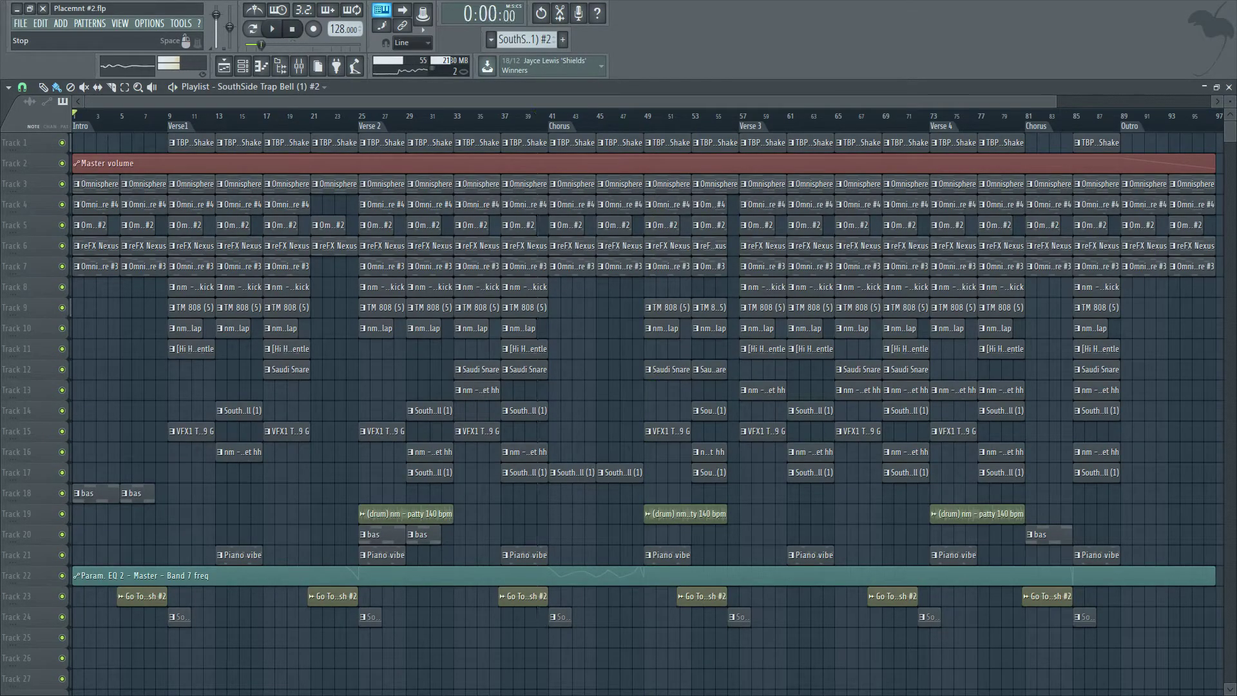
Move the playhead to the end of the song at bar 97 to check its length.
{"action": "scroll", "coordinate": [336, 348], "scroll_direction": "down", "scroll_amount": 1}
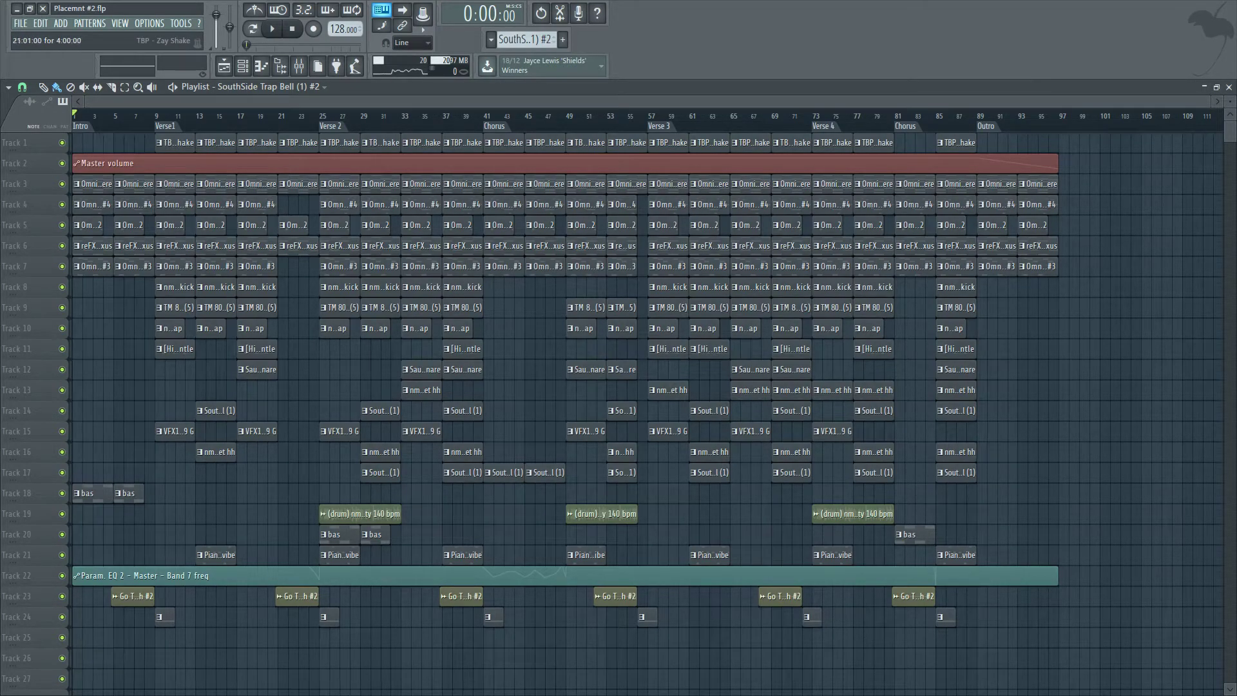
{"action": "left_click_drag", "start_coordinate": [176, 116], "coordinate": [267, 116]}
{"action": "left_click_drag", "start_coordinate": [175, 116], "coordinate": [244, 116]}
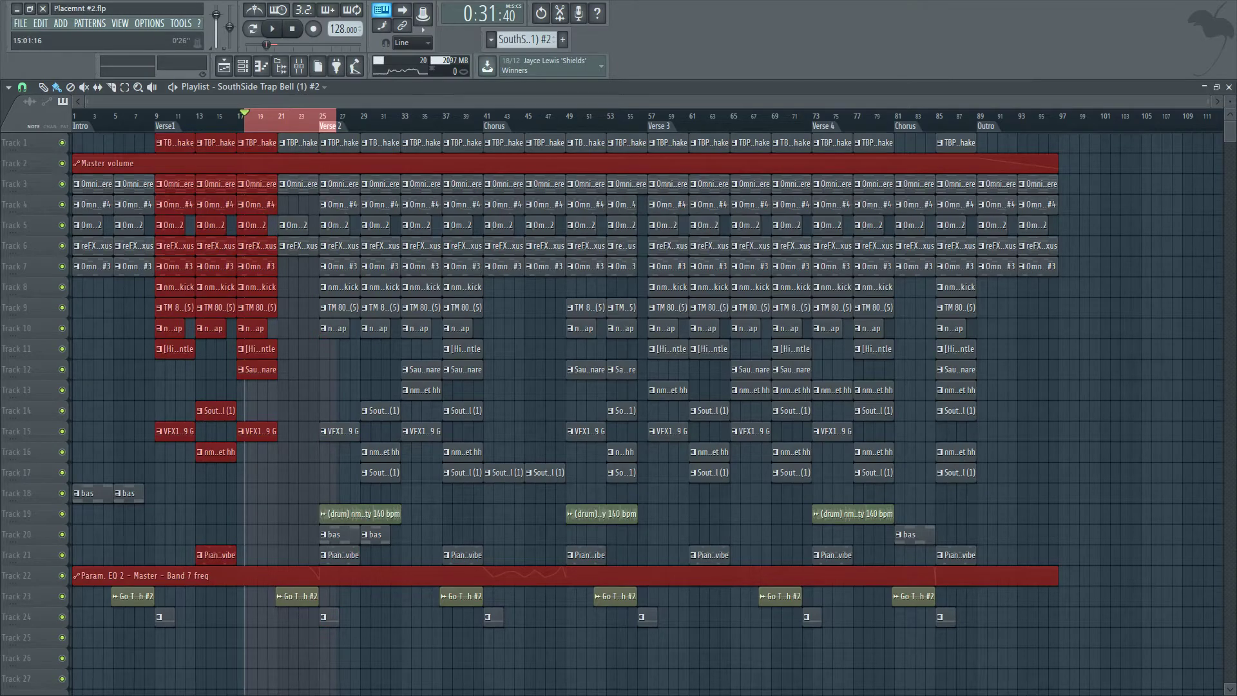
{"action": "left_click", "coordinate": [217, 116]}
{"action": "left_click", "coordinate": [1051, 116]}
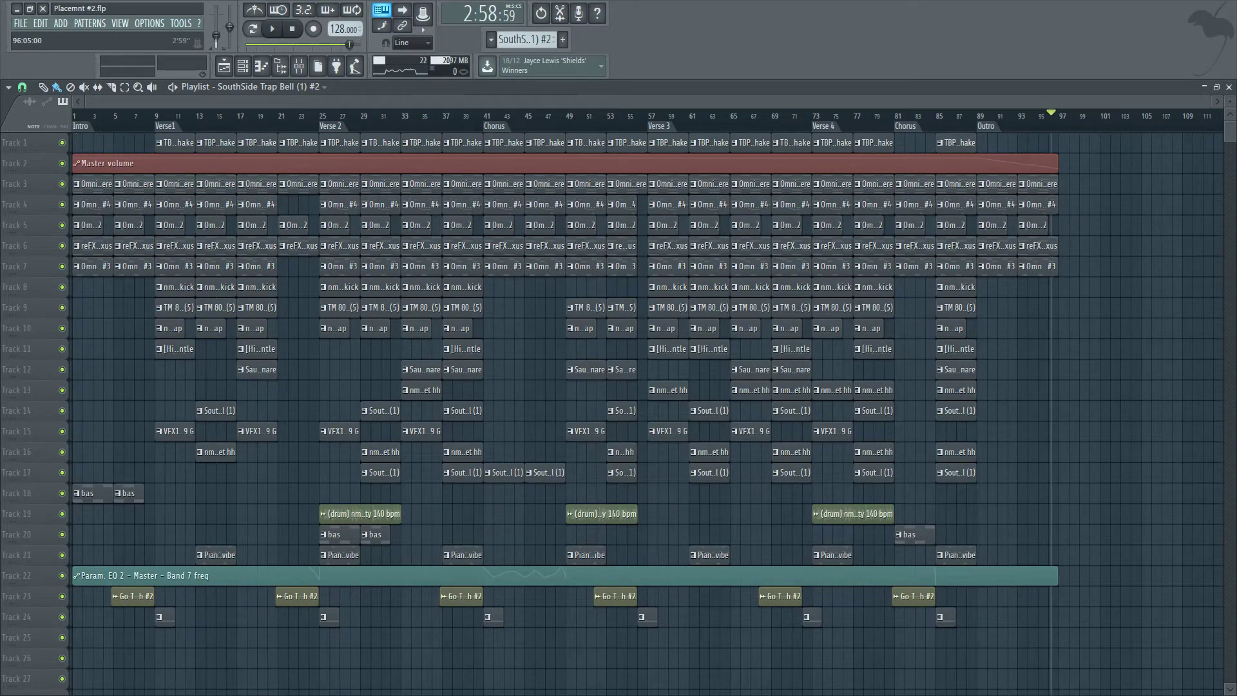
{"action": "scroll", "coordinate": [1126, 286], "scroll_direction": "up", "scroll_amount": 3}
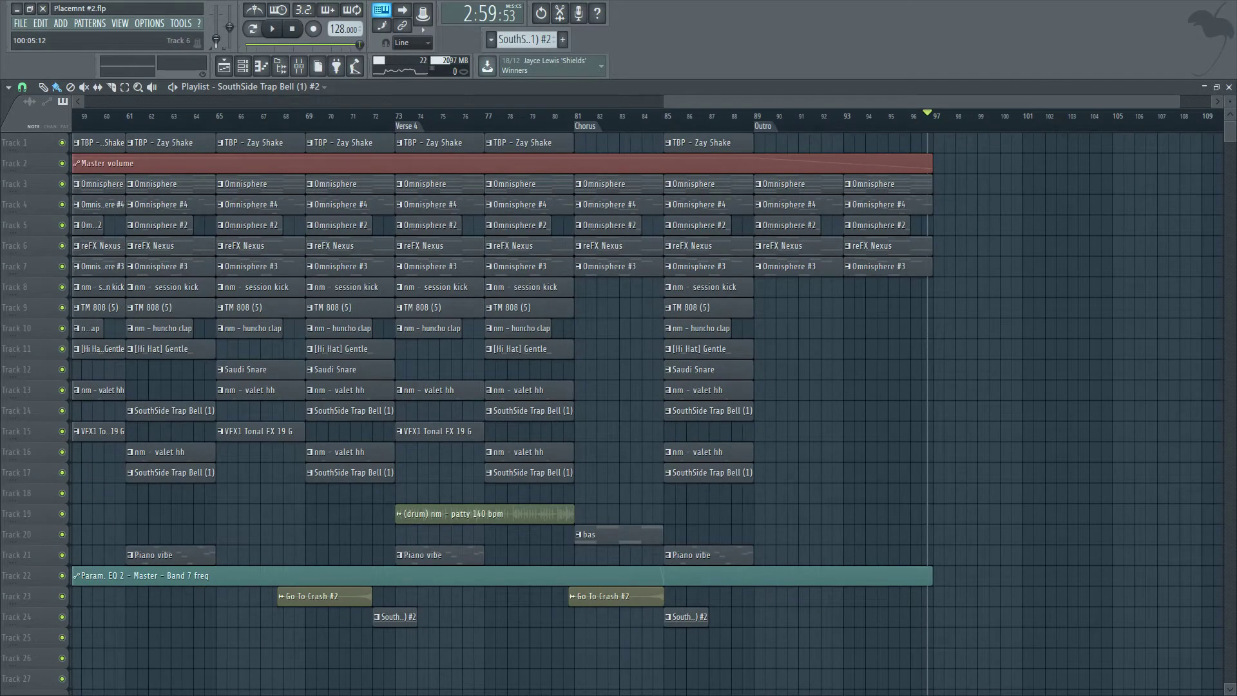
{"action": "scroll", "coordinate": [1010, 225], "scroll_direction": "down", "scroll_amount": 3}
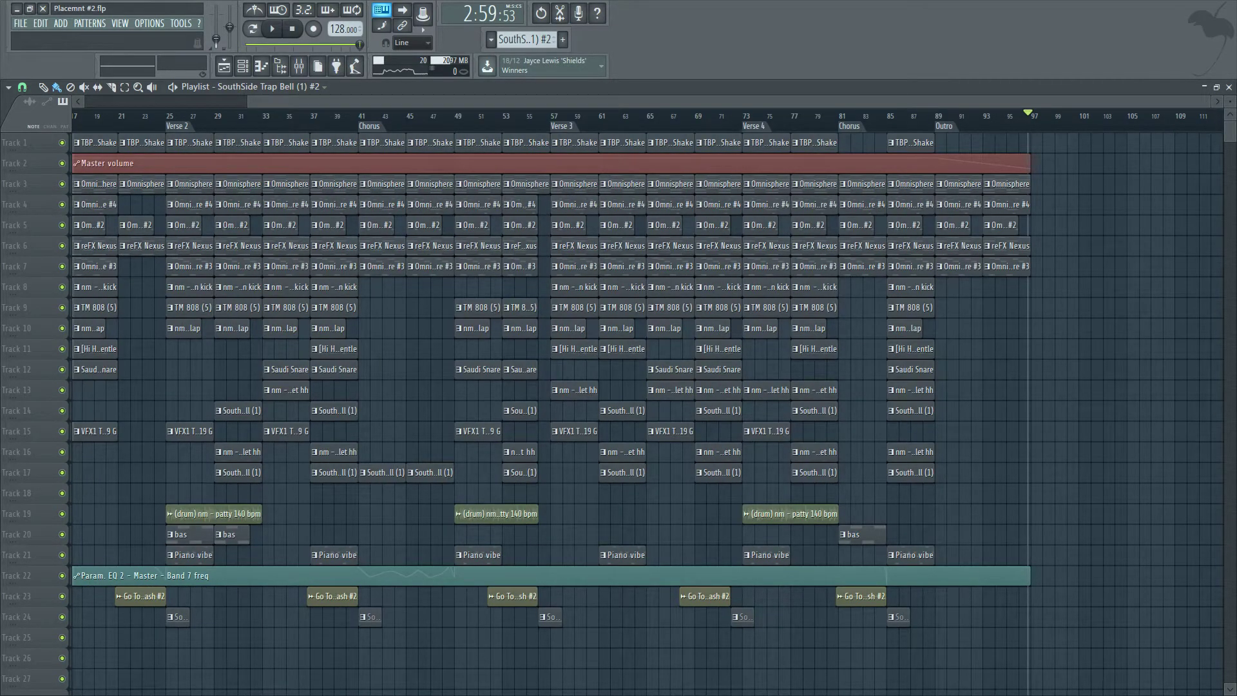
Switch the time display to Bar:Beat:Tick, then back to Minute:Second:Centisecond.
{"action": "left_click", "coordinate": [489, 13]}
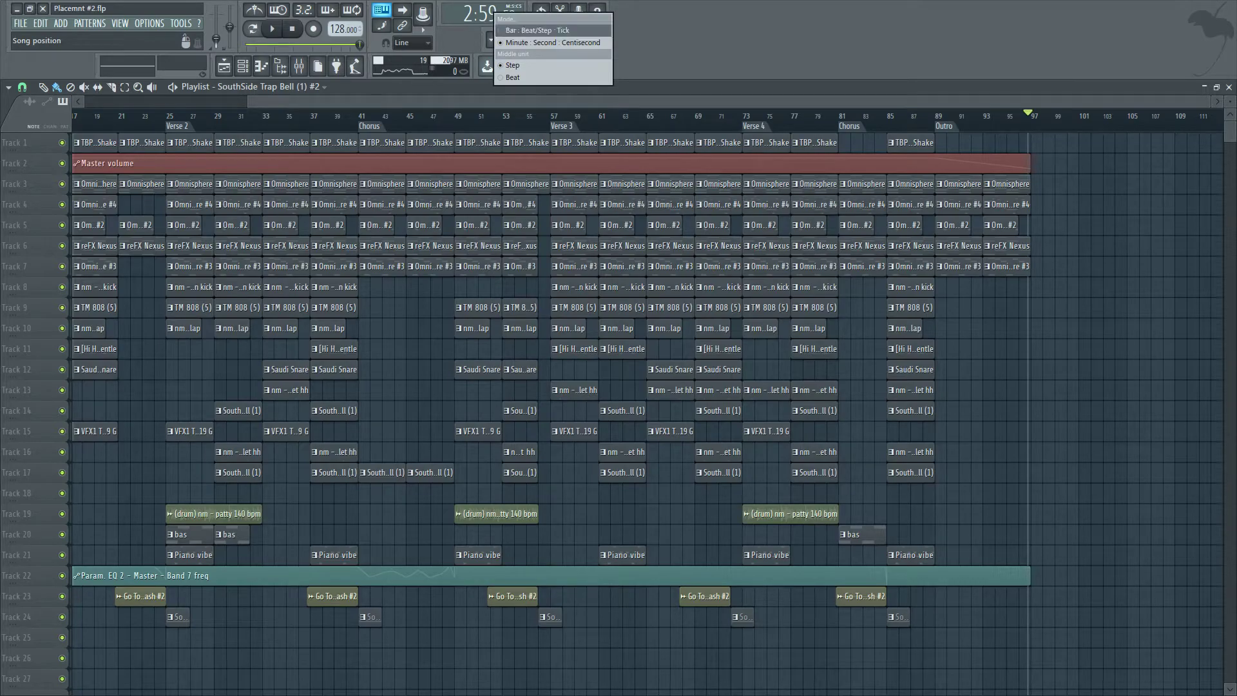
{"action": "left_click", "coordinate": [541, 31]}
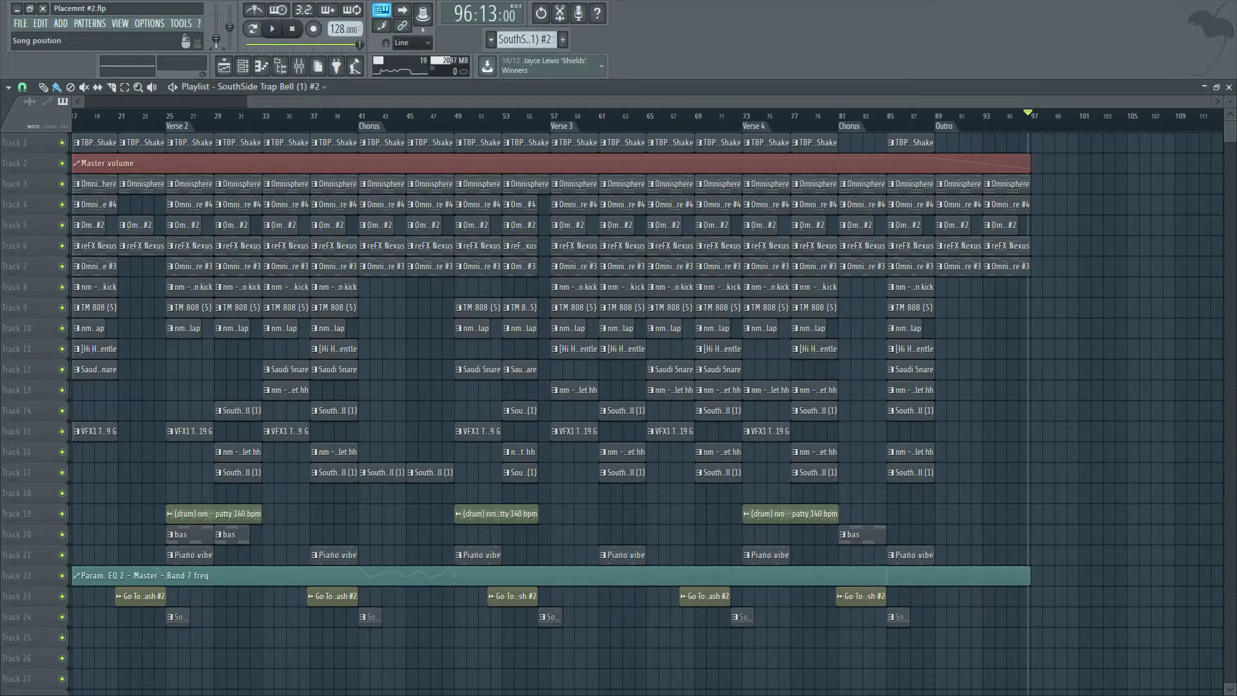
{"action": "left_click", "coordinate": [490, 13]}
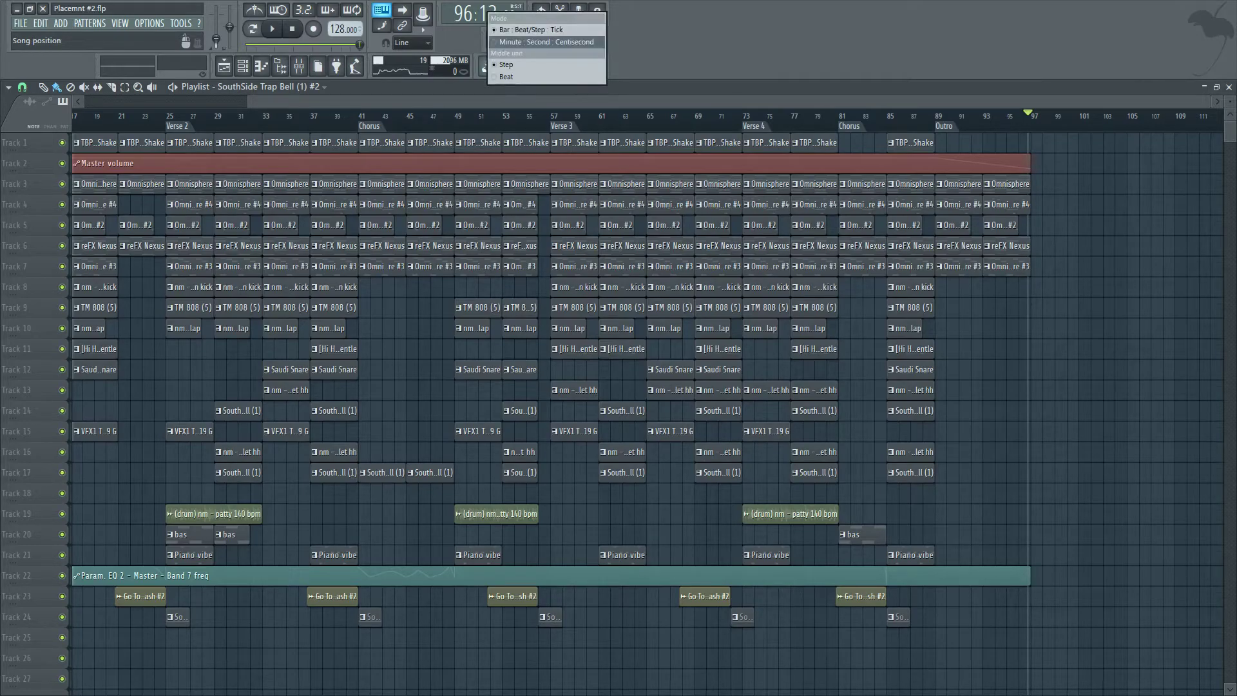
{"action": "left_click", "coordinate": [546, 42]}
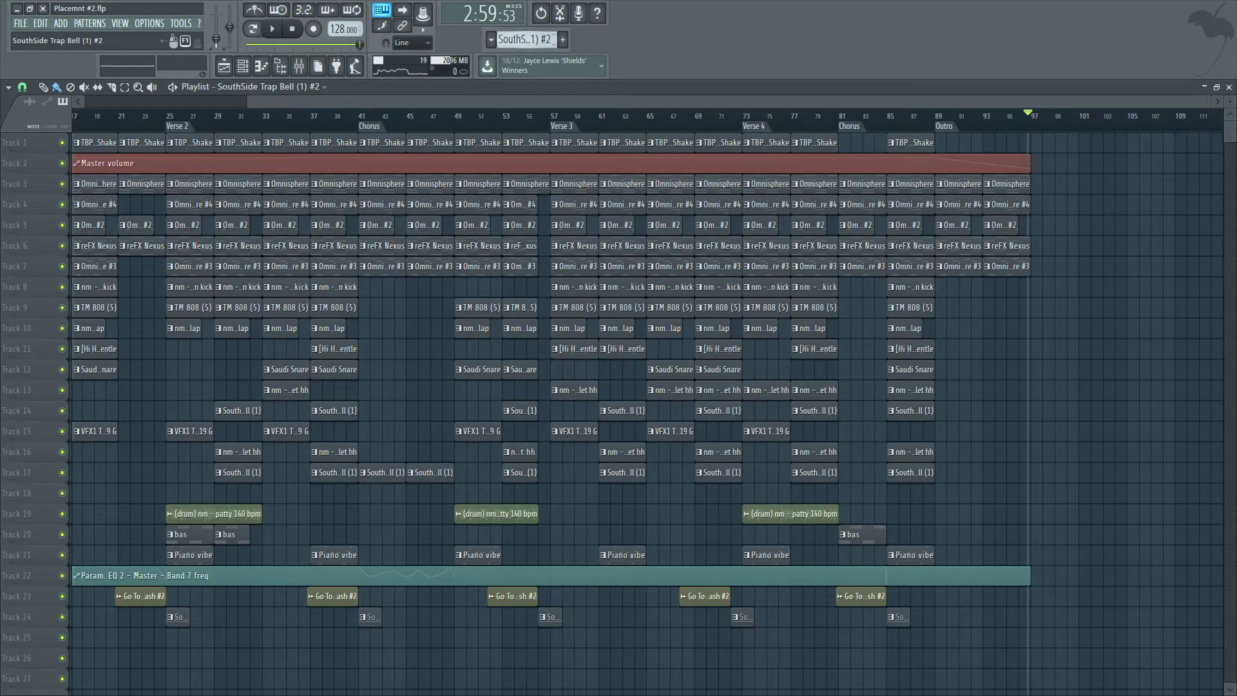
{"action": "left_click", "coordinate": [504, 17]}
{"action": "right_click", "coordinate": [734, 18]}
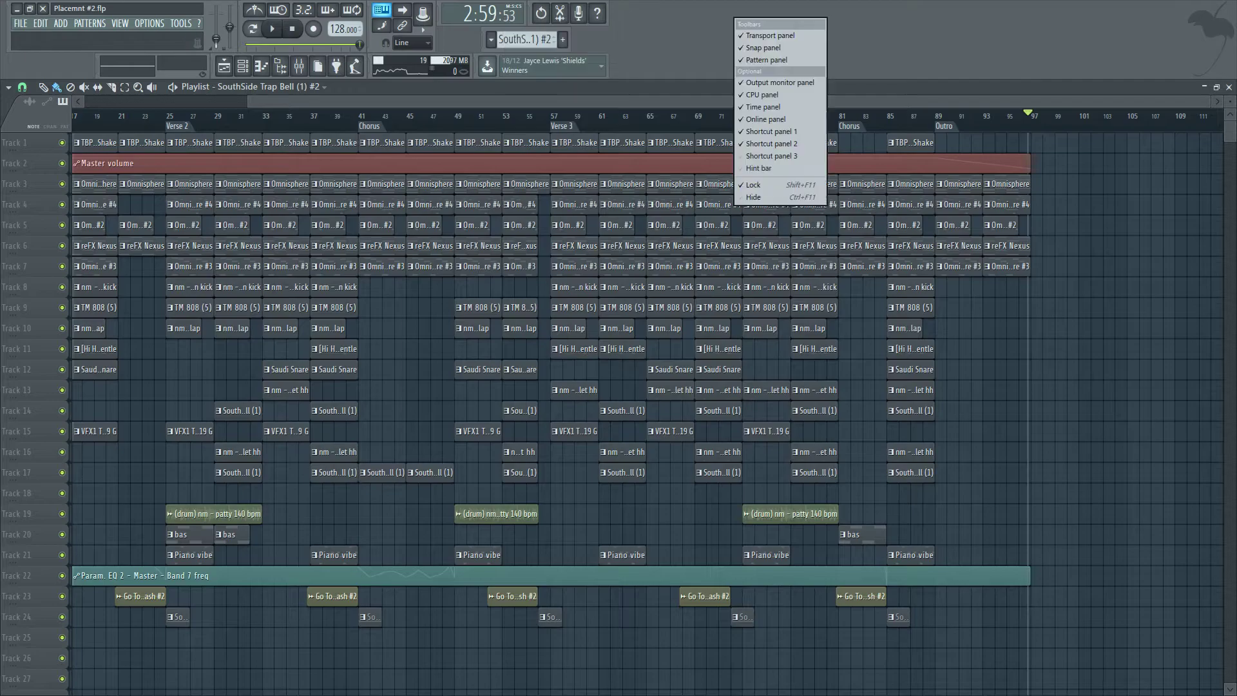
{"action": "left_click", "coordinate": [709, 29]}
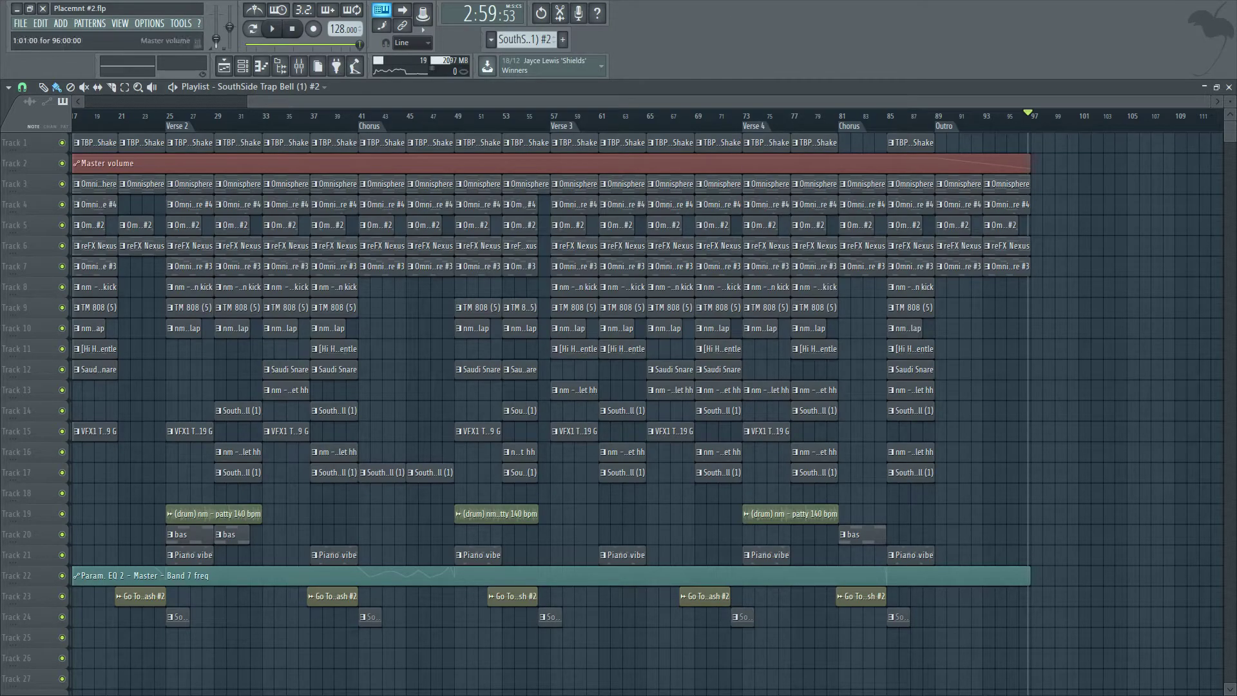
{"action": "left_click", "coordinate": [1034, 116]}
{"action": "left_click_drag", "start_coordinate": [1033, 116], "coordinate": [1028, 116]}
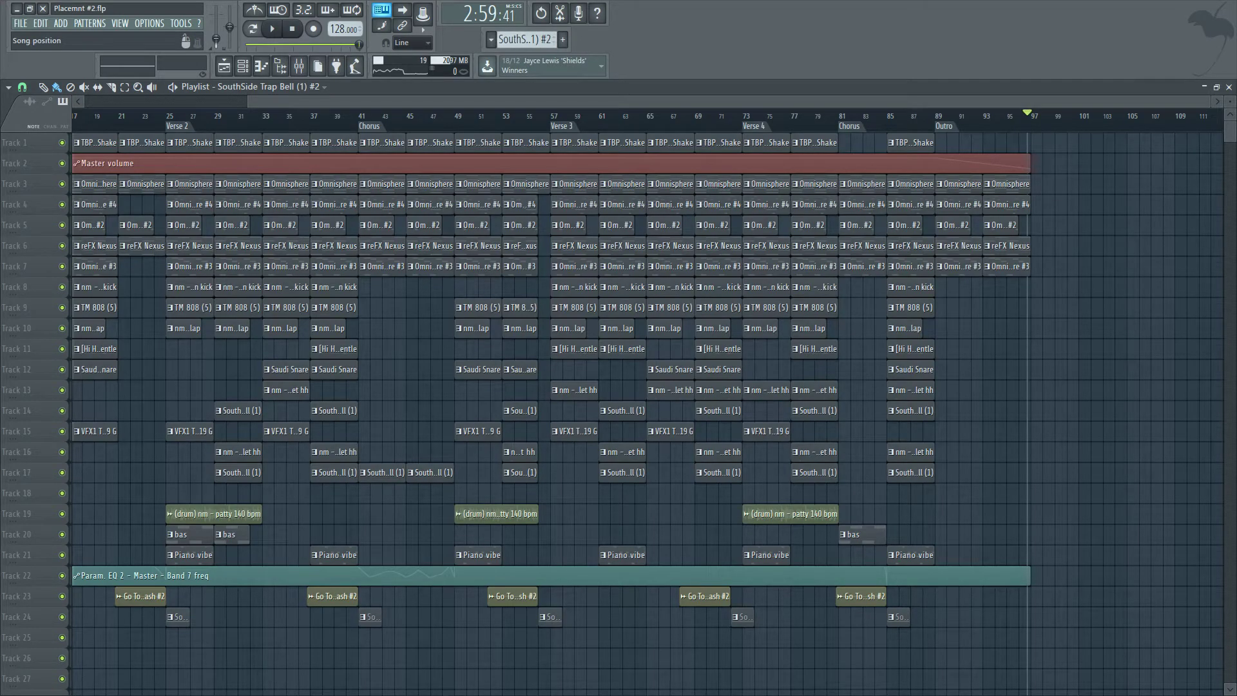
{"action": "left_click_drag", "start_coordinate": [379, 102], "coordinate": [217, 102]}
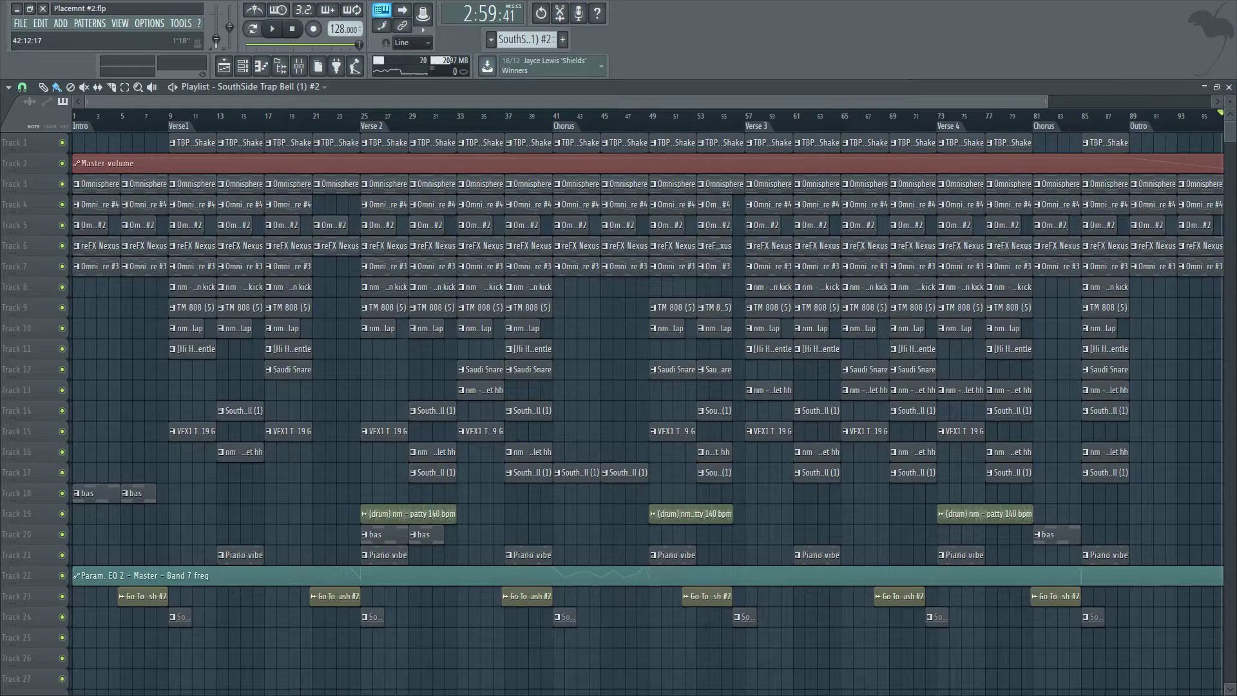
{"action": "mouse_move", "coordinate": [573, 102]}
{"action": "left_mouse_down"}
{"action": "mouse_move", "coordinate": [966, 102]}
{"action": "mouse_move", "coordinate": [573, 101]}
{"action": "left_mouse_up"}
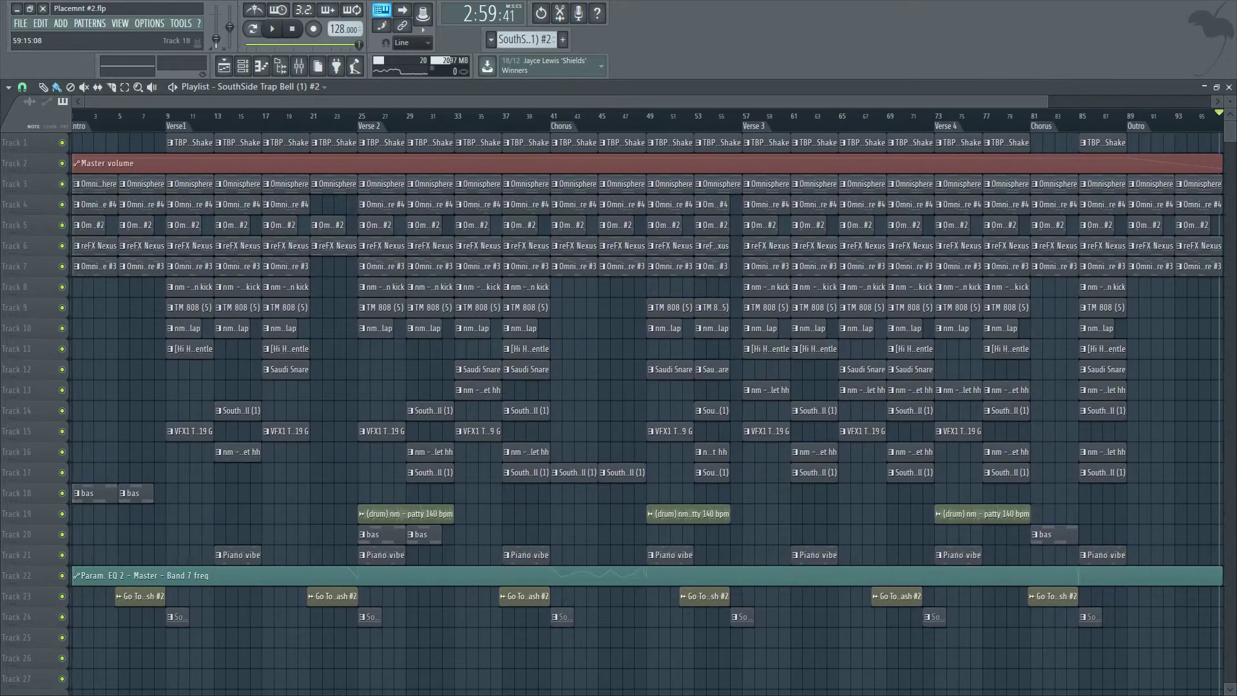
{"action": "scroll", "coordinate": [907, 513], "scroll_direction": "down", "scroll_amount": 3}
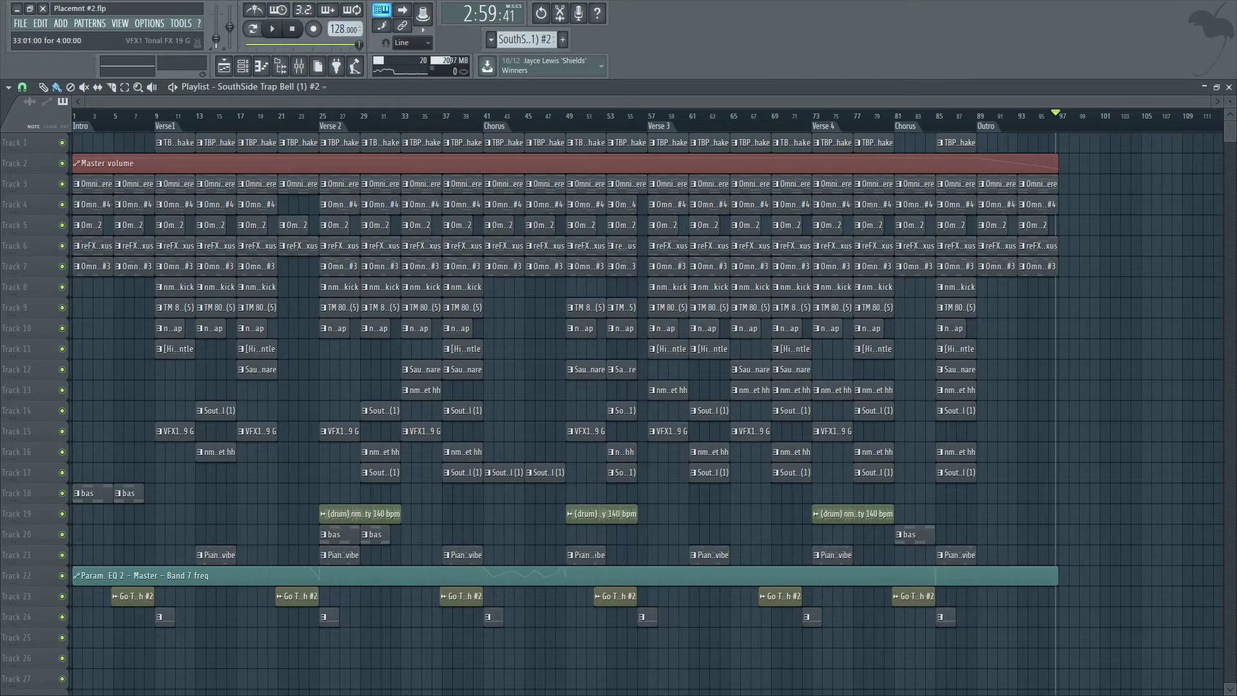
Select the melody clips on tracks 3–7 around bar 33 and play that section.
{"action": "scroll", "coordinate": [419, 387], "scroll_direction": "up", "scroll_amount": 4}
{"action": "scroll", "coordinate": [403, 472], "scroll_direction": "up", "scroll_amount": 4}
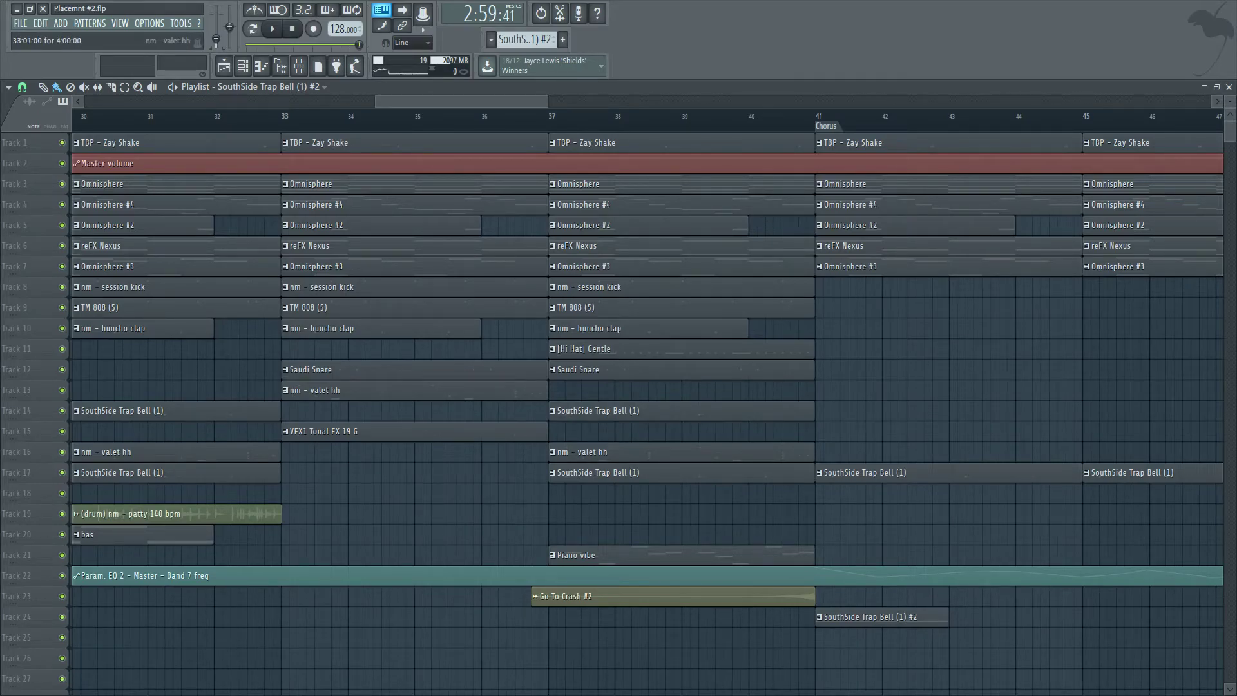
{"action": "left_click_drag", "start_coordinate": [533, 185], "coordinate": [529, 265]}
{"action": "left_click_drag", "start_coordinate": [546, 184], "coordinate": [480, 185]}
{"action": "left_click", "coordinate": [403, 115]}
{"action": "key", "text": "space"}
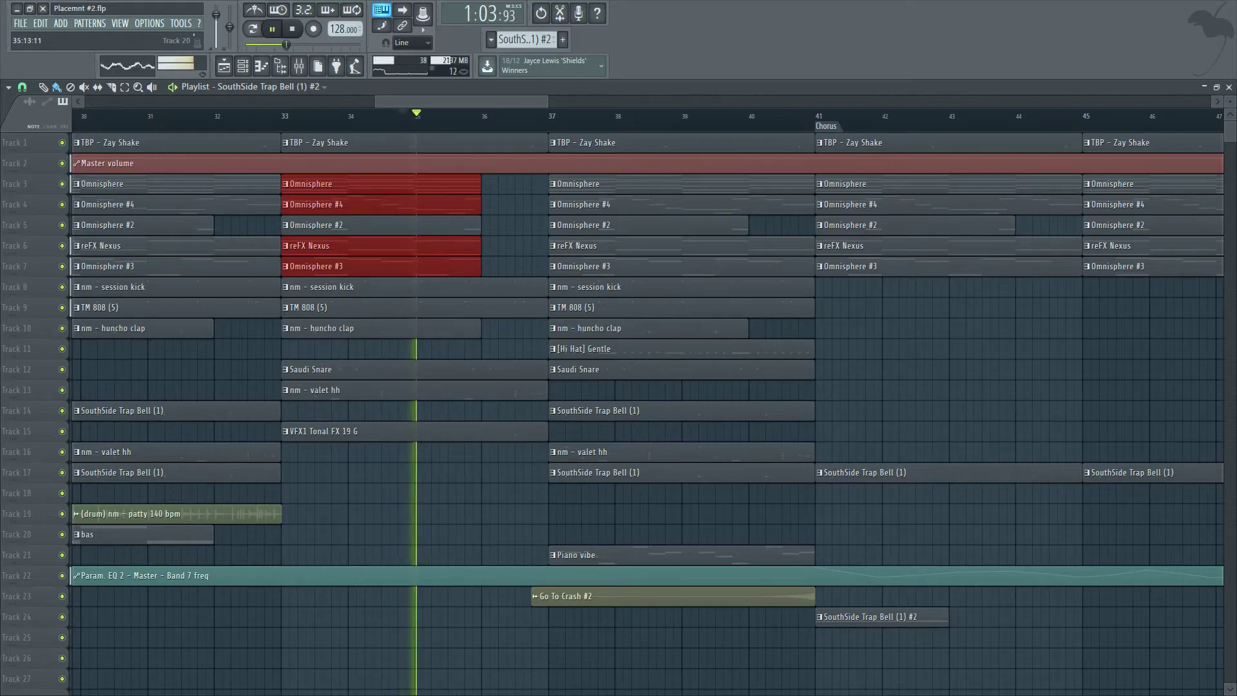
{"action": "left_click", "coordinate": [471, 535], "text": "ctrl"}
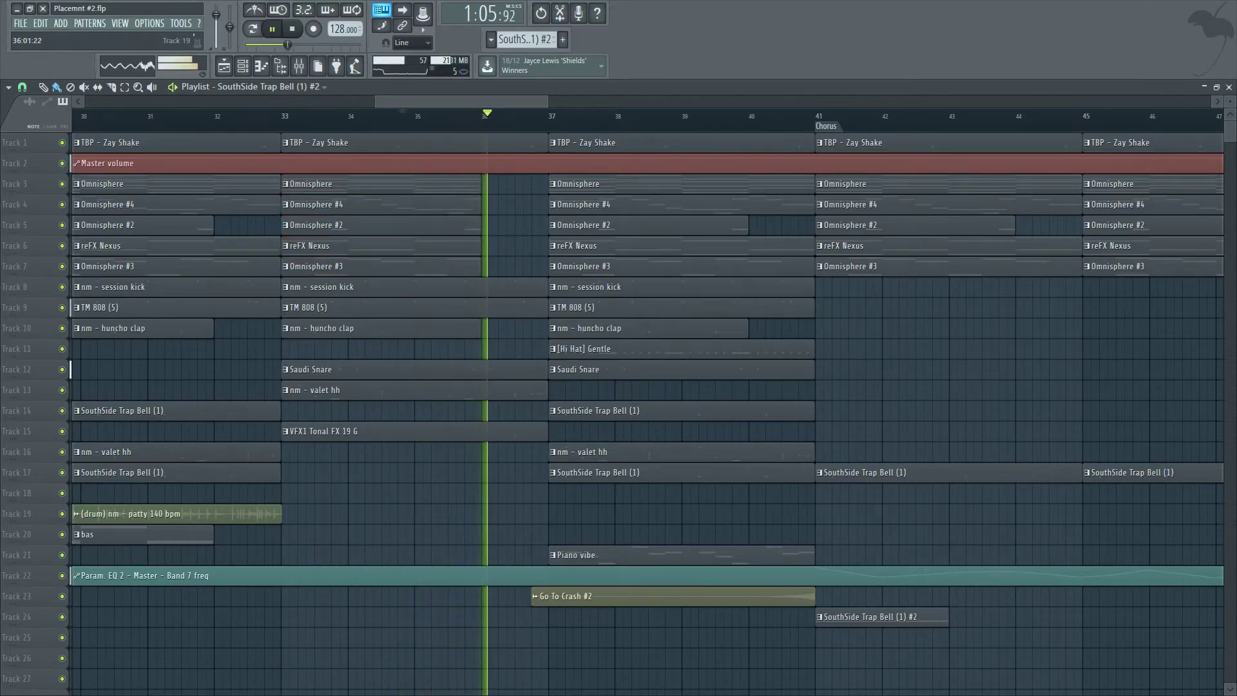
{"action": "scroll", "coordinate": [486, 517], "scroll_direction": "down", "scroll_amount": 3}
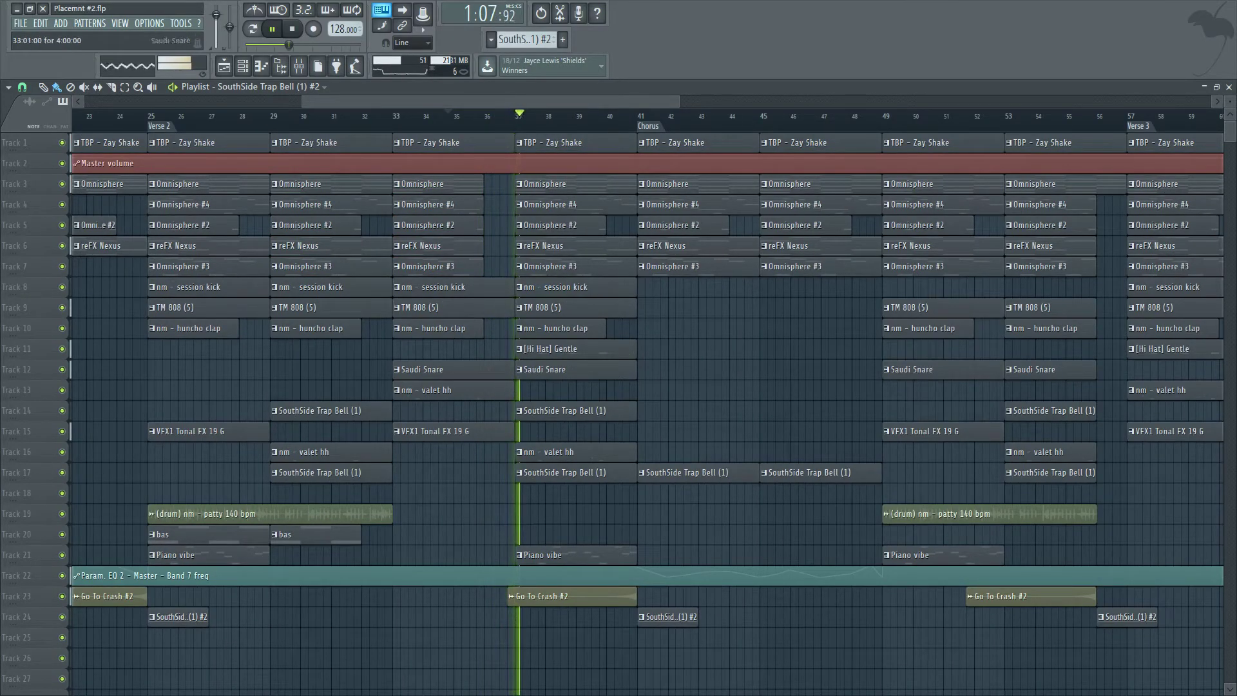
{"action": "left_click_drag", "start_coordinate": [474, 274], "coordinate": [512, 185]}
{"action": "key", "text": "space"}
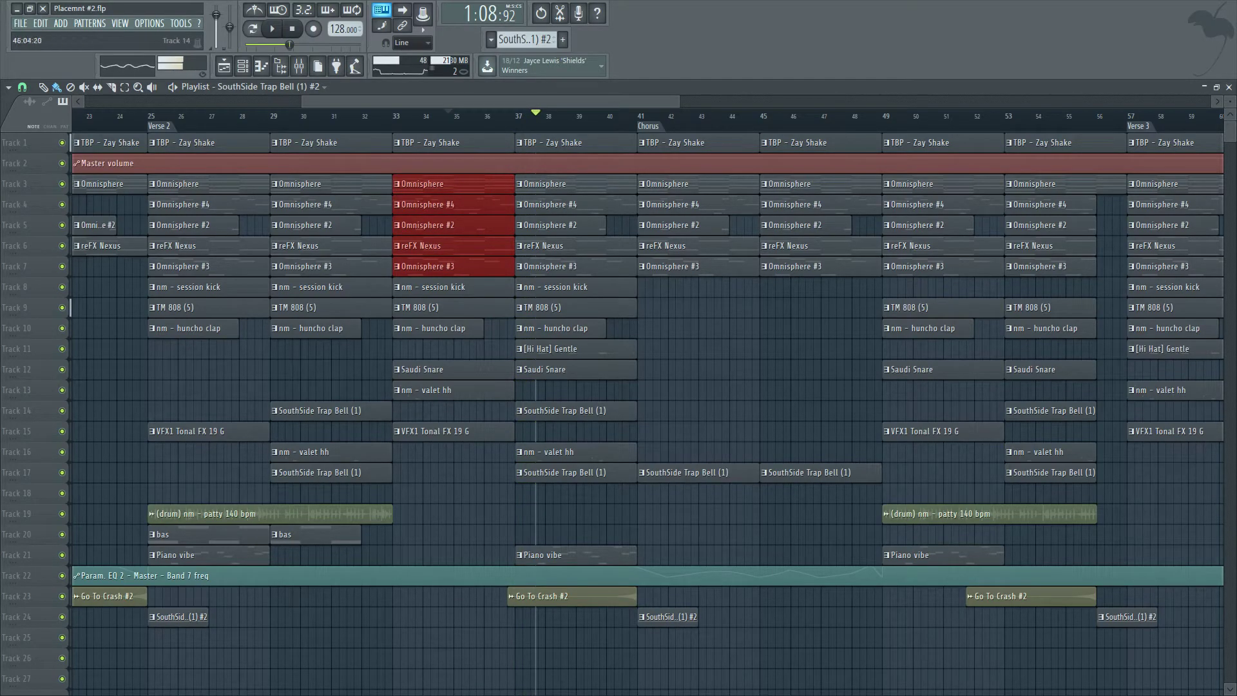
{"action": "key", "text": "ctrl+d"}
Relabel the bar 25 marker as Chorus and the bar 41 marker as Verse 2.
{"action": "scroll", "coordinate": [741, 390], "scroll_direction": "down", "scroll_amount": 3}
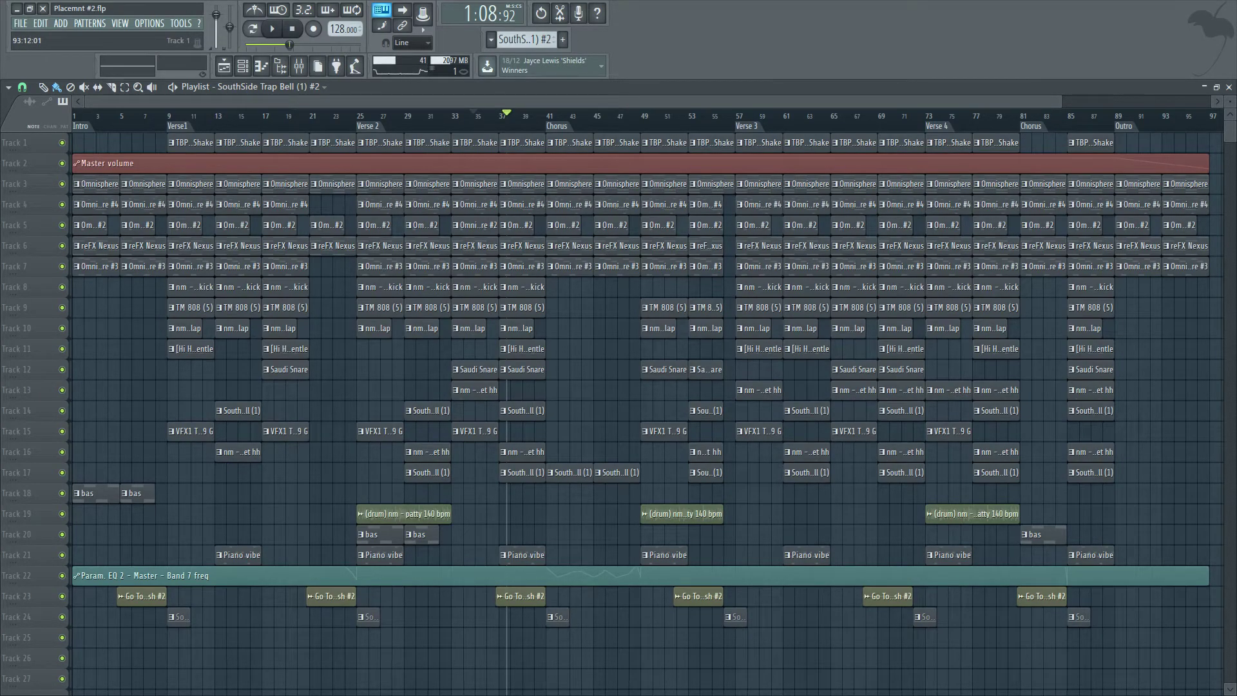
{"action": "scroll", "coordinate": [1172, 119], "scroll_direction": "down", "scroll_amount": 1}
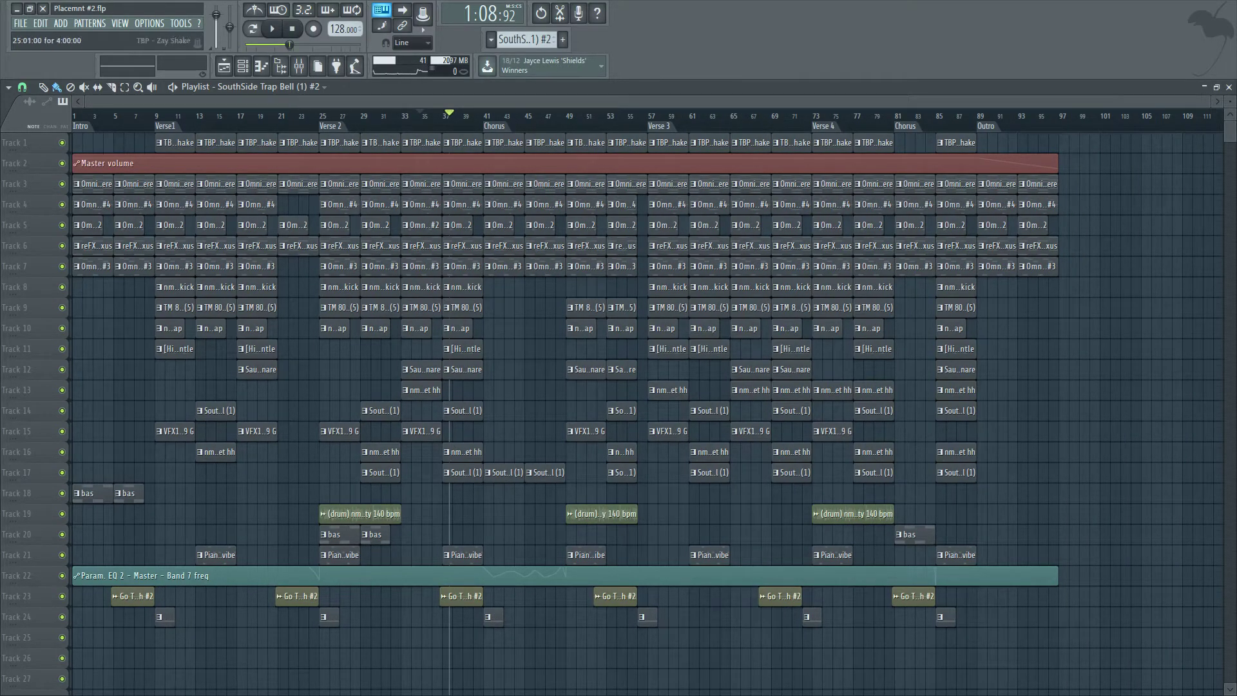
{"action": "mouse_move", "coordinate": [323, 126]}
{"action": "left_mouse_down"}
{"action": "mouse_move", "coordinate": [484, 126]}
{"action": "mouse_move", "coordinate": [322, 126]}
{"action": "left_mouse_up"}
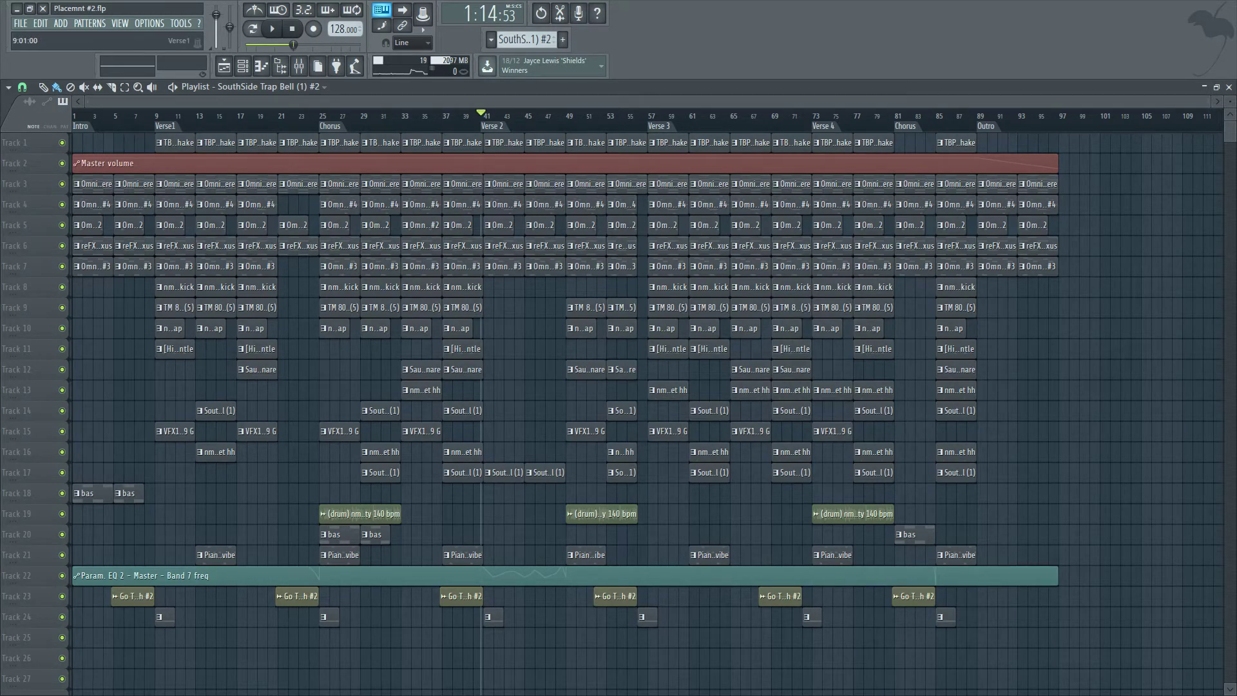
{"action": "mouse_move", "coordinate": [293, 44]}
{"action": "left_mouse_down"}
{"action": "mouse_move", "coordinate": [259, 45]}
{"action": "mouse_move", "coordinate": [335, 45]}
{"action": "mouse_move", "coordinate": [277, 45]}
{"action": "mouse_move", "coordinate": [331, 44]}
{"action": "mouse_move", "coordinate": [288, 44]}
{"action": "left_mouse_up"}
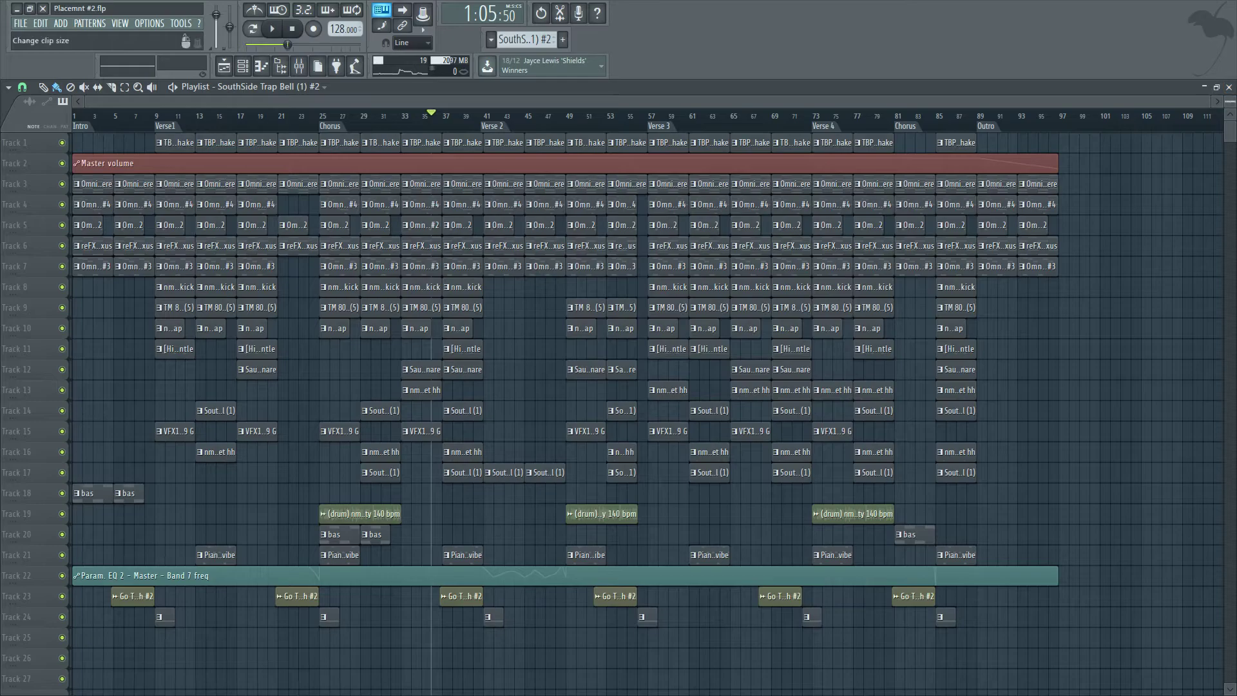
Close the playlist and switch the active pattern to Piano vibe.
{"action": "scroll", "coordinate": [870, 266], "scroll_direction": "up", "scroll_amount": 5}
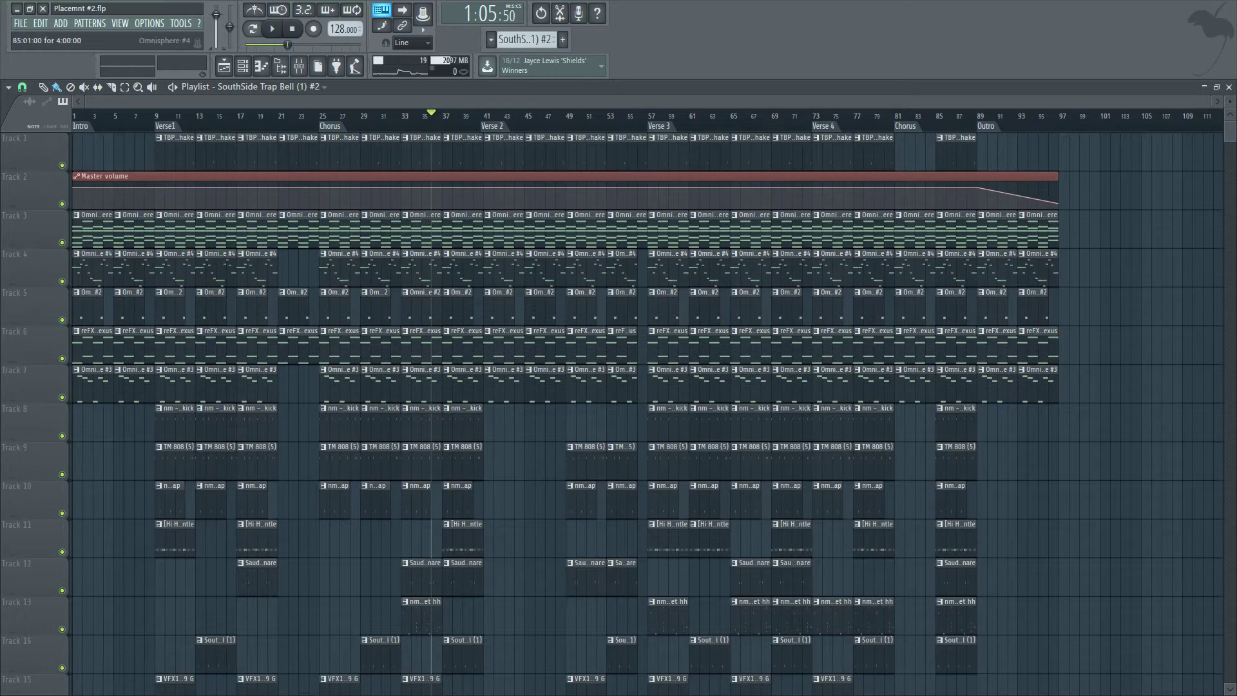
{"action": "scroll", "coordinate": [873, 381], "scroll_direction": "down", "scroll_amount": 1}
{"action": "scroll", "coordinate": [874, 381], "scroll_direction": "up", "scroll_amount": 2}
{"action": "scroll", "coordinate": [860, 412], "scroll_direction": "down", "scroll_amount": 2}
{"action": "scroll", "coordinate": [863, 403], "scroll_direction": "down", "scroll_amount": 13}
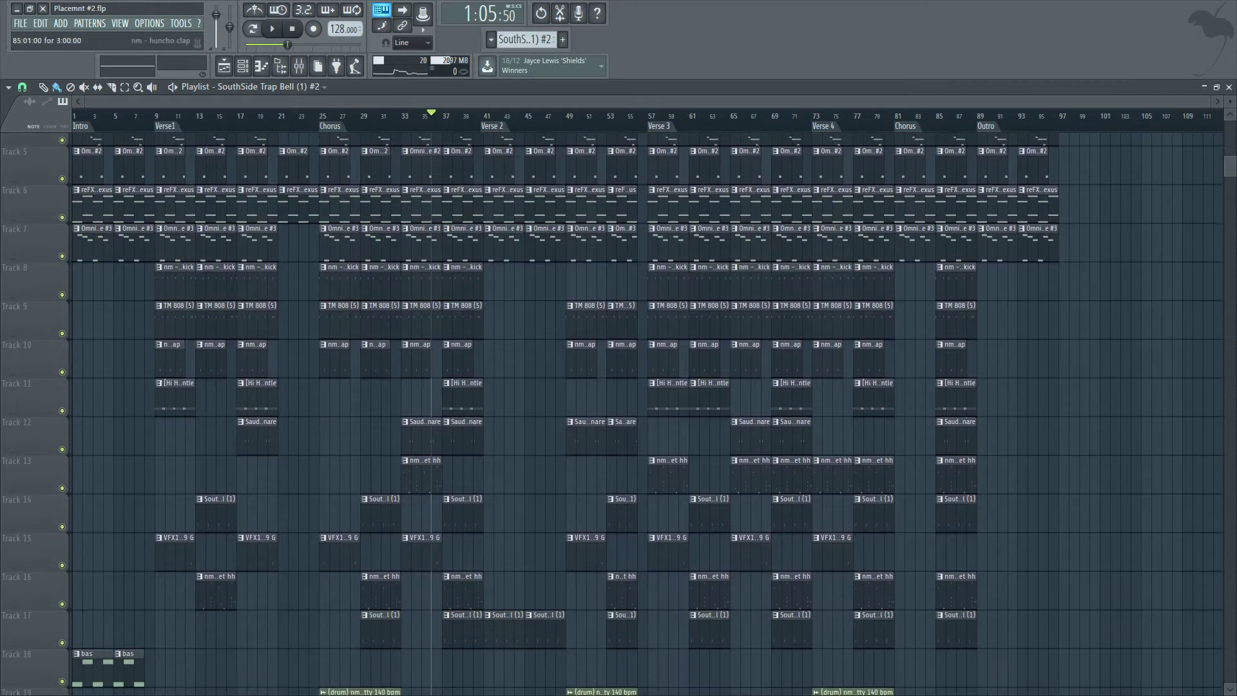
{"action": "scroll", "coordinate": [645, 367], "scroll_direction": "up", "scroll_amount": 12}
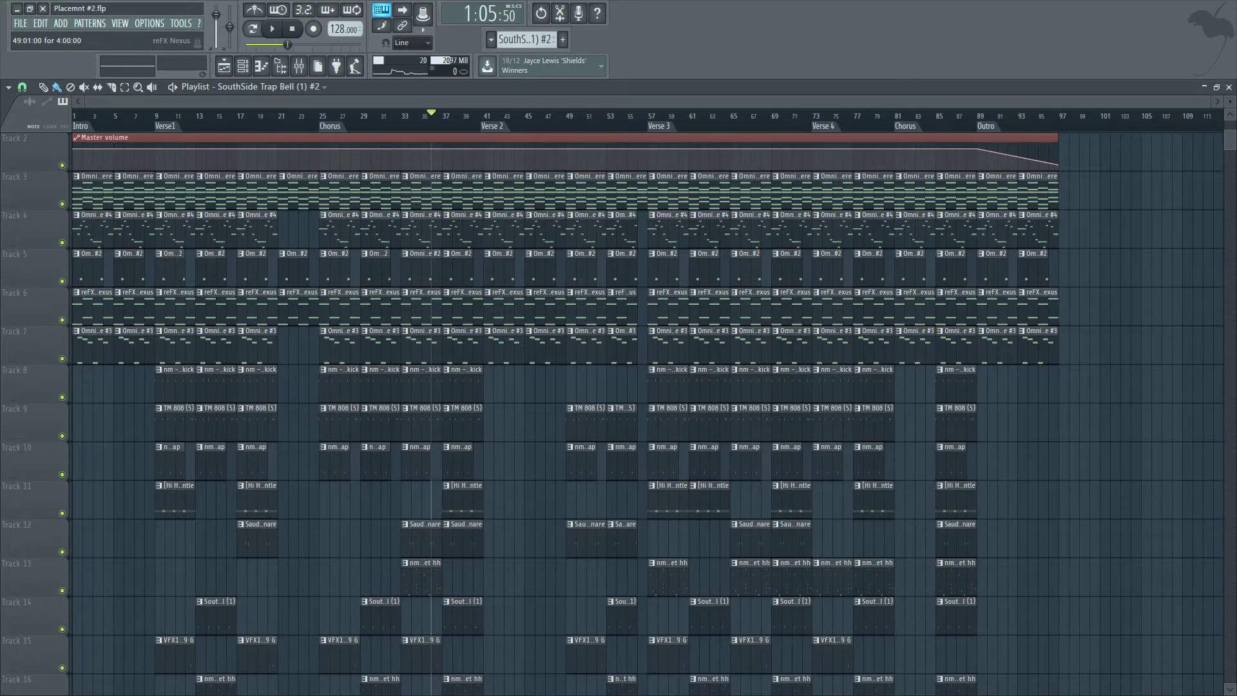
{"action": "left_click", "coordinate": [1228, 87]}
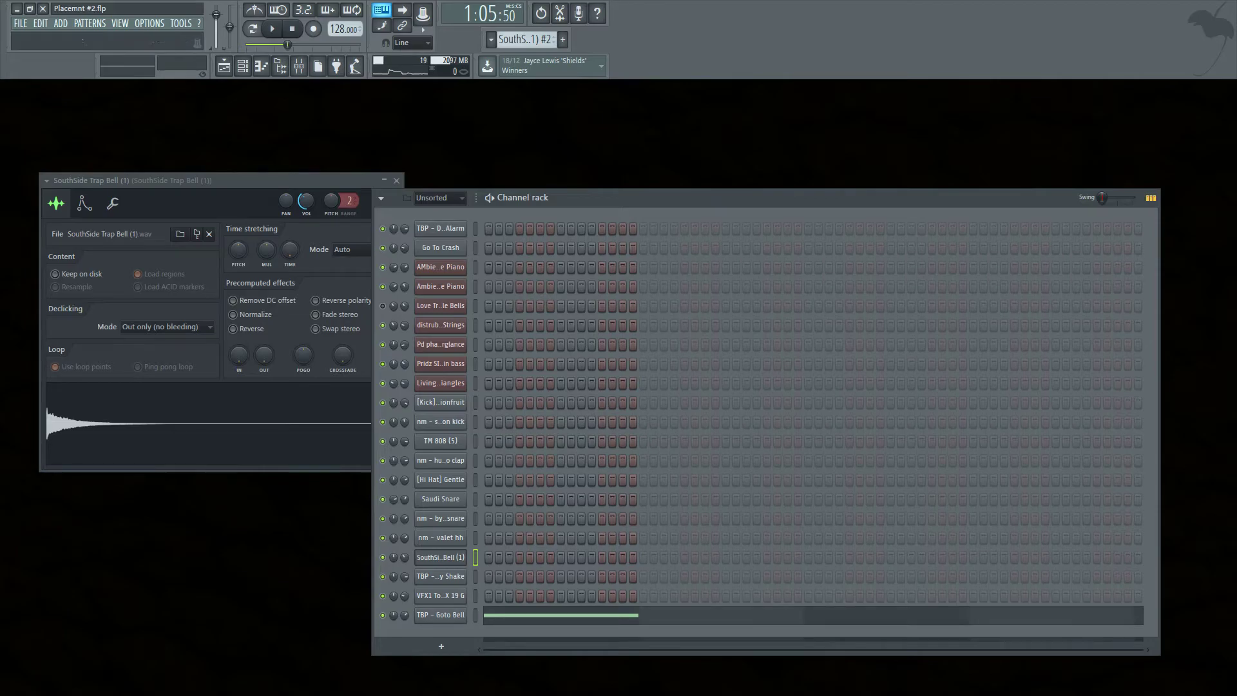
{"action": "right_click", "coordinate": [529, 37]}
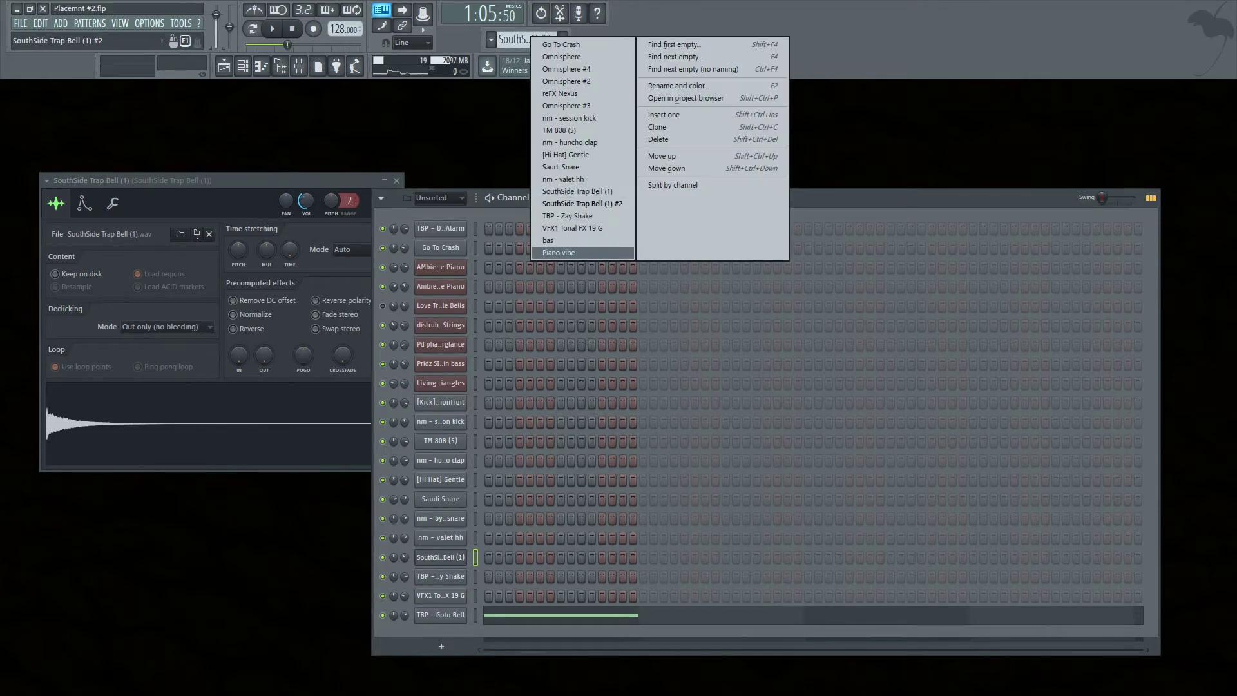
{"action": "left_click", "coordinate": [556, 252]}
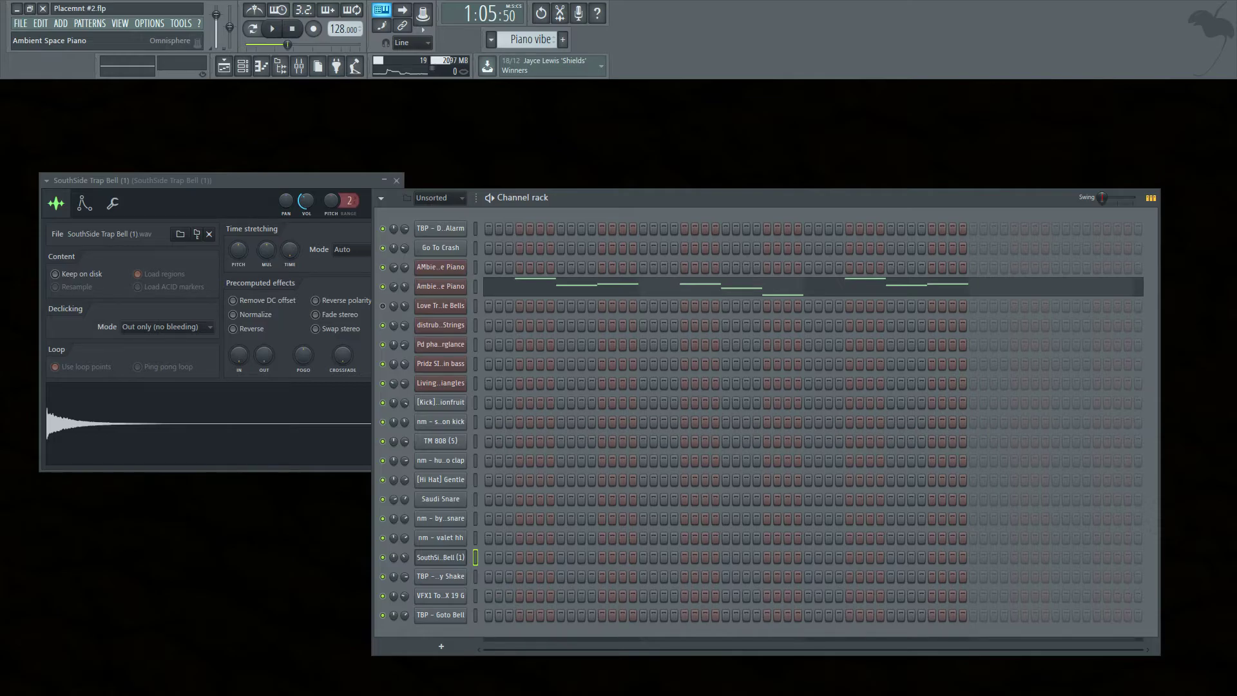
Load the Ambient Space Piano patch into the Omnisphere instrument on the piano channel.
{"action": "left_click", "coordinate": [441, 286]}
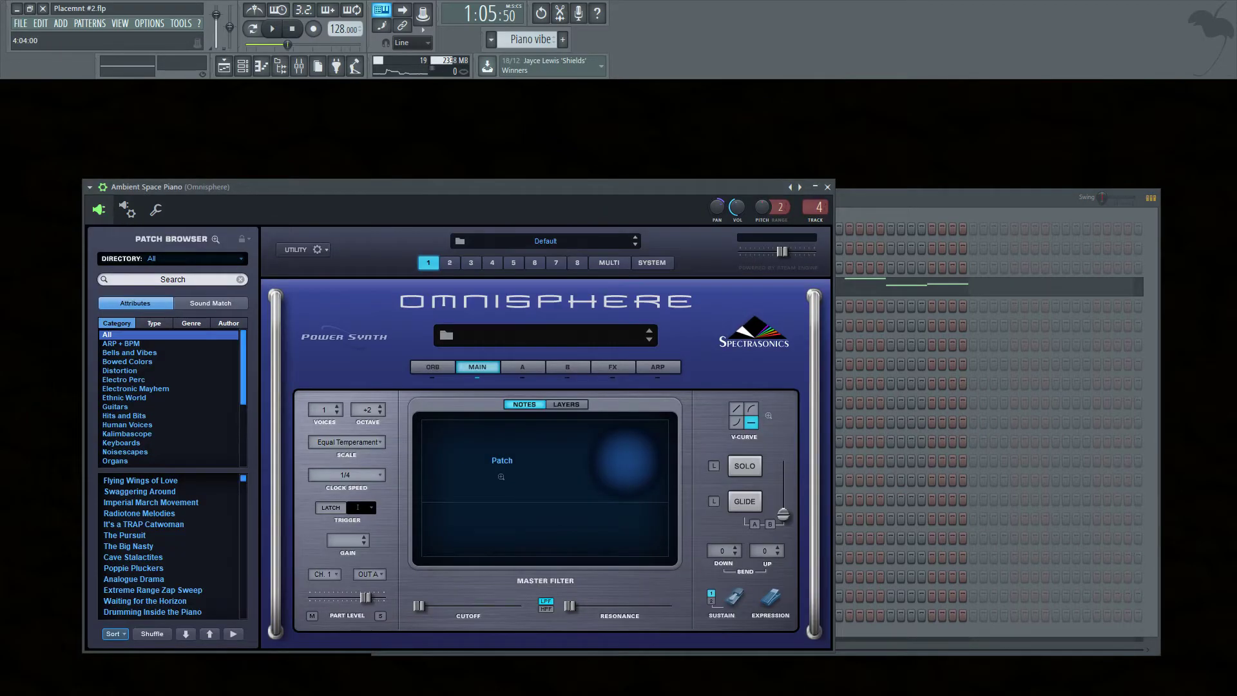
{"action": "left_click", "coordinate": [173, 279]}
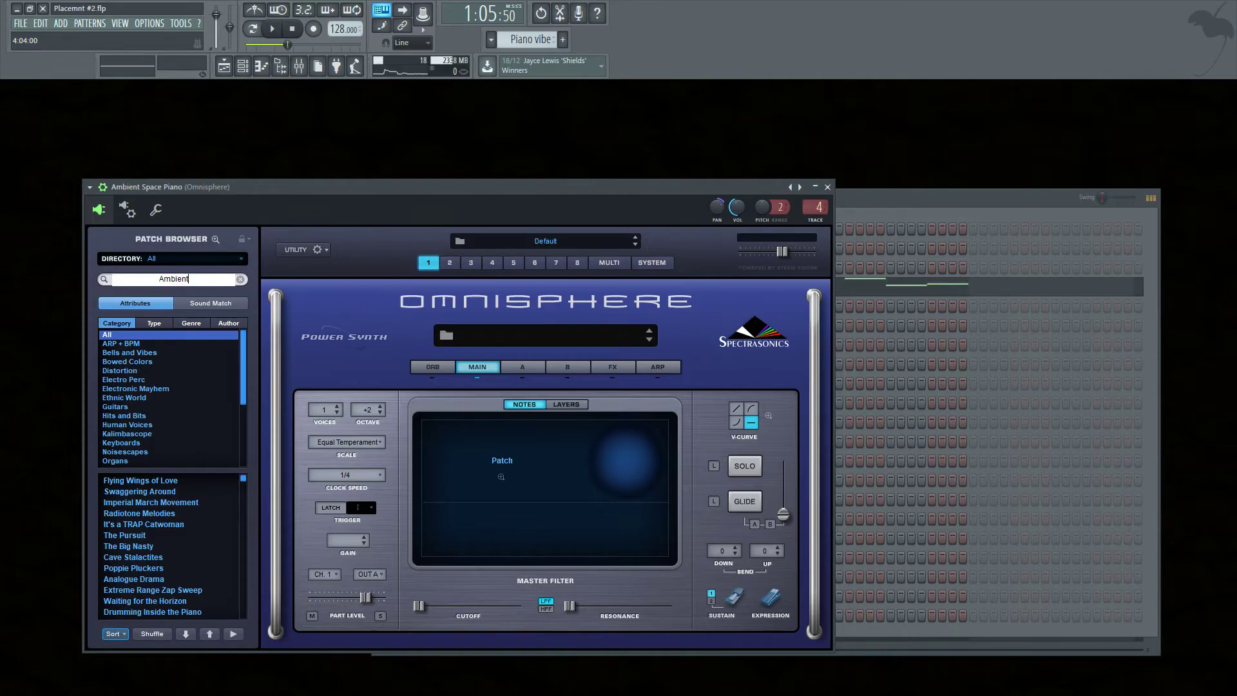
{"action": "key", "text": "Return"}
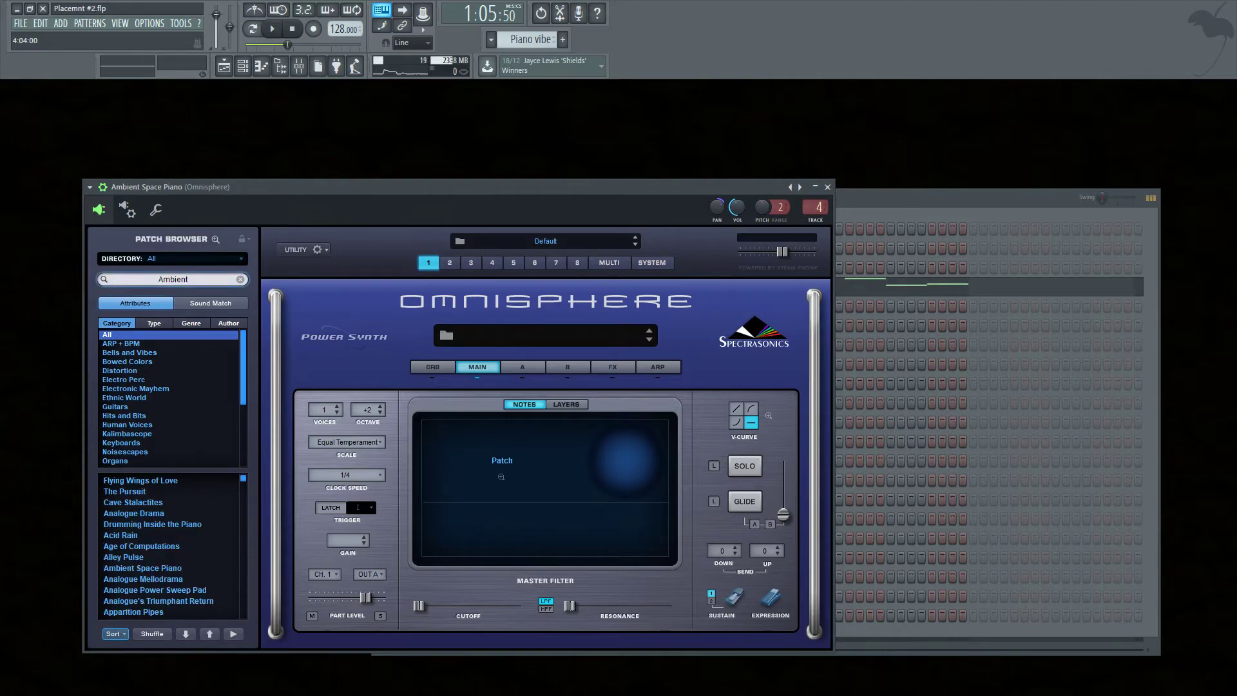
{"action": "left_click", "coordinate": [143, 568]}
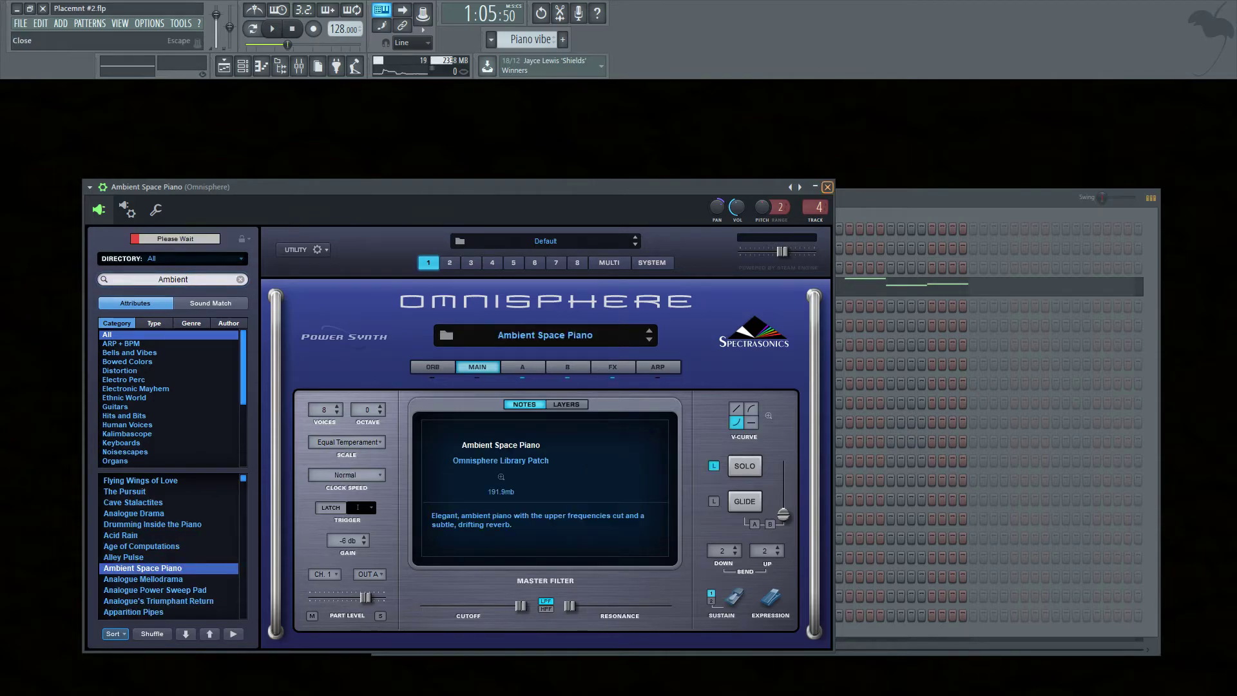
{"action": "left_click", "coordinate": [828, 187]}
Open the playlist and play the arrangement from the intro to hear the new piano sound.
{"action": "key", "text": "space"}
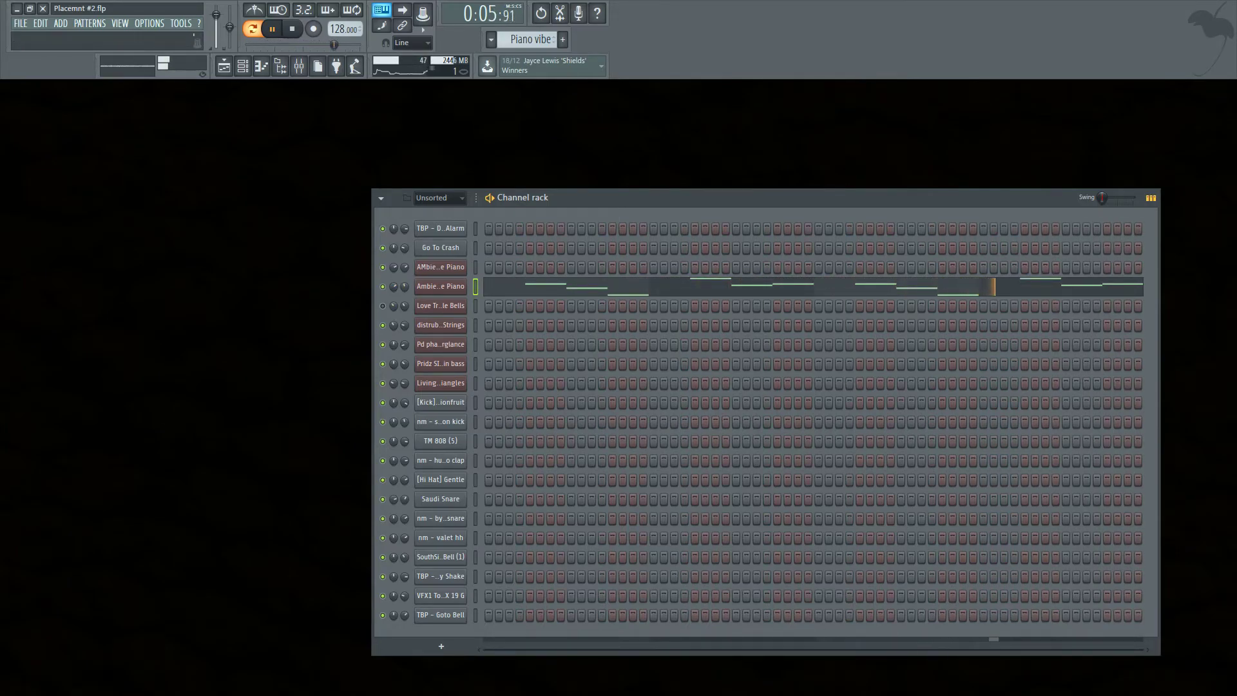
{"action": "left_click", "coordinate": [223, 66]}
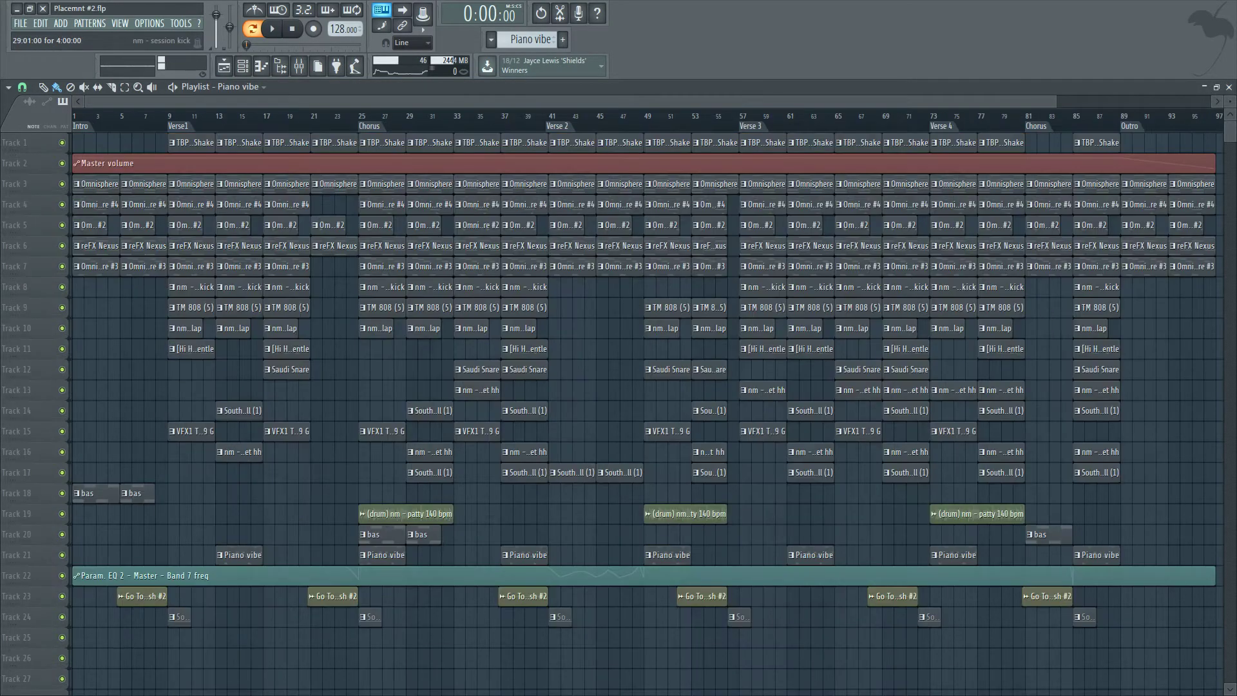
{"action": "left_click_drag", "start_coordinate": [359, 102], "coordinate": [298, 102]}
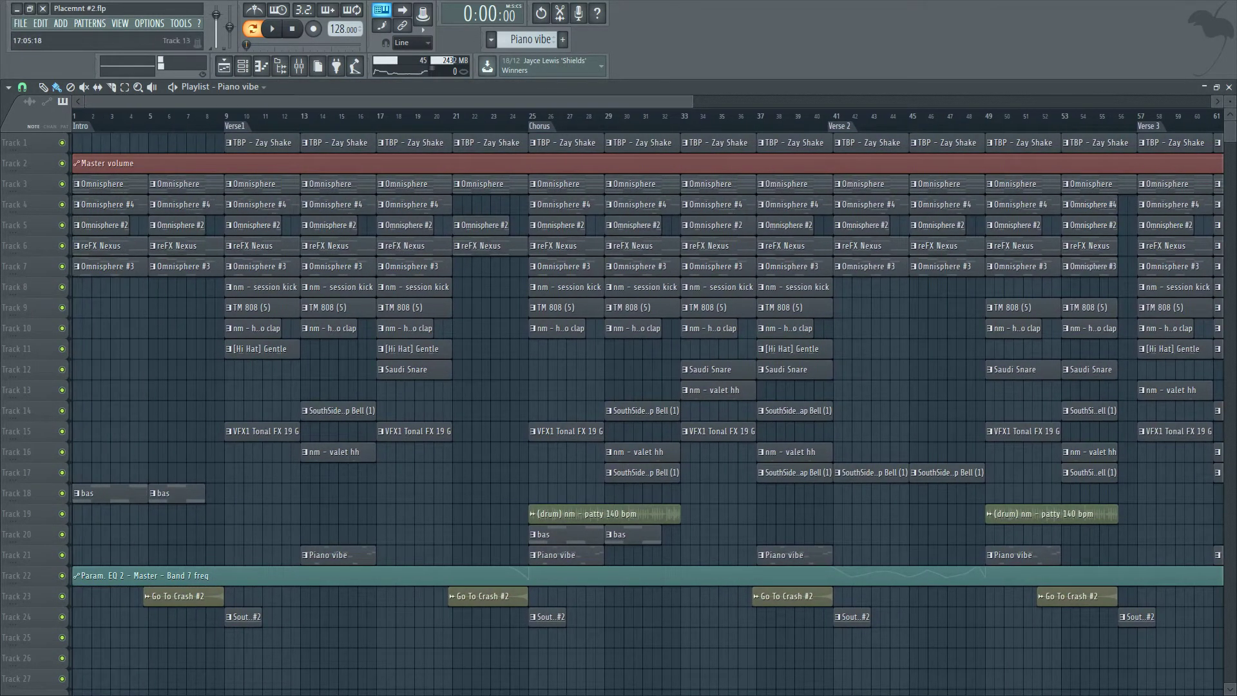
{"action": "scroll", "coordinate": [304, 514], "scroll_direction": "up", "scroll_amount": 1}
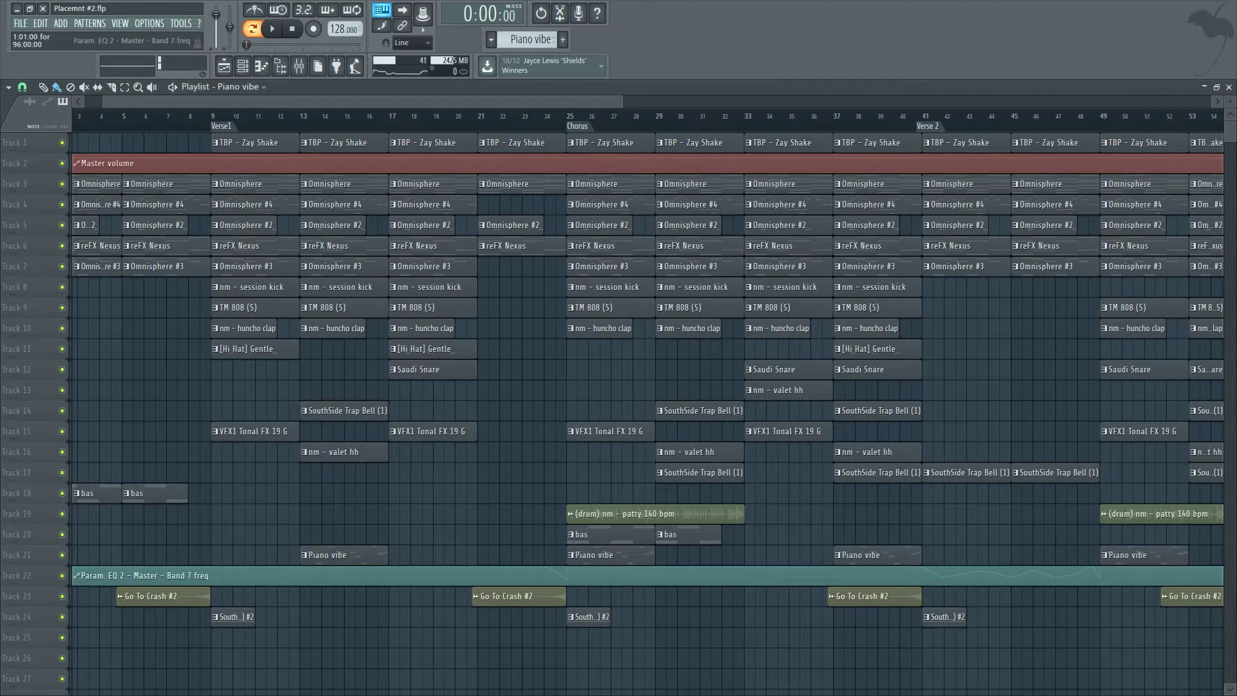
{"action": "scroll", "coordinate": [882, 658], "scroll_direction": "down", "scroll_amount": 1}
{"action": "scroll", "coordinate": [205, 184], "scroll_direction": "up", "scroll_amount": 2}
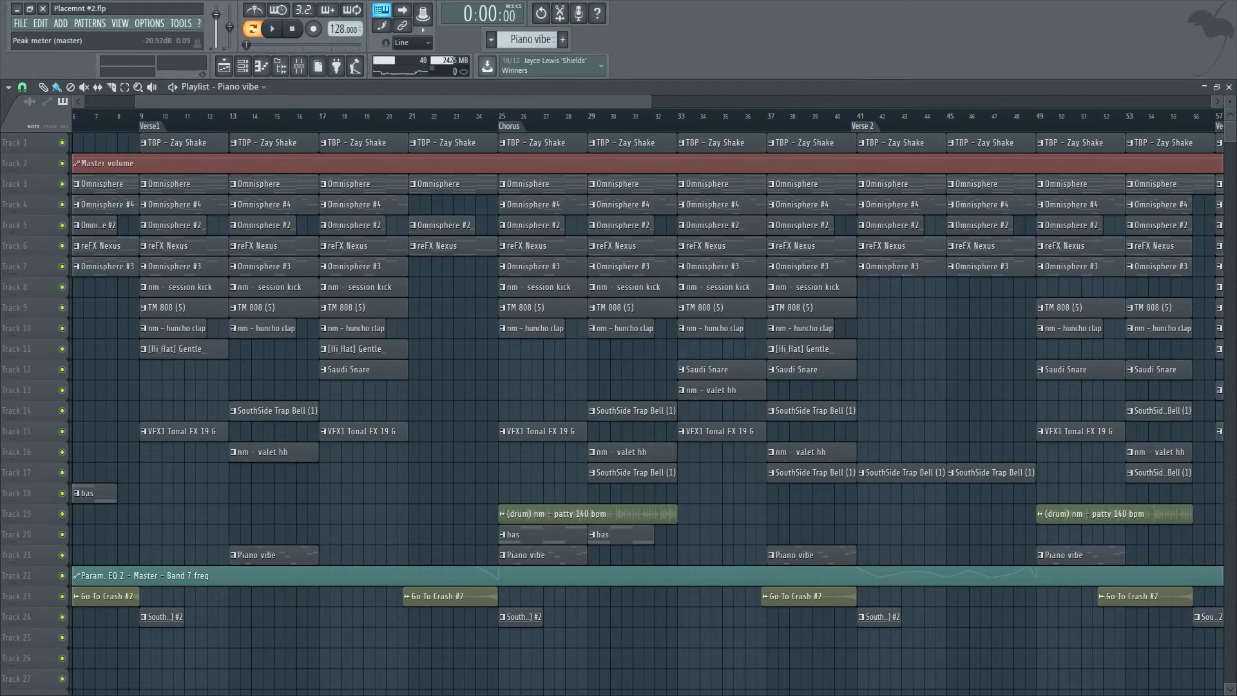
{"action": "key", "text": "space"}
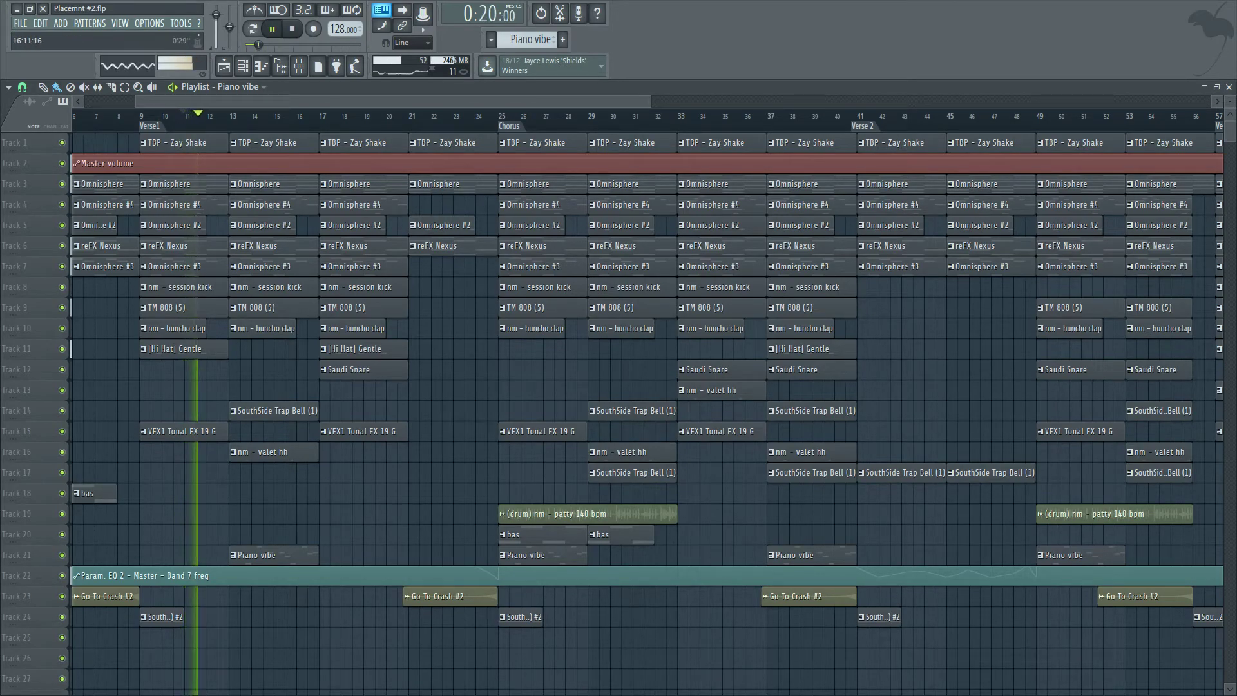
Inspect the parametric EQ on the TM 808 mixer track, then return to the playlist.
{"action": "key", "text": "F9"}
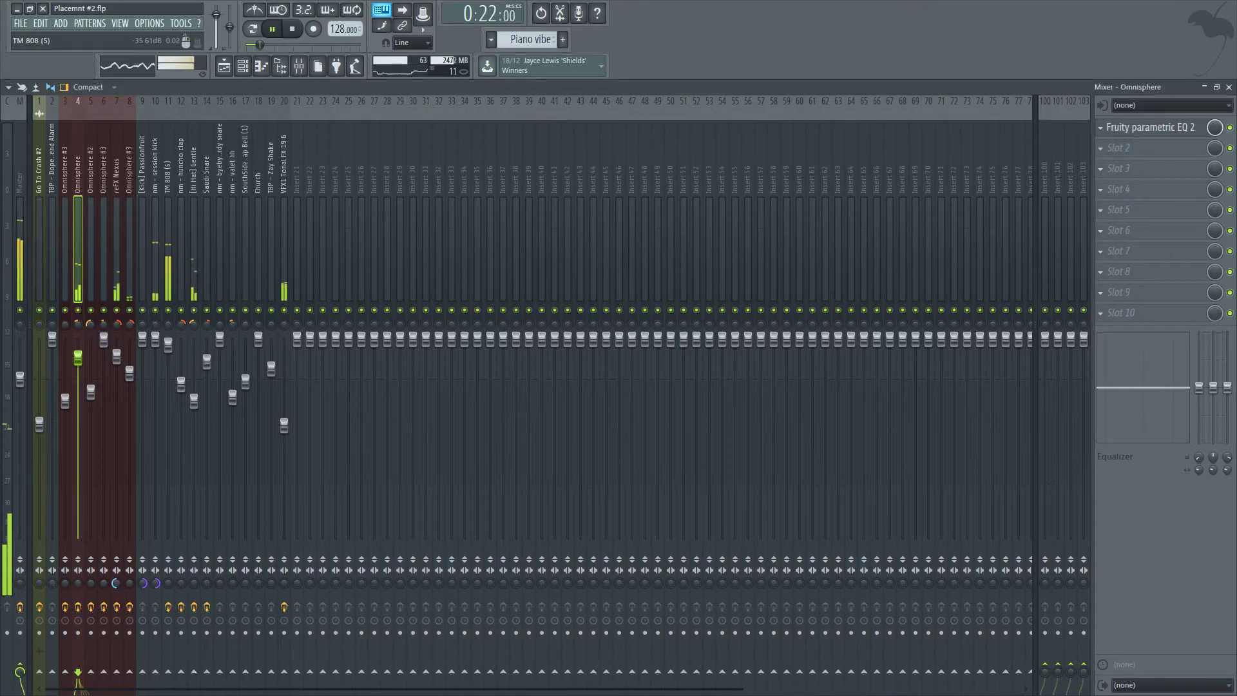
{"action": "left_click", "coordinate": [168, 271]}
{"action": "left_click", "coordinate": [1150, 127]}
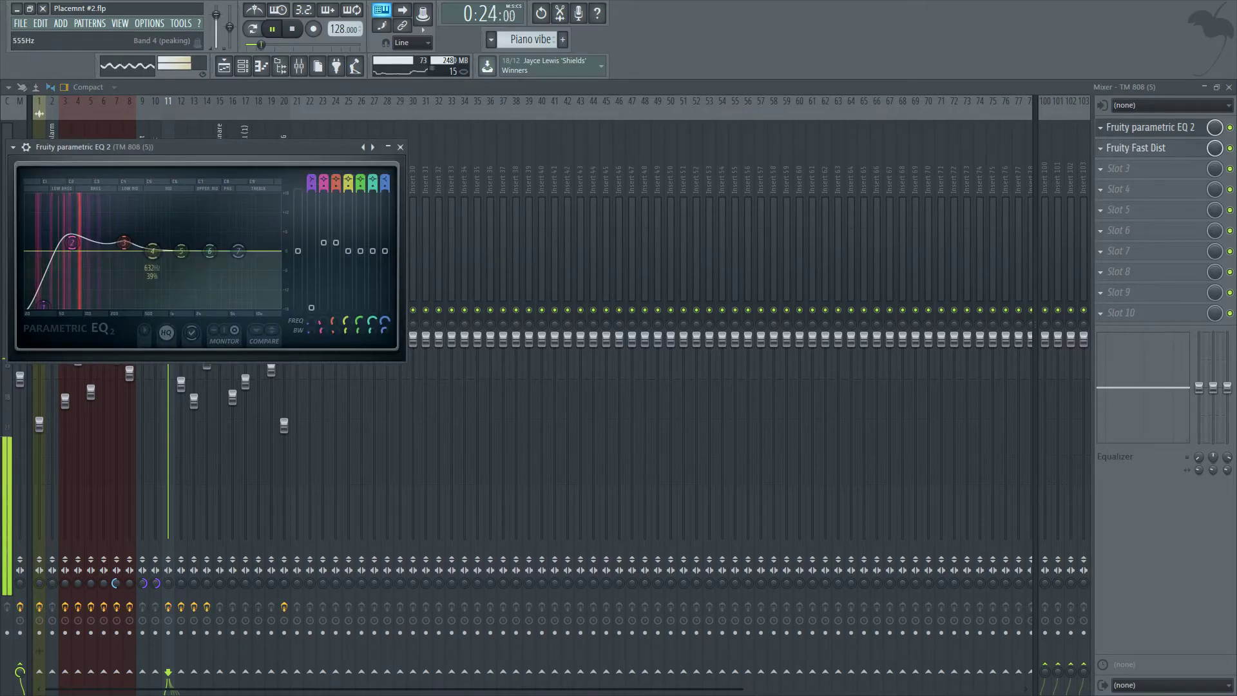
{"action": "key", "text": "Escape"}
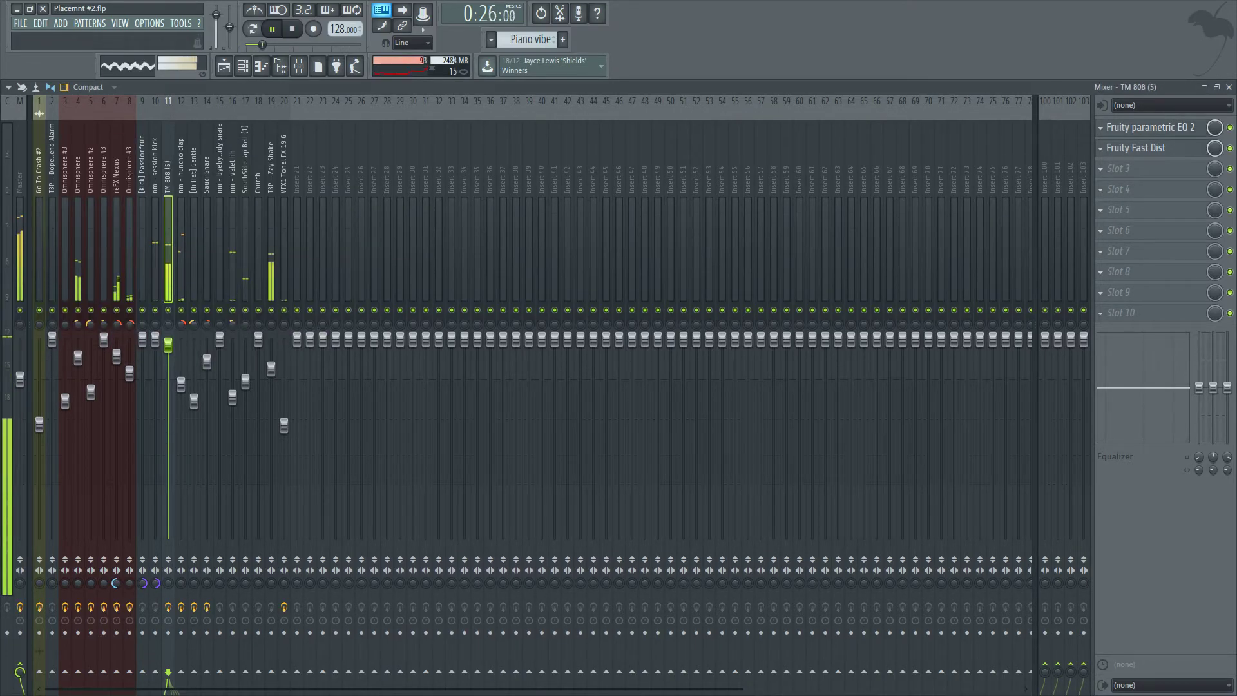
{"action": "key", "text": "F9"}
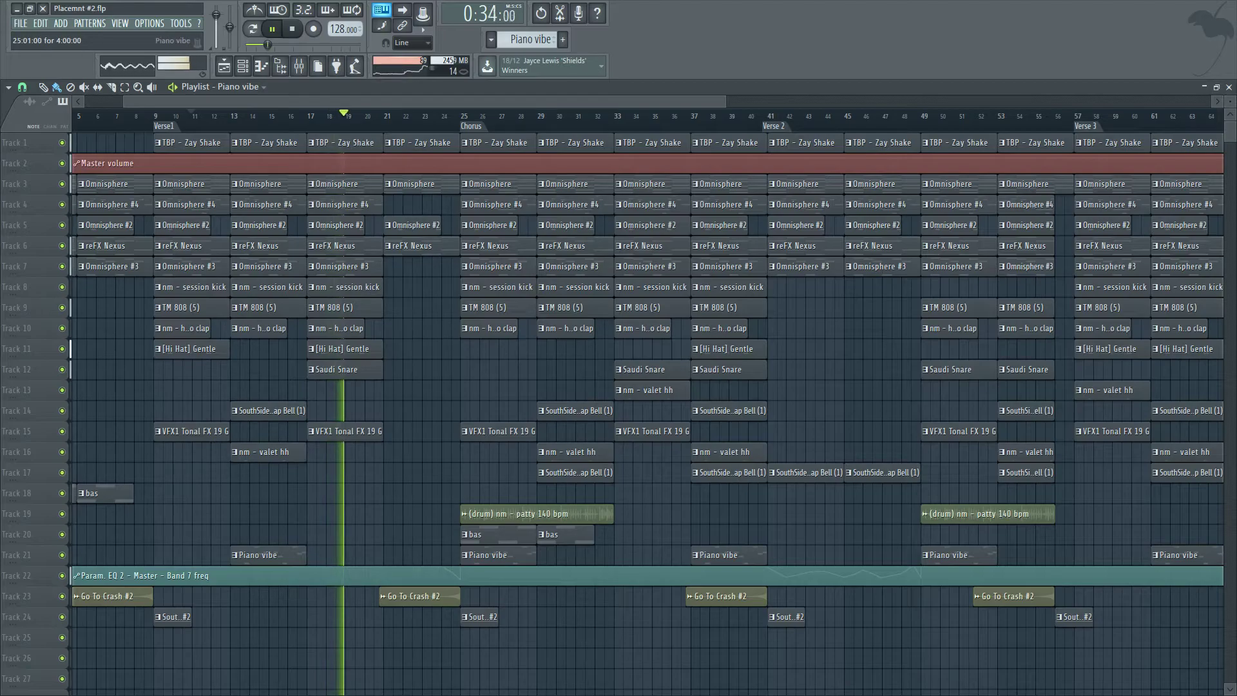
Browse the arrangement around bars 17 to 25 while the song plays.
{"action": "scroll", "coordinate": [551, 348], "scroll_direction": "up", "scroll_amount": 2}
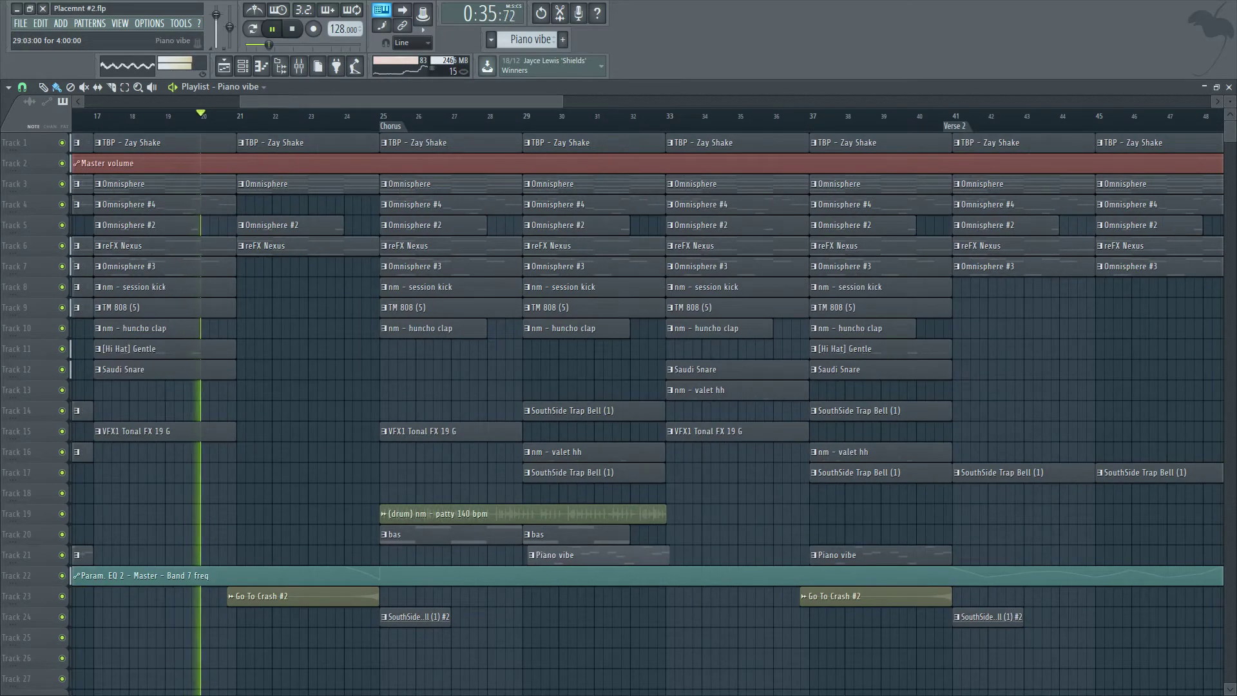
{"action": "left_click", "coordinate": [22, 87]}
{"action": "left_click", "coordinate": [34, 270]}
{"action": "scroll", "coordinate": [301, 554], "scroll_direction": "down", "scroll_amount": 2}
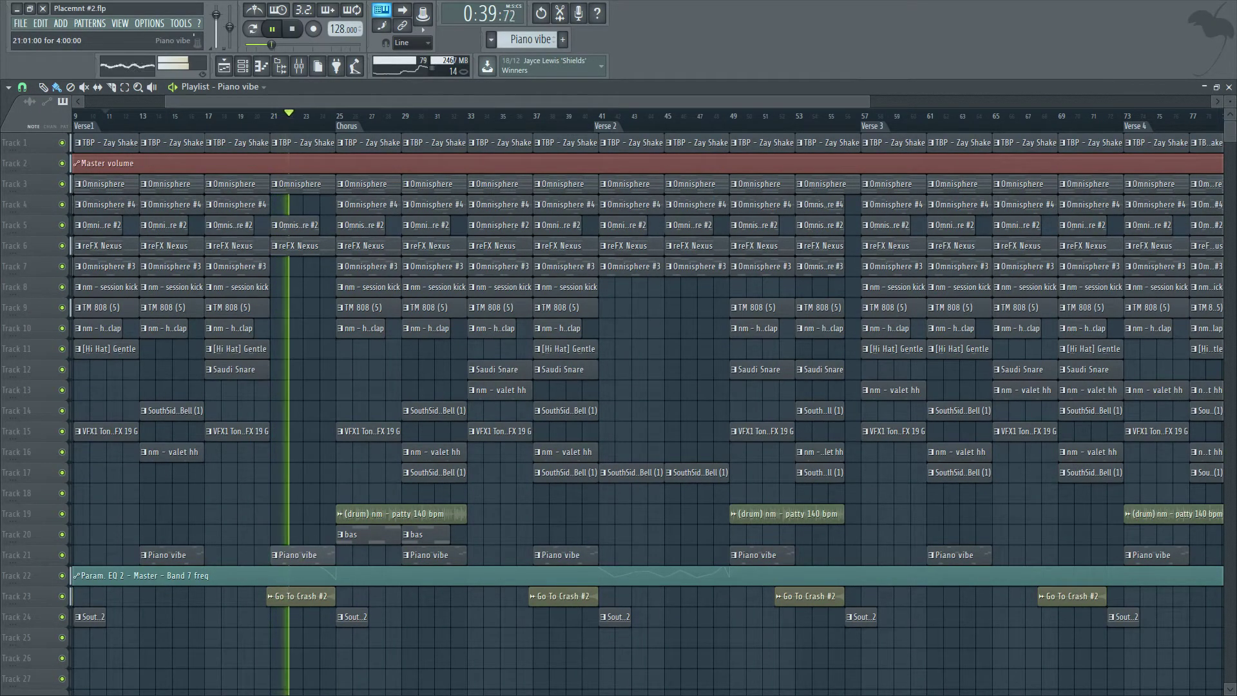
{"action": "scroll", "coordinate": [453, 575], "scroll_direction": "down", "scroll_amount": 3}
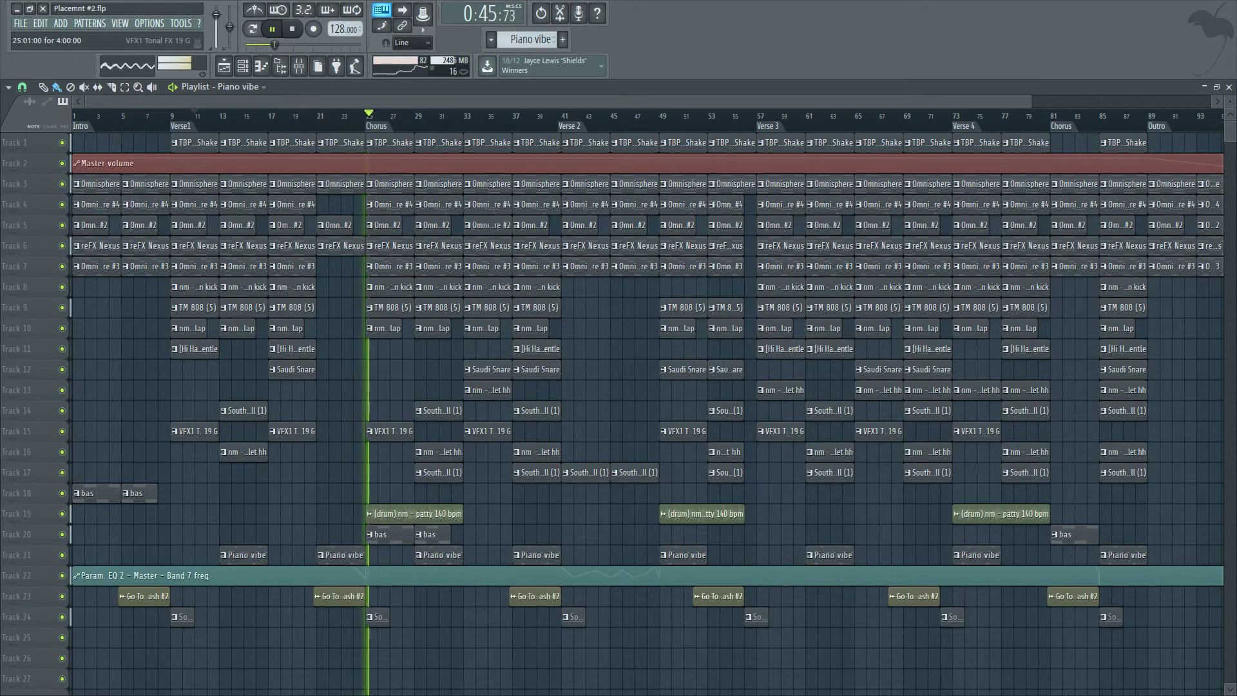
{"action": "scroll", "coordinate": [351, 535], "scroll_direction": "up", "scroll_amount": 3}
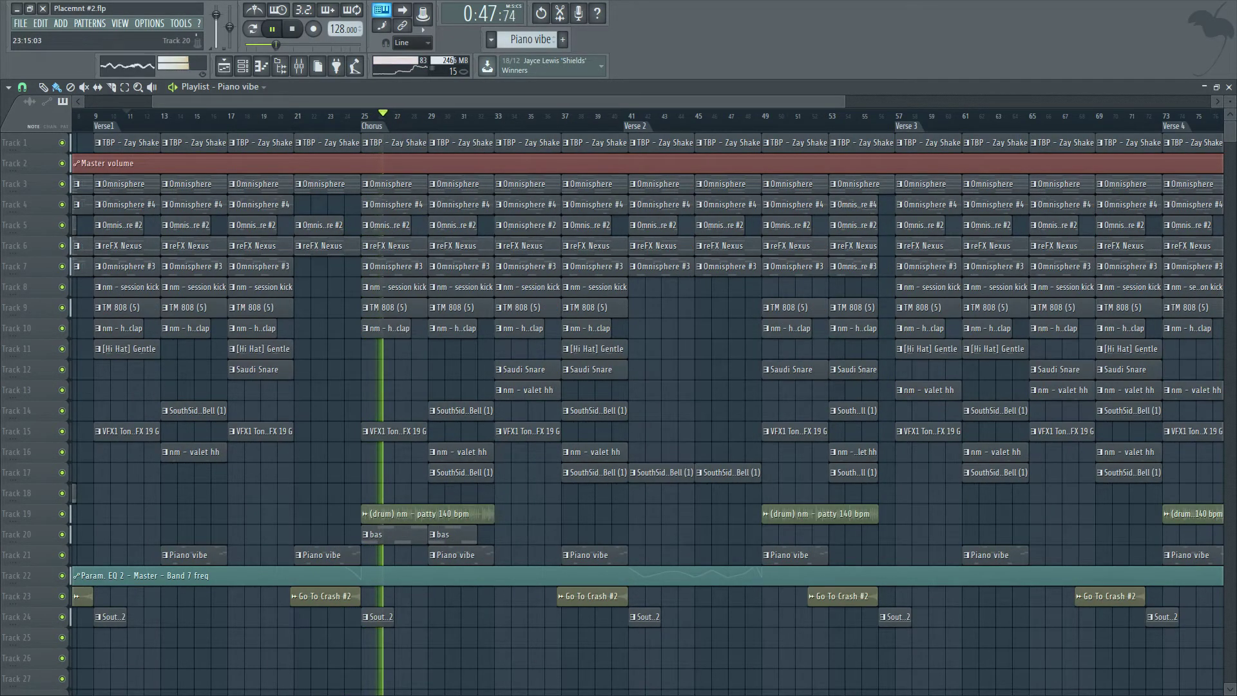
{"action": "scroll", "coordinate": [644, 412], "scroll_direction": "up", "scroll_amount": 2}
Play back the section from bar 21 into the first chorus at bar 25.
{"action": "key", "text": "space"}
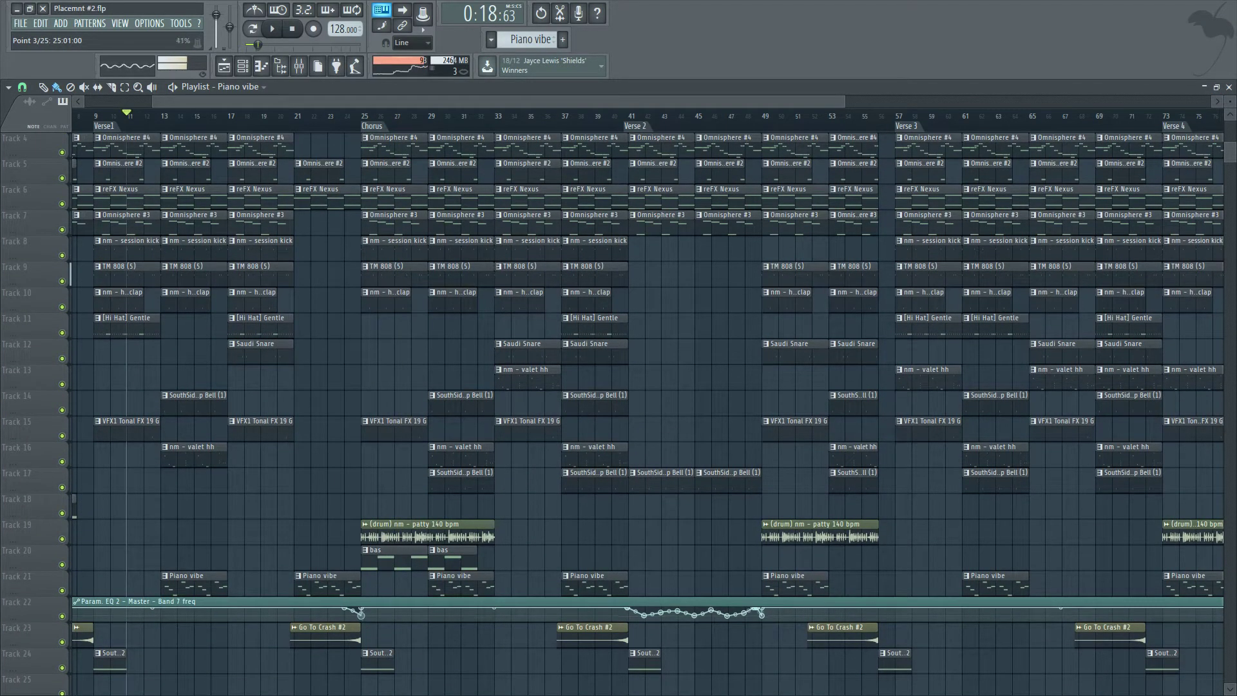
{"action": "left_click", "coordinate": [361, 615]}
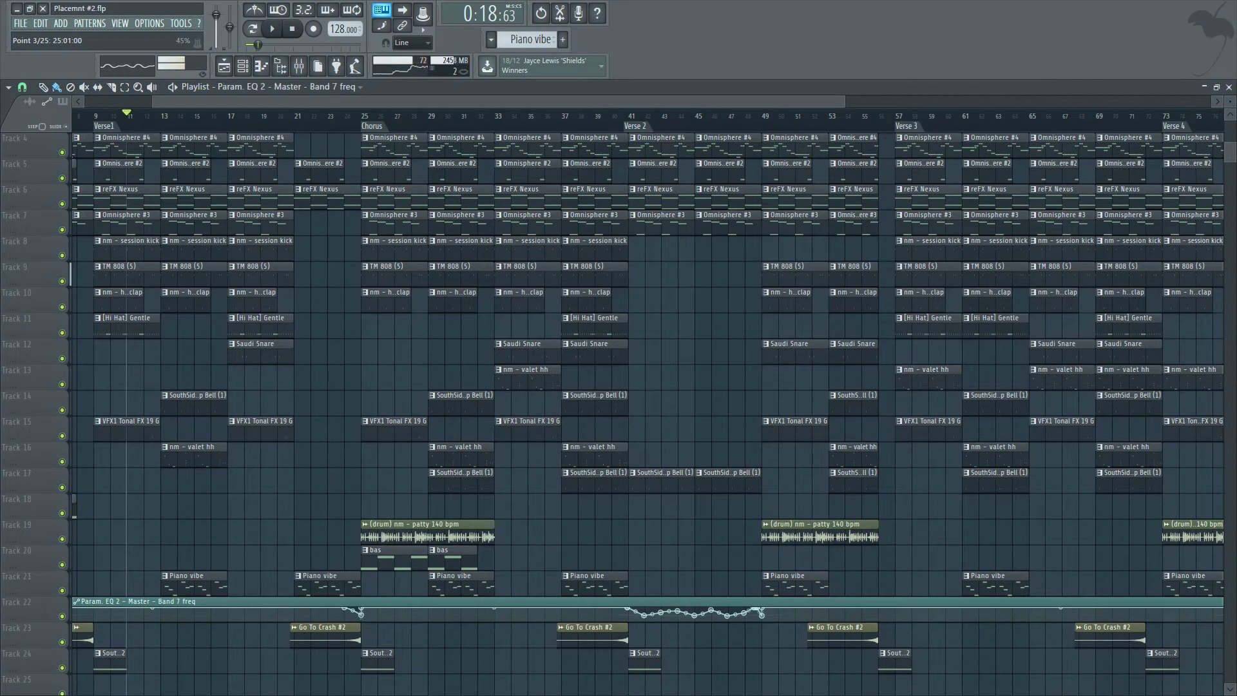
{"action": "left_click", "coordinate": [278, 114]}
{"action": "key", "text": "space"}
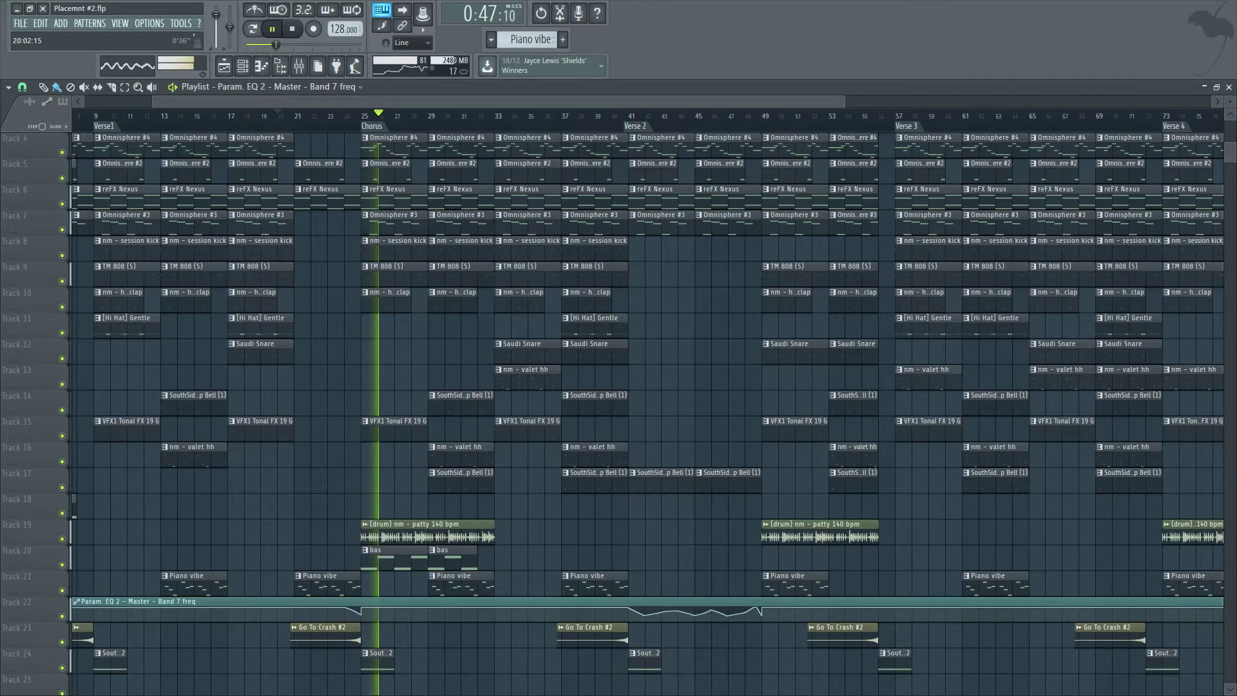
{"action": "key", "text": "space"}
{"action": "left_click", "coordinate": [292, 29]}
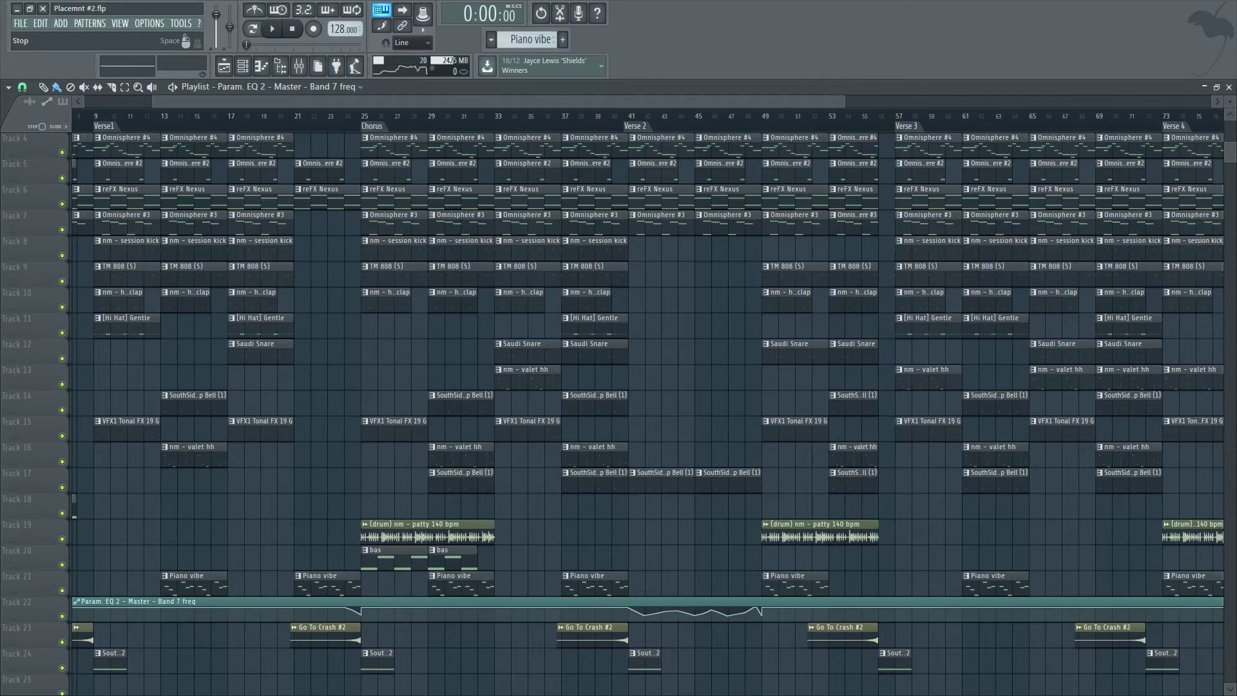
Replay the transition from bar 21 into the chorus, zooming the playlist out and back in.
{"action": "scroll", "coordinate": [398, 386], "scroll_direction": "up", "scroll_amount": 3}
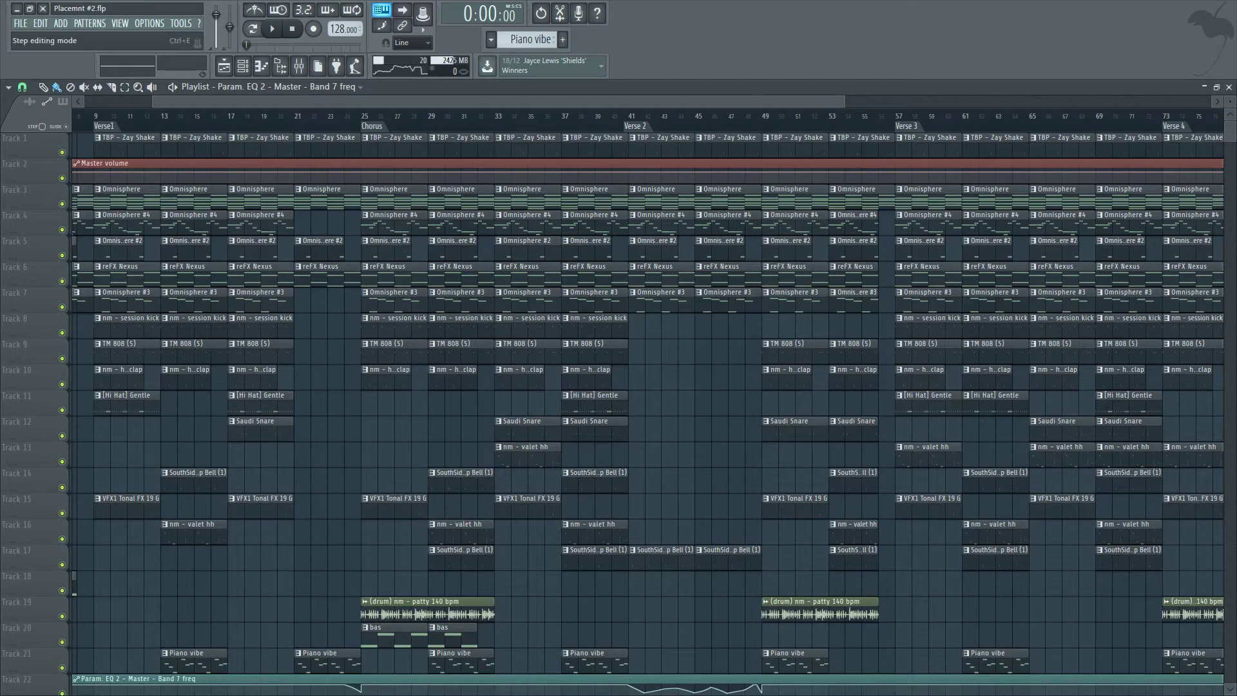
{"action": "scroll", "coordinate": [266, 586], "scroll_direction": "down", "scroll_amount": 5}
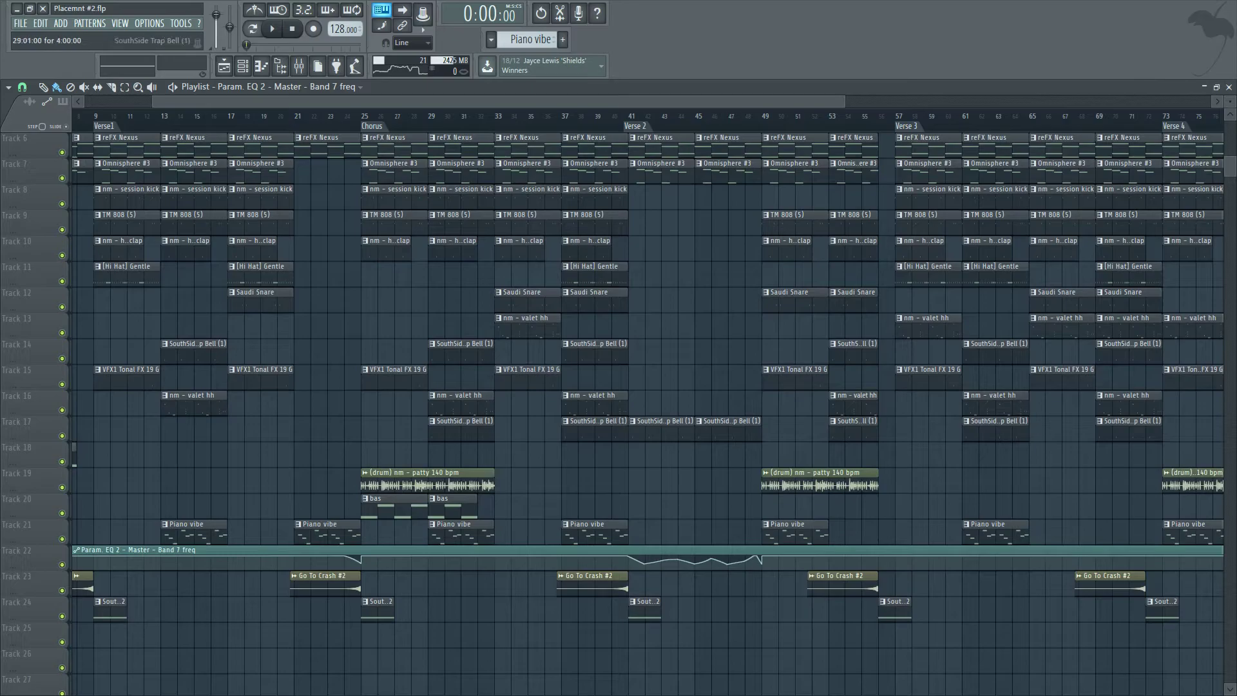
{"action": "left_click", "coordinate": [294, 116]}
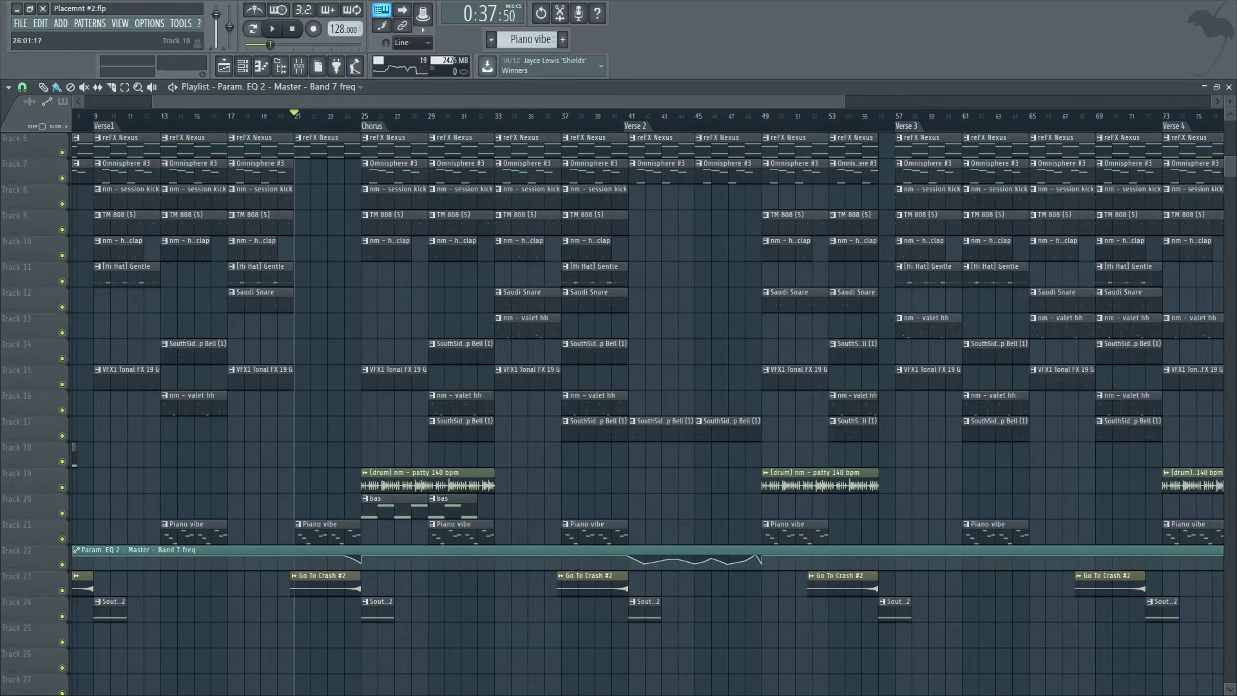
{"action": "scroll", "coordinate": [593, 219], "scroll_direction": "up", "scroll_amount": 2}
{"action": "scroll", "coordinate": [593, 222], "scroll_direction": "down", "scroll_amount": 2, "text": "ctrl"}
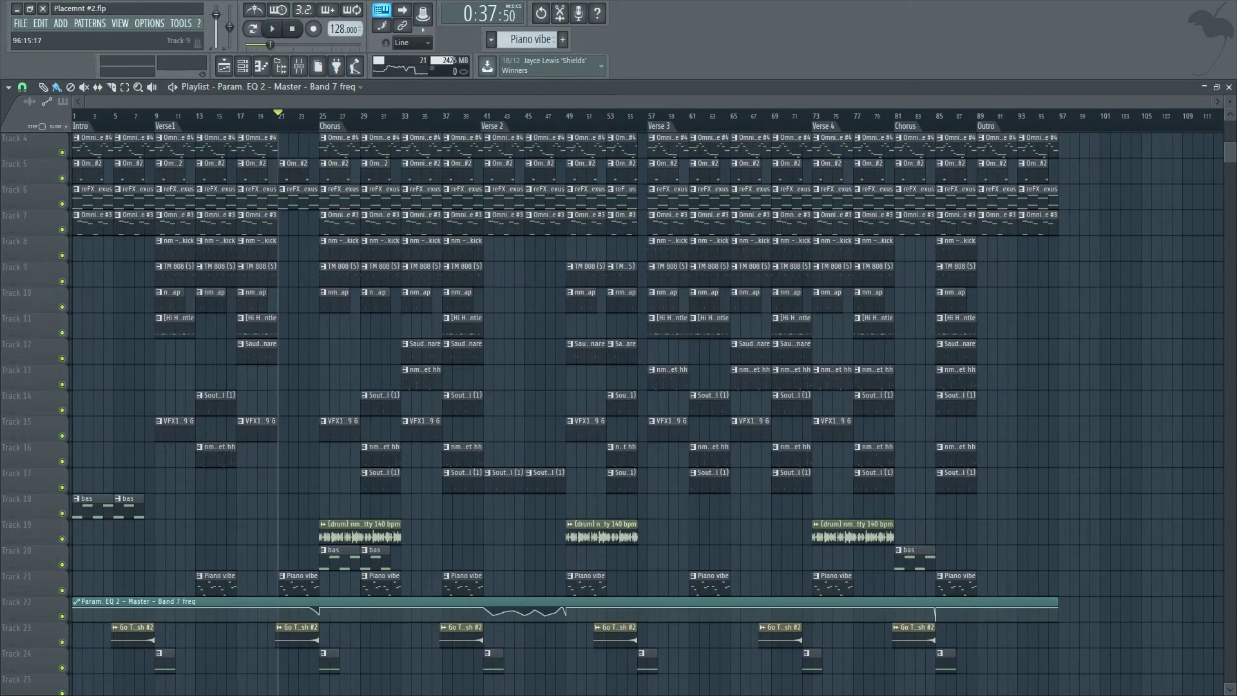
{"action": "scroll", "coordinate": [237, 222], "scroll_direction": "up", "scroll_amount": 2, "text": "ctrl"}
{"action": "key", "text": "space"}
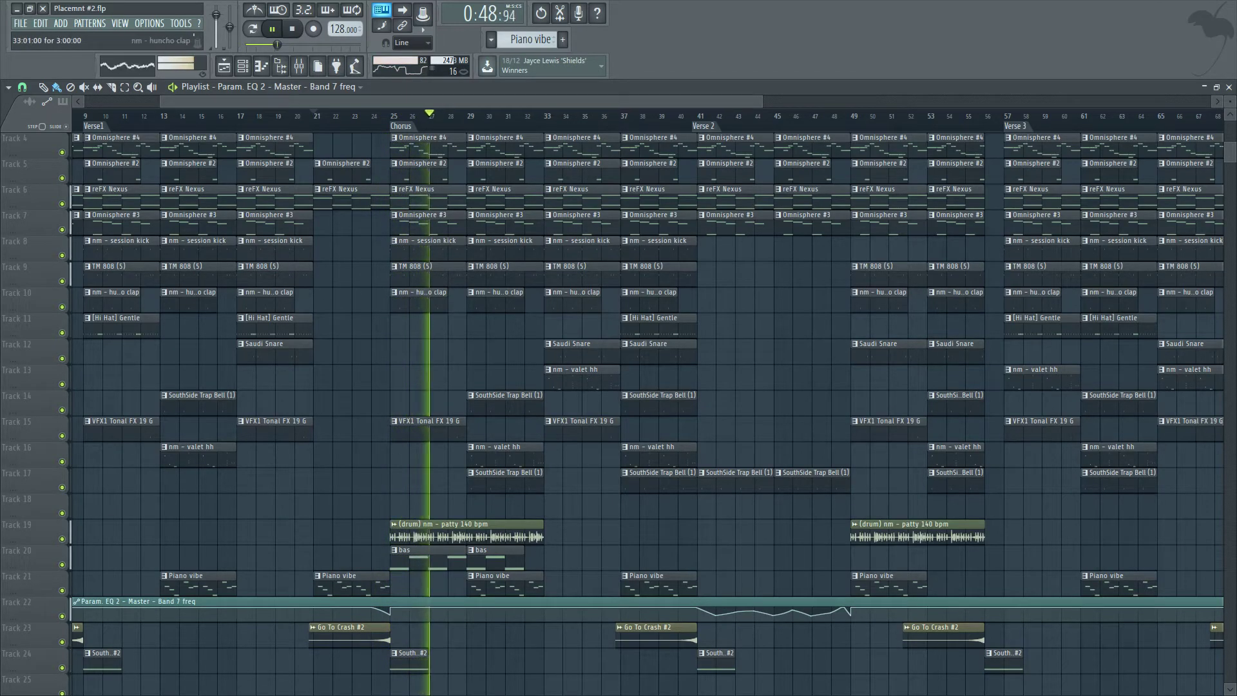
{"action": "key", "text": "space"}
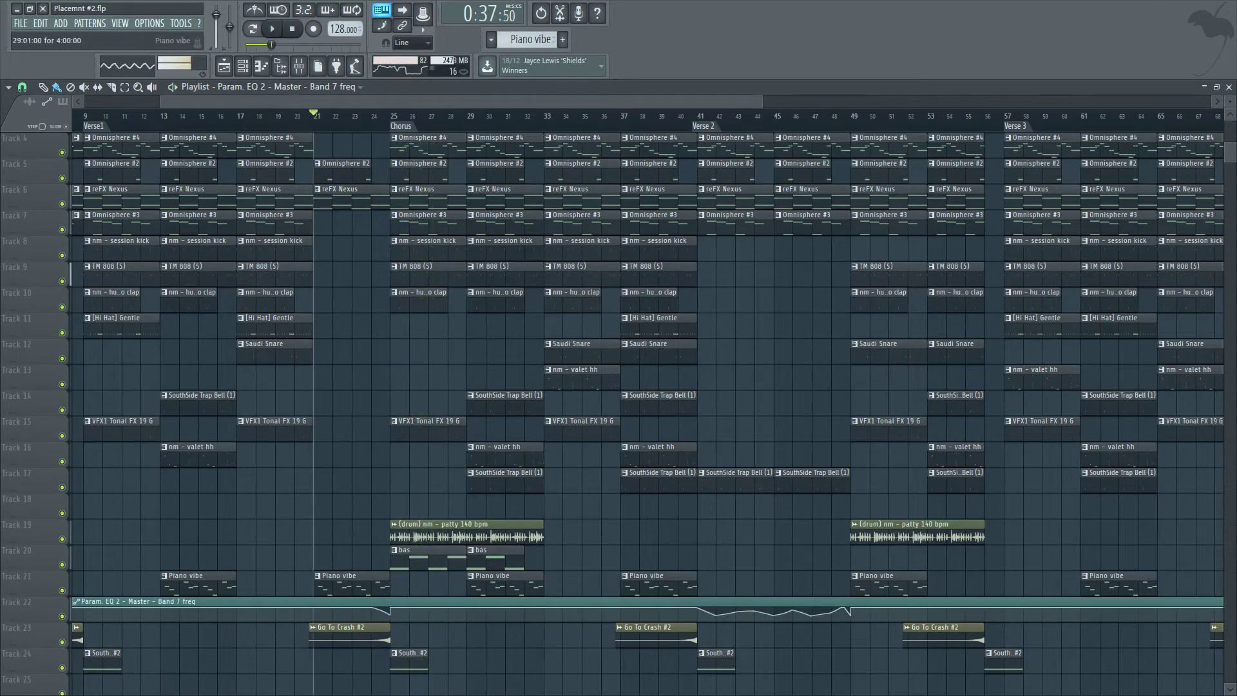
Delete the two bas clips on track 20 at the start of the first chorus.
{"action": "right_click", "coordinate": [493, 558]}
{"action": "right_click", "coordinate": [412, 558]}
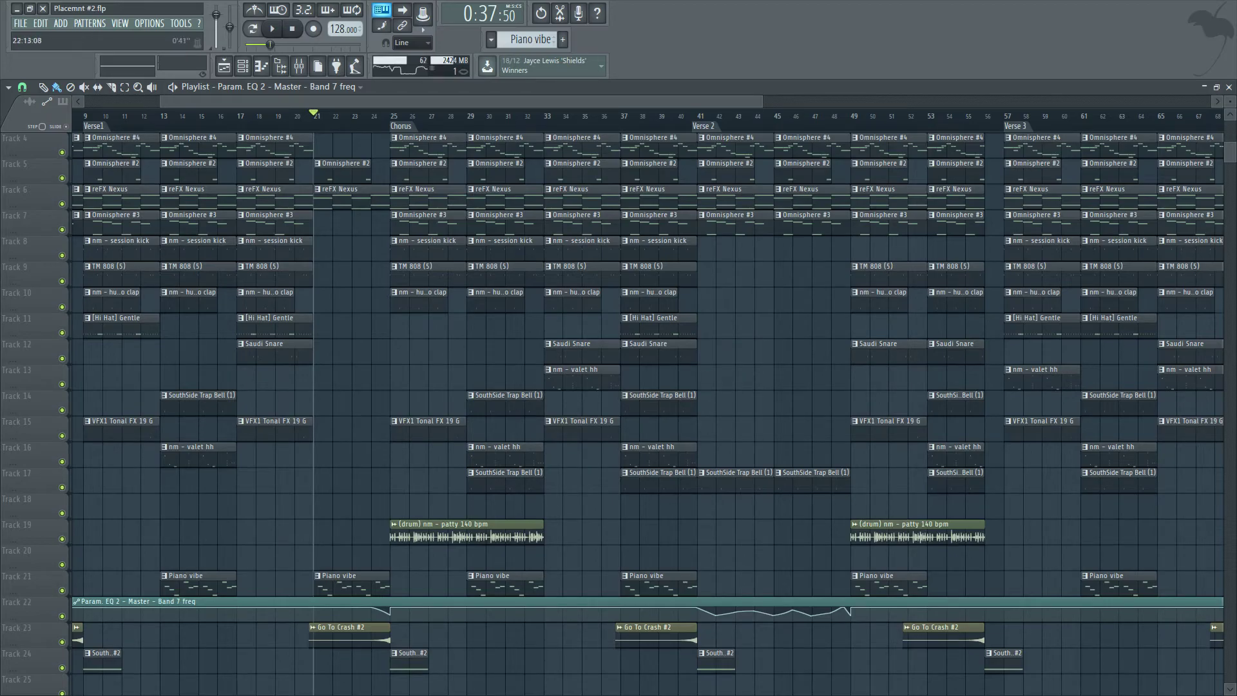
{"action": "mouse_move", "coordinate": [311, 116]}
{"action": "left_mouse_down"}
{"action": "mouse_move", "coordinate": [276, 116]}
{"action": "mouse_move", "coordinate": [390, 116]}
{"action": "mouse_move", "coordinate": [314, 116]}
{"action": "left_mouse_up"}
{"action": "scroll", "coordinate": [389, 277], "scroll_direction": "up", "scroll_amount": 3}
{"action": "scroll", "coordinate": [388, 277], "scroll_direction": "down", "scroll_amount": 5}
{"action": "scroll", "coordinate": [388, 277], "scroll_direction": "down", "scroll_amount": 4}
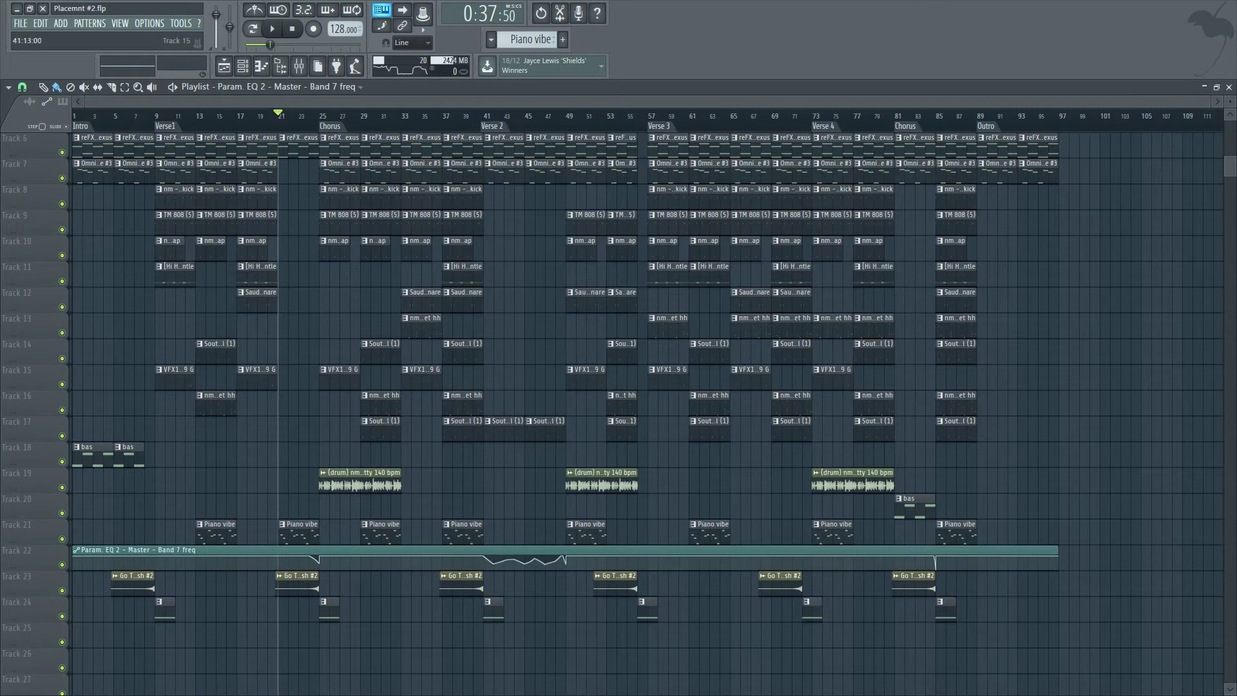
{"action": "scroll", "coordinate": [582, 250], "scroll_direction": "up", "scroll_amount": 4}
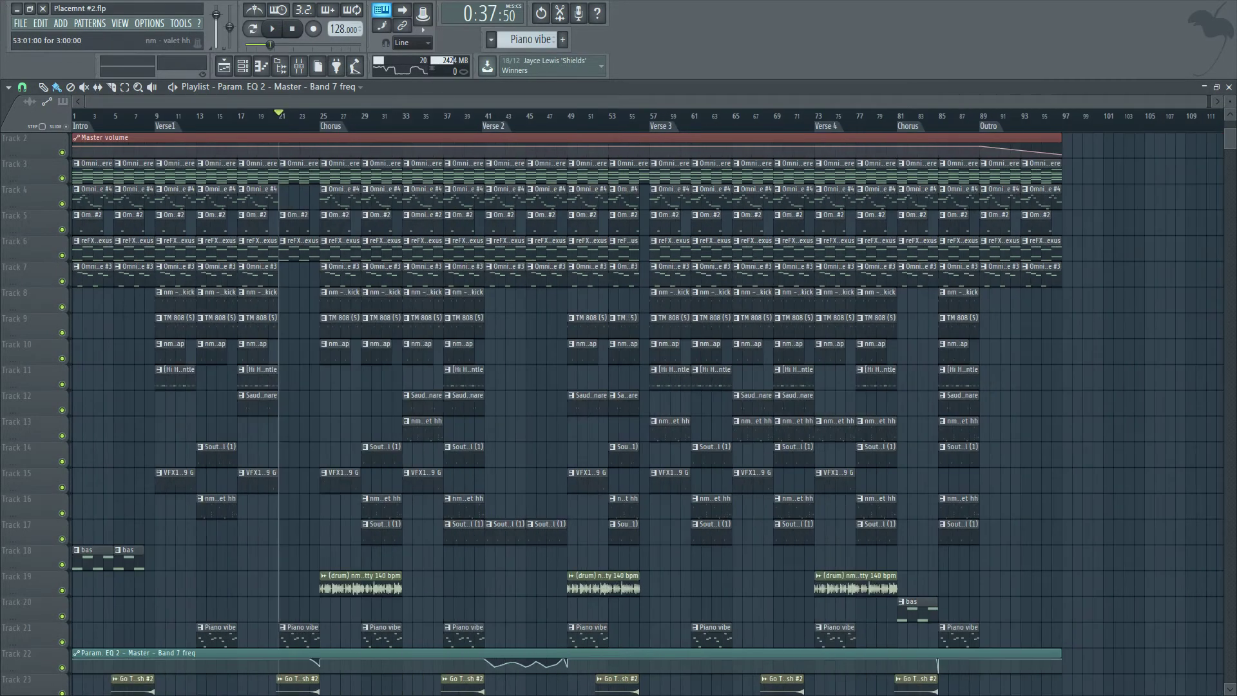
{"action": "left_click_drag", "start_coordinate": [294, 635], "coordinate": [294, 164]}
{"action": "left_click_drag", "start_coordinate": [623, 530], "coordinate": [627, 166]}
{"action": "left_click_drag", "start_coordinate": [295, 163], "coordinate": [620, 649]}
{"action": "scroll", "coordinate": [606, 650], "scroll_direction": "down", "scroll_amount": 2}
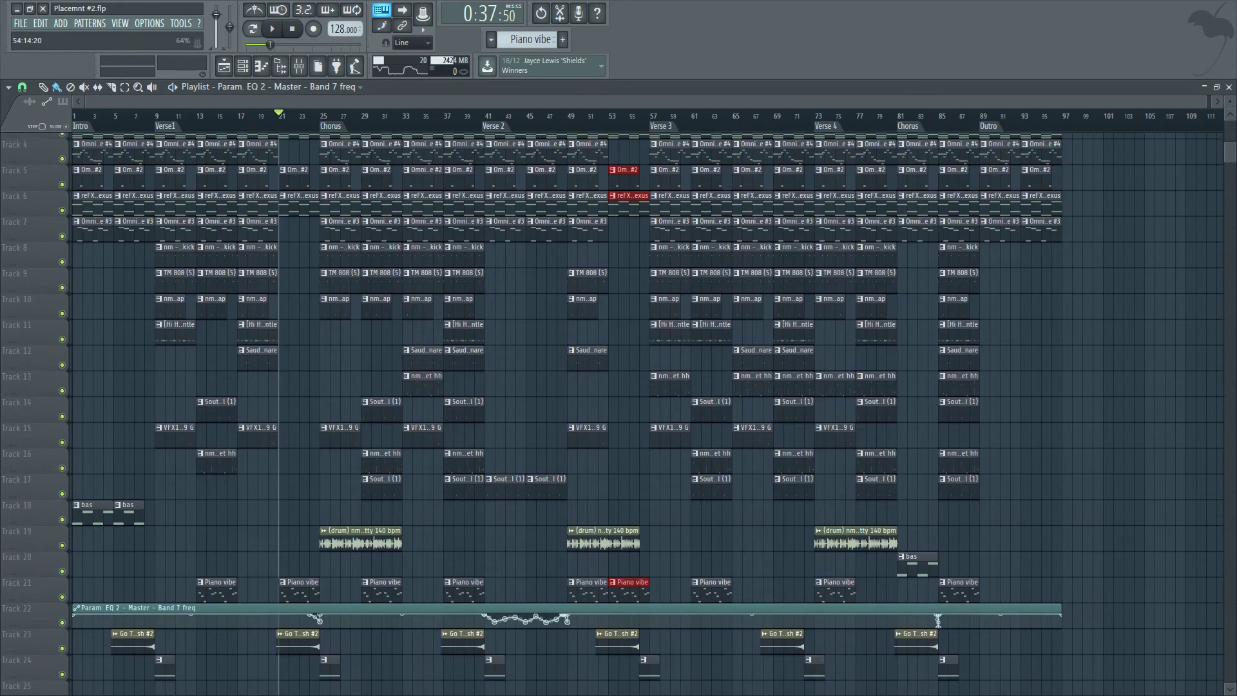
{"action": "left_click", "coordinate": [548, 658], "text": "ctrl"}
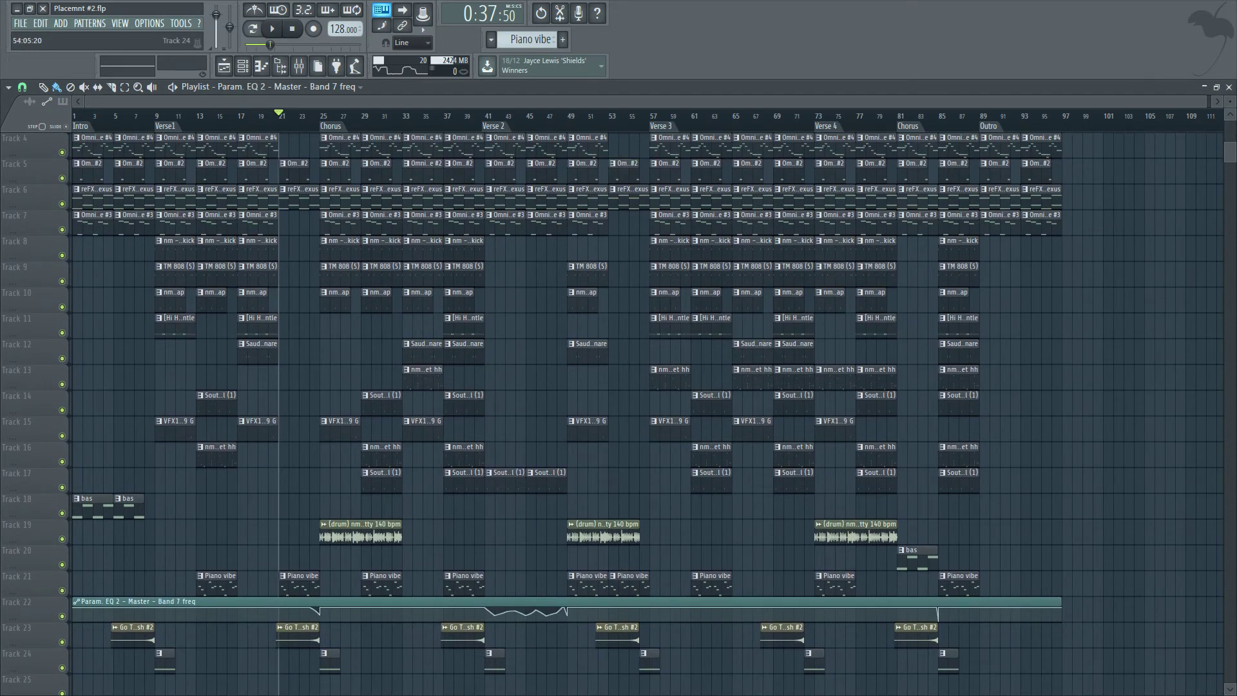
Add a point at bar 57 on the EQ band 7 frequency automation and adjust its height.
{"action": "scroll", "coordinate": [639, 651], "scroll_direction": "up", "scroll_amount": 5}
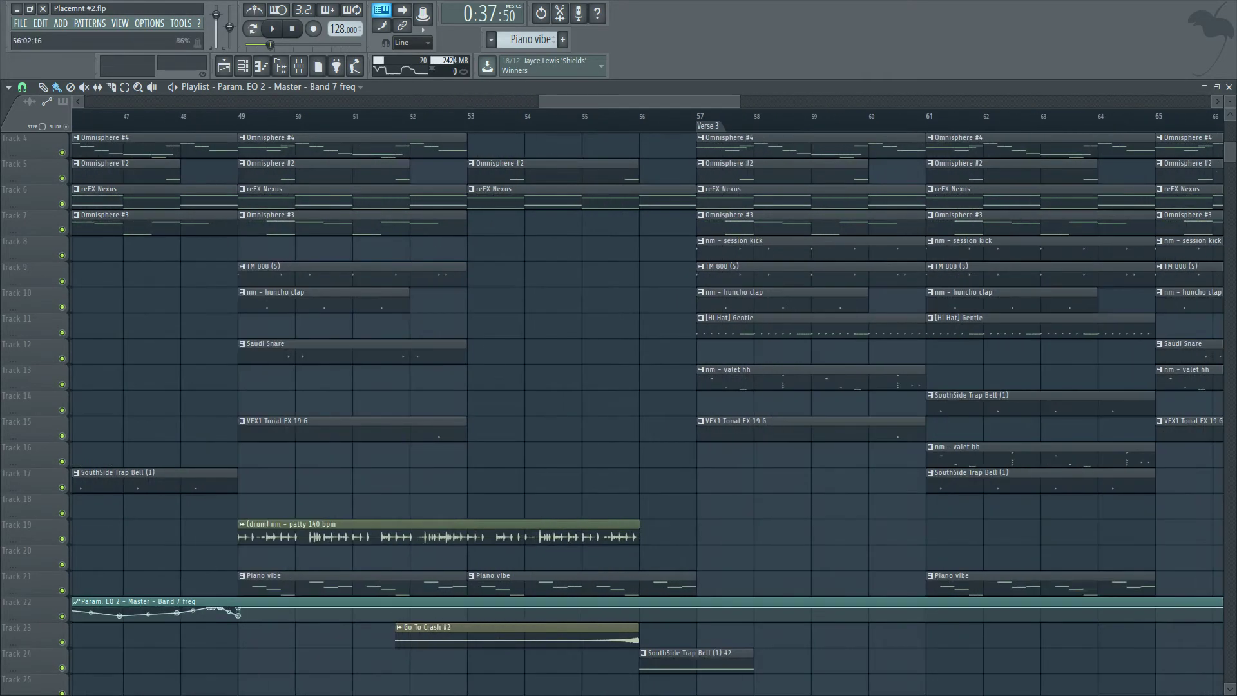
{"action": "right_click", "coordinate": [695, 618]}
{"action": "right_click", "coordinate": [698, 608]}
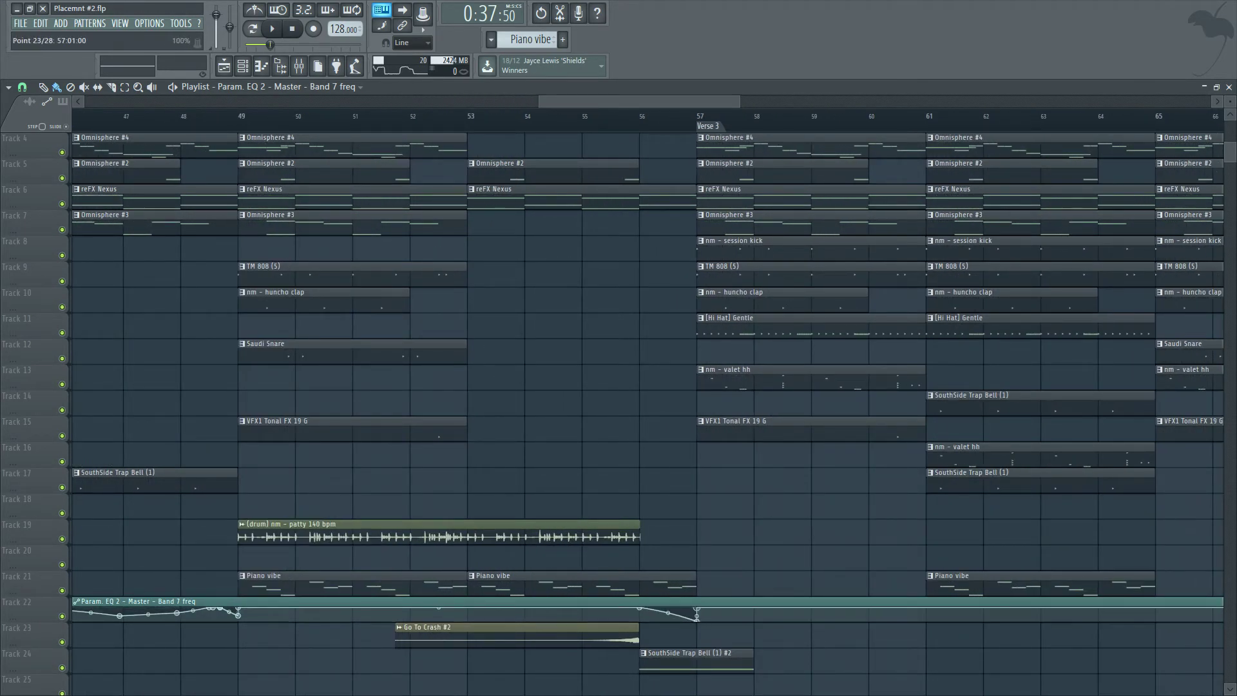
{"action": "left_click_drag", "start_coordinate": [697, 617], "coordinate": [697, 613]}
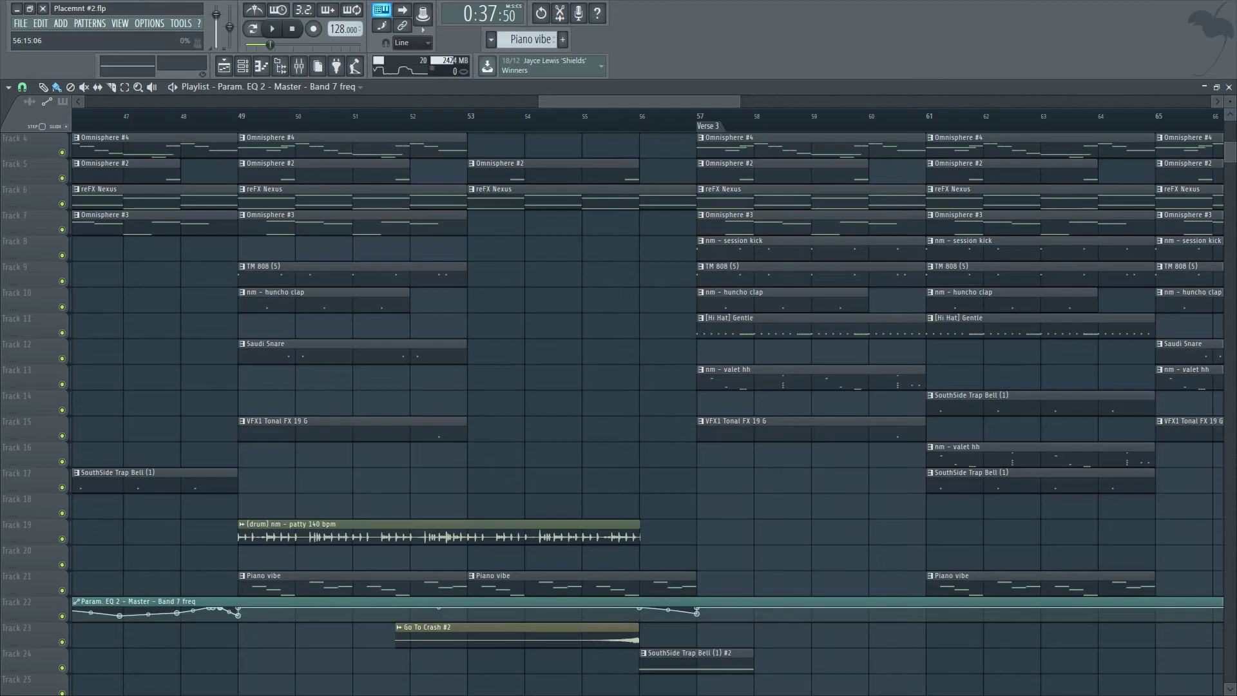
Play the arrangement briefly from bar 57.
{"action": "right_click", "coordinate": [693, 425], "text": "ctrl"}
{"action": "left_click", "coordinate": [691, 116]}
{"action": "key", "text": "space"}
{"action": "key", "text": "space"}
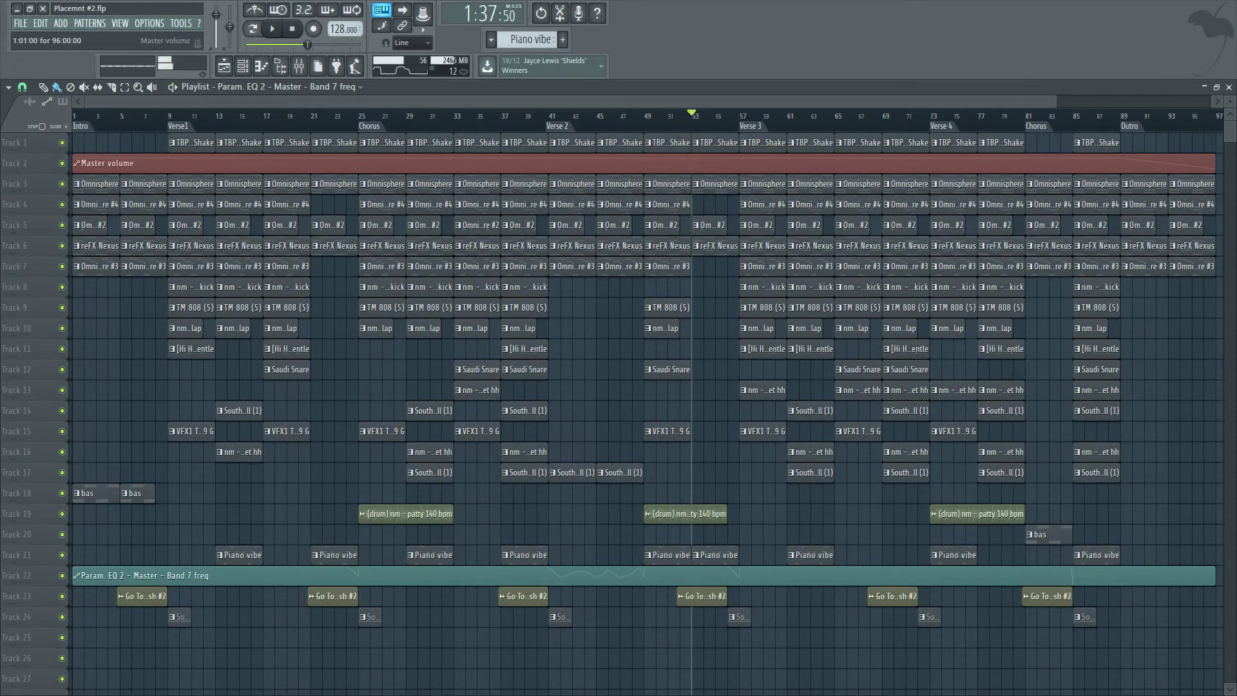
Delete the Piano vibe clip at bar 49 on track 21.
{"action": "right_click", "coordinate": [668, 555]}
{"action": "scroll", "coordinate": [667, 555], "scroll_direction": "up", "scroll_amount": 5}
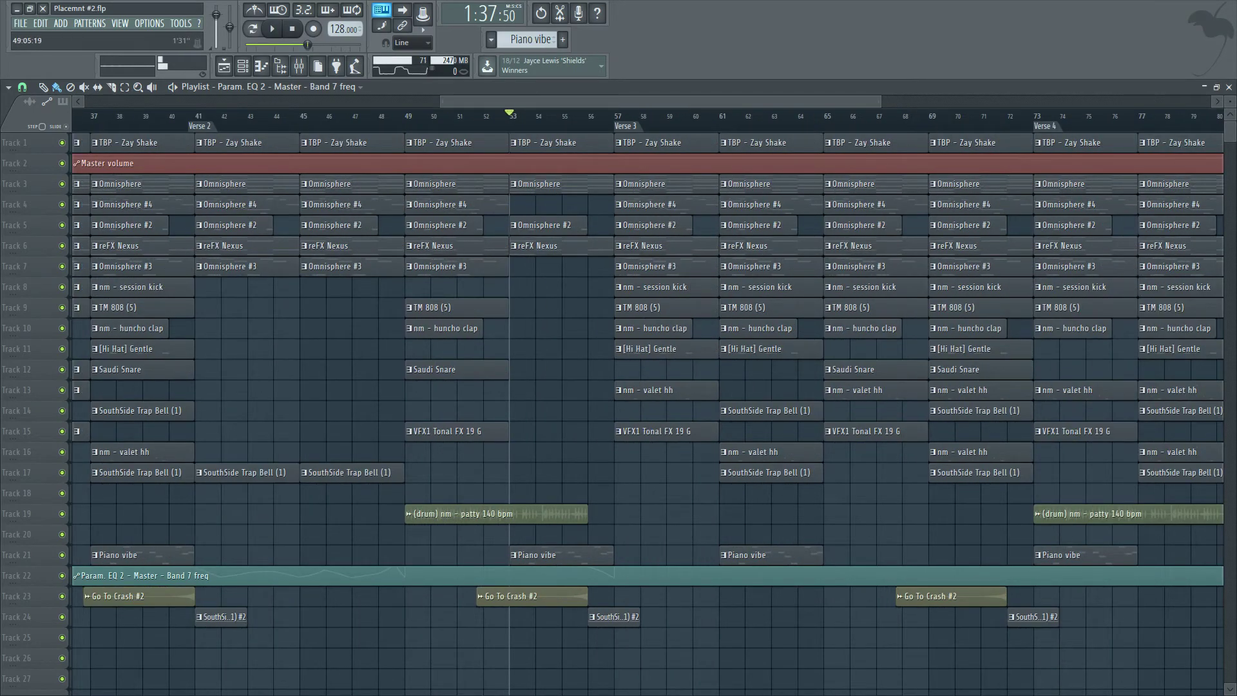
Play the arrangement from bar 49 and again from bar 41, then stop.
{"action": "left_click", "coordinate": [404, 116]}
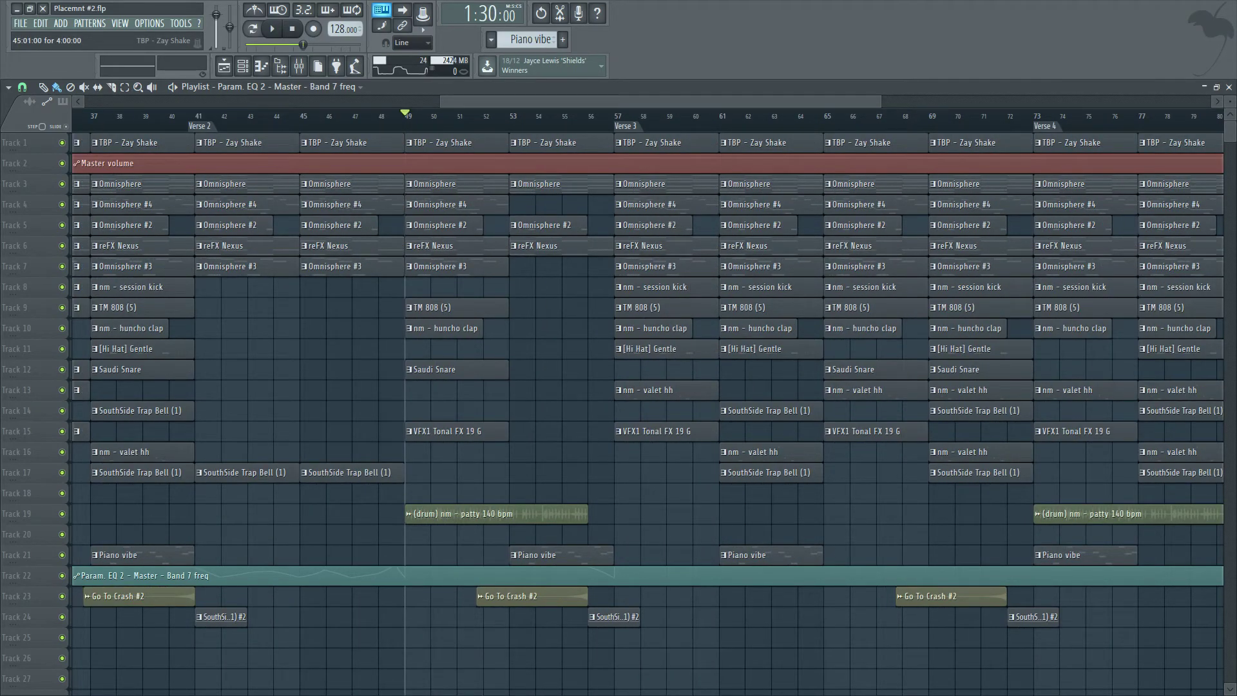
{"action": "key", "text": "space"}
{"action": "scroll", "coordinate": [499, 387], "scroll_direction": "down", "scroll_amount": 3}
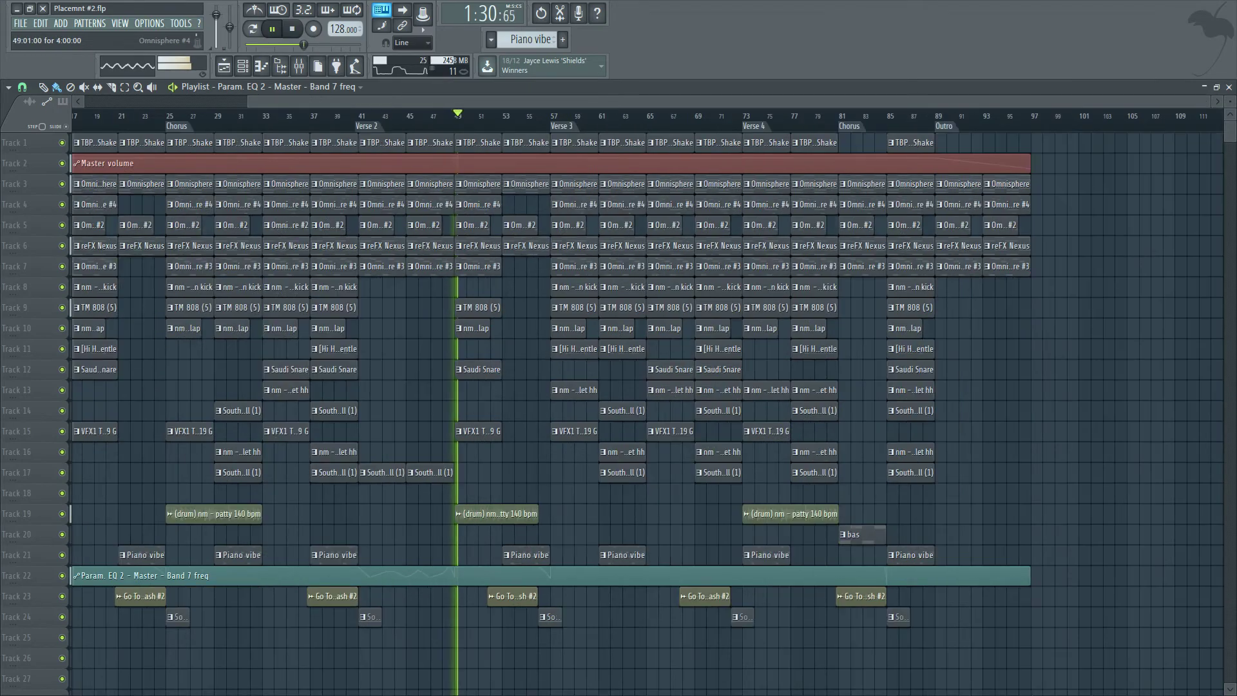
{"action": "left_click", "coordinate": [355, 116]}
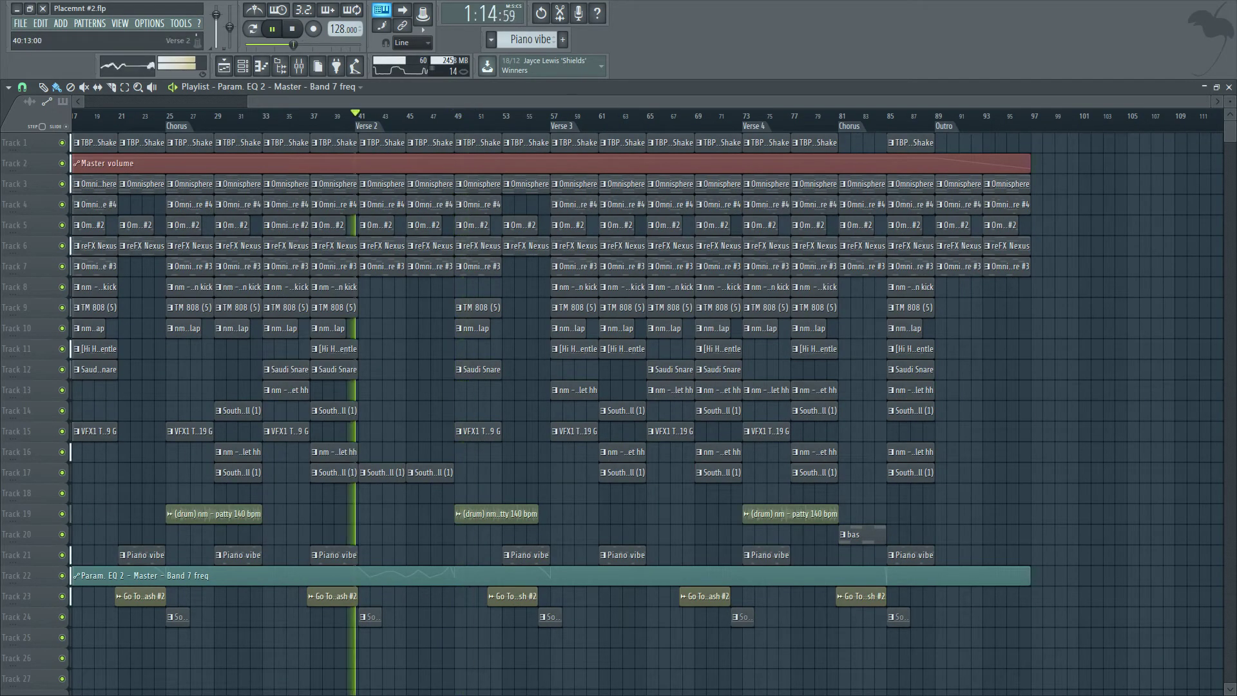
{"action": "key", "text": "space"}
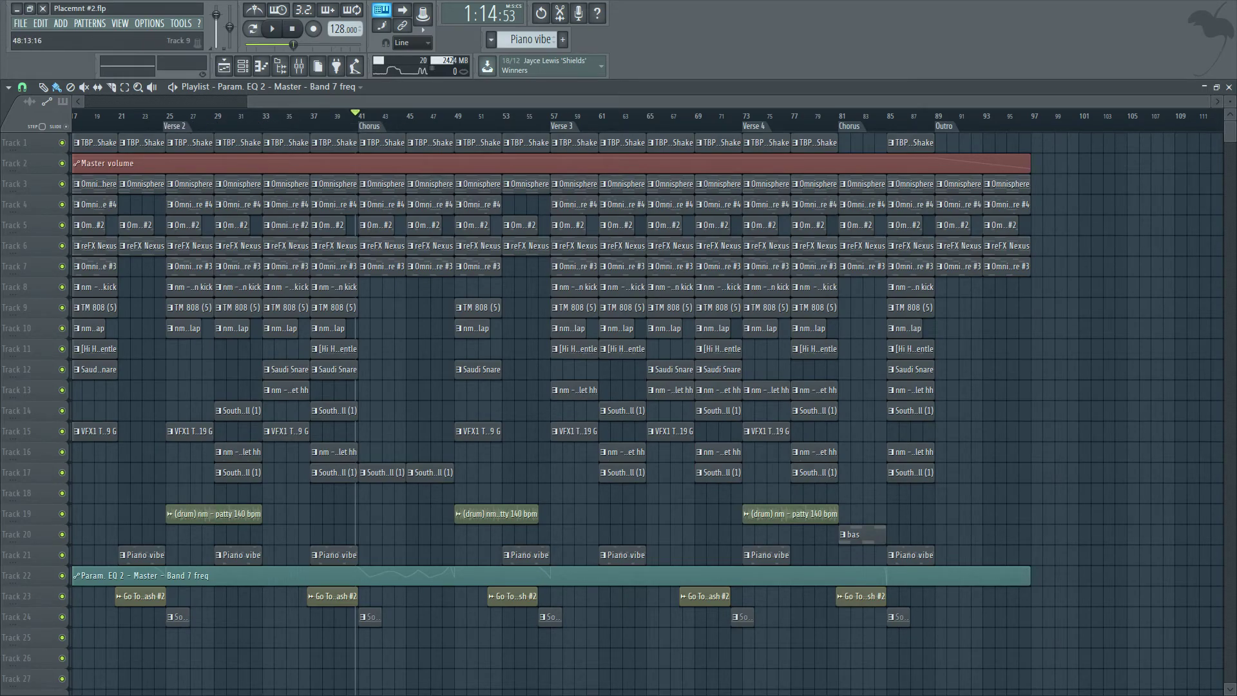
Play the whole arrangement through, zooming the playlist in and out while listening, then stop playback.
{"action": "scroll", "coordinate": [451, 290], "scroll_direction": "down", "scroll_amount": 2}
{"action": "key", "text": "space"}
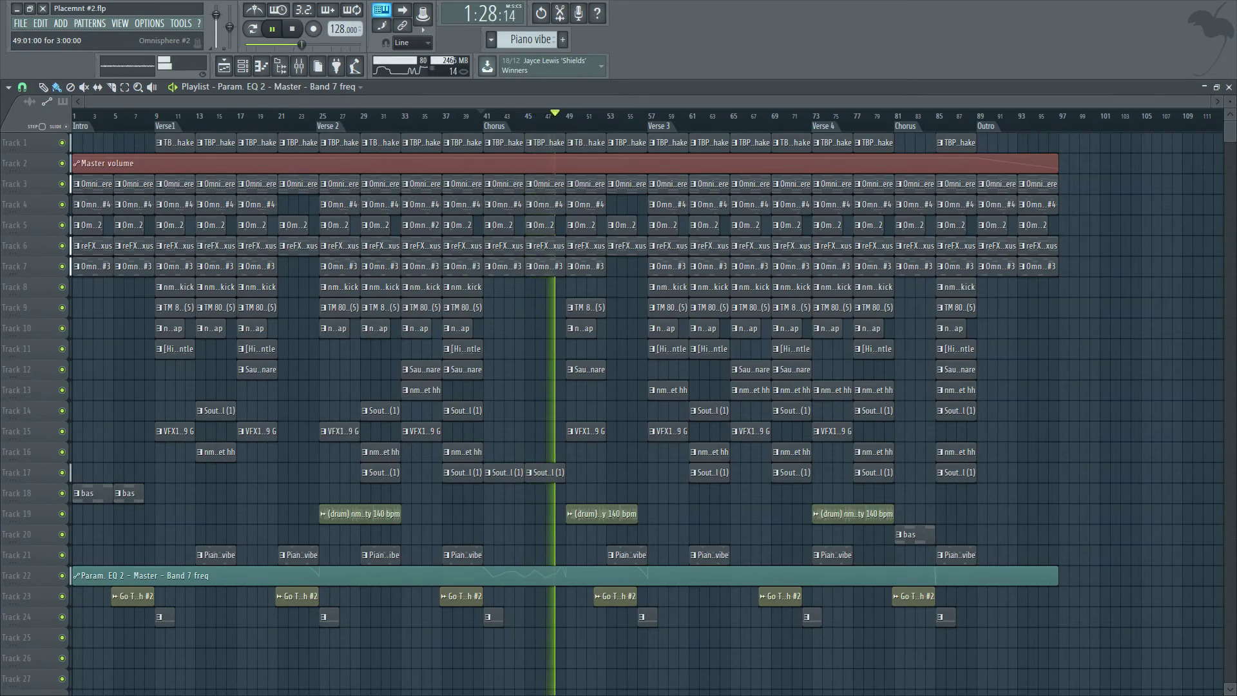
{"action": "scroll", "coordinate": [574, 369], "scroll_direction": "up", "scroll_amount": 4}
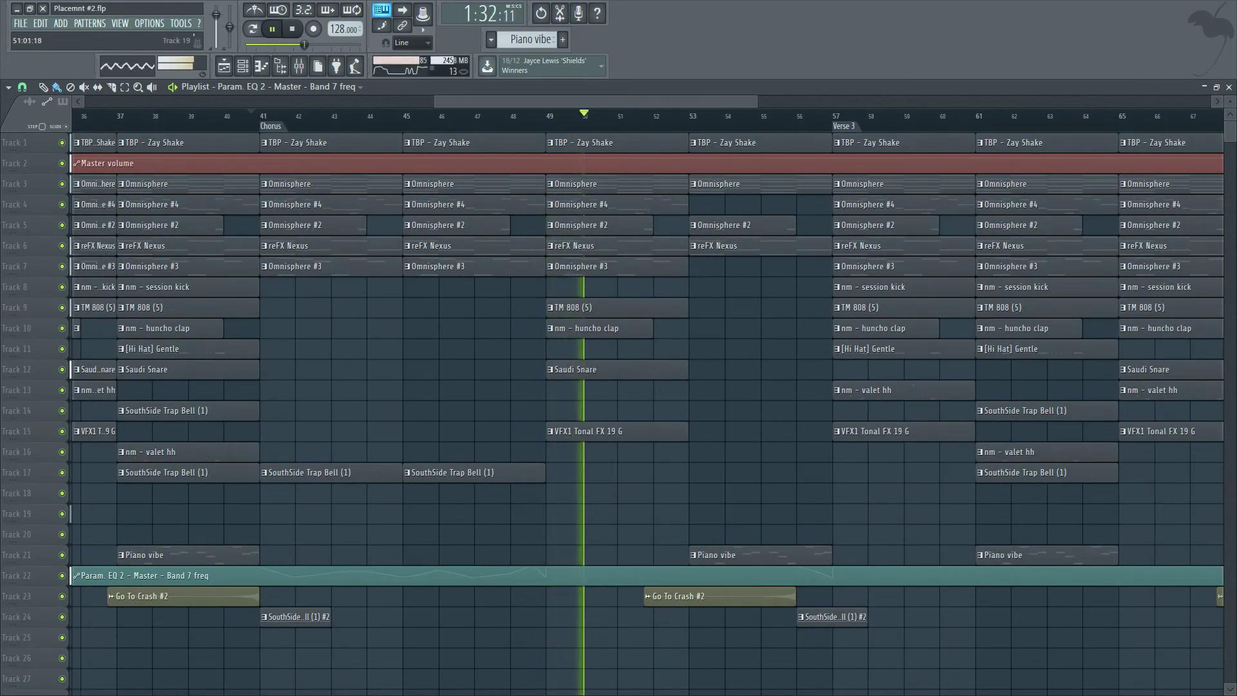
{"action": "scroll", "coordinate": [693, 493], "scroll_direction": "down", "scroll_amount": 4}
{"action": "scroll", "coordinate": [704, 493], "scroll_direction": "down", "scroll_amount": 1}
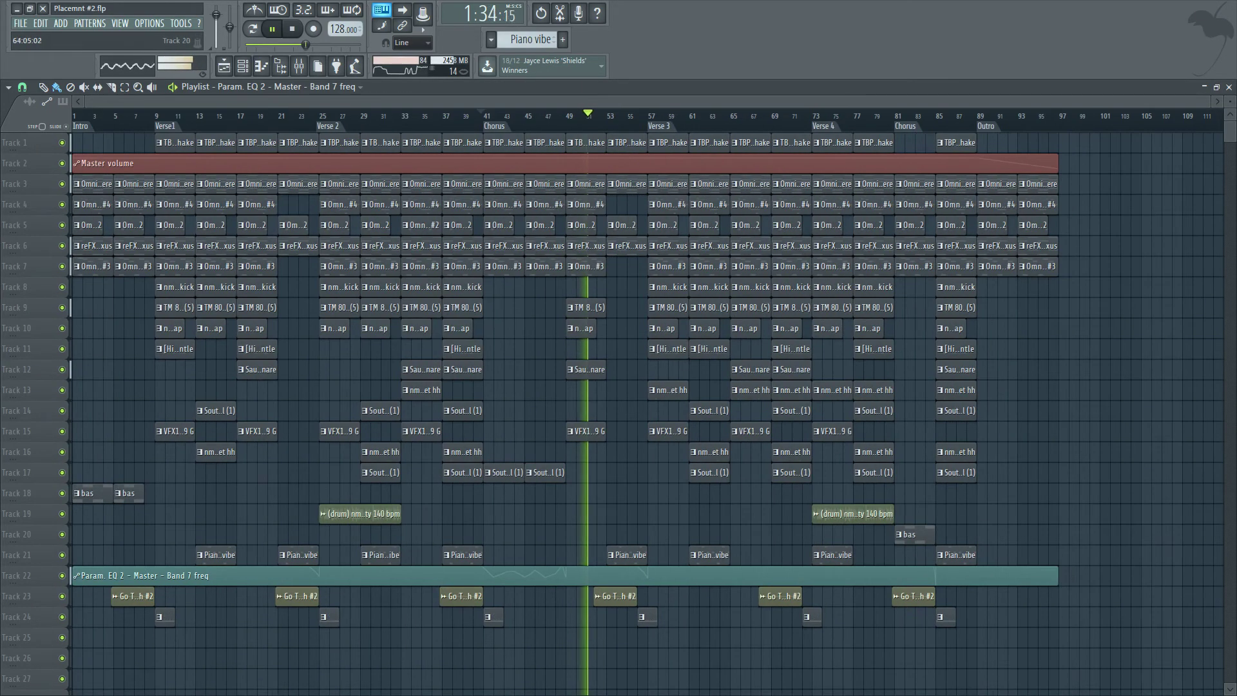
{"action": "scroll", "coordinate": [704, 493], "scroll_direction": "up", "scroll_amount": 2}
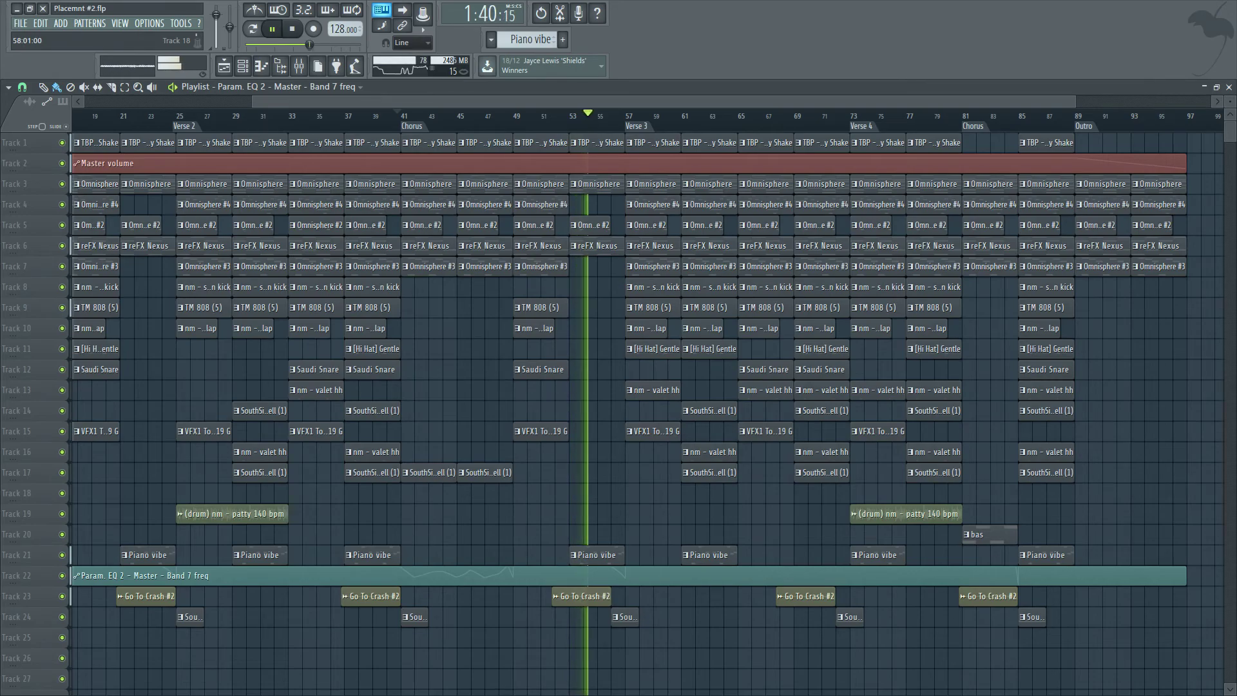
{"action": "scroll", "coordinate": [641, 493], "scroll_direction": "up", "scroll_amount": 1}
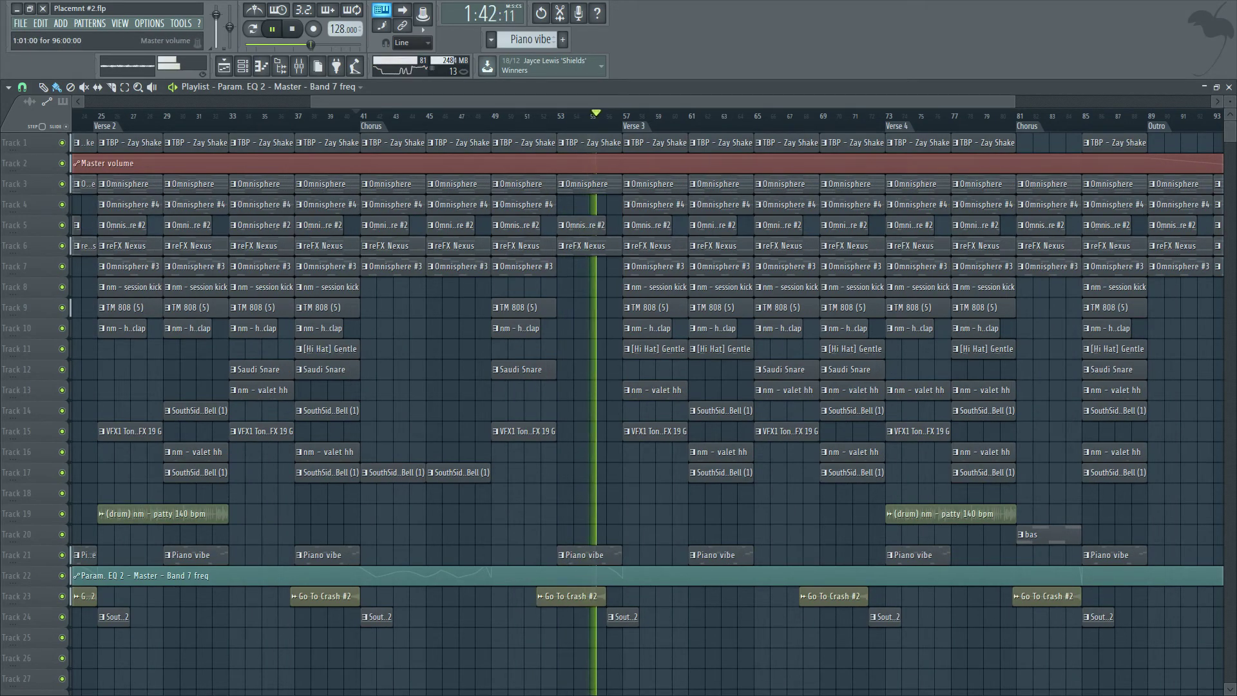
{"action": "scroll", "coordinate": [693, 493], "scroll_direction": "down", "scroll_amount": 1}
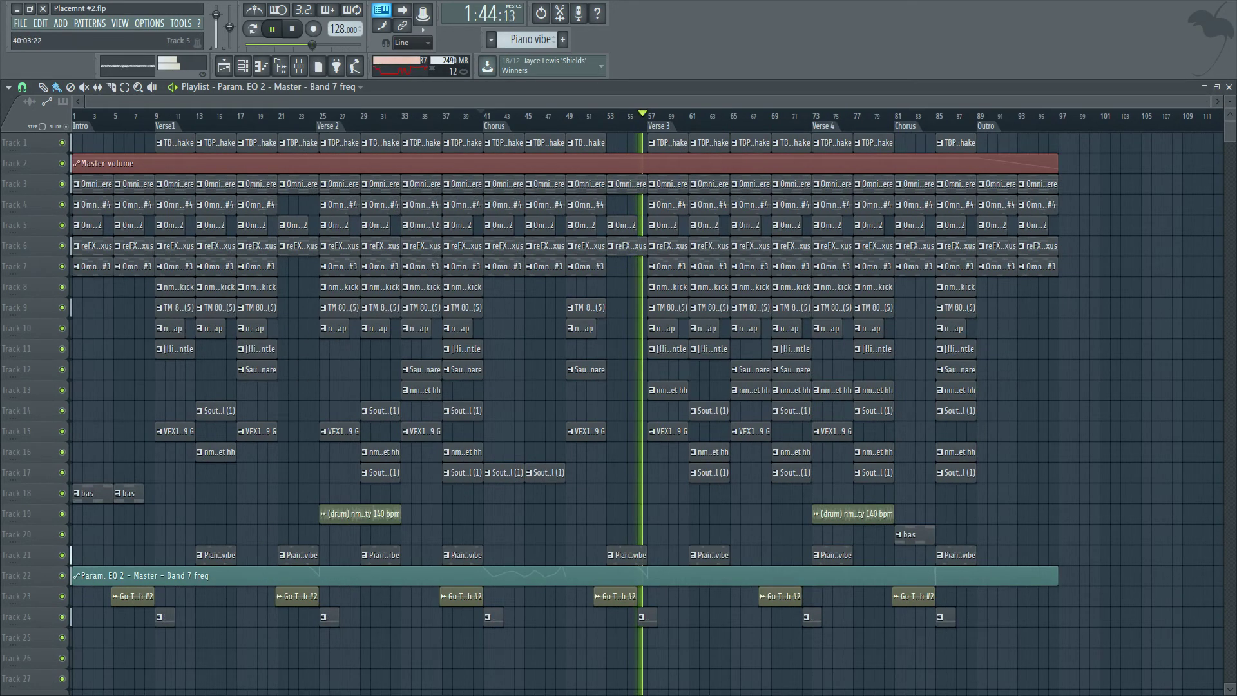
{"action": "scroll", "coordinate": [673, 555], "scroll_direction": "up", "scroll_amount": 2}
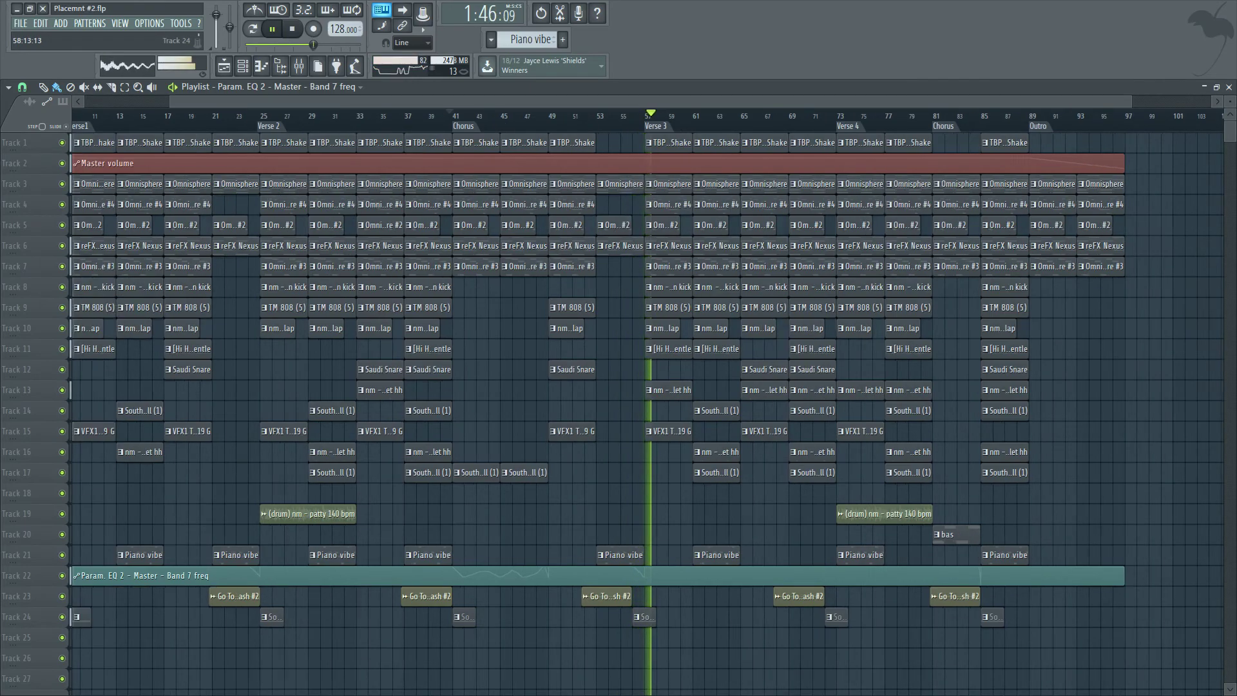
{"action": "right_click", "coordinate": [603, 618]}
{"action": "key", "text": "space"}
{"action": "scroll", "coordinate": [556, 307], "scroll_direction": "down", "scroll_amount": 3}
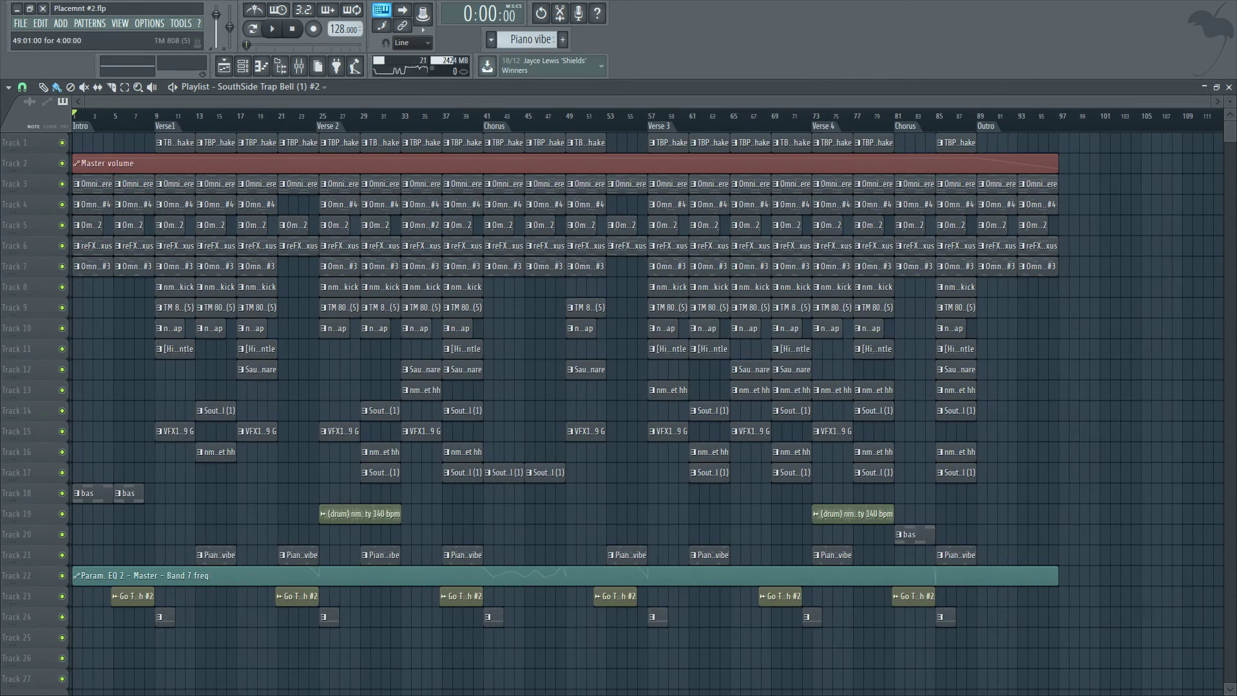
{"action": "right_click", "coordinate": [299, 142]}
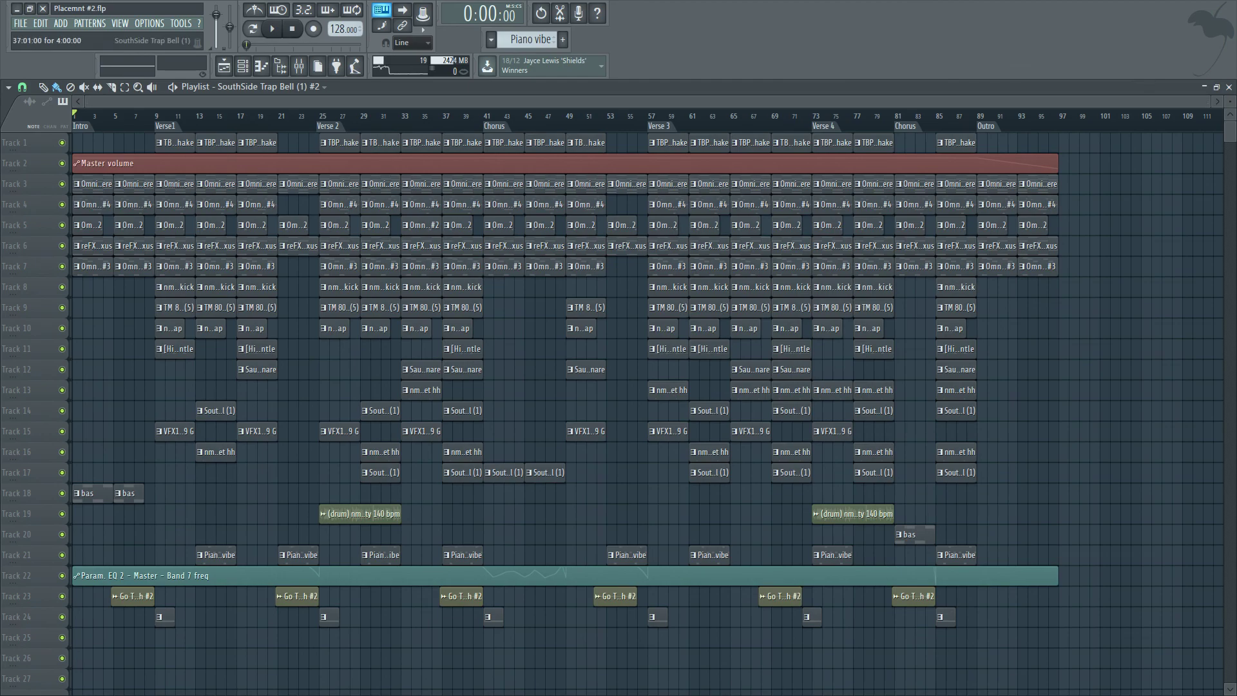
{"action": "key", "text": "super"}
{"action": "left_click", "coordinate": [173, 683]}
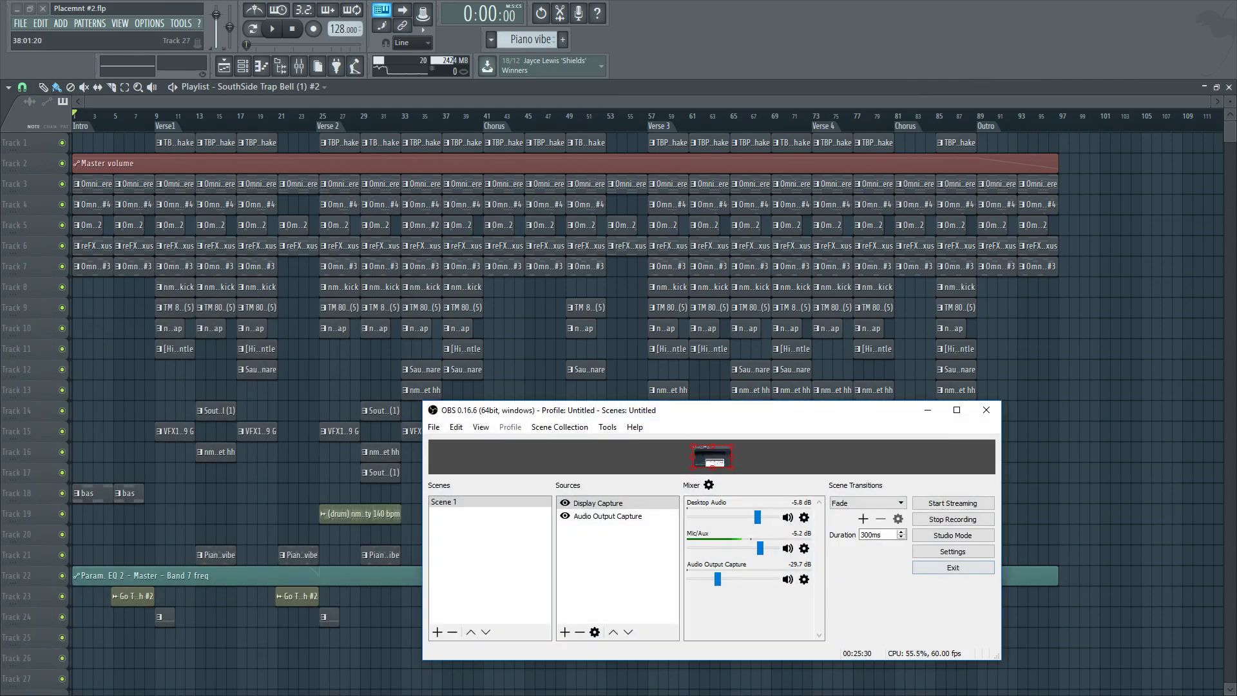